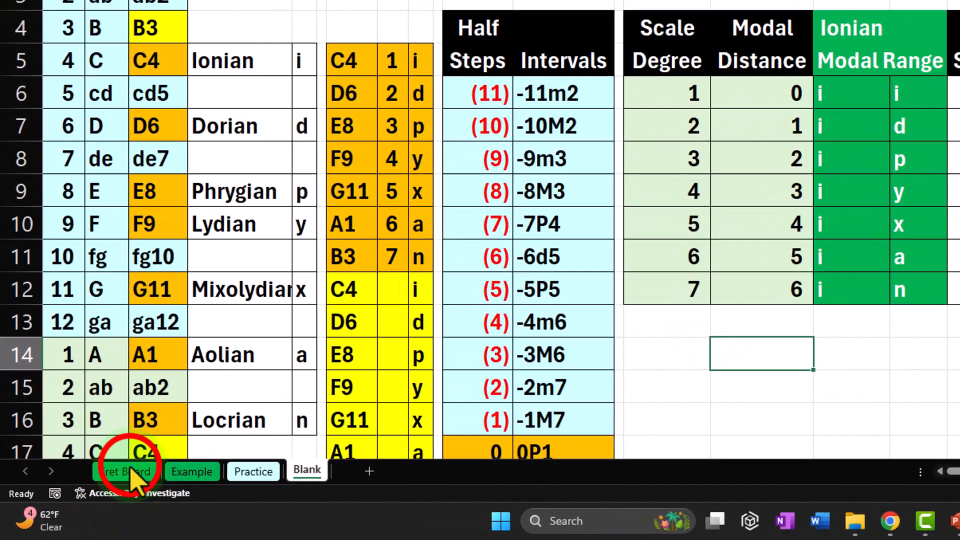
# Look over the Fret Board, Example, and Practice worksheets, ending on the Blank worksheet
pyautogui.click(79, 497)
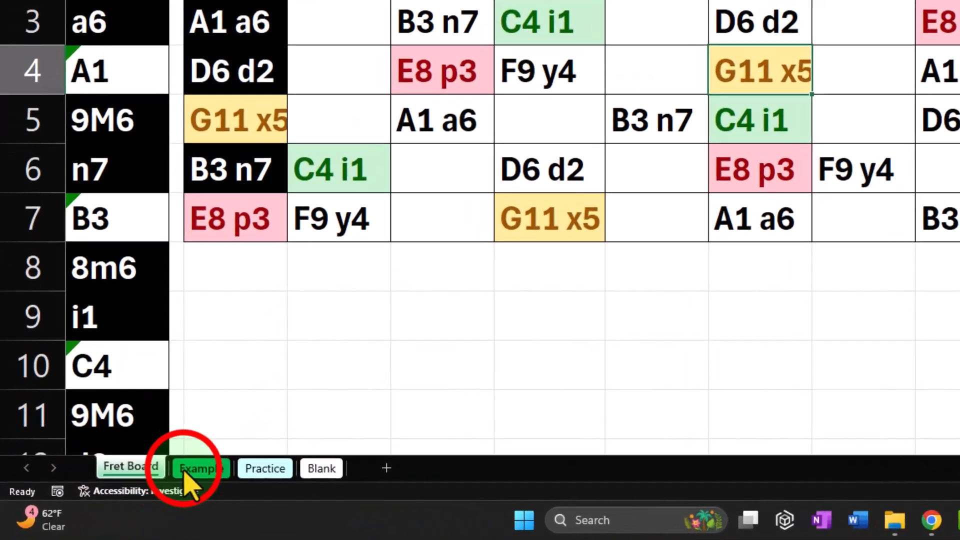
pyautogui.click(185, 471)
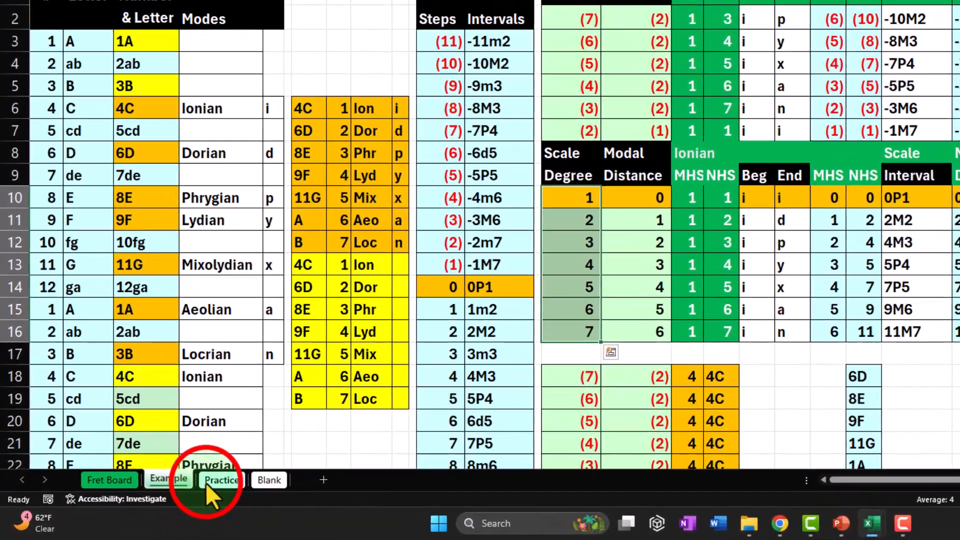
pyautogui.click(156, 496)
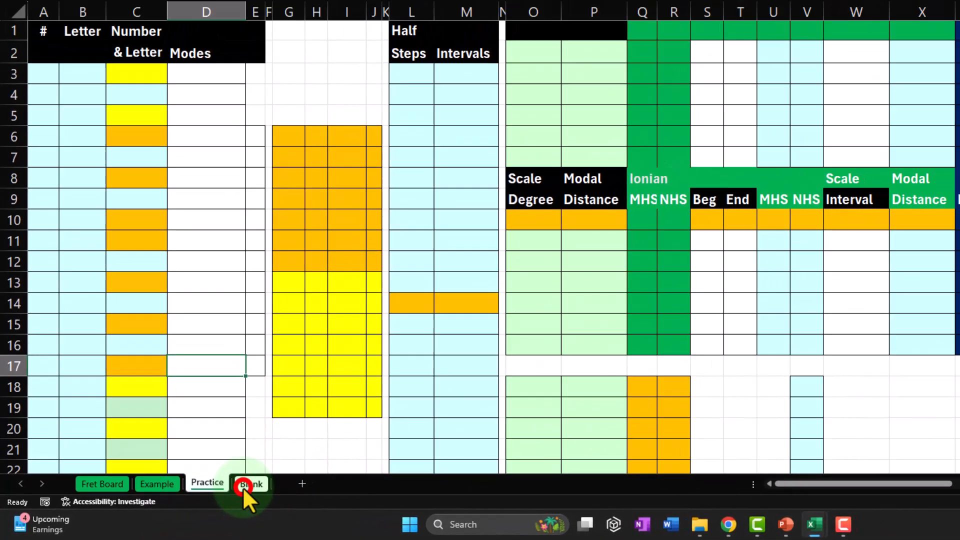
pyautogui.click(244, 485)
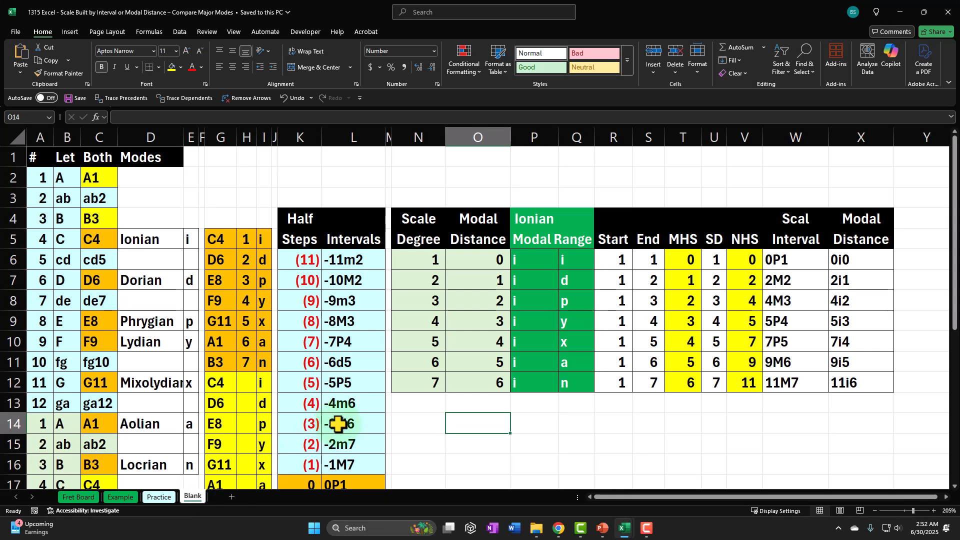
# Examine the Ionian tables on the Blank worksheet and select the empty range O14:Q17 beneath them
pyautogui.scroll(-1, 338, 424)
pyautogui.click(467, 372)
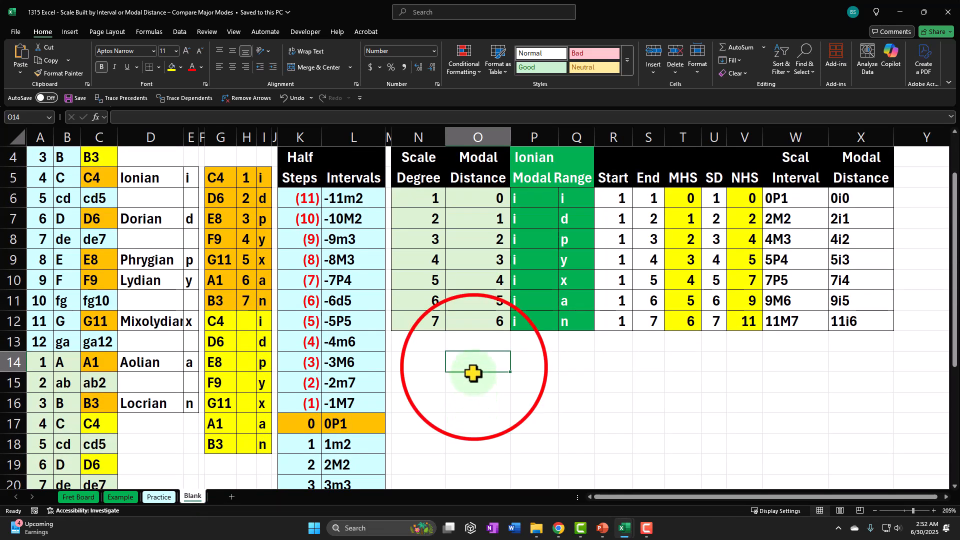
pyautogui.moveTo(471, 370); pyautogui.dragTo(571, 422)
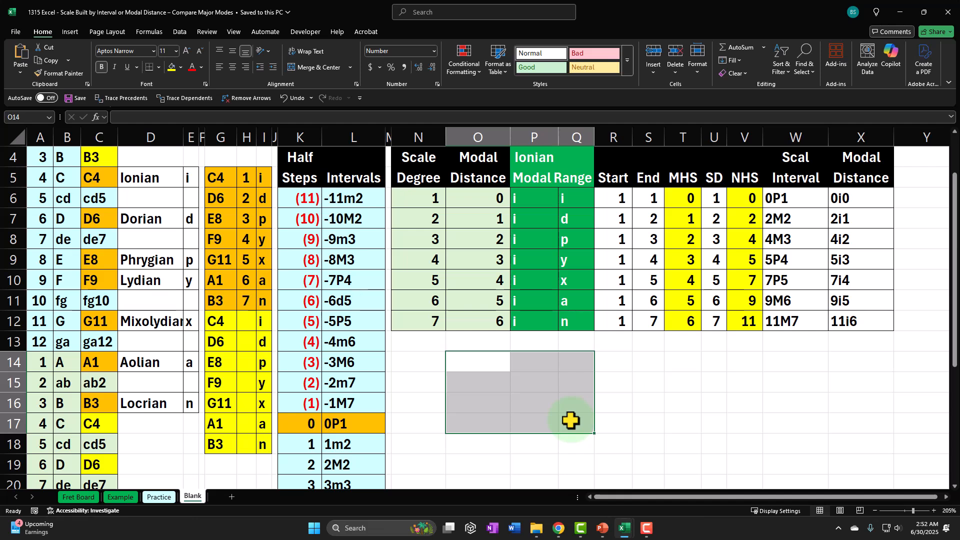
pyautogui.scroll(1, 571, 421)
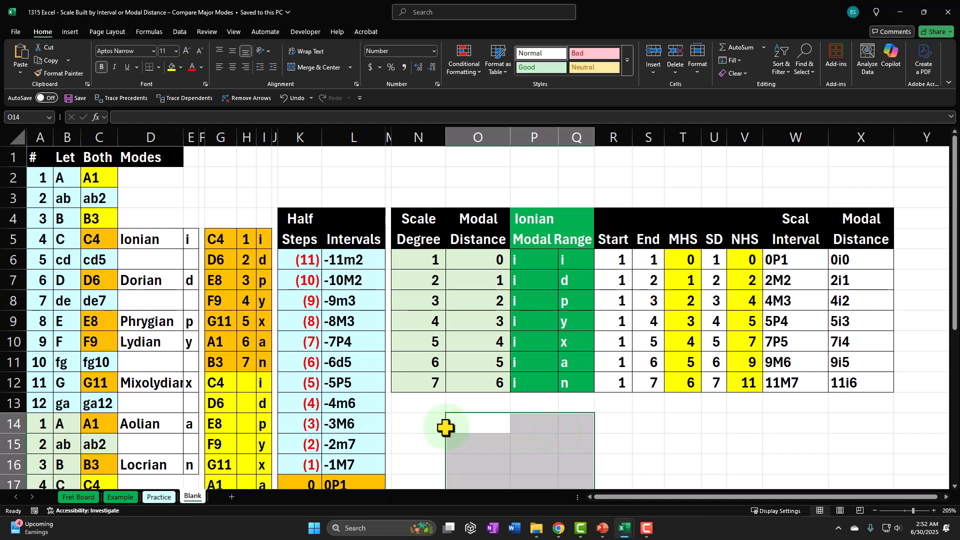
# Open the Fret Board worksheet and select the notes for frets 0 to 10 in HL2:HV7
pyautogui.click(93, 492)
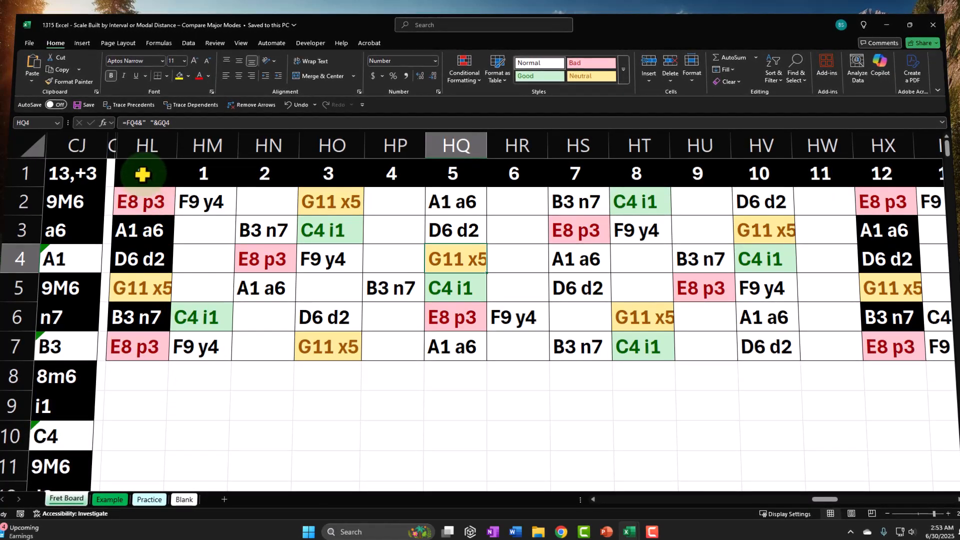
pyautogui.click(146, 205)
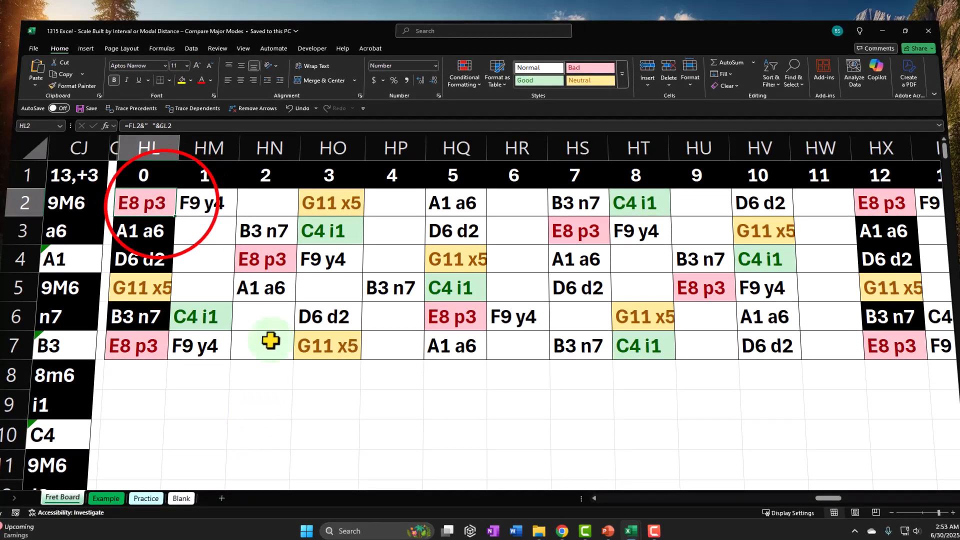
pyautogui.moveTo(167, 205); pyautogui.dragTo(786, 325)
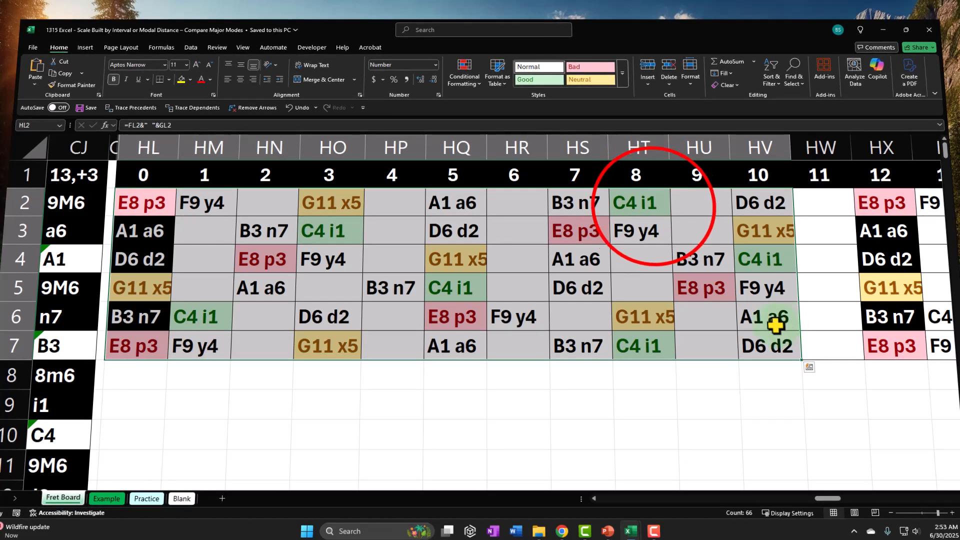
# Examine the first-string notes from C4 in HT2 across frets 9 to 11, and E8 in HS3 on the next string
pyautogui.click(648, 205)
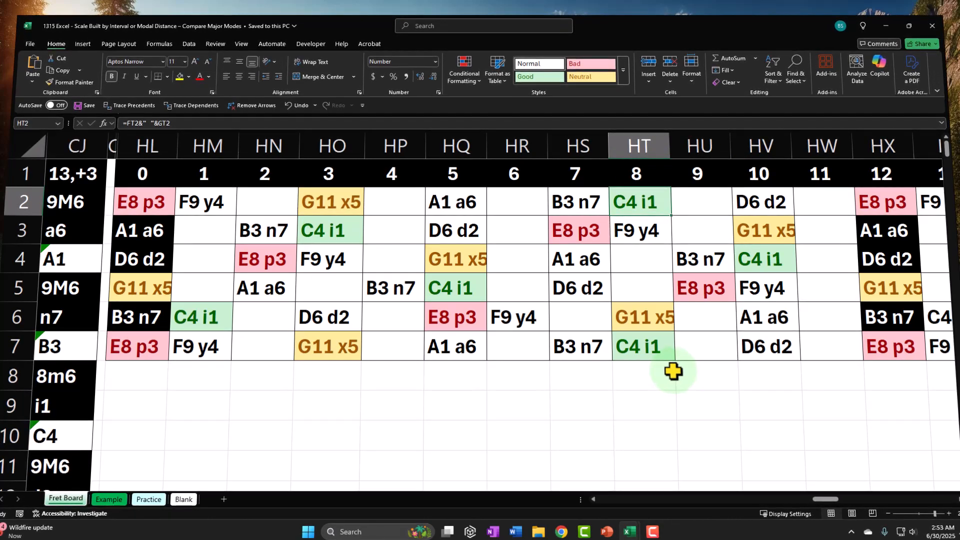
pyautogui.click(689, 205)
pyautogui.click(758, 199)
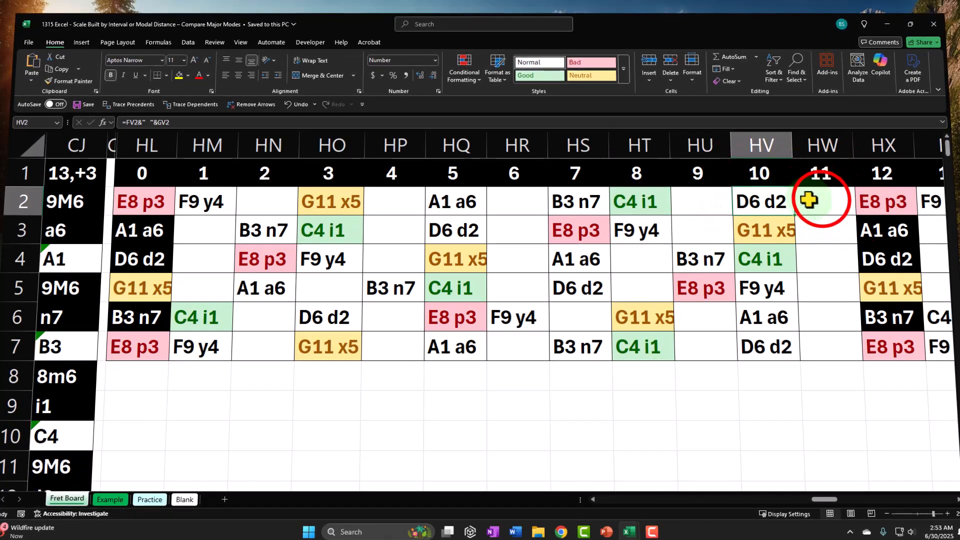
pyautogui.click(820, 199)
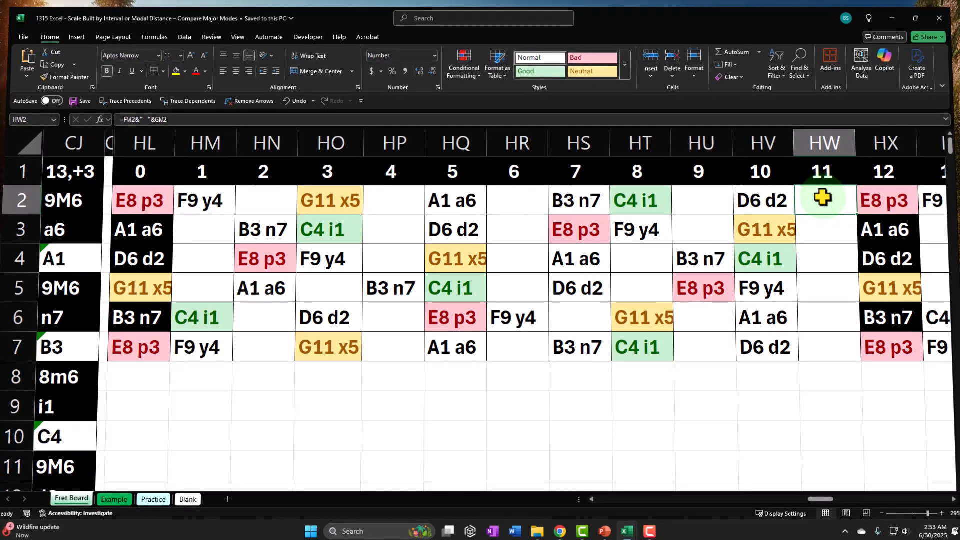
pyautogui.click(642, 200)
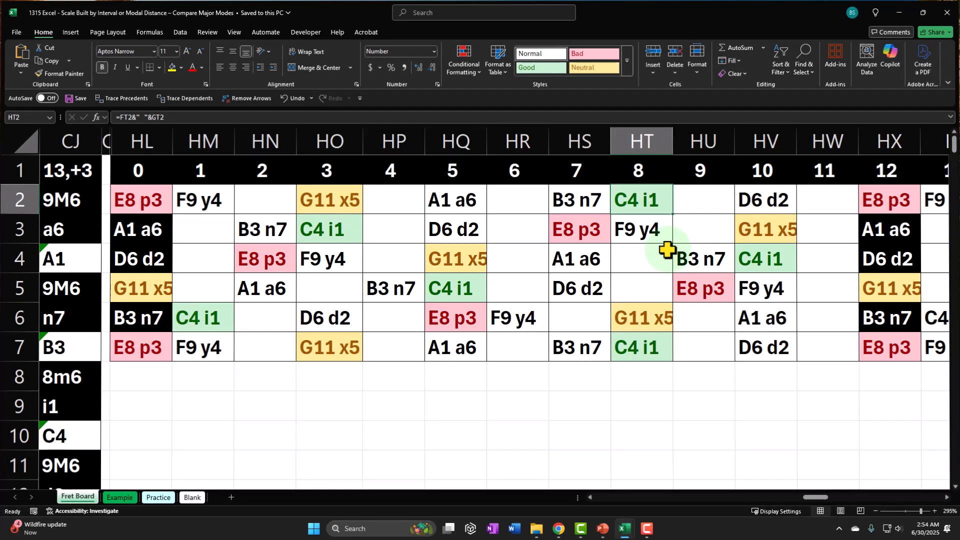
pyautogui.click(595, 222)
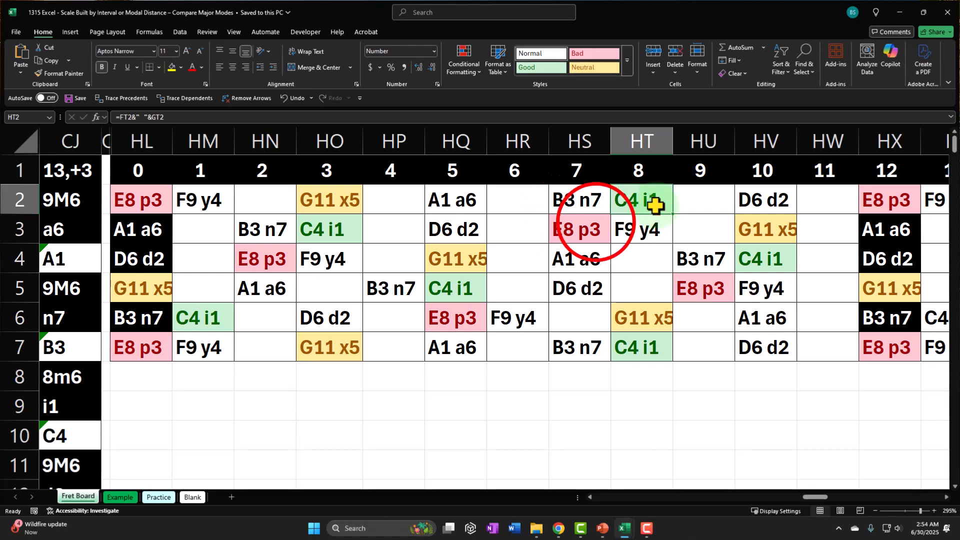
# Compare the fret 5 to 8 position in HQ2:HT7 with the open position in HL2:HN7
pyautogui.click(465, 229)
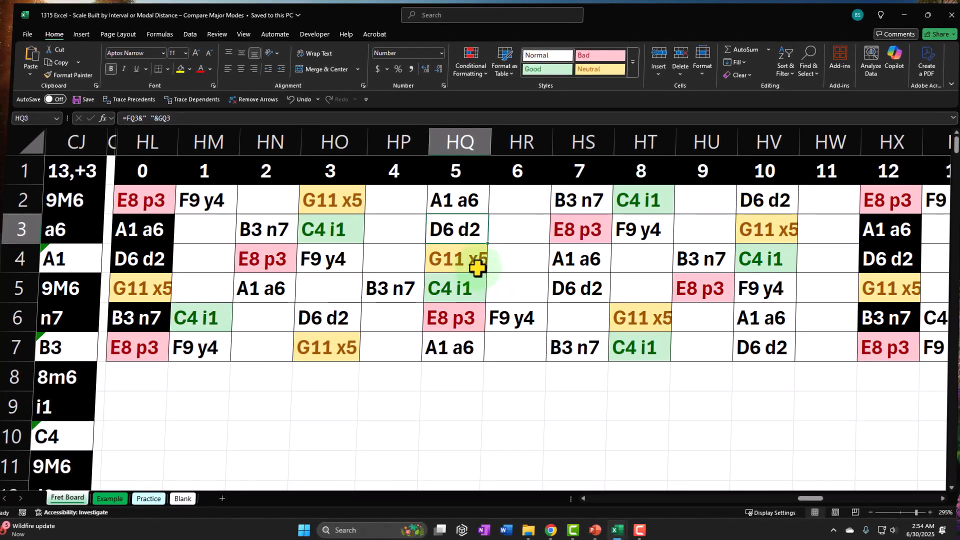
pyautogui.click(588, 226)
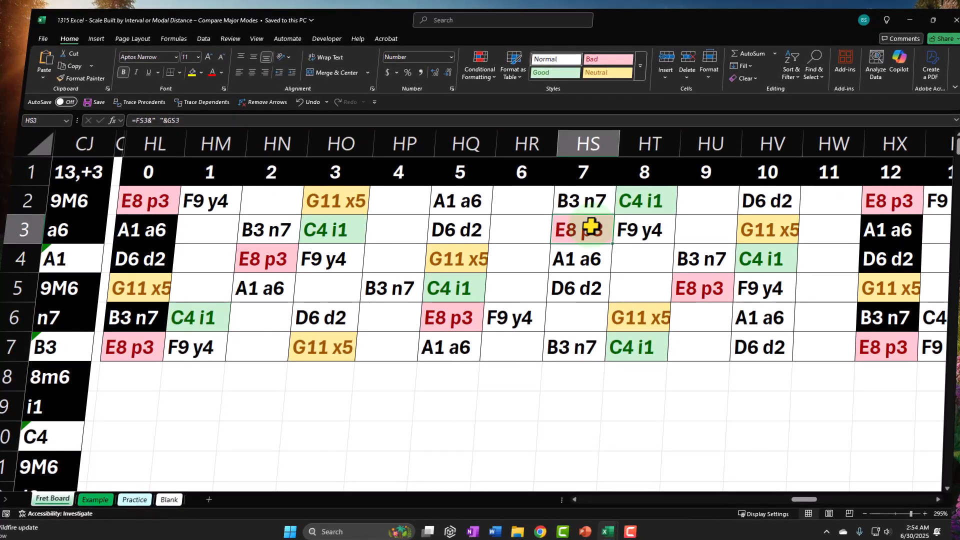
pyautogui.moveTo(460, 200); pyautogui.dragTo(627, 344)
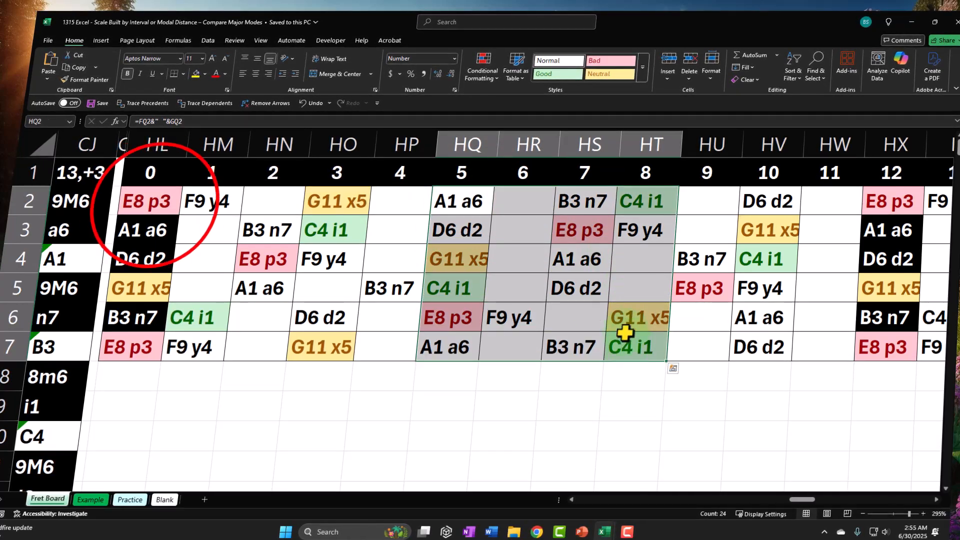
pyautogui.moveTo(155, 201); pyautogui.dragTo(256, 351)
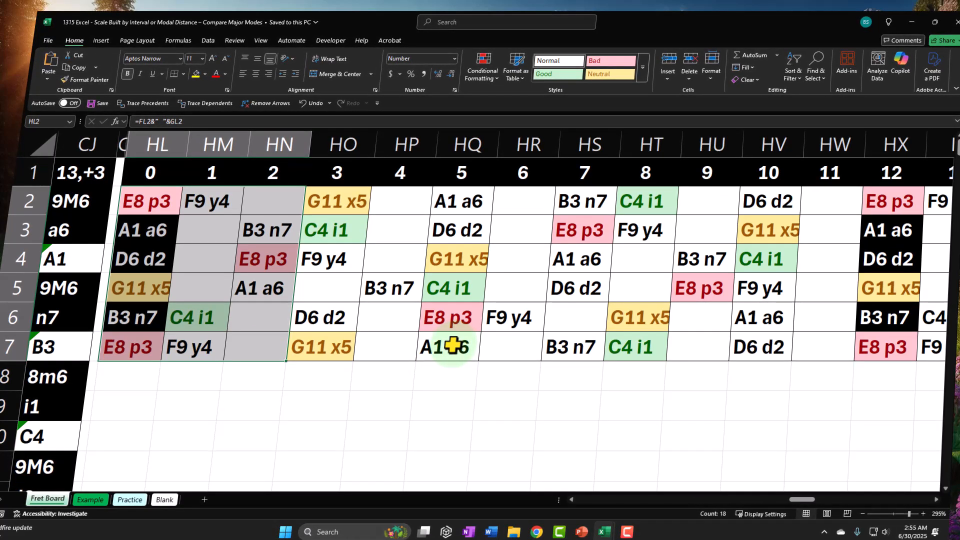
# Trace the Ionian scale notes across the strings from C4 in HT2 to C4 in HQ5, through rows 3 and 4
pyautogui.click(647, 207)
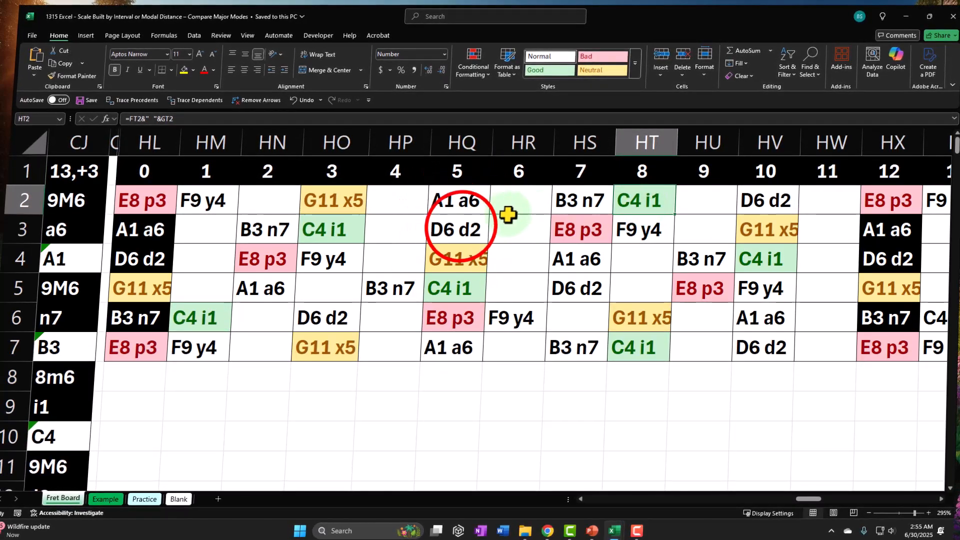
pyautogui.click(575, 231)
pyautogui.click(635, 228)
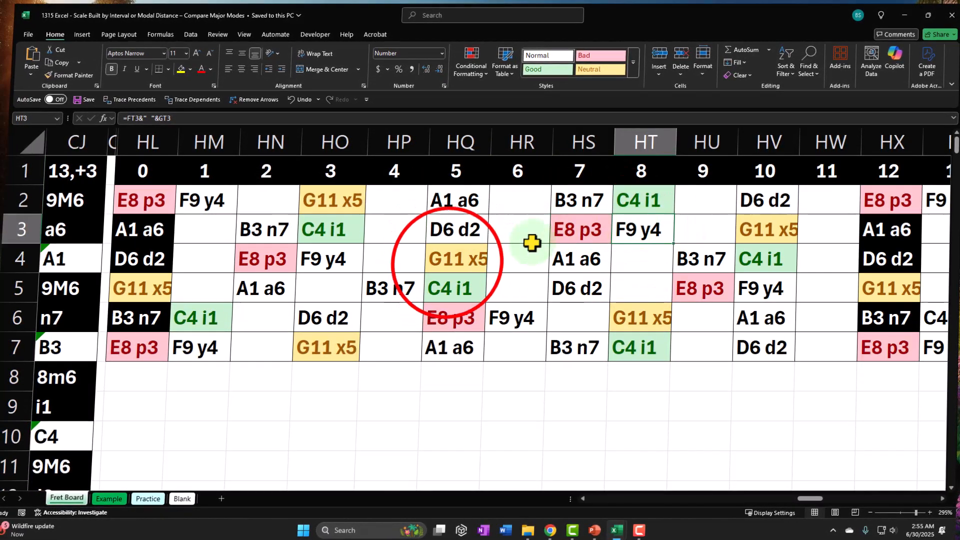
pyautogui.click(447, 260)
pyautogui.click(575, 256)
pyautogui.click(421, 280)
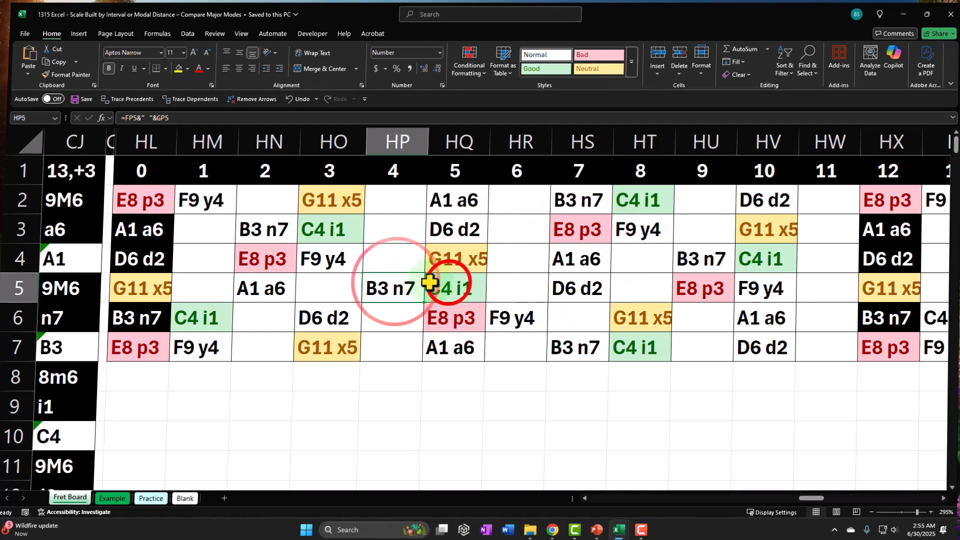
pyautogui.click(449, 299)
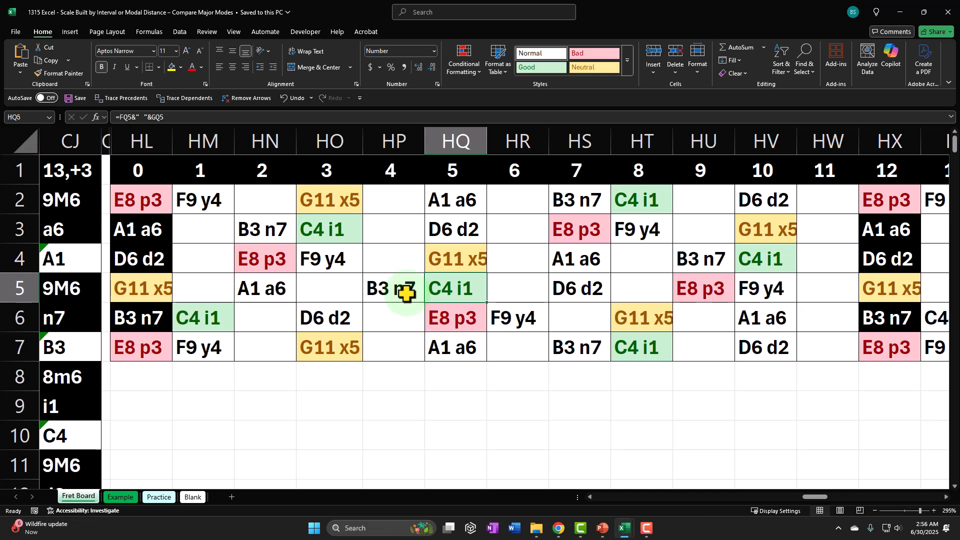
# Compare the C4 i1 note in HT2 with the G11 x5 note in HQ4
pyautogui.click(645, 201)
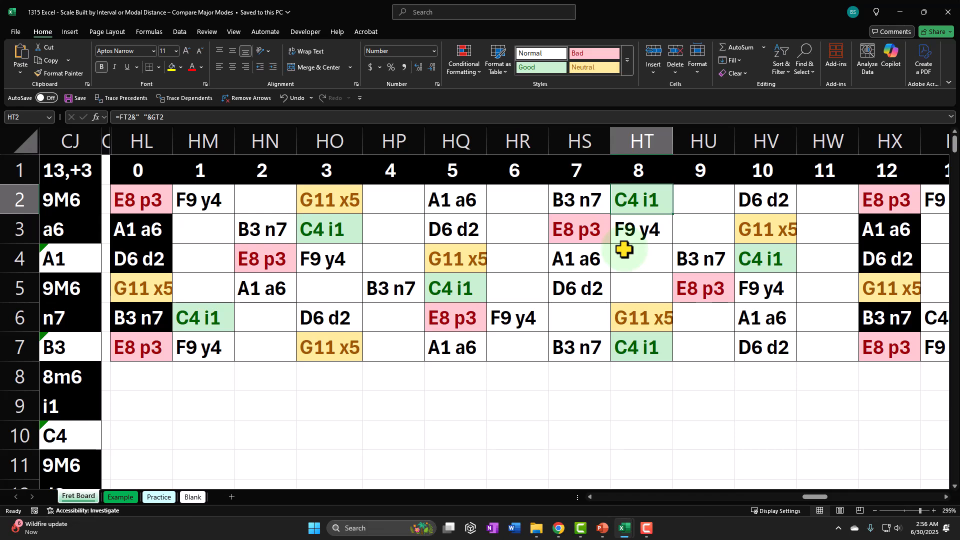
pyautogui.click(474, 256)
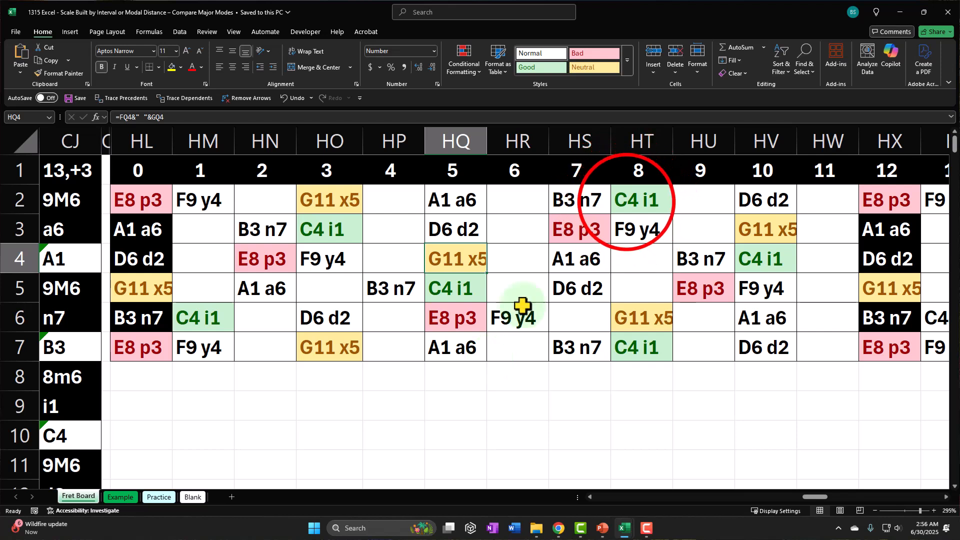
pyautogui.click(627, 200)
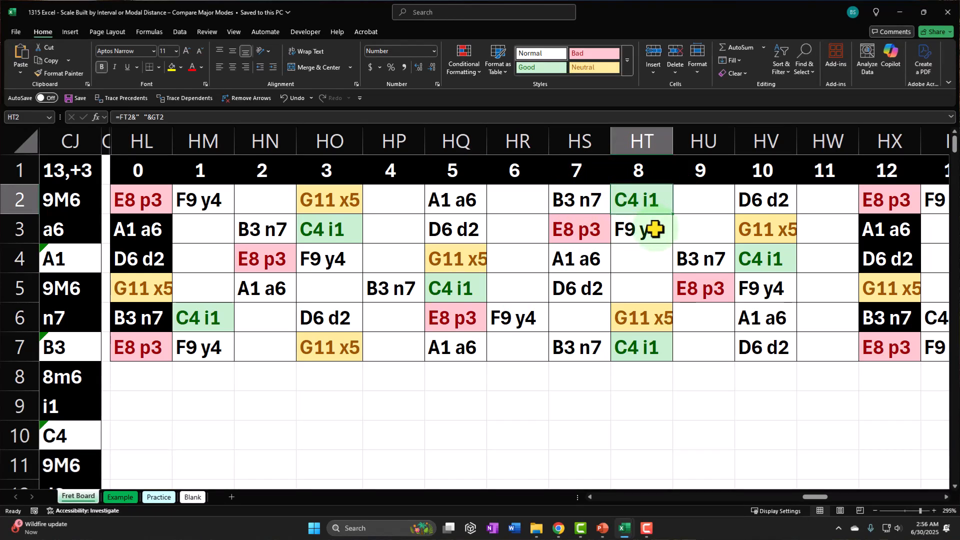
pyautogui.click(440, 259)
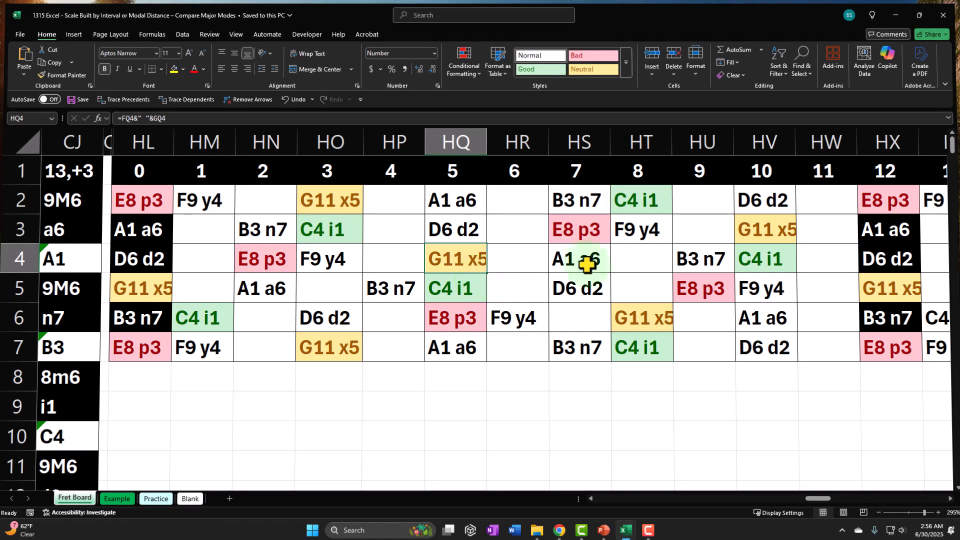
# Compare the C4-to-D6 move from HT2 to HV2 with the G11-to-A1 move from HQ4 to HS4
pyautogui.click(638, 203)
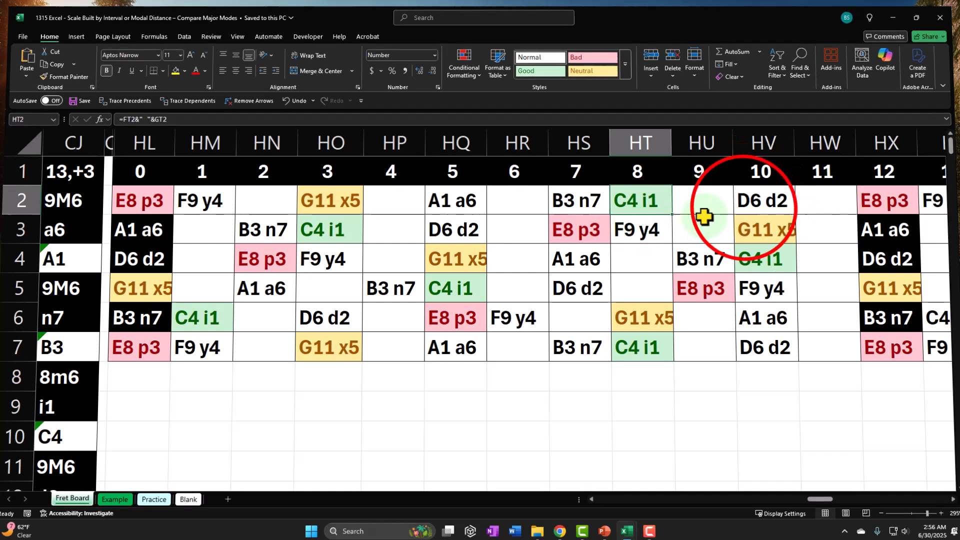
pyautogui.click(742, 206)
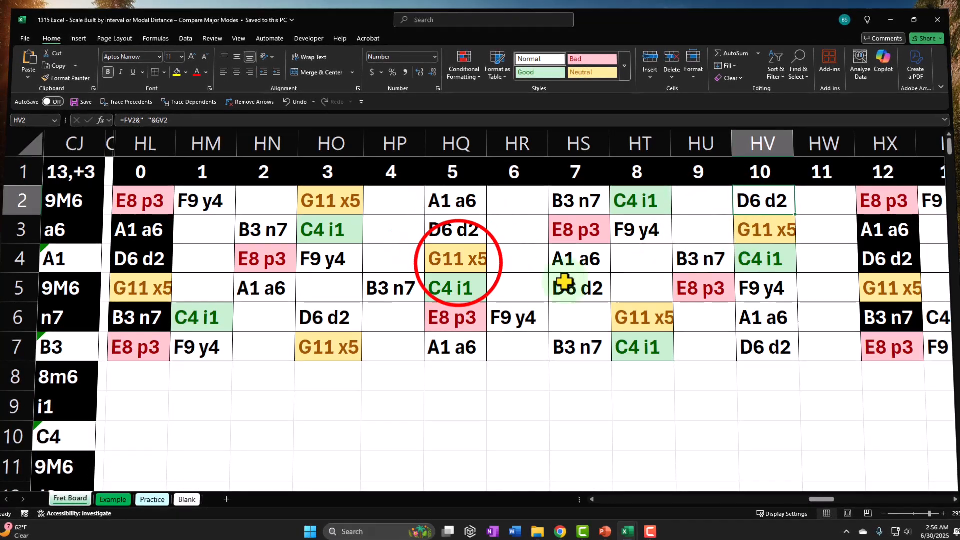
pyautogui.click(458, 264)
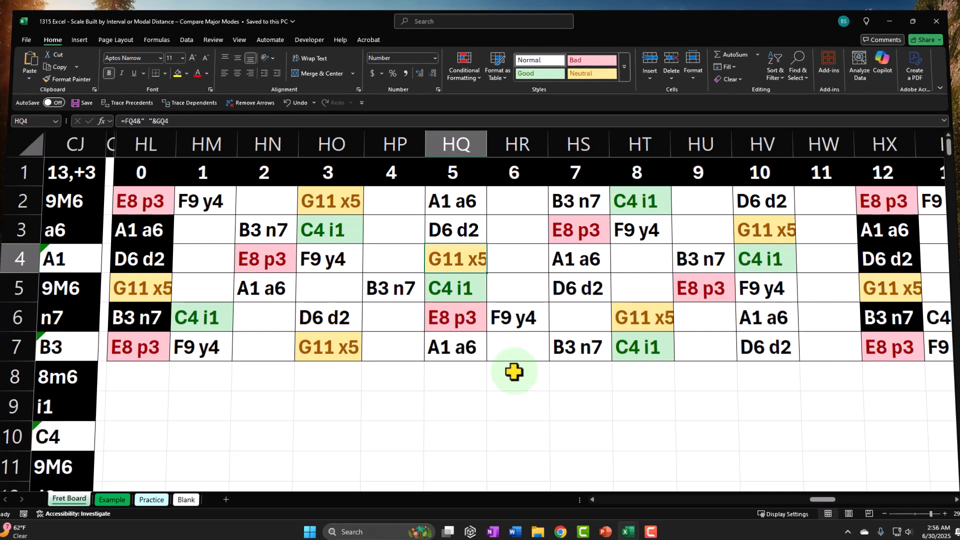
pyautogui.click(573, 261)
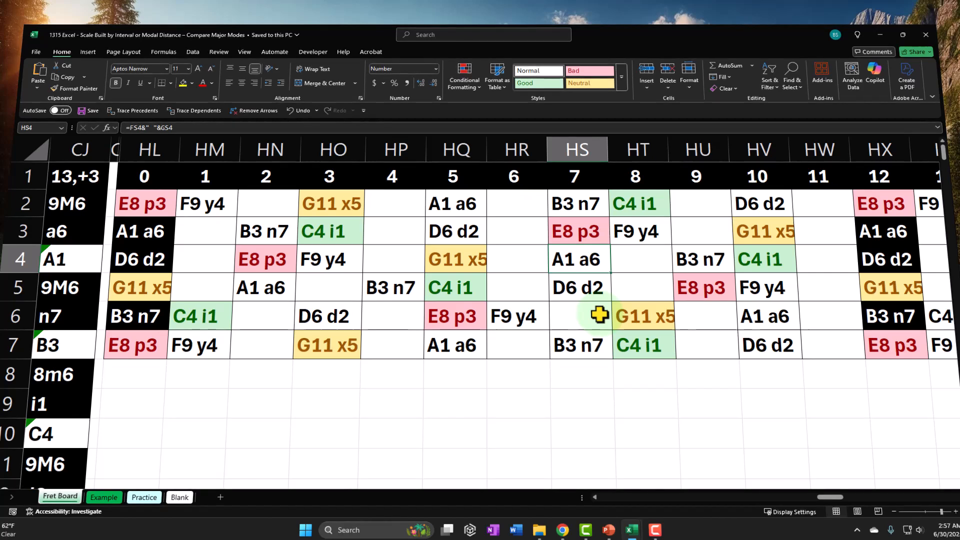
# Compare the upward move from C4 in HT2 to D6 in HV2 with the downward move from G11 in HQ4 to F9 in HO4
pyautogui.click(635, 202)
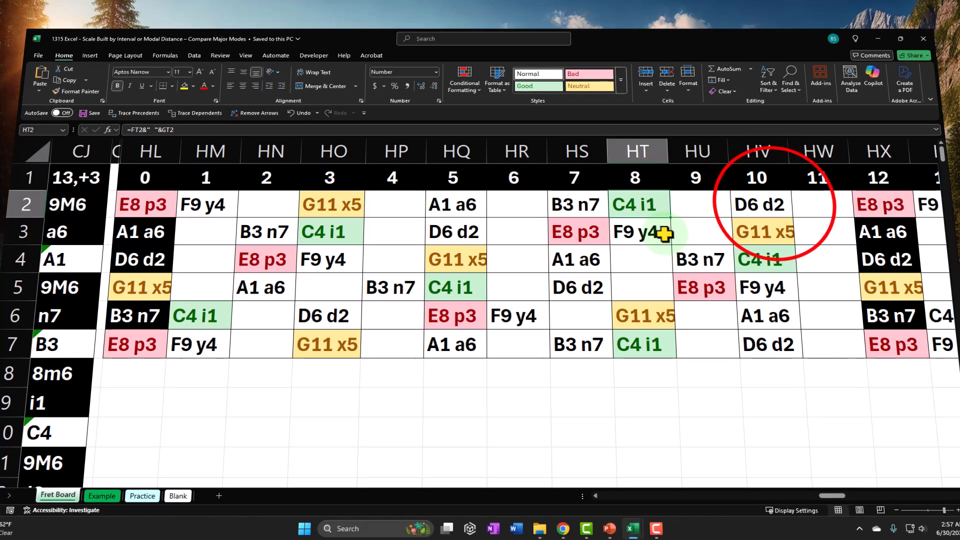
pyautogui.click(773, 204)
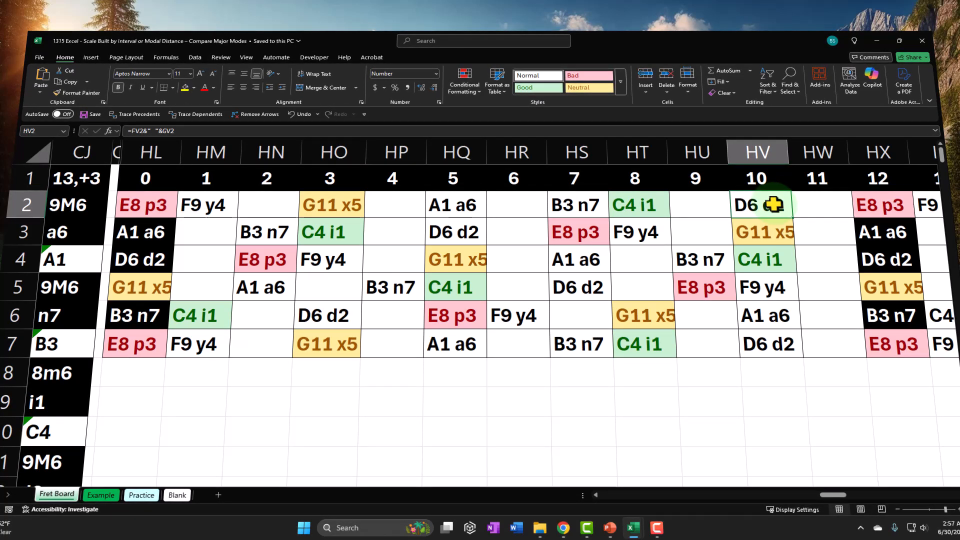
pyautogui.click(473, 251)
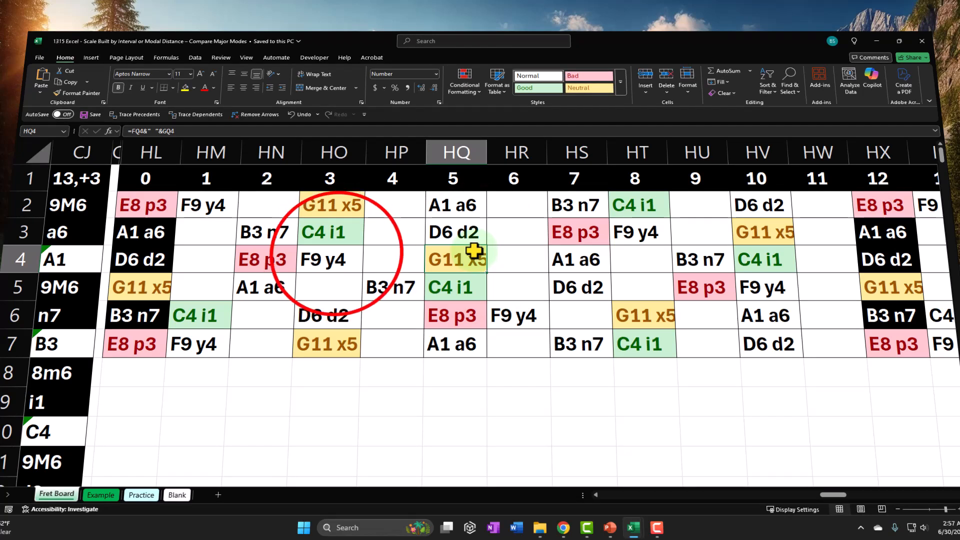
pyautogui.click(335, 255)
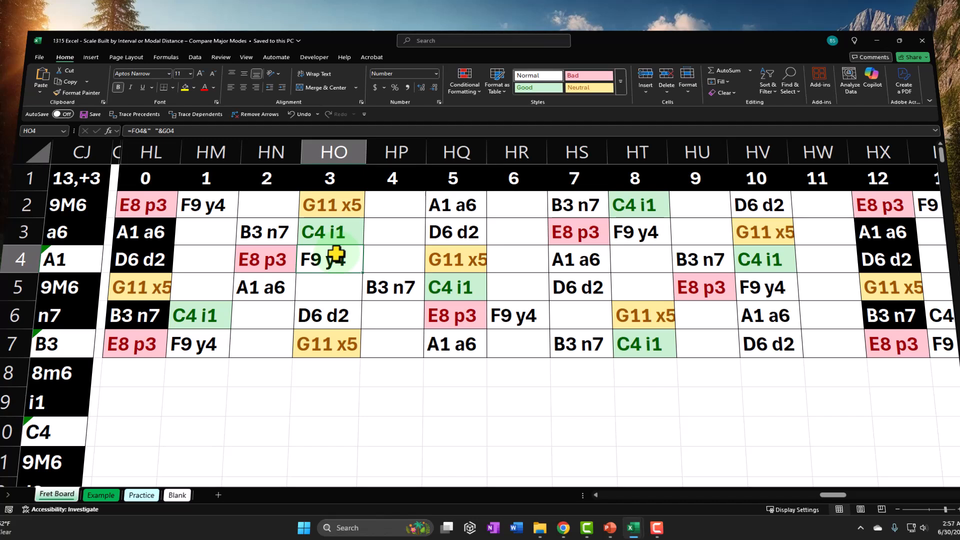
# Compare the C4 i1 note in HT2 with F9 y4 in HO4, G11 x5 in HQ4 and A1 a6 in HQ2
pyautogui.click(632, 209)
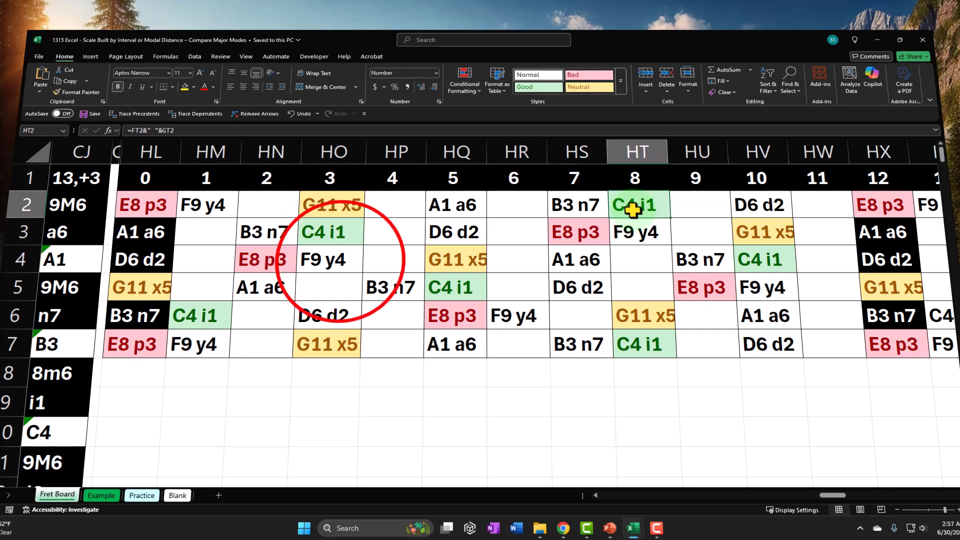
pyautogui.click(345, 260)
pyautogui.click(448, 260)
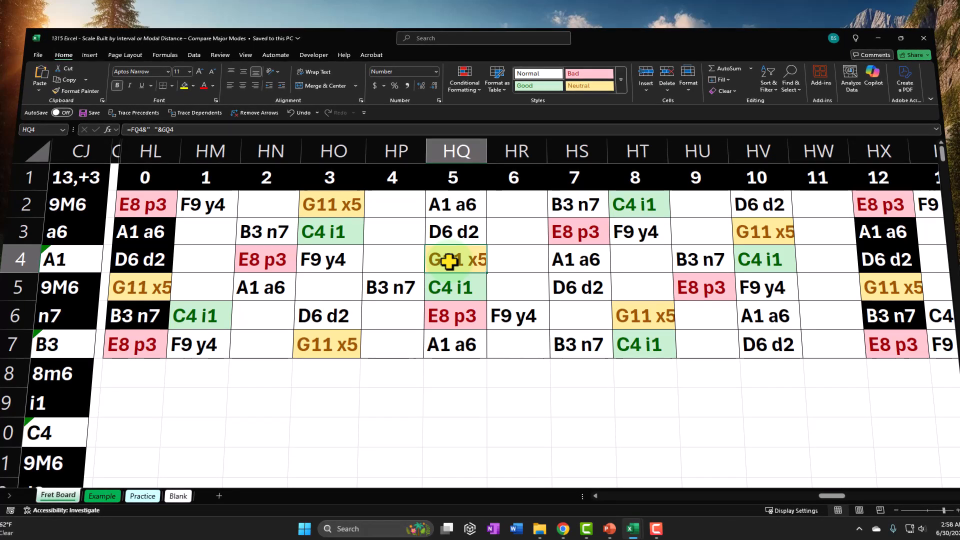
pyautogui.click(454, 209)
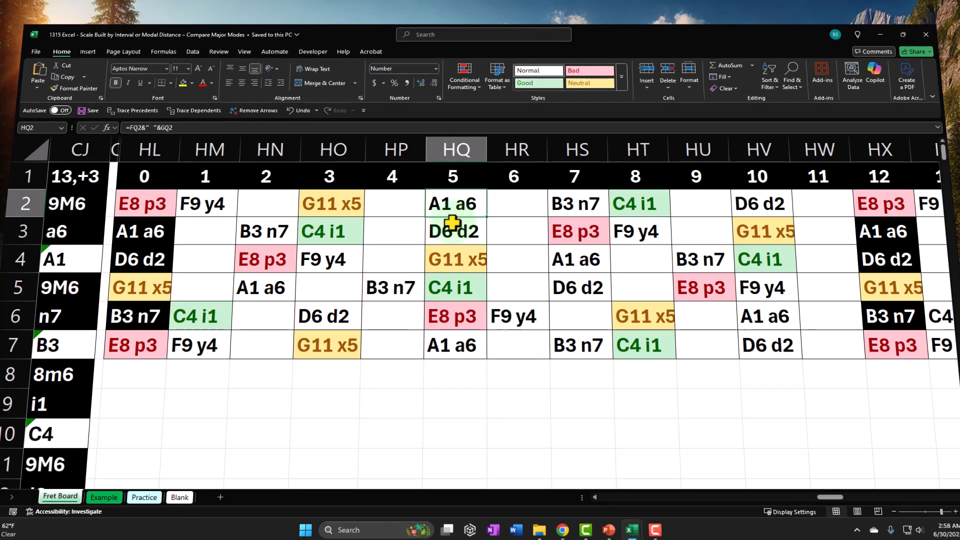
# Compare the E8 p3 note in HN4 with D6 d2 in HQ3 and B3 n7 in HN3
pyautogui.click(279, 261)
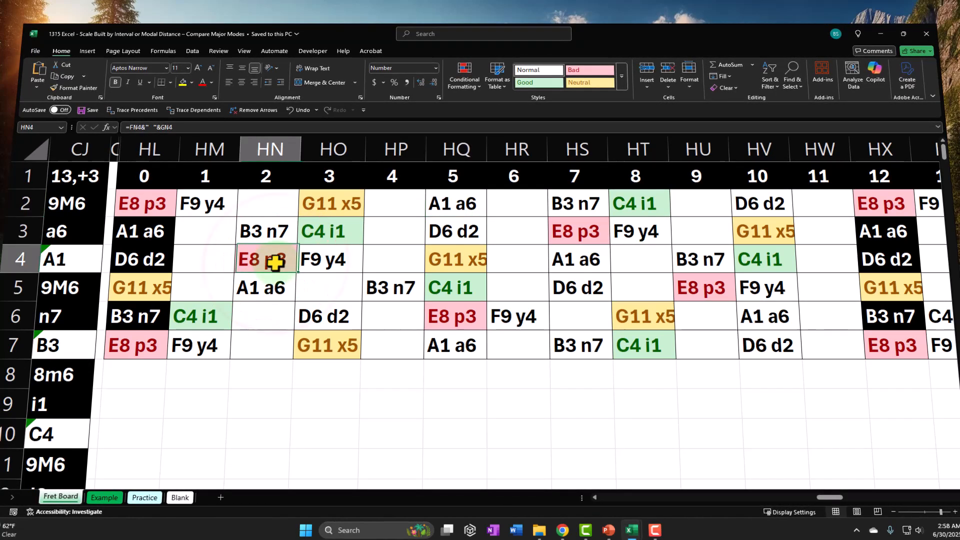
pyautogui.keyDown('ctrl'); pyautogui.click(459, 231); pyautogui.keyUp('ctrl')
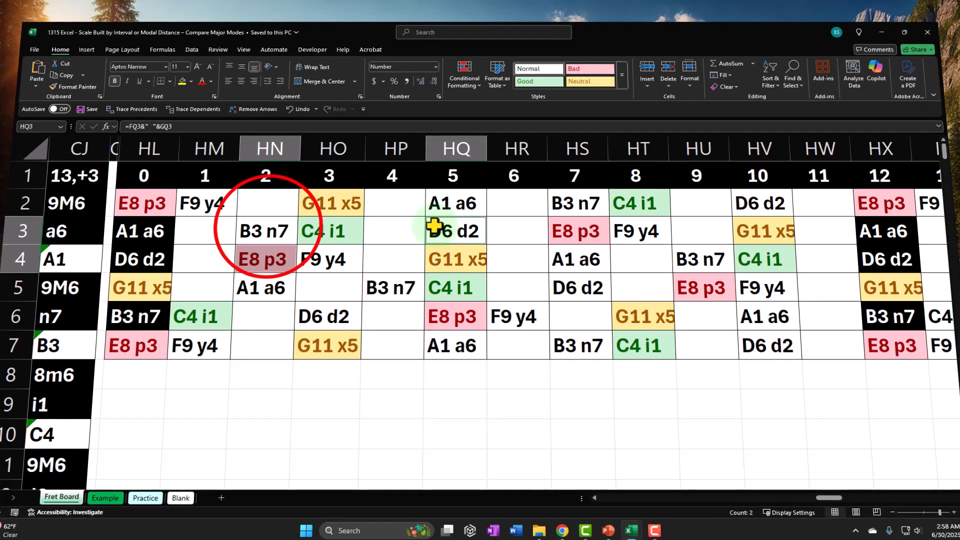
pyautogui.click(261, 225)
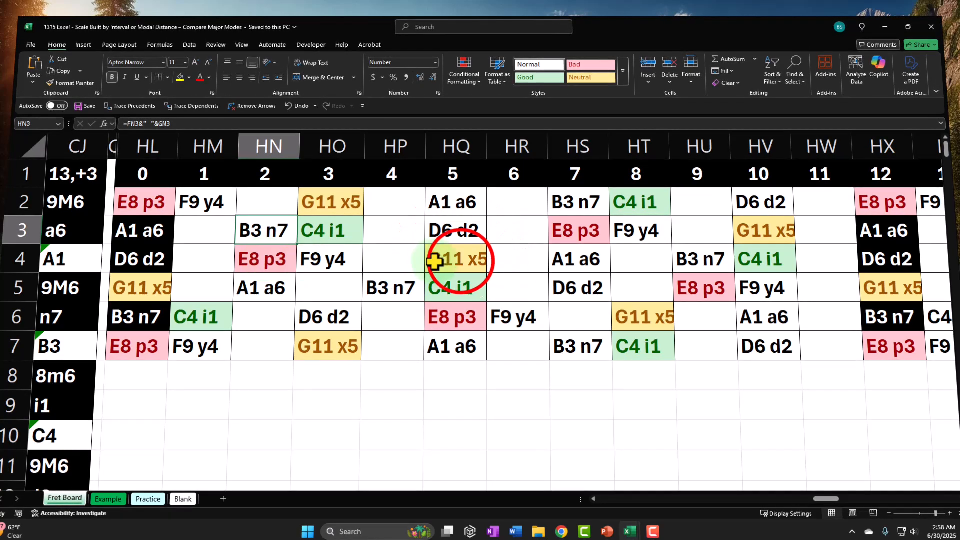
# Compare the G11-to-A1 move from HQ4 to HS4 with the C4-to-D6 move from HT2 to HV2
pyautogui.click(457, 259)
pyautogui.keyDown('ctrl'); pyautogui.click(570, 259); pyautogui.keyUp('ctrl')
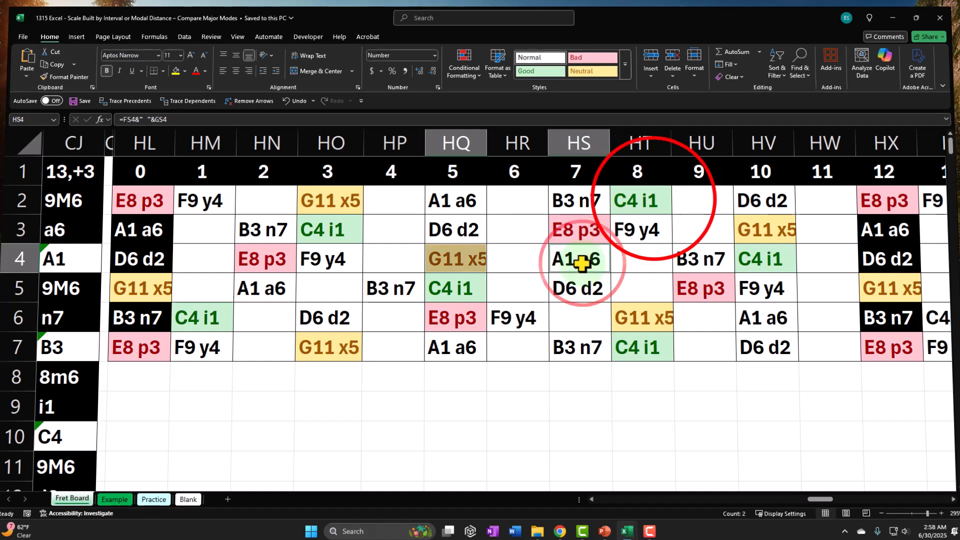
pyautogui.click(647, 196)
pyautogui.keyDown('ctrl'); pyautogui.click(749, 199); pyautogui.keyUp('ctrl')
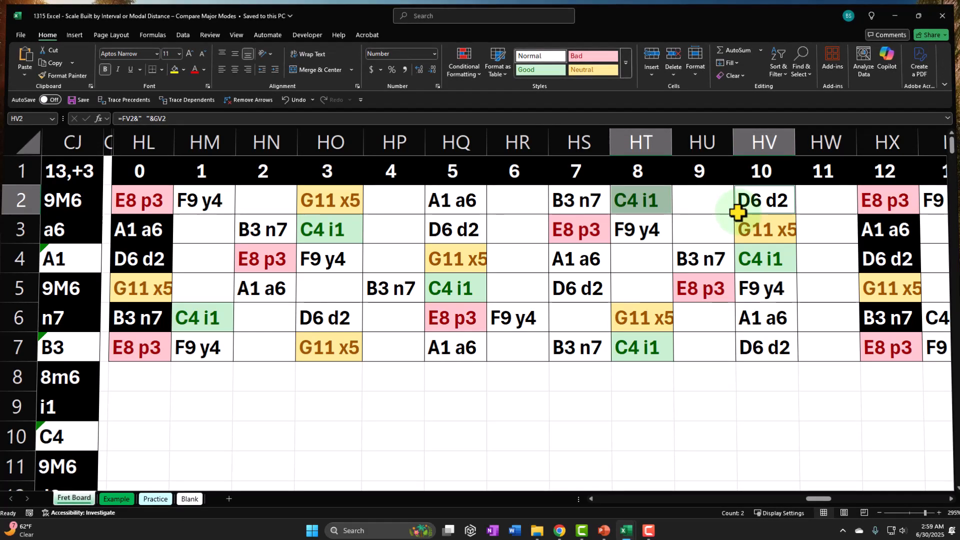
pyautogui.click(655, 209)
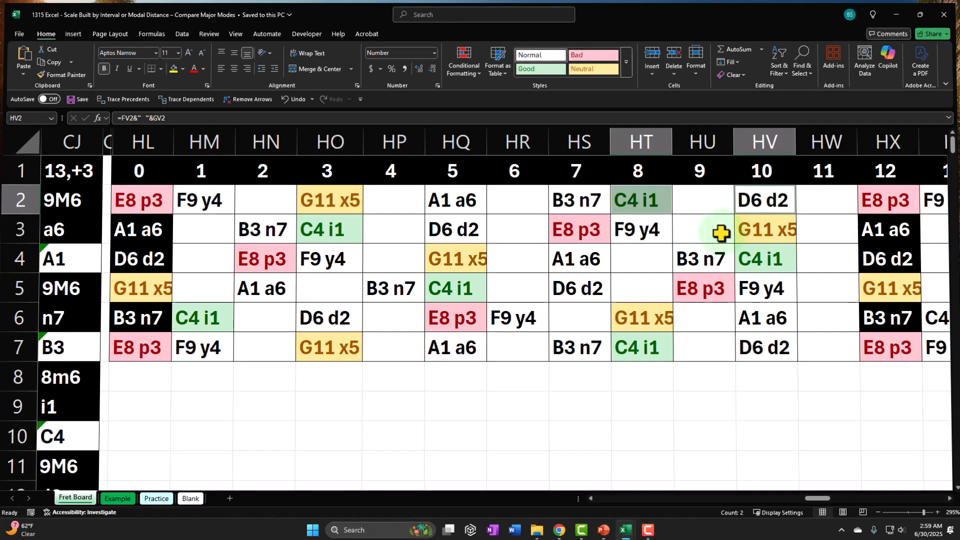
# Compare the G11 x5 note in HQ4 with A1 a6 in HS4, D6 d2 in HQ3 and C4 i1 in HO3
pyautogui.click(478, 257)
pyautogui.keyDown('ctrl'); pyautogui.click(599, 273); pyautogui.keyUp('ctrl')
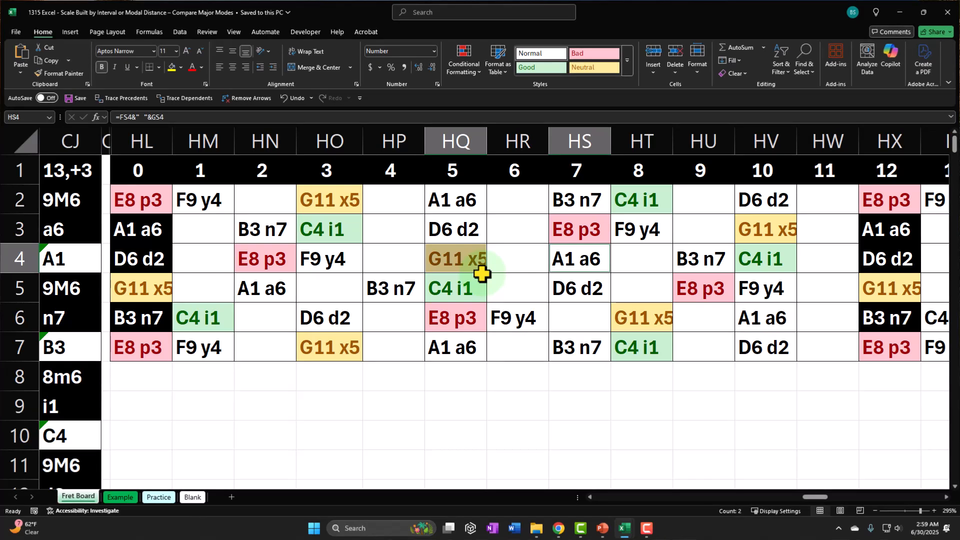
pyautogui.click(460, 235)
pyautogui.keyDown('ctrl'); pyautogui.click(553, 266); pyautogui.keyUp('ctrl')
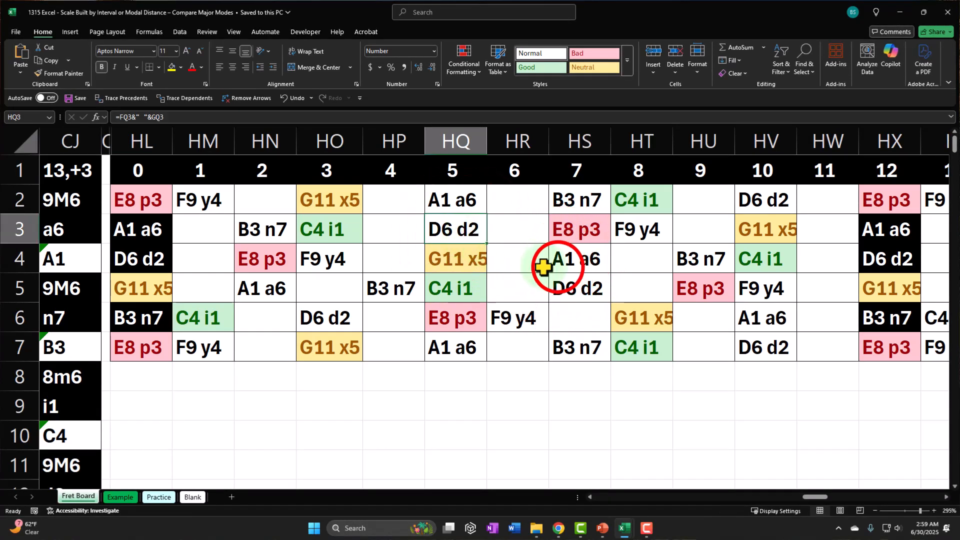
pyautogui.click(466, 253)
pyautogui.keyDown('ctrl'); pyautogui.click(331, 231); pyautogui.keyUp('ctrl')
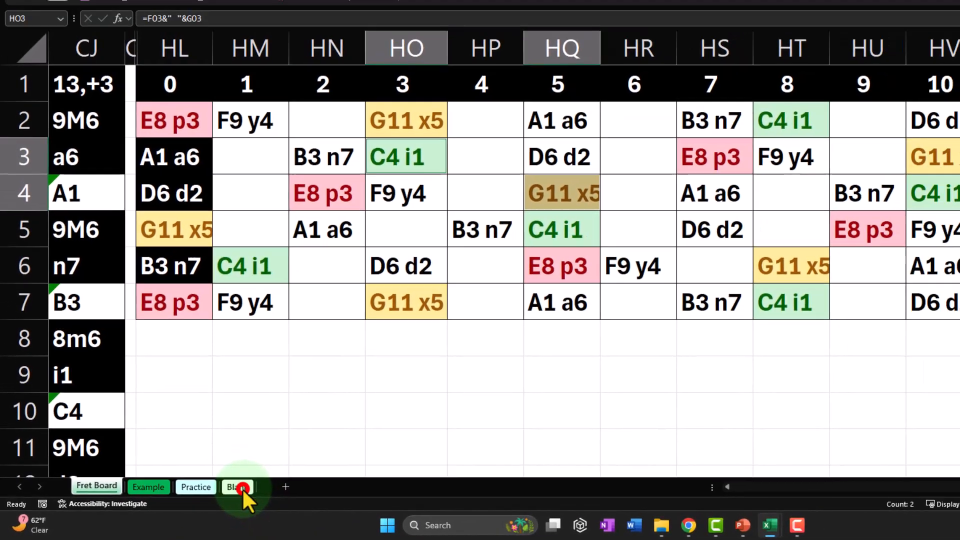
# Open the Blank sheet and examine the numbers, letters and combined note names in A2:C16
pyautogui.click(198, 496)
pyautogui.click(486, 327)
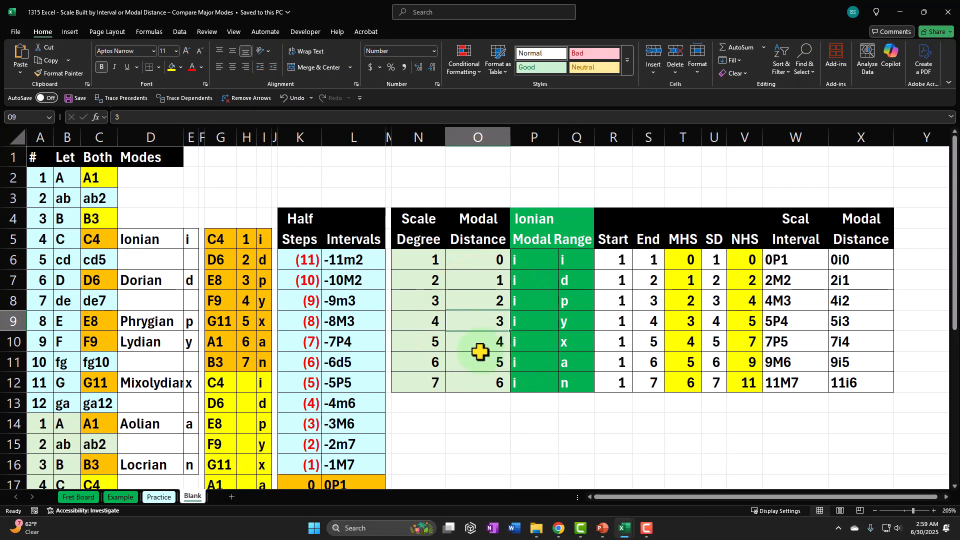
pyautogui.moveTo(45, 184); pyautogui.dragTo(111, 454)
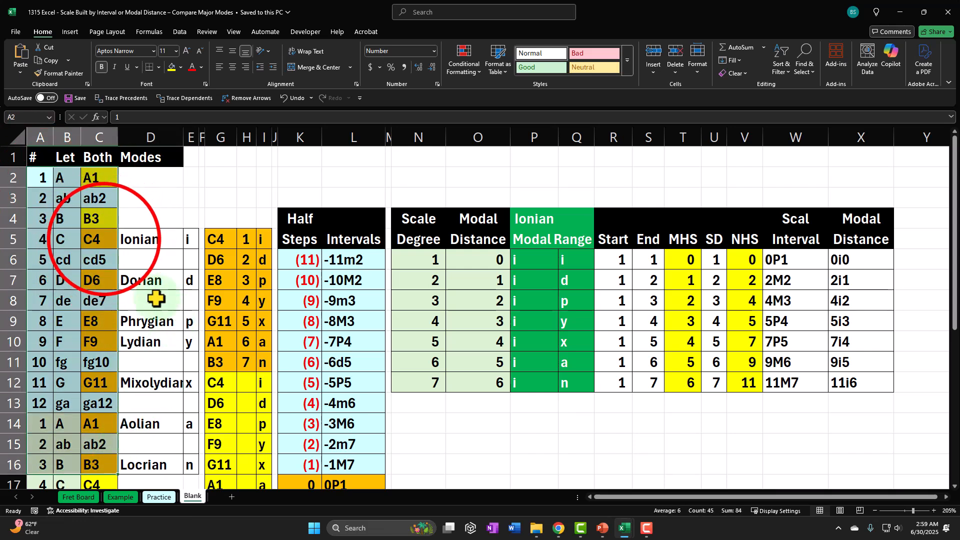
# Trace the Ionian scale notes down the Both column from C4 in C5 to C4 in C17
pyautogui.click(93, 239)
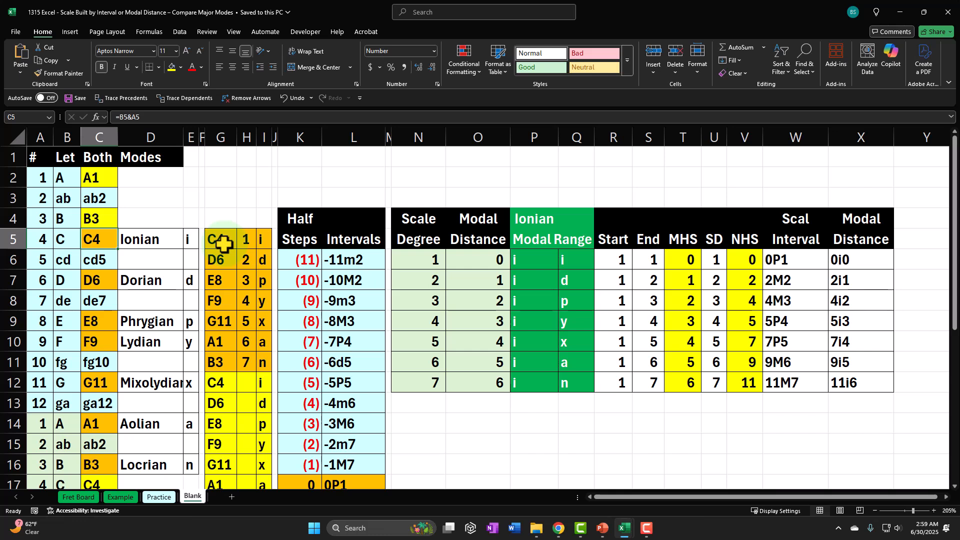
pyautogui.press('Down')
pyautogui.press('Down')
pyautogui.press('Down')
pyautogui.press('Down')
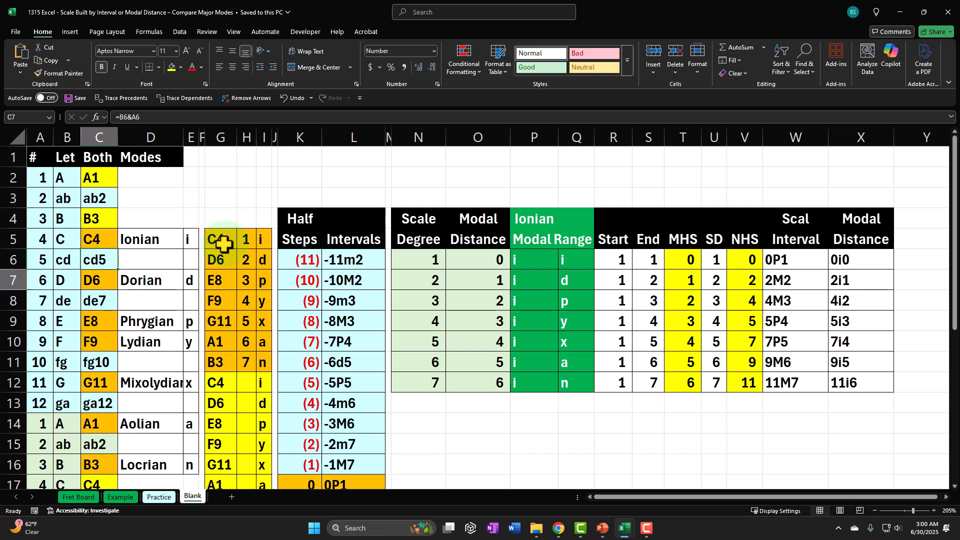
pyautogui.press('Down')
pyautogui.press('Down')
pyautogui.press('Down')
pyautogui.press('Down')
pyautogui.press('Down')
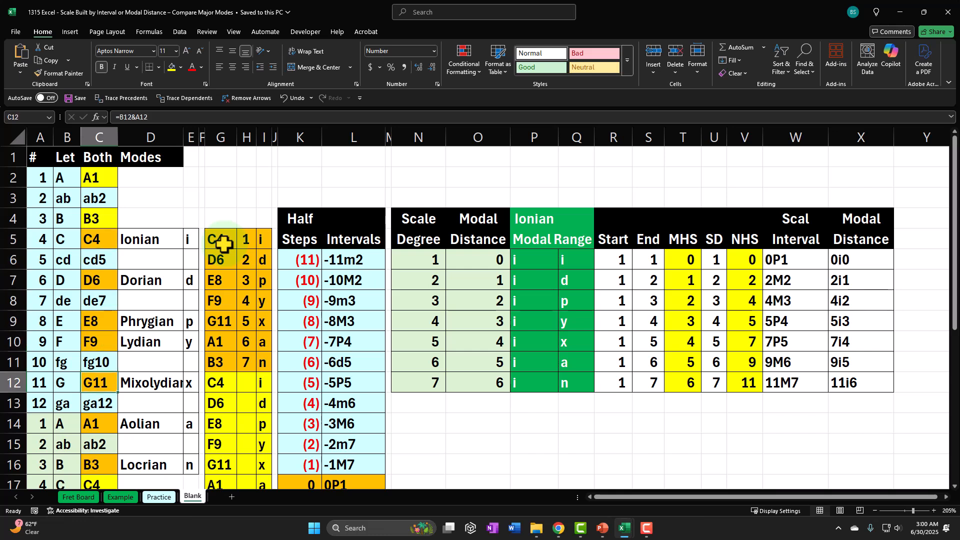
pyautogui.press('Down')
pyautogui.press('Down')
pyautogui.press('Down')
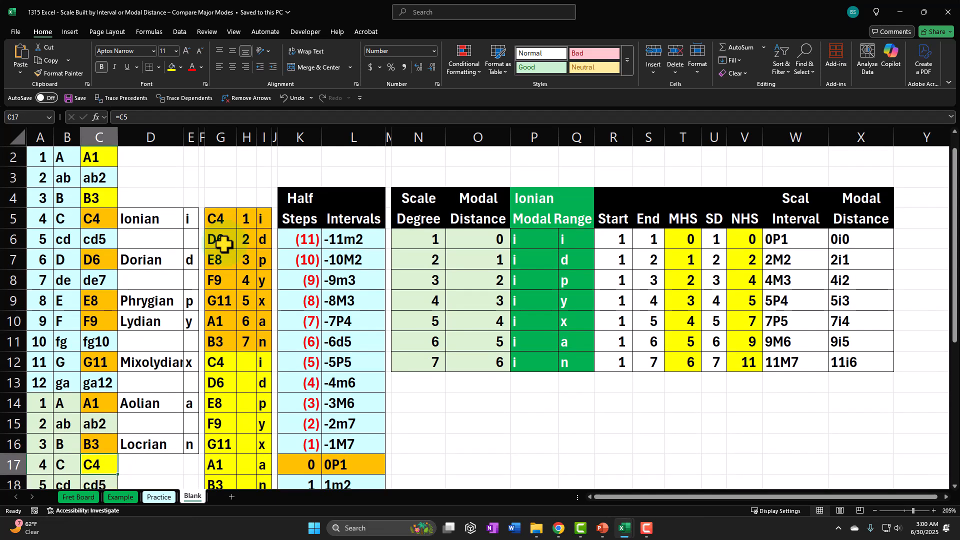
# Relate the scale numbers in H5:H11 and mode letters in I5:I11 to the Scale Degree and Modal Distance columns
pyautogui.moveTo(244, 219); pyautogui.dragTo(243, 341)
pyautogui.moveTo(260, 218); pyautogui.dragTo(260, 334)
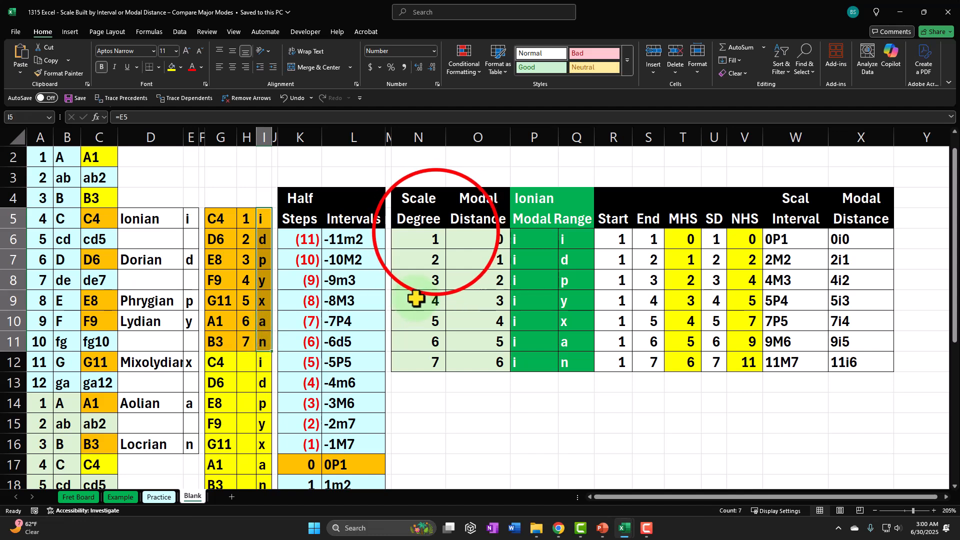
pyautogui.click(436, 232)
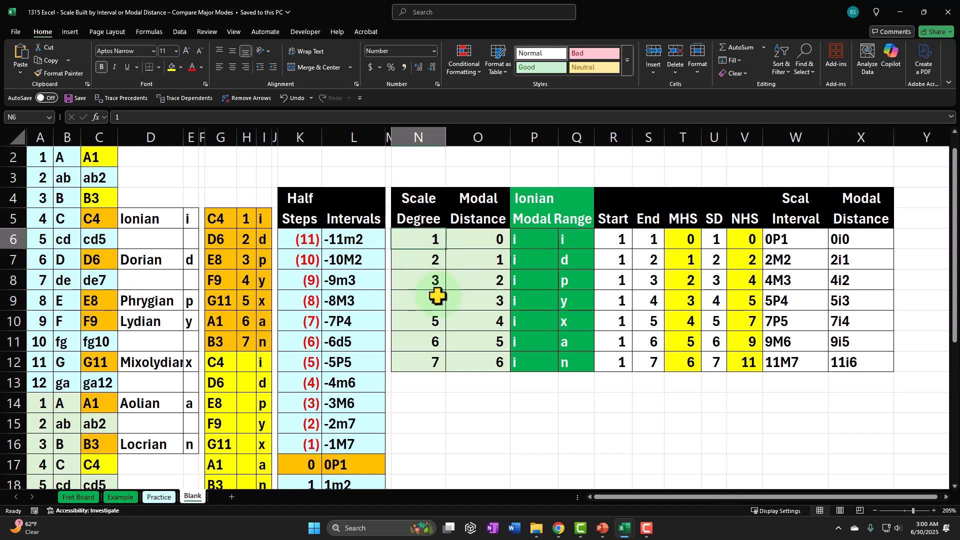
pyautogui.press('Up')
pyautogui.press('Up')
pyautogui.press('Right')
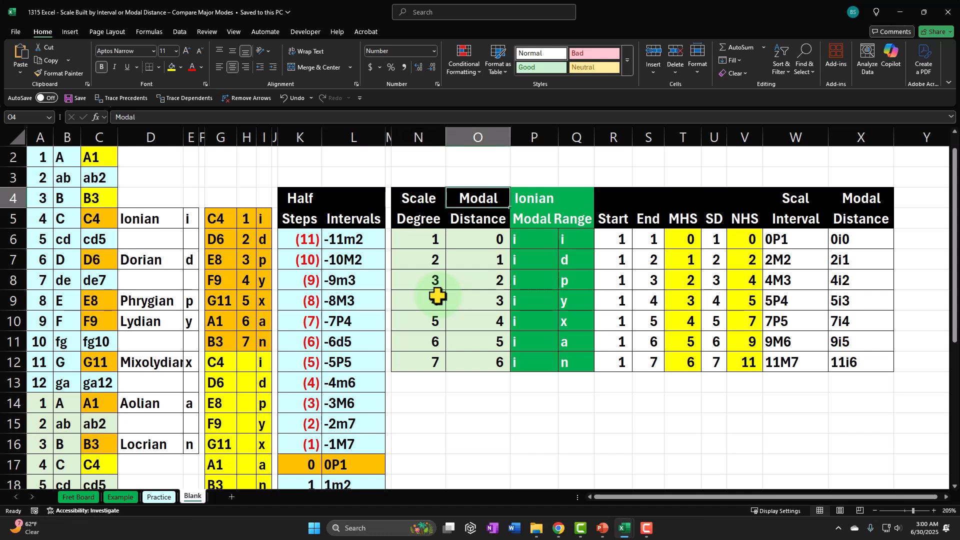
pyautogui.press('Down')
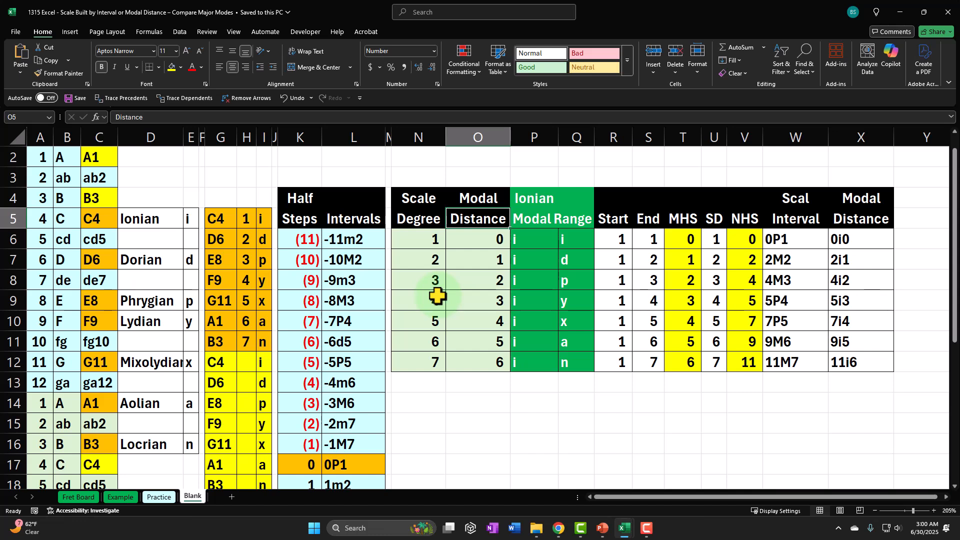
# Examine the Ionian scale degrees in N6:N12, starting from the first degree in N6
pyautogui.click(420, 242)
pyautogui.moveTo(420, 243); pyautogui.dragTo(420, 360)
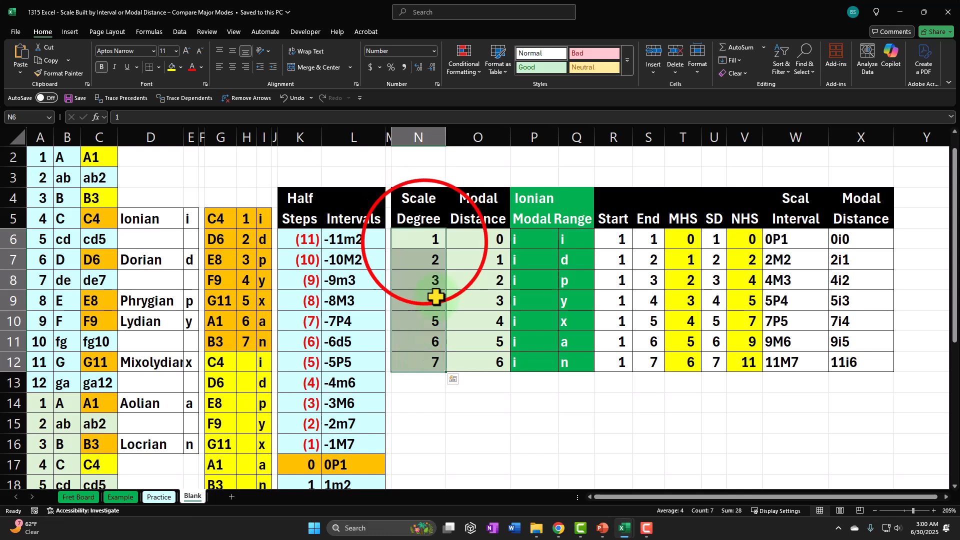
pyautogui.moveTo(422, 240); pyautogui.dragTo(420, 355)
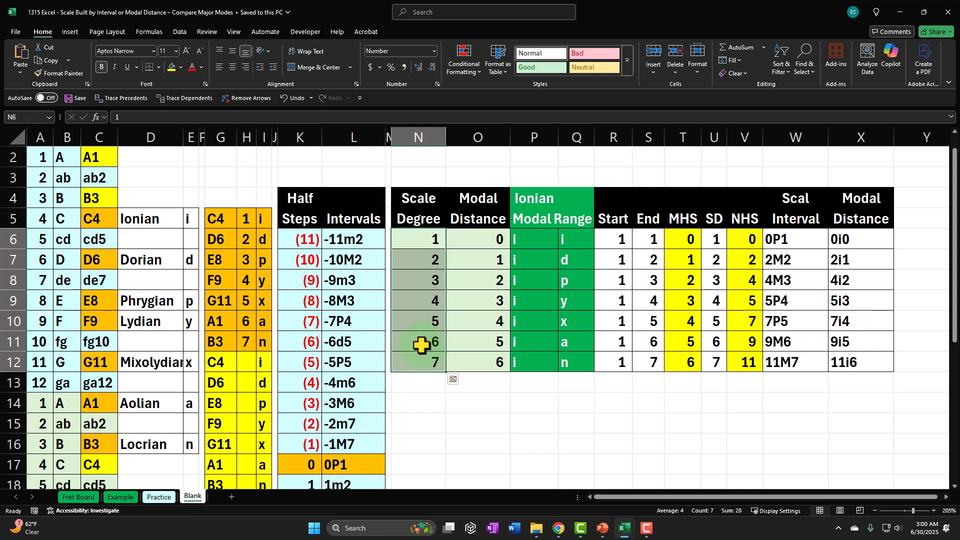
pyautogui.click(426, 241)
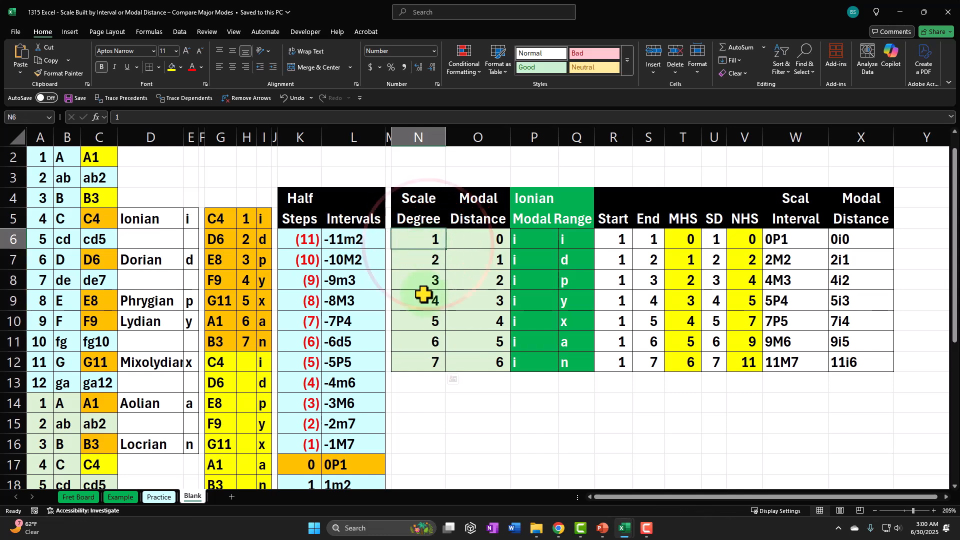
# Compare the first scale degree in N6 with the modal distance in O6, and review the modal distances through O12
pyautogui.press('Right')
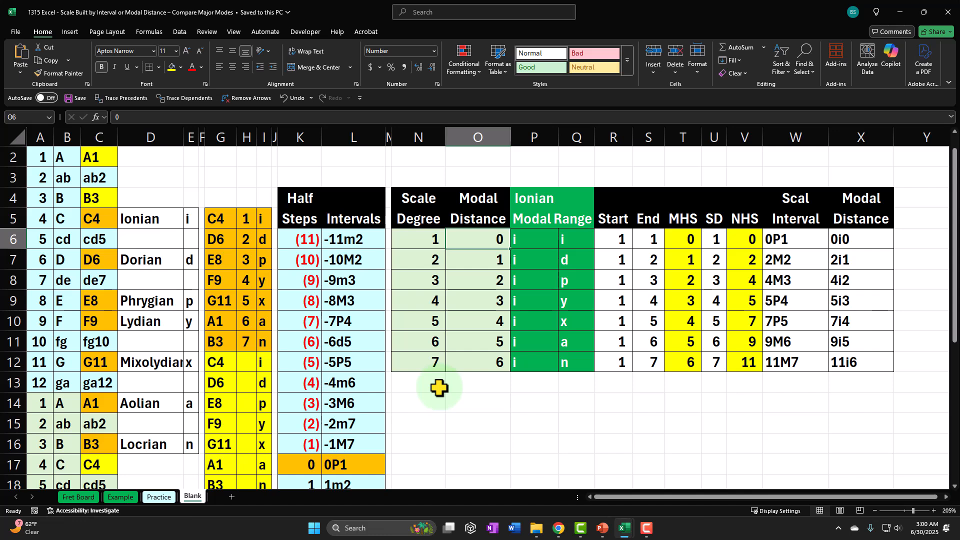
pyautogui.press('Left')
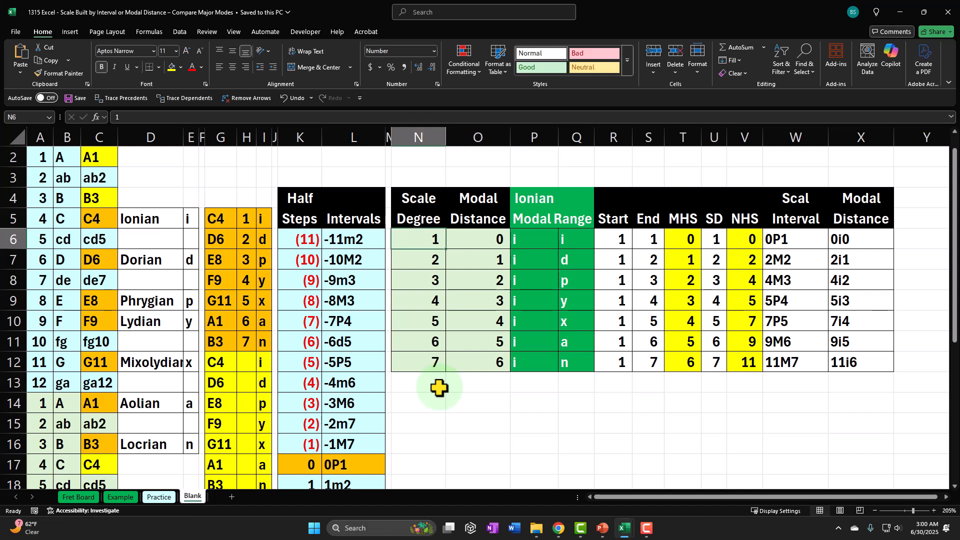
pyautogui.press('Right')
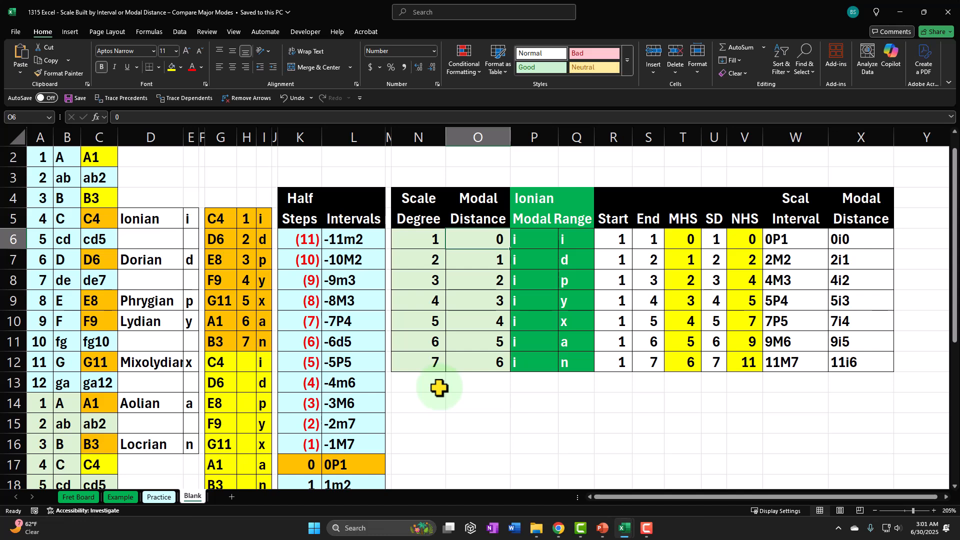
pyautogui.press('Down')
pyautogui.press('Down')
pyautogui.press('Down')
pyautogui.press('Down')
pyautogui.press('Down')
pyautogui.press('Down')
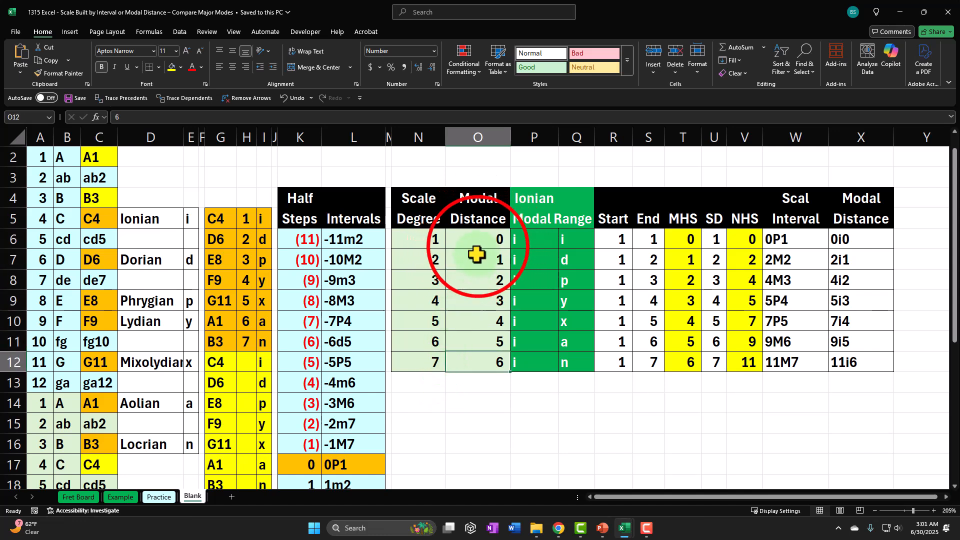
pyautogui.moveTo(476, 245); pyautogui.dragTo(480, 367)
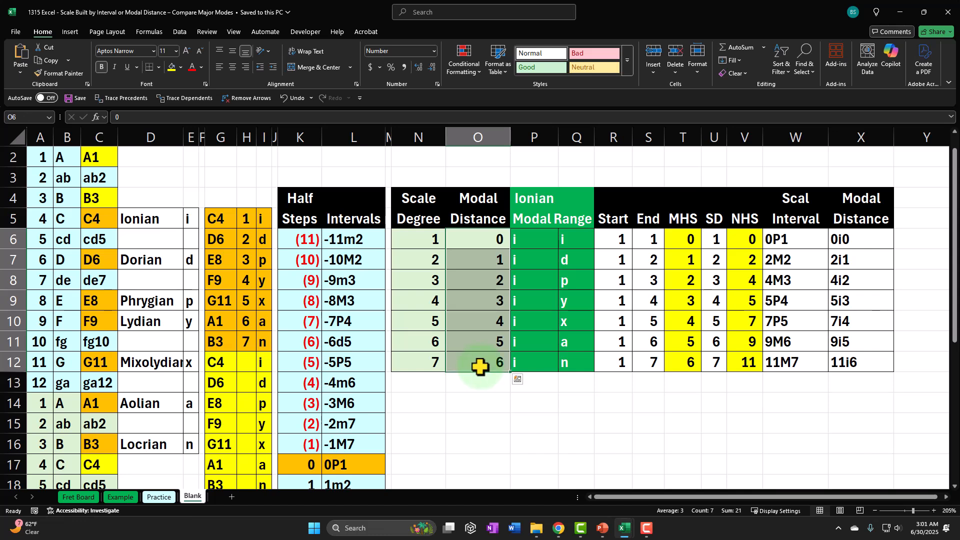
pyautogui.moveTo(466, 239); pyautogui.dragTo(470, 352)
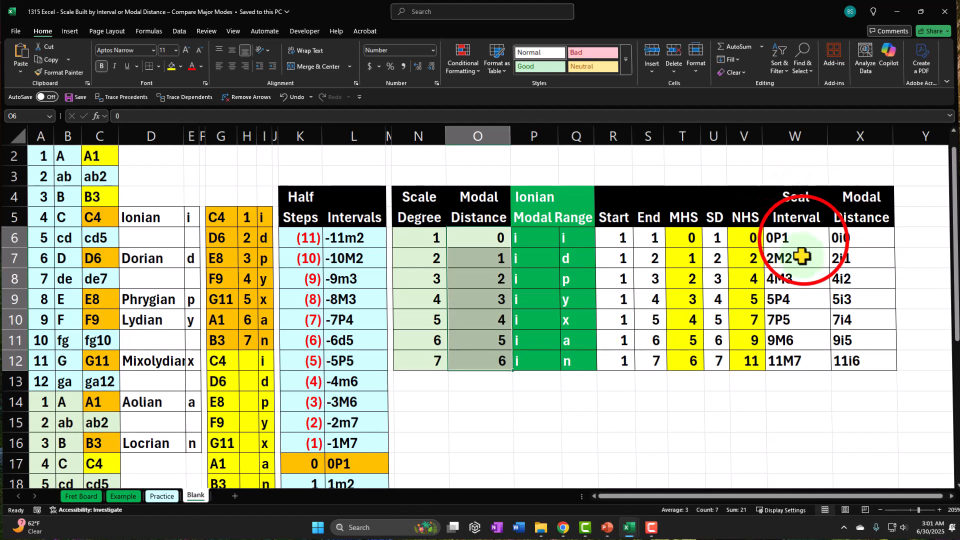
# Examine the scale intervals in W6:W12 and relate them to the Ionian modal range starting notes in P6:P8
pyautogui.moveTo(800, 239); pyautogui.dragTo(800, 354)
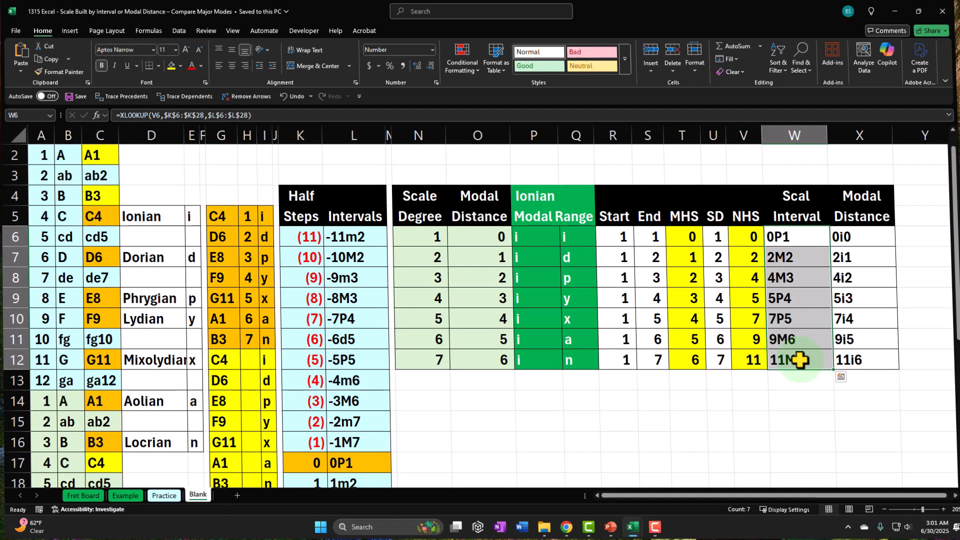
pyautogui.click(622, 239)
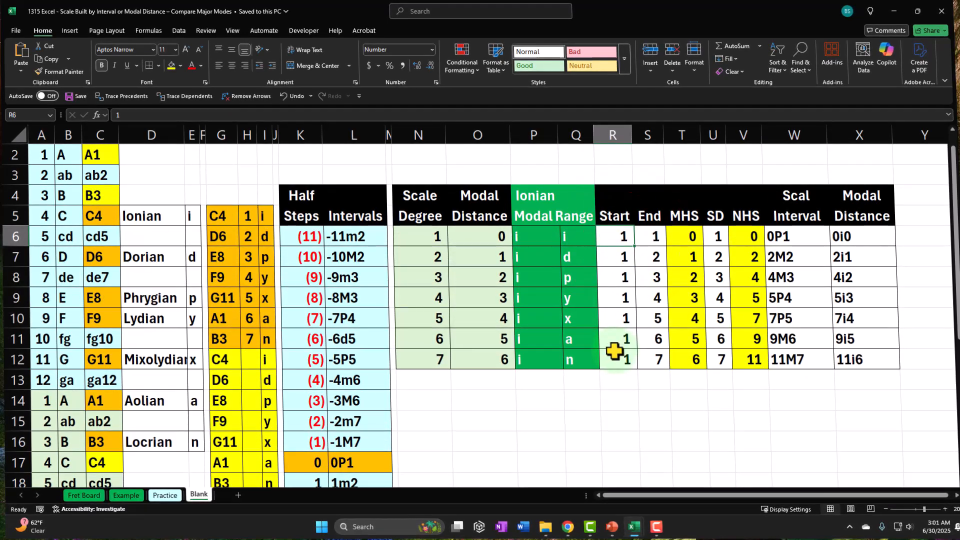
pyautogui.press('Left')
pyautogui.press('Left')
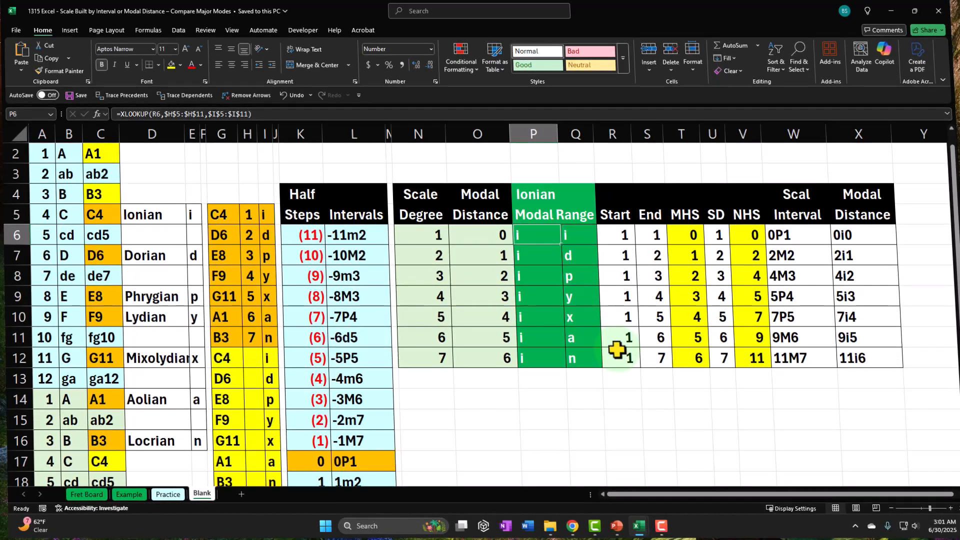
pyautogui.press('Down')
pyautogui.press('Down')
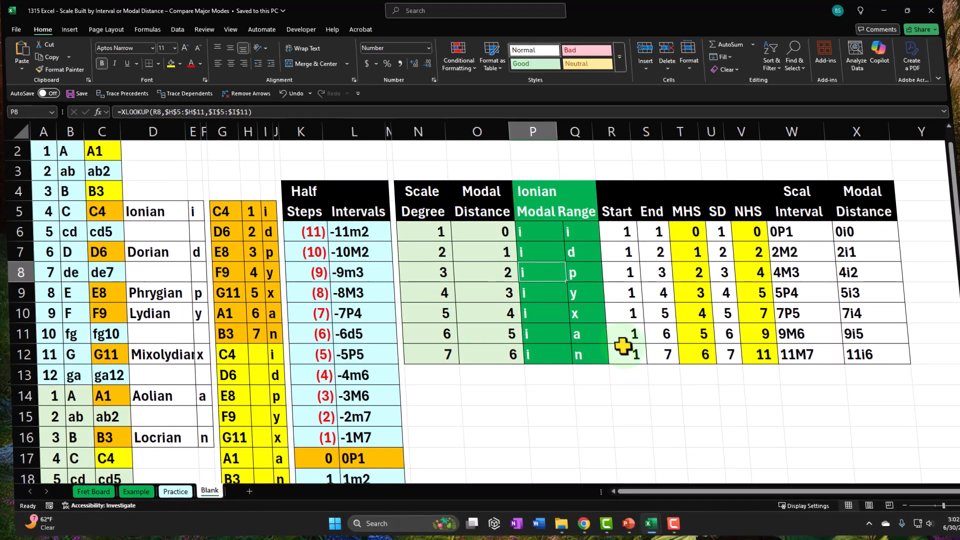
# Trace the third-degree Ionian row from the range letter in Q8 through its start value to the MHS heading in T5
pyautogui.press('Right')
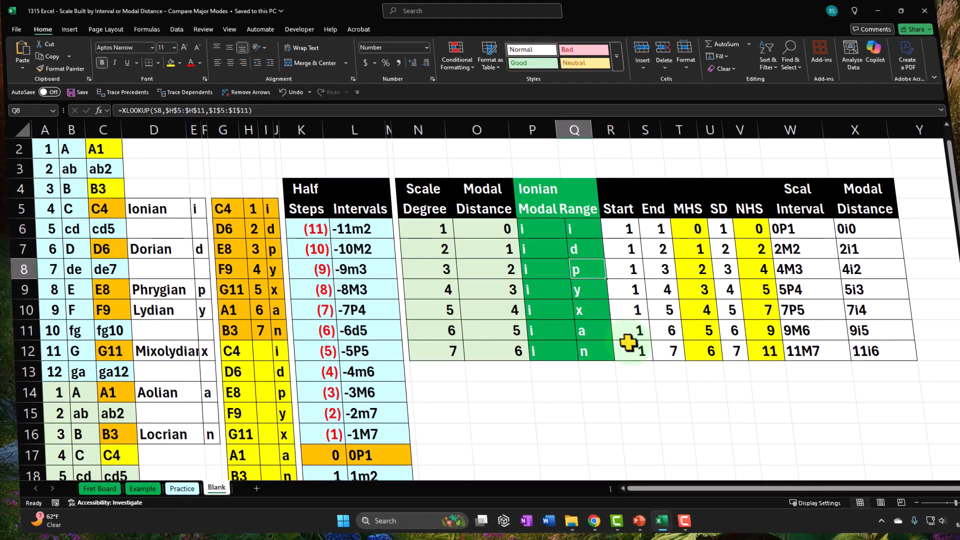
pyautogui.press('Right')
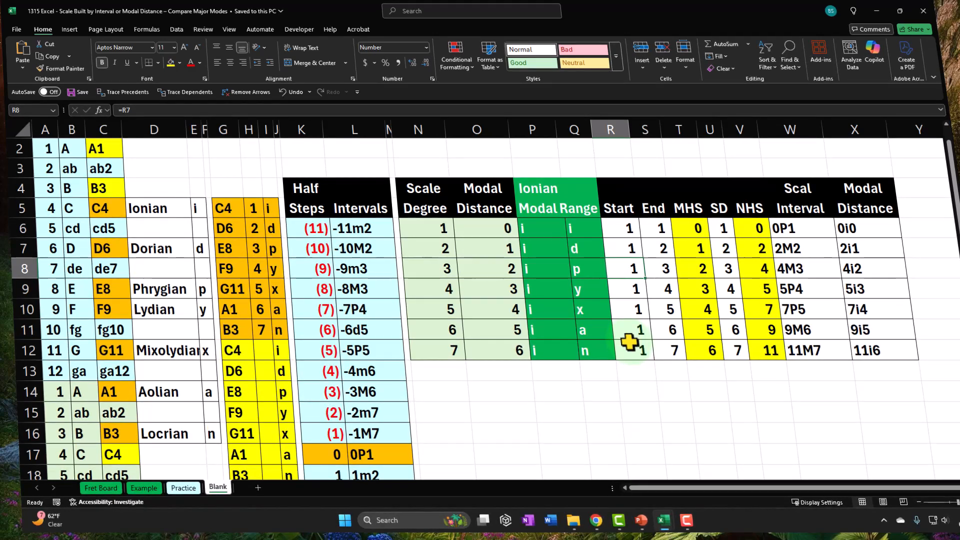
pyautogui.press('Right')
pyautogui.press('Right')
pyautogui.press('Up')
pyautogui.press('Up')
pyautogui.press('Up')
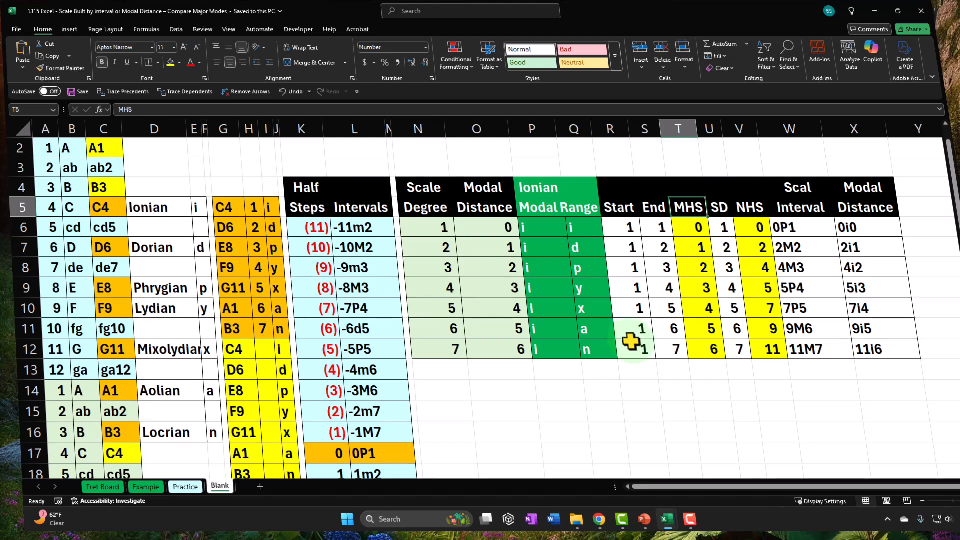
# Compare the mode letters in I5:I6 and scale numbers in H5:H11 with the SD column in U6:U12
pyautogui.click(268, 207)
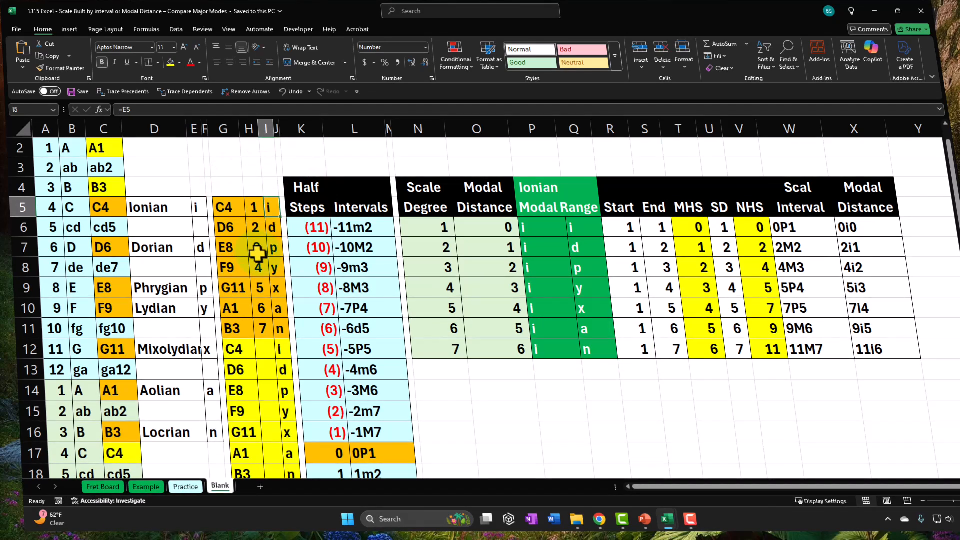
pyautogui.press('Down')
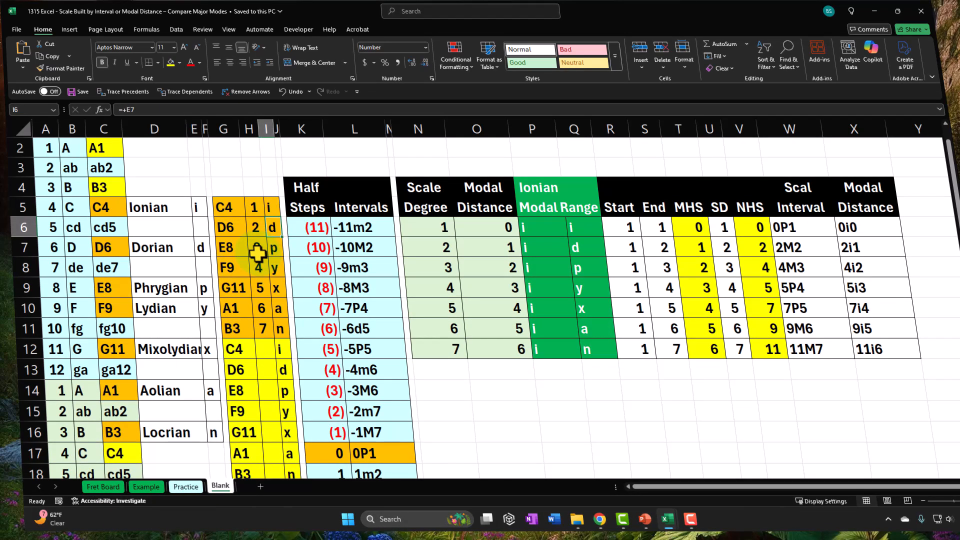
pyautogui.click(719, 206)
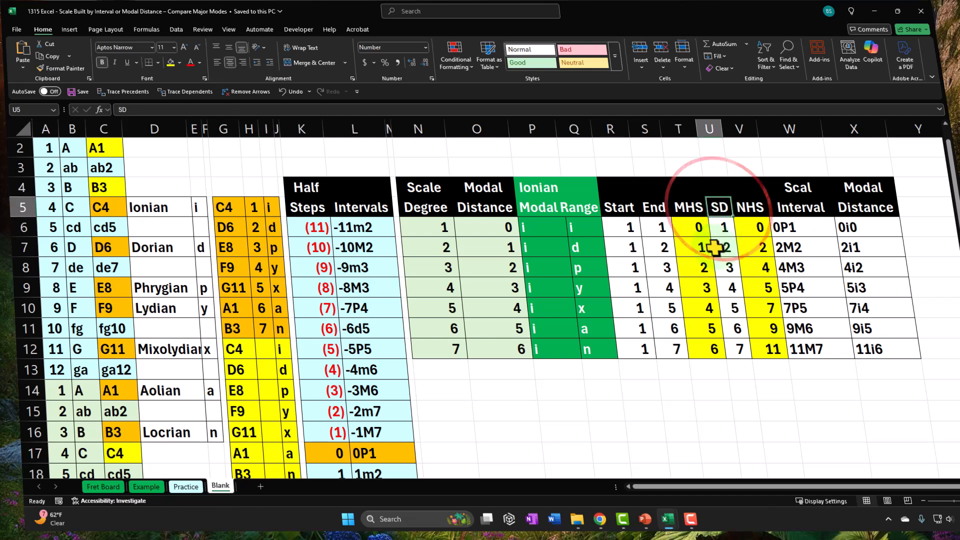
pyautogui.click(268, 207)
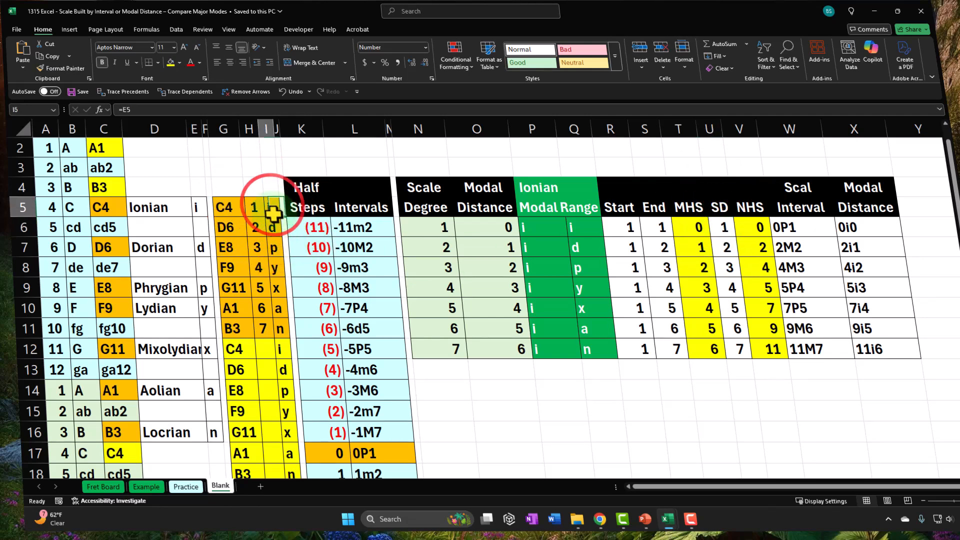
pyautogui.moveTo(724, 227); pyautogui.dragTo(750, 355)
pyautogui.click(750, 229)
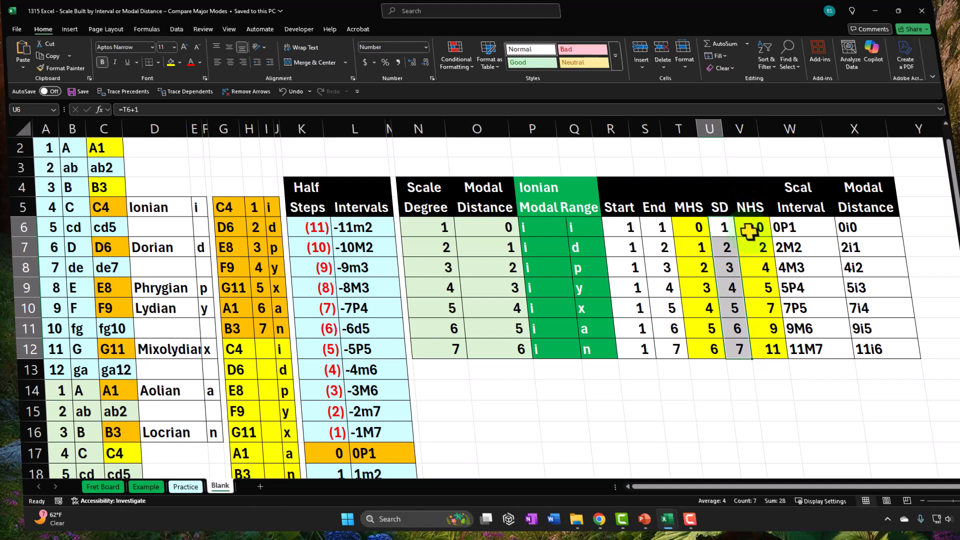
pyautogui.moveTo(254, 207); pyautogui.dragTo(263, 326)
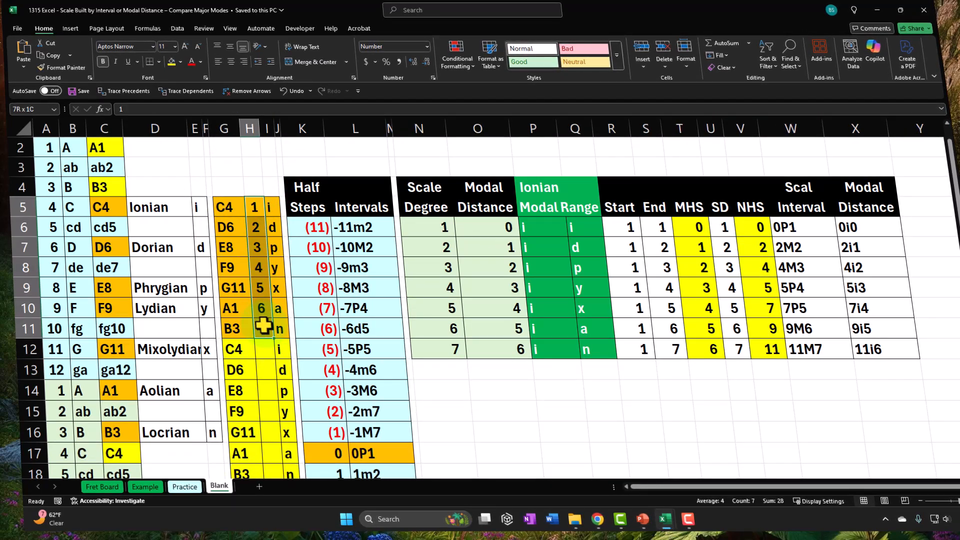
# Relate the chromatic notes in C4:C13 to the NHS column, and compare the MHS values in T6:T12 with the SD values in U6:U12
pyautogui.moveTo(106, 188); pyautogui.dragTo(125, 360)
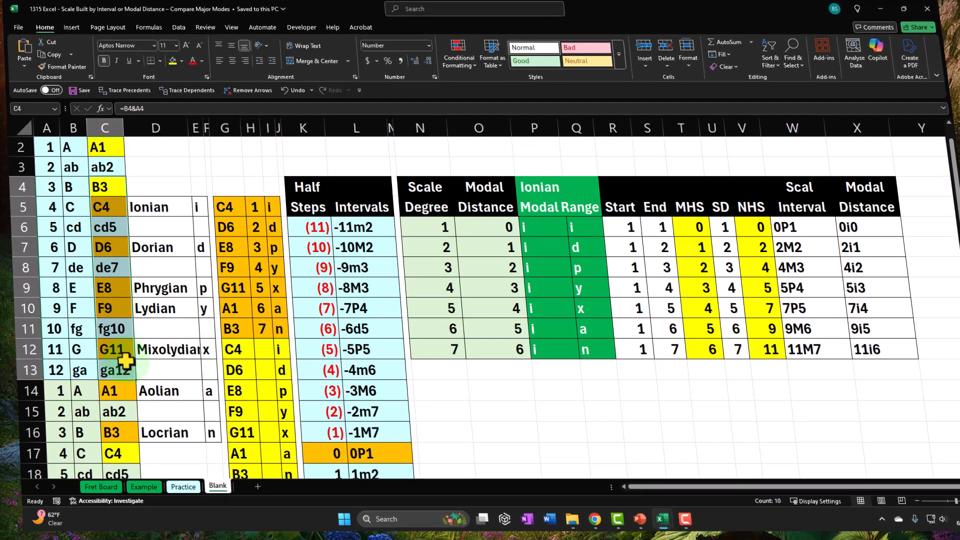
pyautogui.click(757, 227)
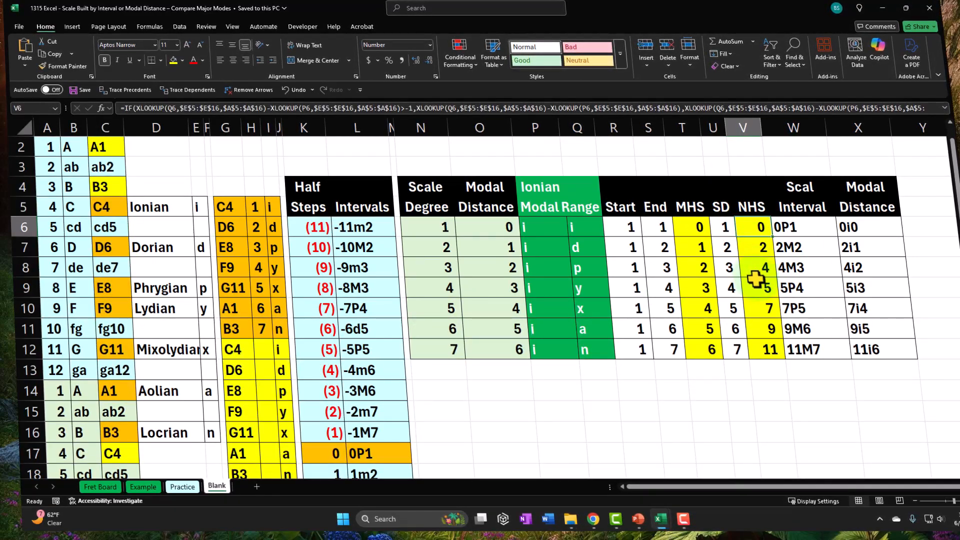
pyautogui.moveTo(695, 207); pyautogui.dragTo(700, 270)
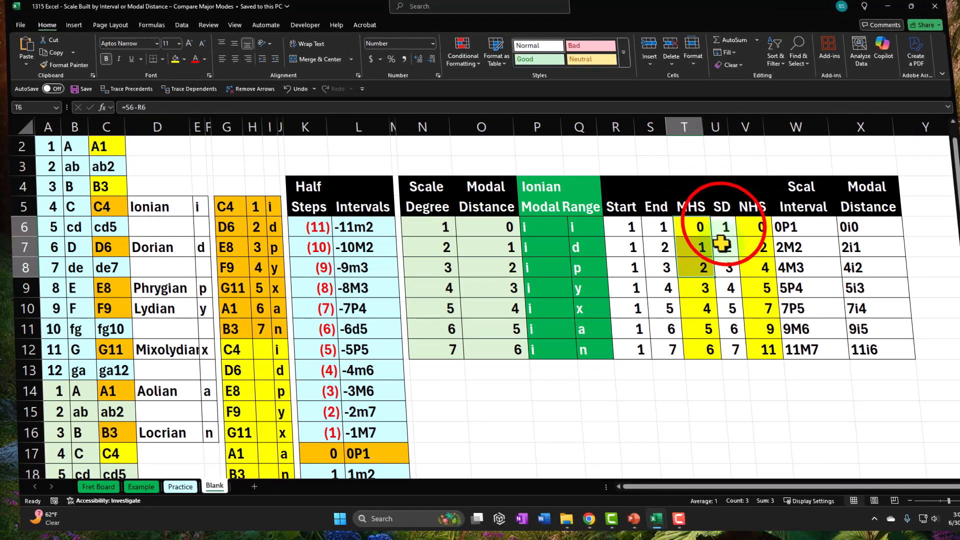
pyautogui.moveTo(724, 225); pyautogui.dragTo(730, 345)
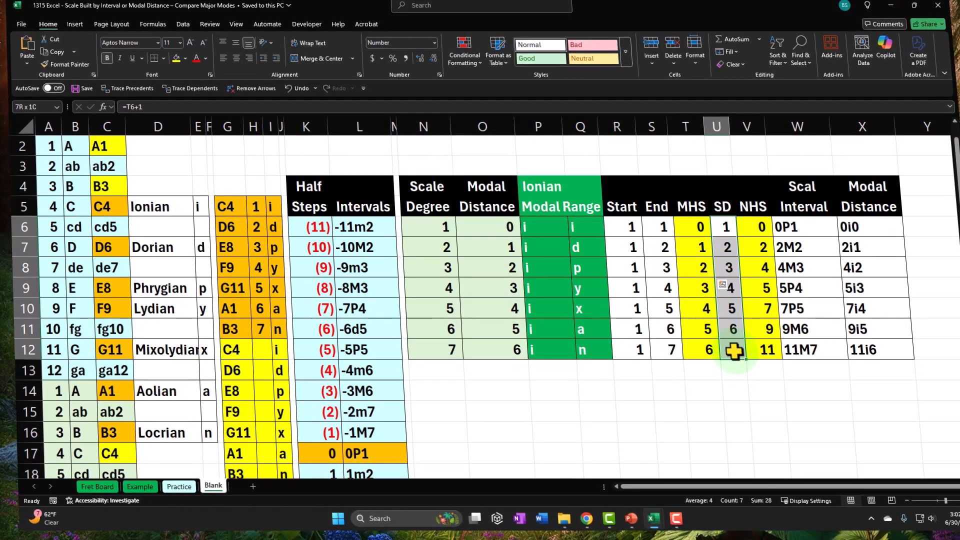
pyautogui.moveTo(698, 227); pyautogui.dragTo(705, 339)
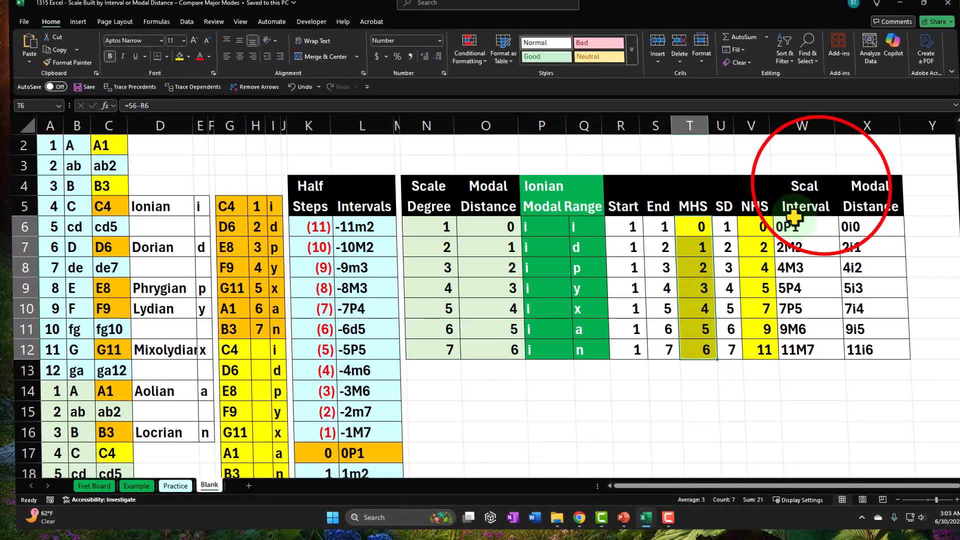
# Correct the heading in W4 to read Scale
pyautogui.click(821, 186)
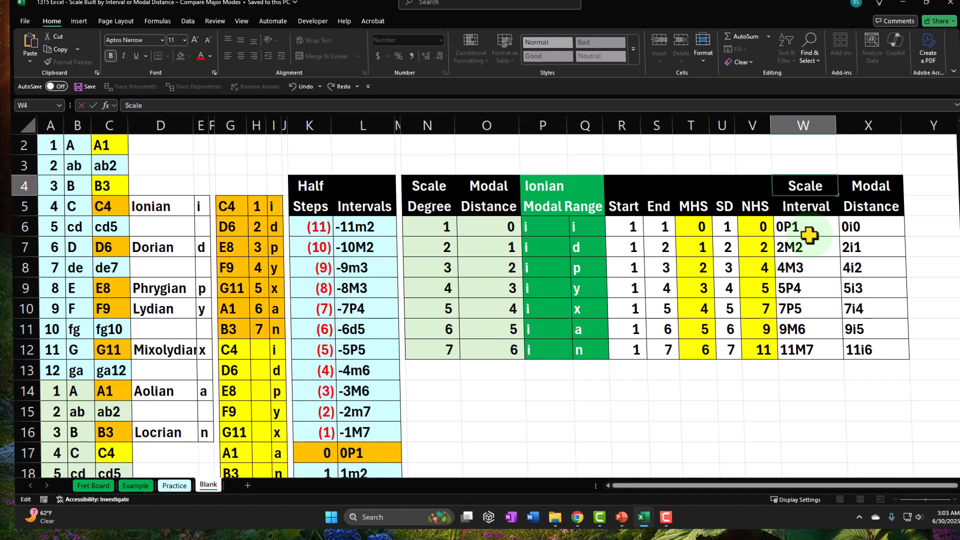
pyautogui.write('Scale')
pyautogui.press('Return')
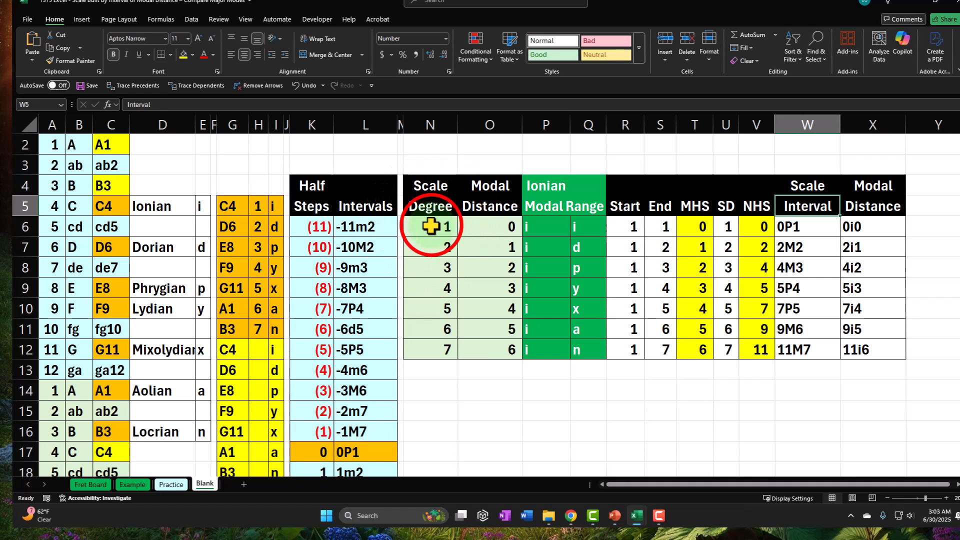
# Review the scale degrees and modal distances in N6:O12, the Ionian table in P4:X12 and the Lydian entry in D10
pyautogui.moveTo(431, 227); pyautogui.dragTo(482, 349)
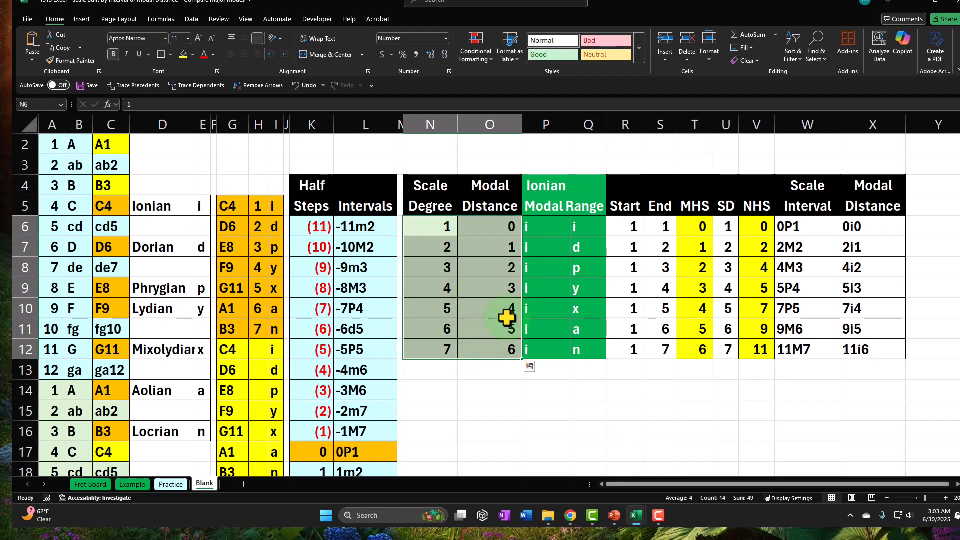
pyautogui.click(546, 185)
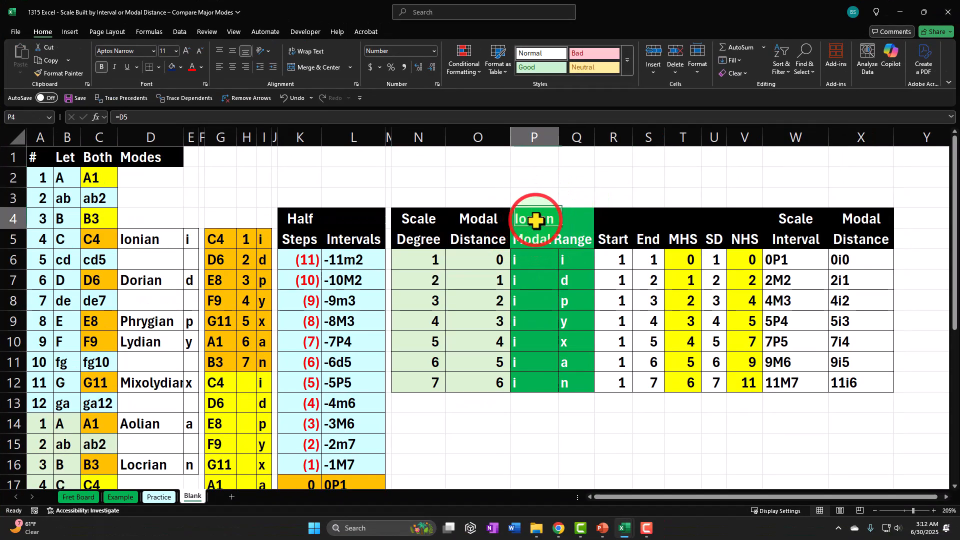
pyautogui.moveTo(535, 220); pyautogui.dragTo(849, 376)
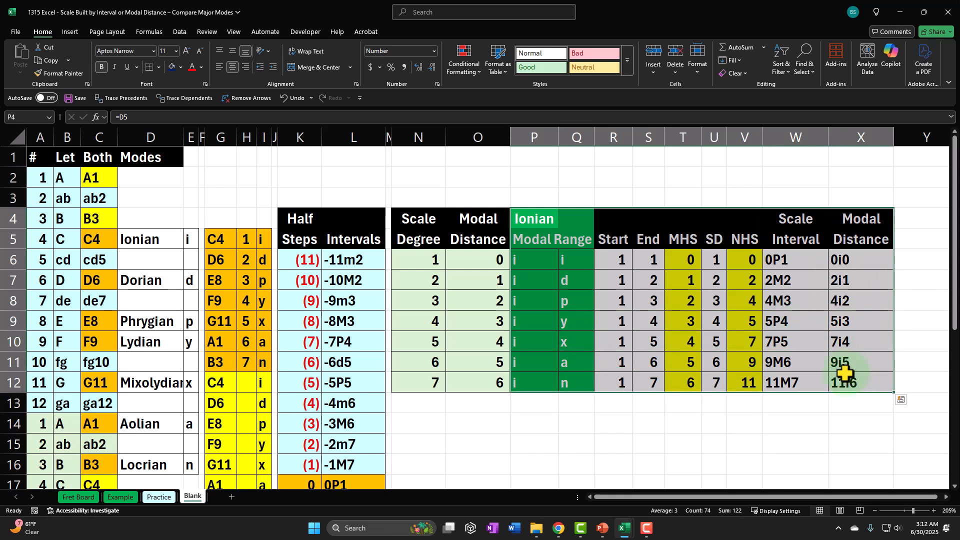
pyautogui.click(543, 224)
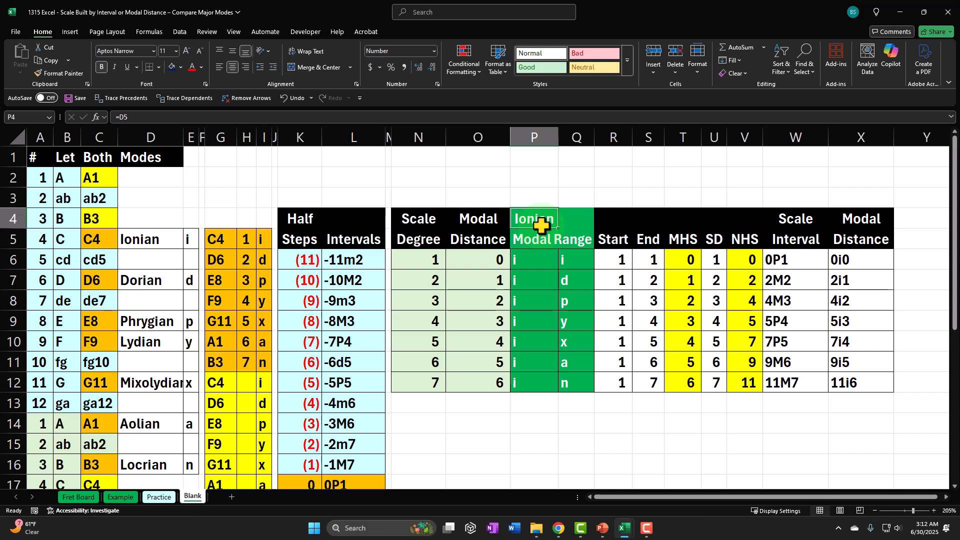
pyautogui.click(159, 343)
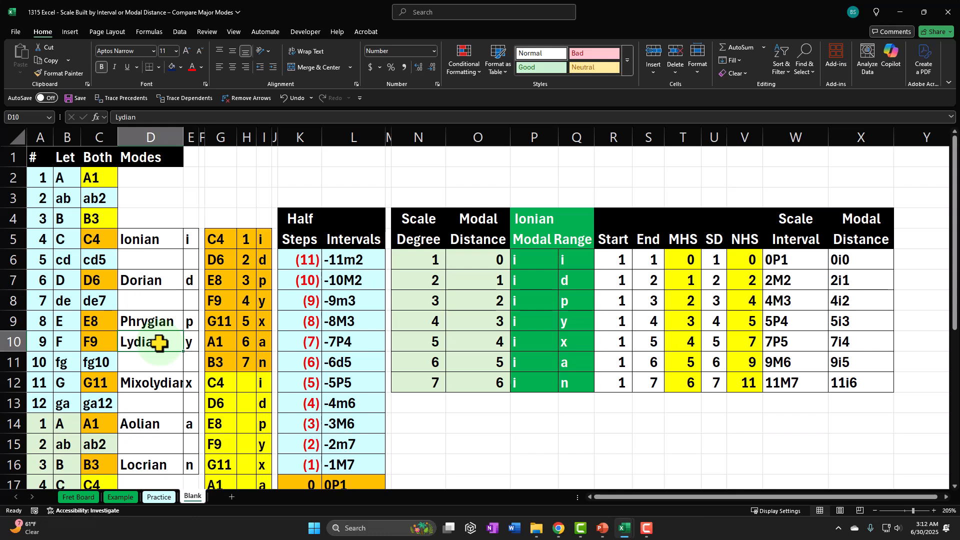
pyautogui.click(529, 221)
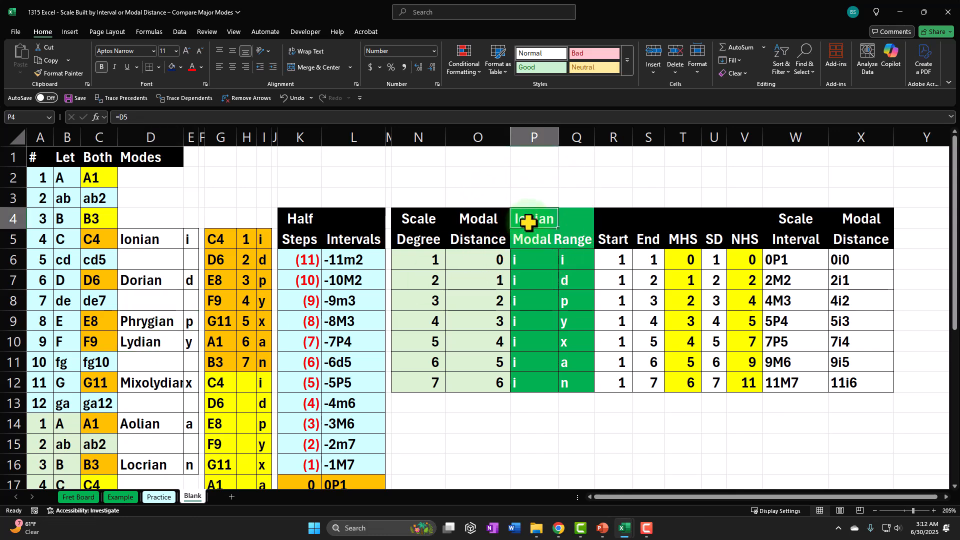
# Copy the Ionian table P4:X12 and paste it beside the original, starting at Y4
pyautogui.moveTo(533, 225); pyautogui.dragTo(831, 386)
pyautogui.hotkey('ctrl', 'c')
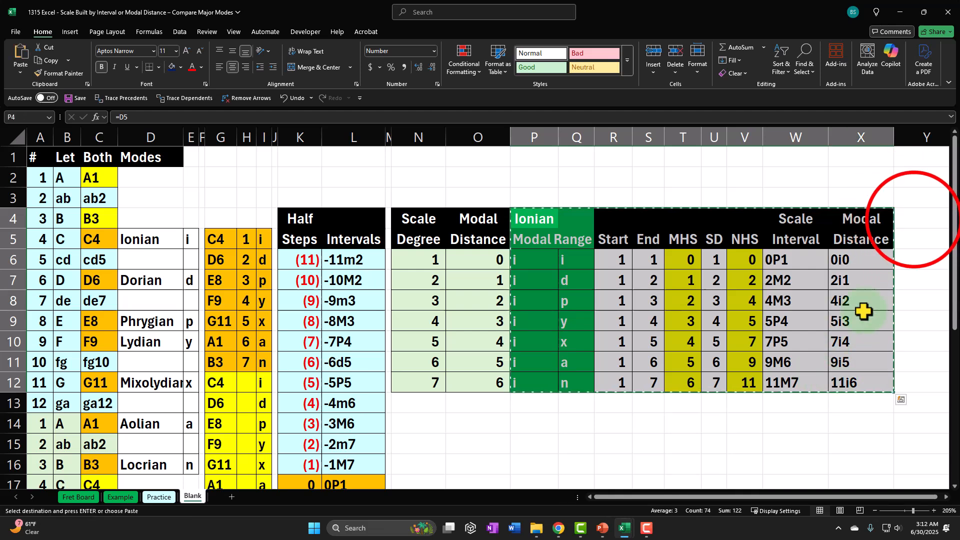
pyautogui.click(910, 217)
pyautogui.hotkey('ctrl', 'v')
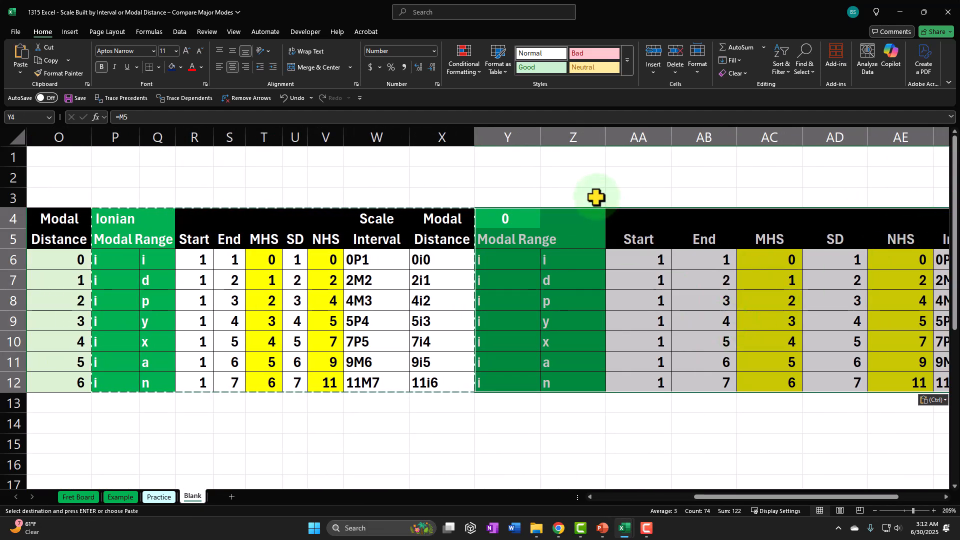
# Autofit the widths of columns Y through AG to the pasted table's contents
pyautogui.moveTo(520, 133); pyautogui.dragTo(884, 153)
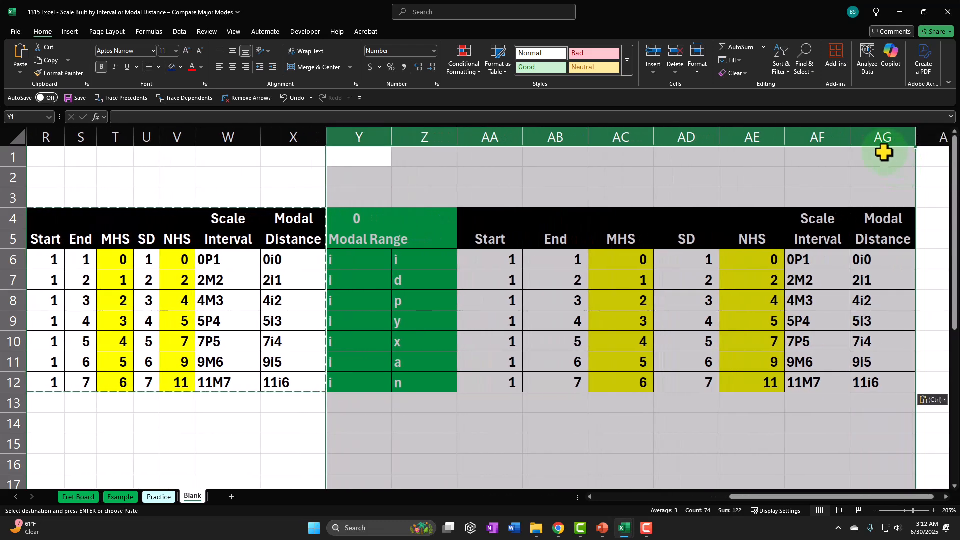
pyautogui.doubleClick(850, 137)
pyautogui.click(520, 216)
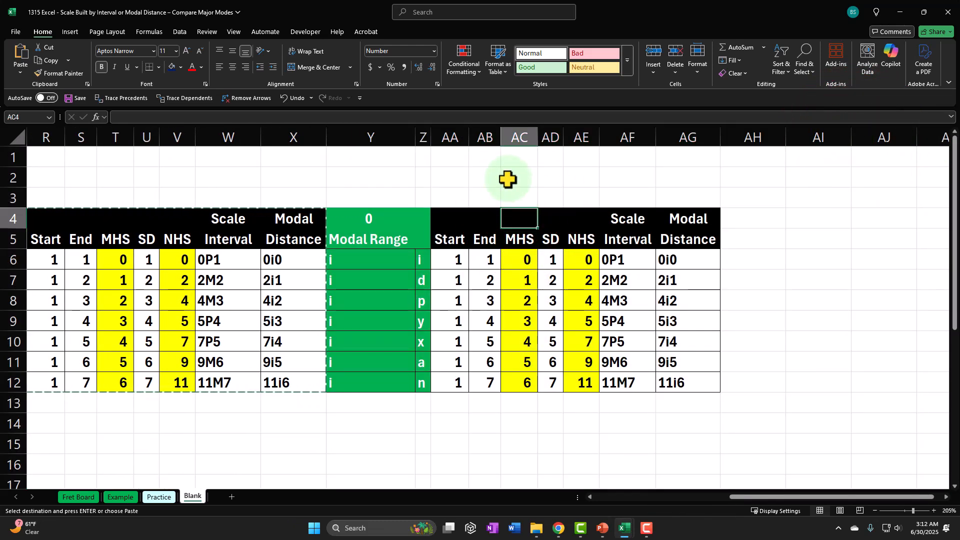
# Fill the modal range block Y4:Z12 with dark blue and narrow column Y to about the width of its mode letters
pyautogui.press('Left')
pyautogui.press('Left')
pyautogui.press('Left')
pyautogui.press('Left')
pyautogui.press('Left')
pyautogui.press('Left')
pyautogui.press('Left')
pyautogui.press('Left')
pyautogui.press('Left')
pyautogui.press('Left')
pyautogui.press('Left')
pyautogui.press('Left')
pyautogui.press('Left')
pyautogui.press('Left')
pyautogui.press('Left')
pyautogui.press('Left')
pyautogui.press('Left')
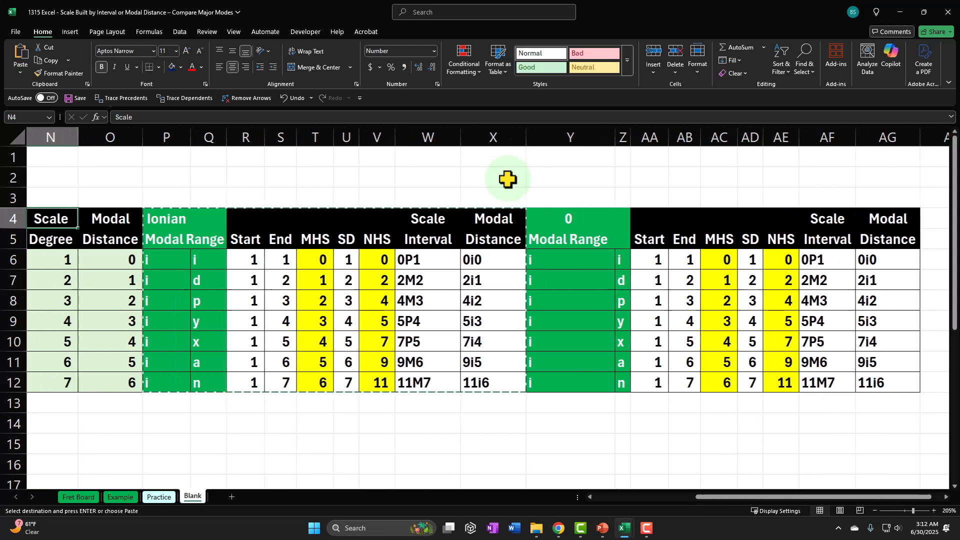
pyautogui.moveTo(625, 218); pyautogui.dragTo(685, 388)
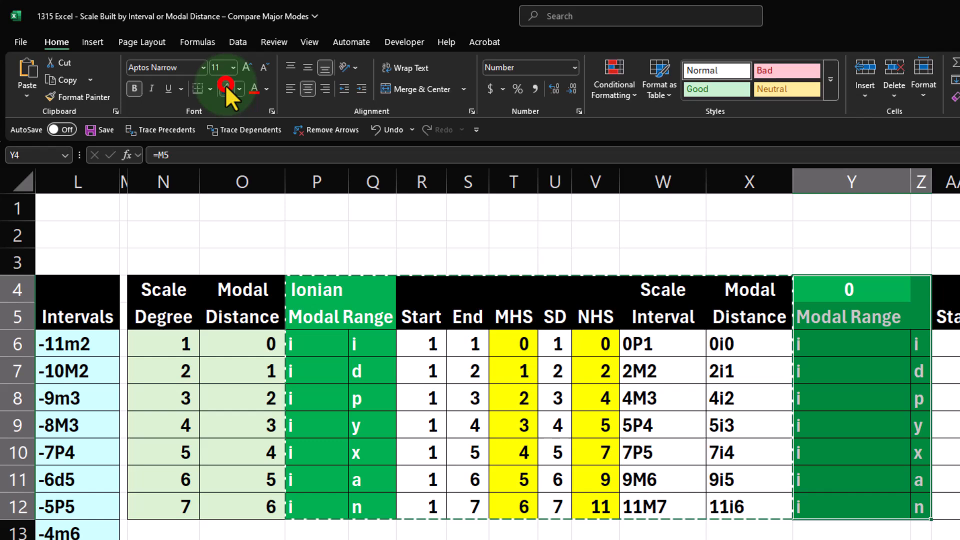
pyautogui.click(238, 93)
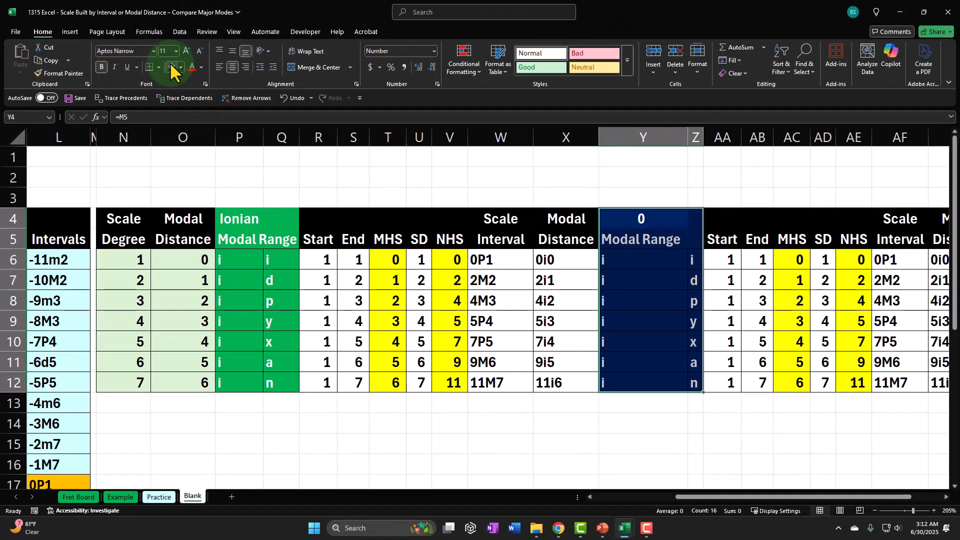
pyautogui.click(643, 195)
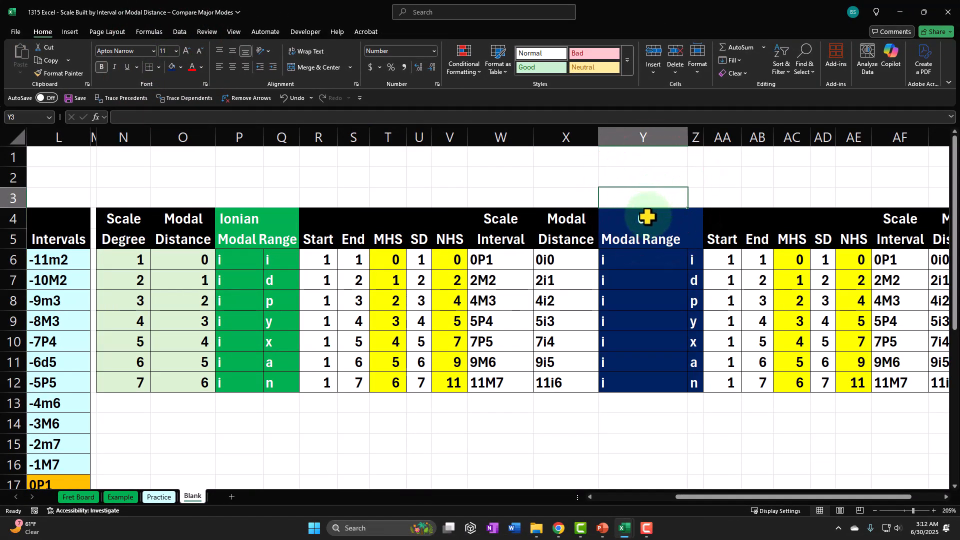
pyautogui.moveTo(688, 137); pyautogui.dragTo(631, 143)
# Link the second table's title in Y4 to the Lydian mode name with =D10
pyautogui.click(620, 216)
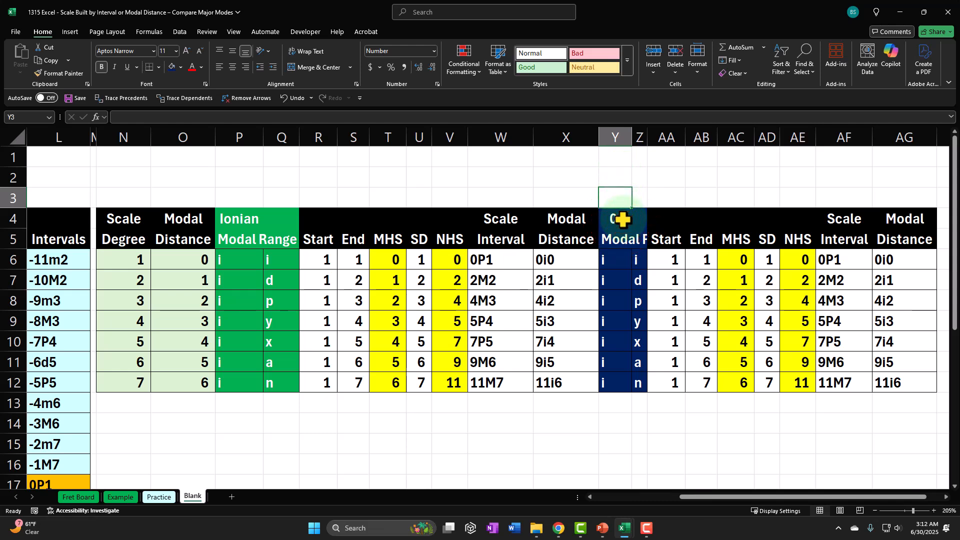
pyautogui.write('=')
pyautogui.press('Left')
pyautogui.press('Left')
pyautogui.press('Left')
pyautogui.press('Left')
pyautogui.press('Left')
pyautogui.press('Left')
pyautogui.press('Left')
pyautogui.press('Left')
pyautogui.press('Left')
pyautogui.press('Left')
pyautogui.press('Left')
pyautogui.press('Left')
pyautogui.press('Left')
pyautogui.press('Left')
pyautogui.press('Left')
pyautogui.press('Left')
pyautogui.press('Left')
pyautogui.press('Left')
pyautogui.press('Left')
pyautogui.press('Left')
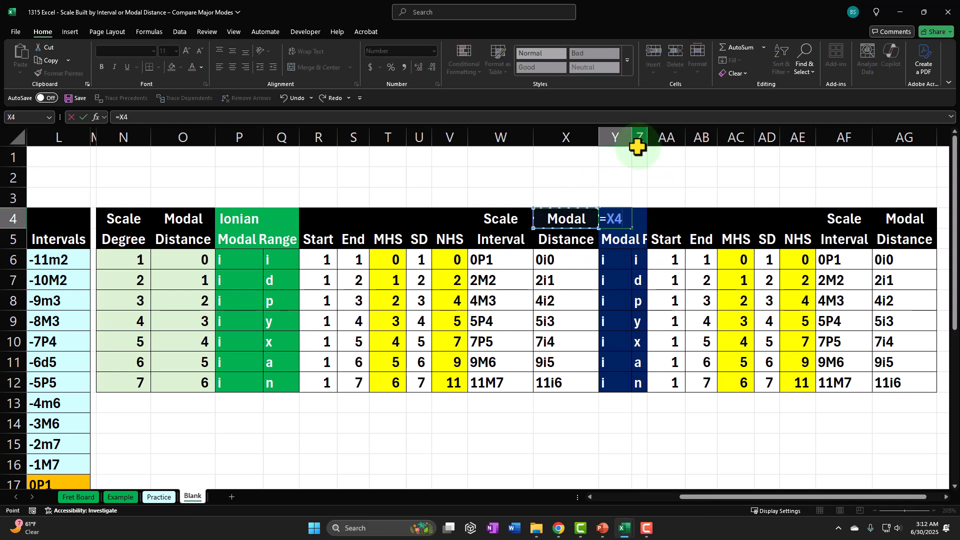
pyautogui.press('Left')
pyautogui.press('Down')
pyautogui.press('Down')
pyautogui.press('Down')
pyautogui.press('Down')
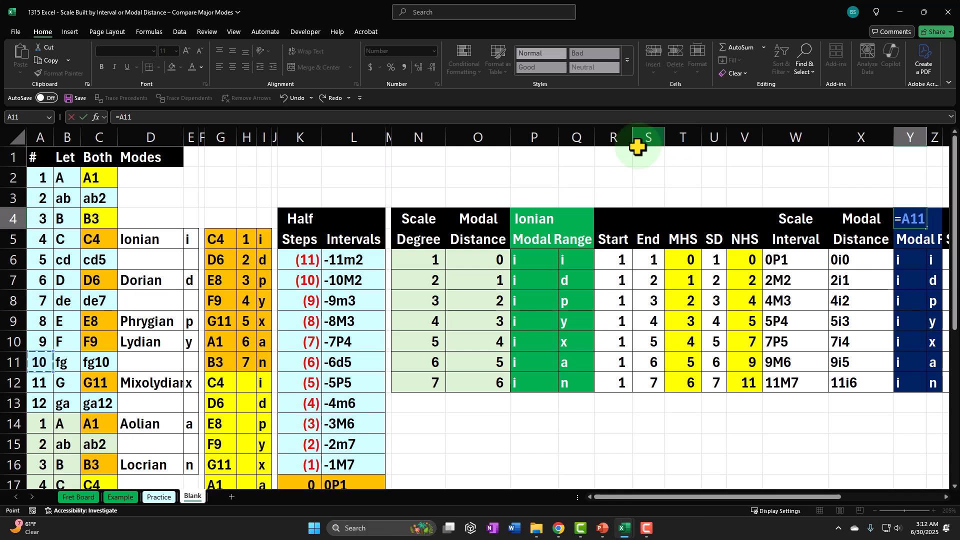
pyautogui.press('Right')
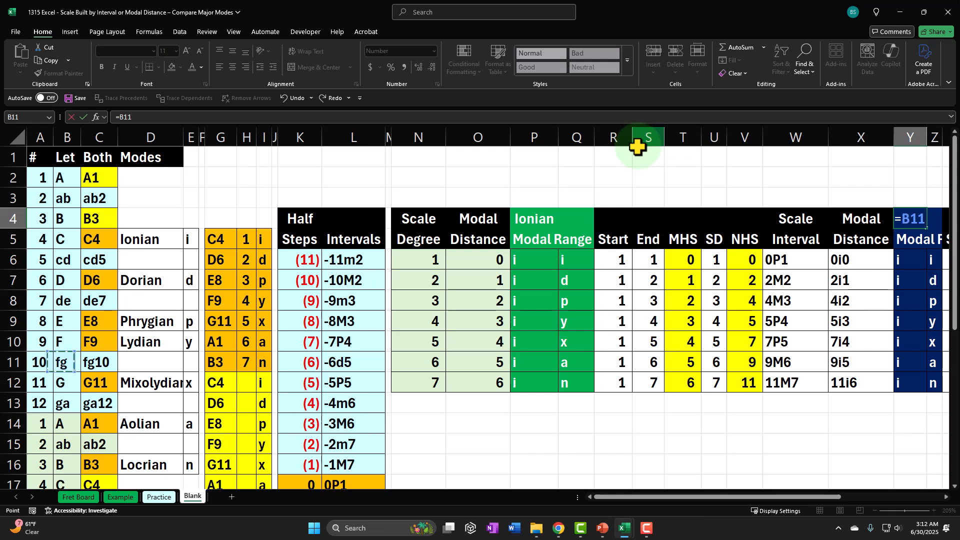
pyautogui.press('Up')
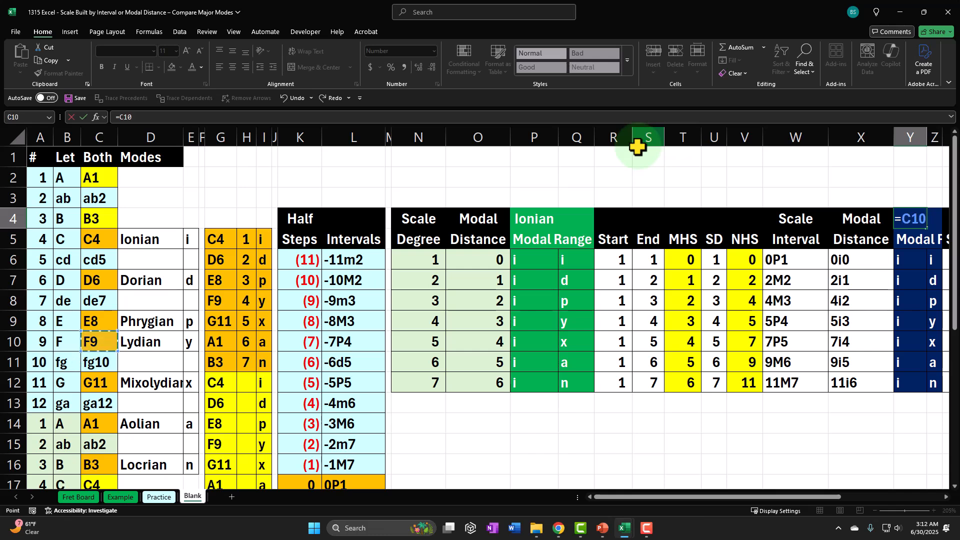
pyautogui.press('Right')
pyautogui.press('Return')
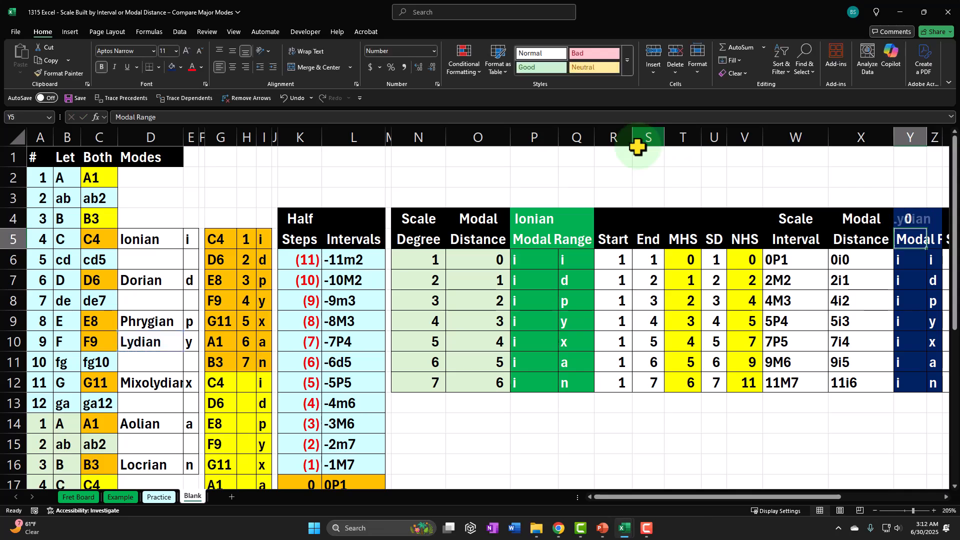
# Left-align the Lydian title in Y4 to match the Ionian title in P4
pyautogui.press('Up')
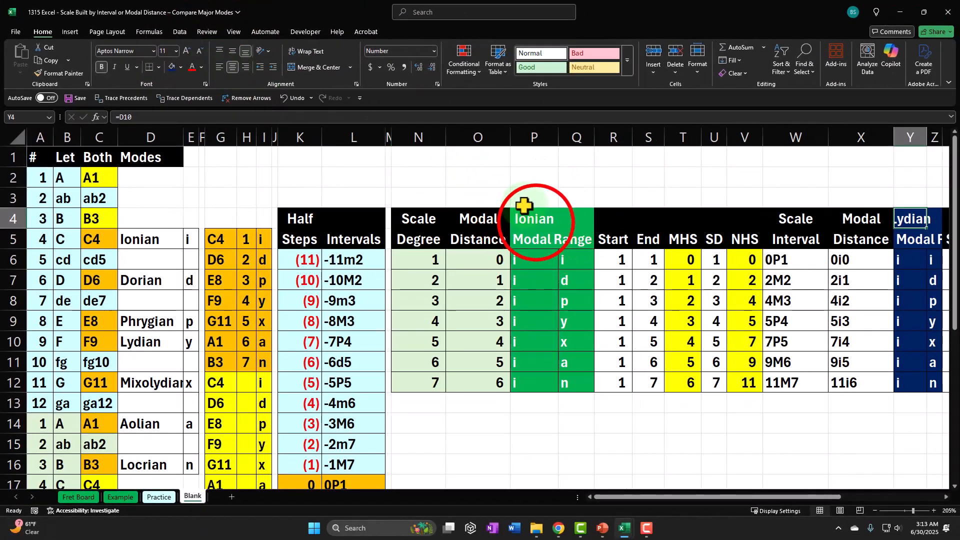
pyautogui.click(629, 262)
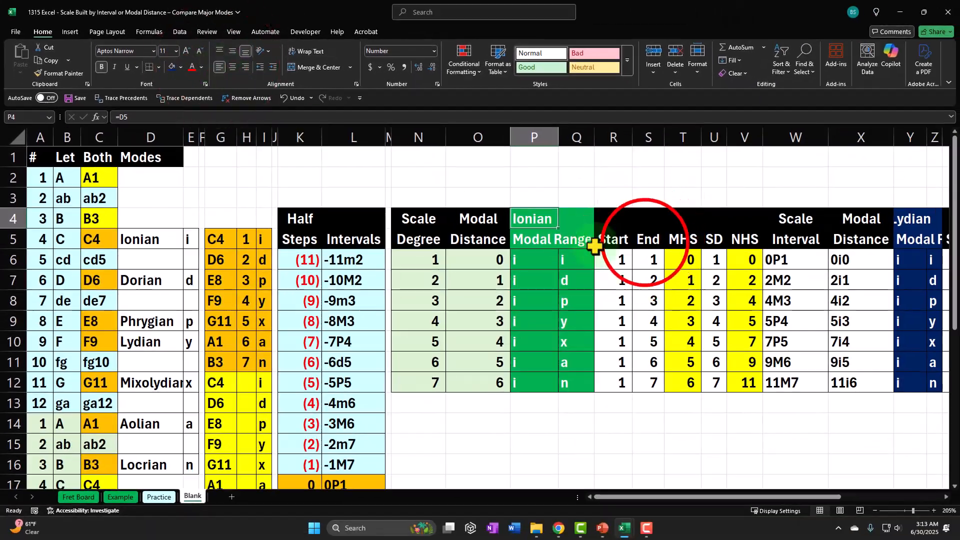
pyautogui.click(647, 240)
pyautogui.press('Right')
pyautogui.press('Right')
pyautogui.press('Right')
pyautogui.press('Right')
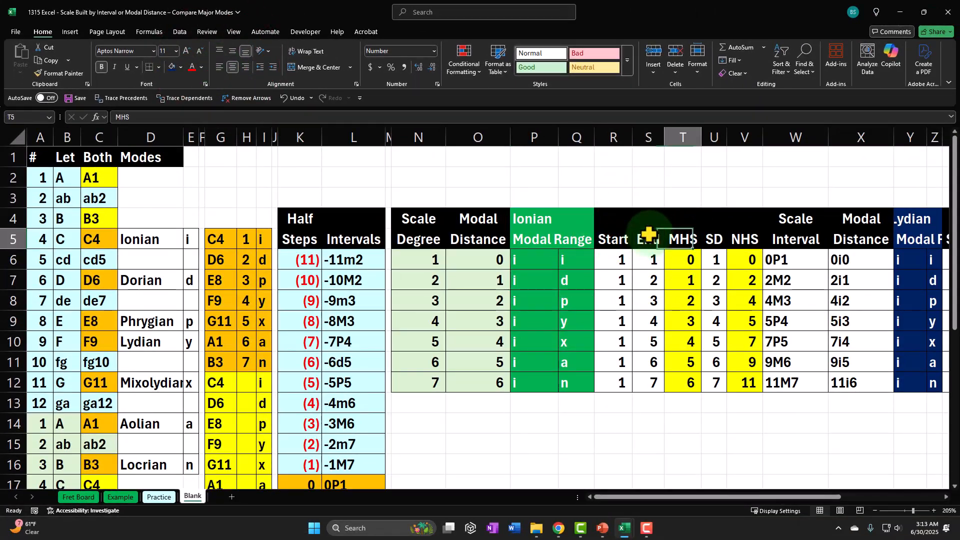
pyautogui.press('Right')
pyautogui.press('Right')
pyautogui.press('Up')
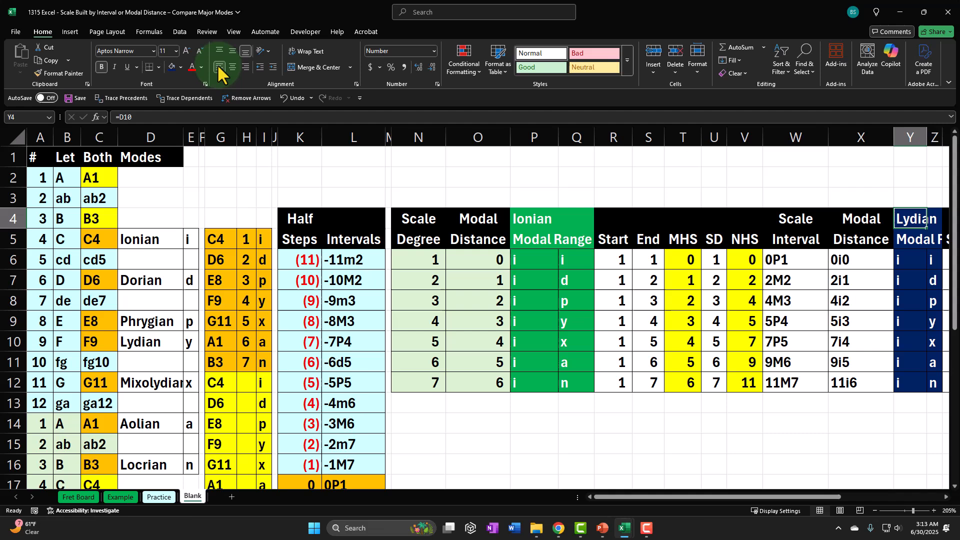
# Widen column Z to about the same width as column Y
pyautogui.press('Right')
pyautogui.press('Right')
pyautogui.press('Right')
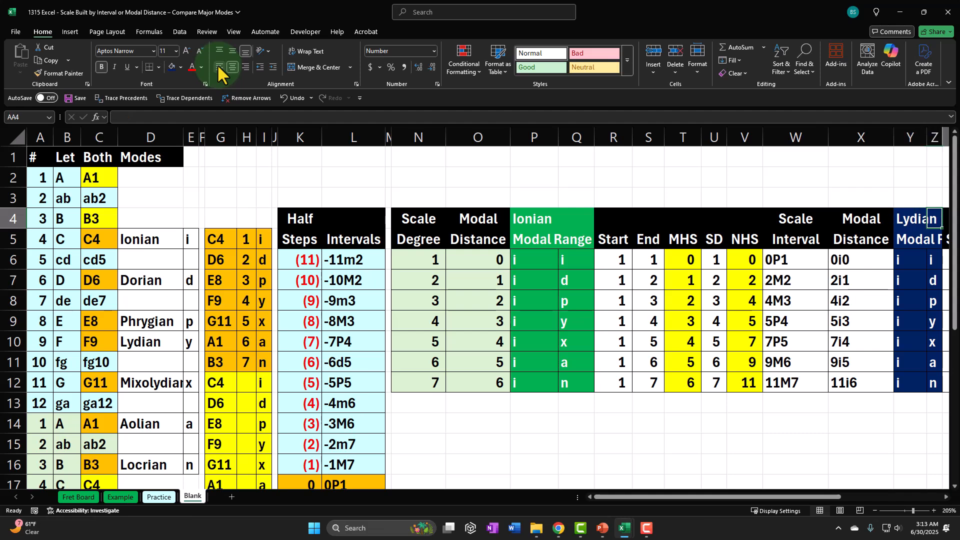
pyautogui.press('Right')
pyautogui.press('Right')
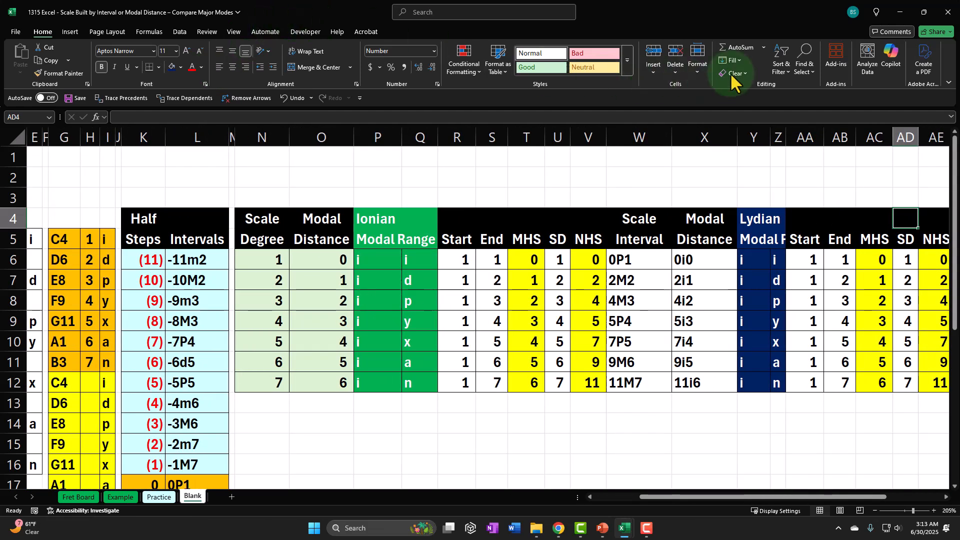
pyautogui.moveTo(776, 147); pyautogui.dragTo(805, 200)
# Check the XLOOKUP formula in Y6 that produces the Lydian table's starting mode letter
pyautogui.click(789, 213)
pyautogui.press('Down')
pyautogui.press('Down')
pyautogui.press('Left')
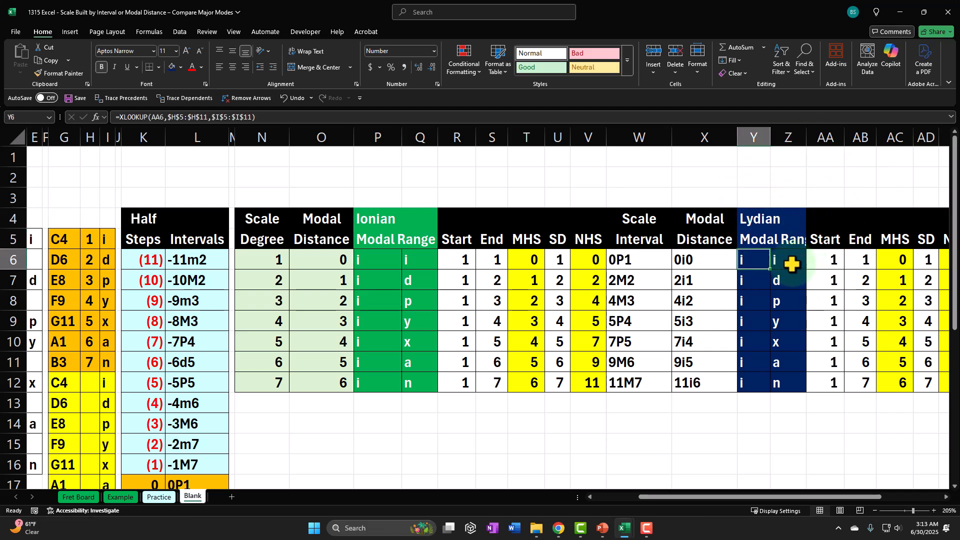
pyautogui.doubleClick(752, 260)
pyautogui.press('Return')
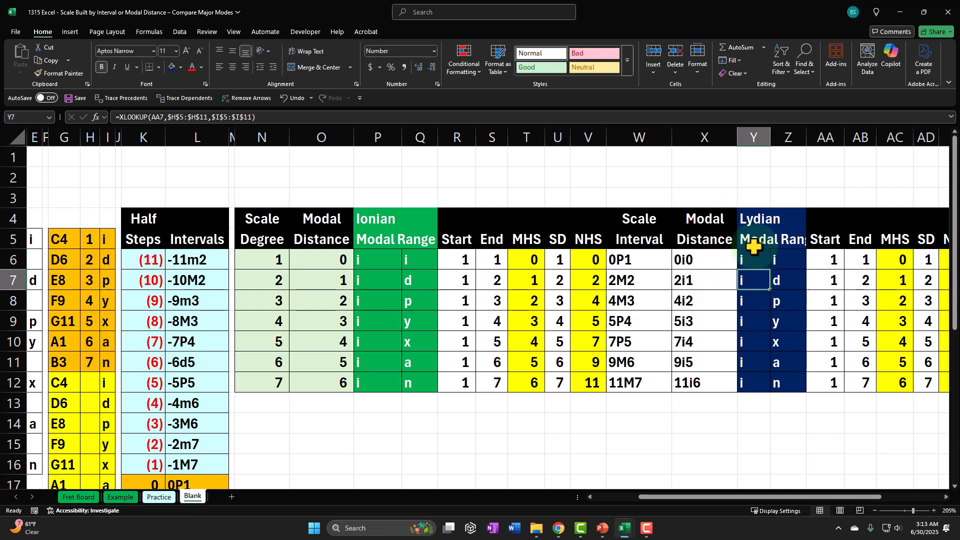
# Link the Lydian table's first Start value in AA6 to the Lydian mode number with =H8
pyautogui.click(822, 252)
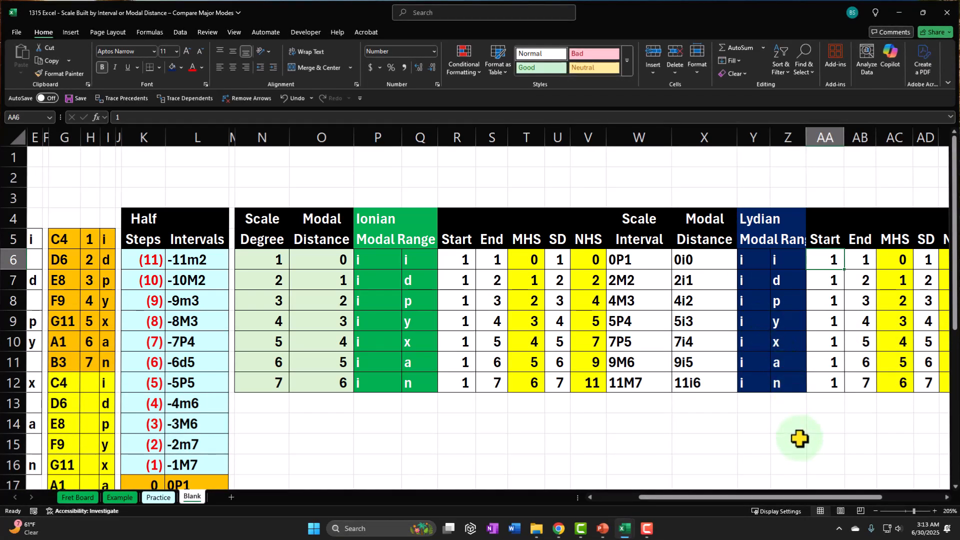
pyautogui.write('=')
pyautogui.press('Left')
pyautogui.press('Left')
pyautogui.press('Left')
pyautogui.press('Left')
pyautogui.press('Left')
pyautogui.press('Left')
pyautogui.press('Left')
pyautogui.press('Left')
pyautogui.press('Left')
pyautogui.press('Left')
pyautogui.press('Left')
pyautogui.press('Left')
pyautogui.press('Left')
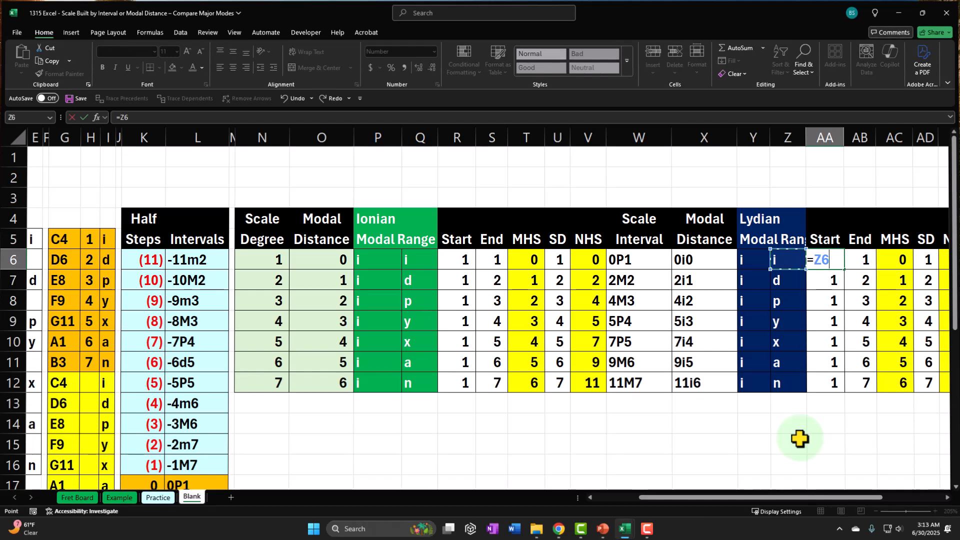
pyautogui.press('Left')
pyautogui.press('Left')
pyautogui.press('Left')
pyautogui.press('Left')
pyautogui.press('Left')
pyautogui.press('Left')
pyautogui.press('Left')
pyautogui.press('Left')
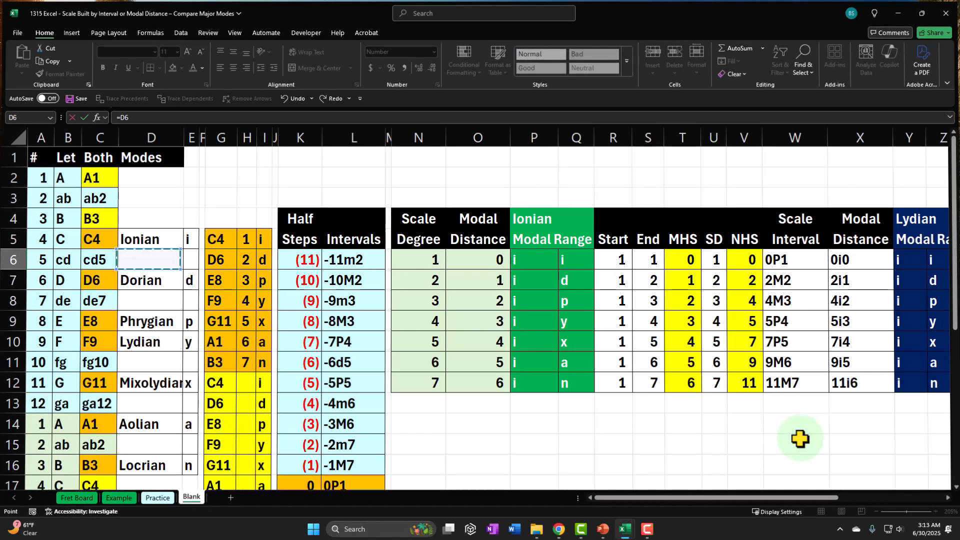
pyautogui.press('Right')
pyautogui.press('Right')
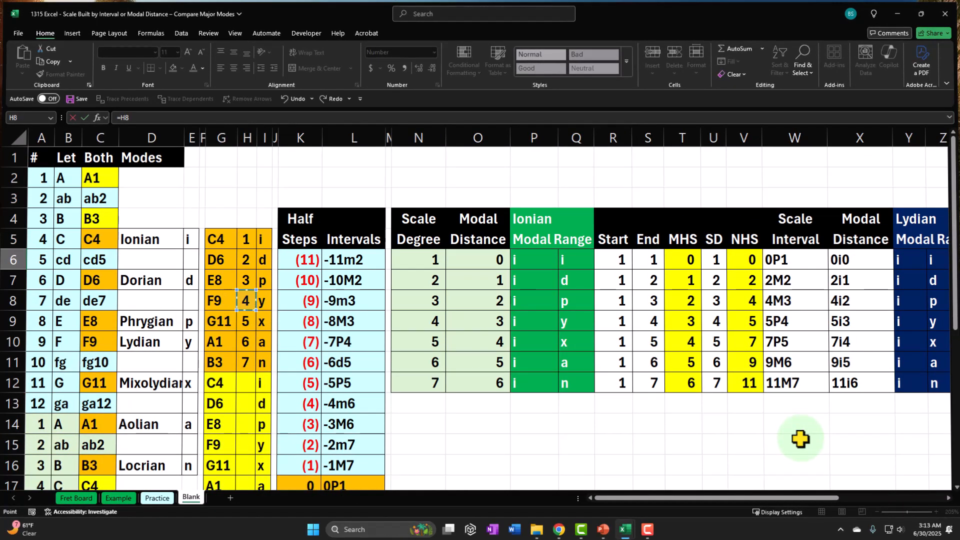
pyautogui.press('Up')
pyautogui.press('Up')
pyautogui.press('Up')
pyautogui.press('Down')
pyautogui.press('Down')
pyautogui.press('Down')
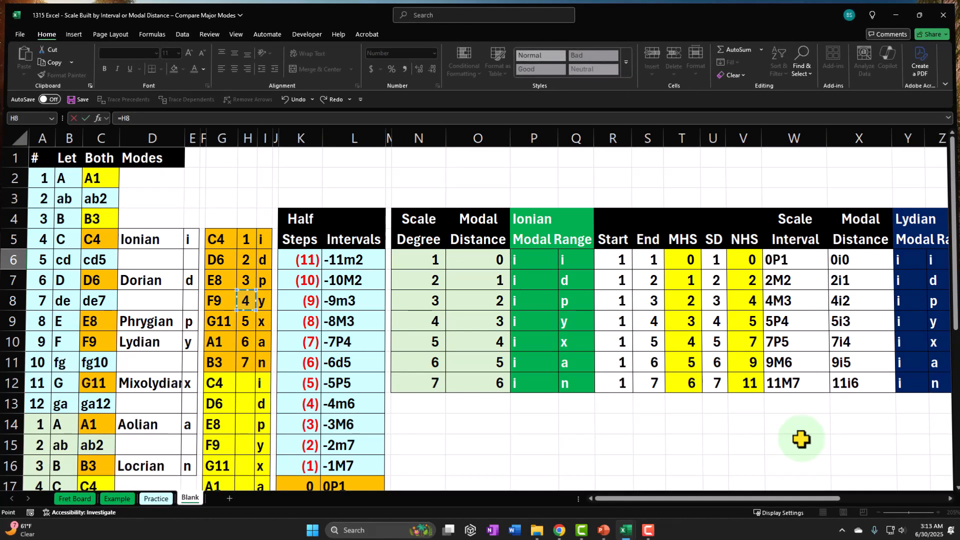
pyautogui.press('Return')
# Review the recalculated Lydian table, including the NHS formula in AE7, the Start column and the modal range letters in Y6:Z7
pyautogui.press('Right')
pyautogui.press('Right')
pyautogui.press('Right')
pyautogui.press('Right')
pyautogui.press('Right')
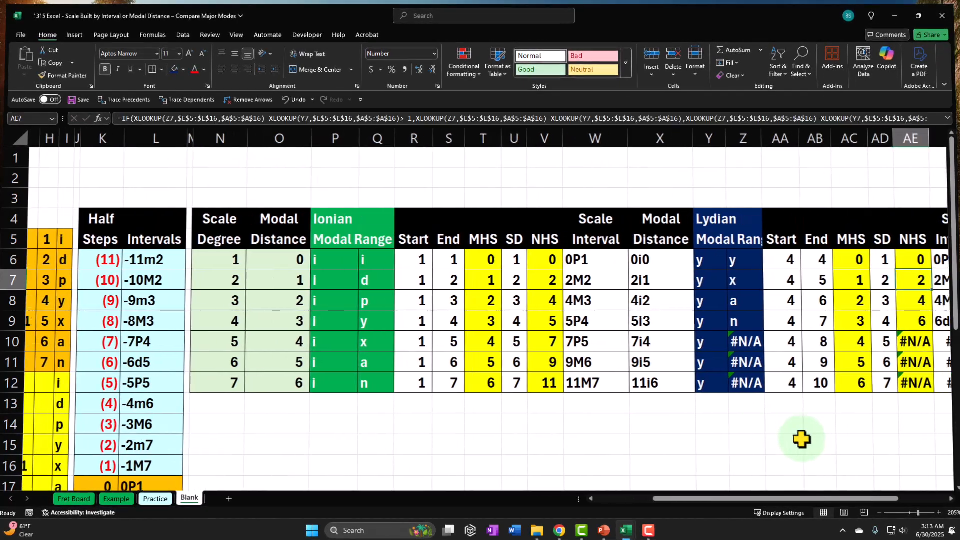
pyautogui.press('Left')
pyautogui.press('Left')
pyautogui.press('Left')
pyautogui.press('Left')
pyautogui.press('Left')
pyautogui.press('Left')
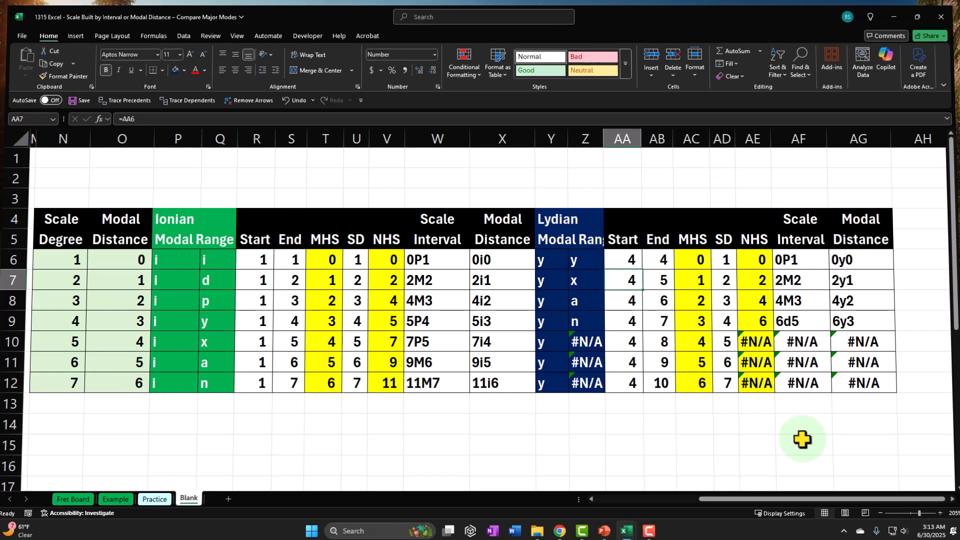
pyautogui.press('Down')
pyautogui.press('Down')
pyautogui.press('Down')
pyautogui.press('Up')
pyautogui.press('Up')
pyautogui.press('Up')
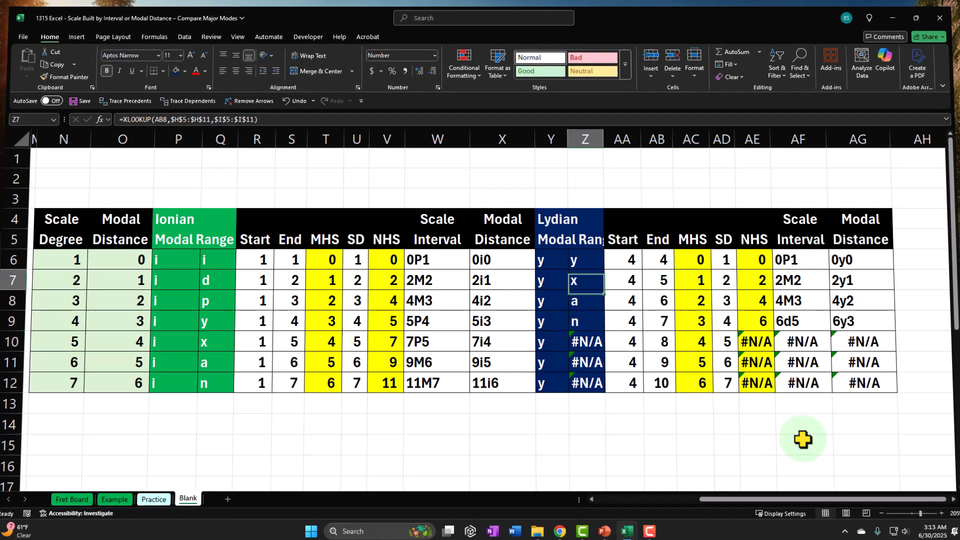
pyautogui.press('Up')
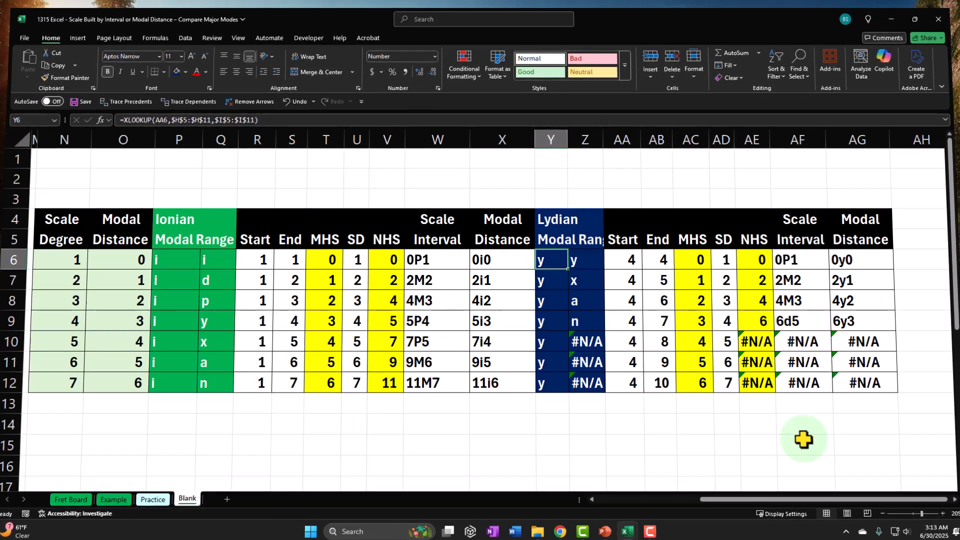
# Examine the Lydian mode number and letter in H8:I8 of the mode lookup list
pyautogui.moveTo(744, 496); pyautogui.dragTo(641, 497)
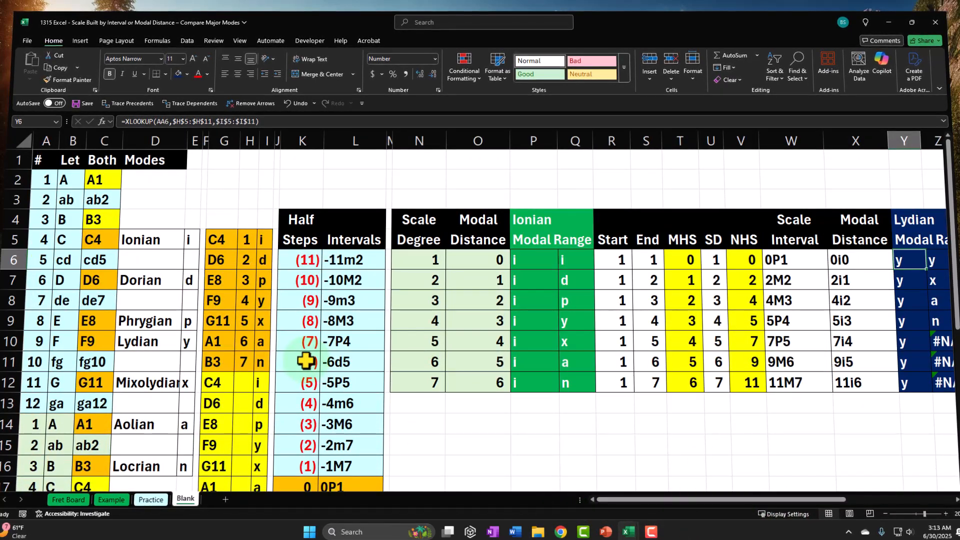
pyautogui.click(261, 300)
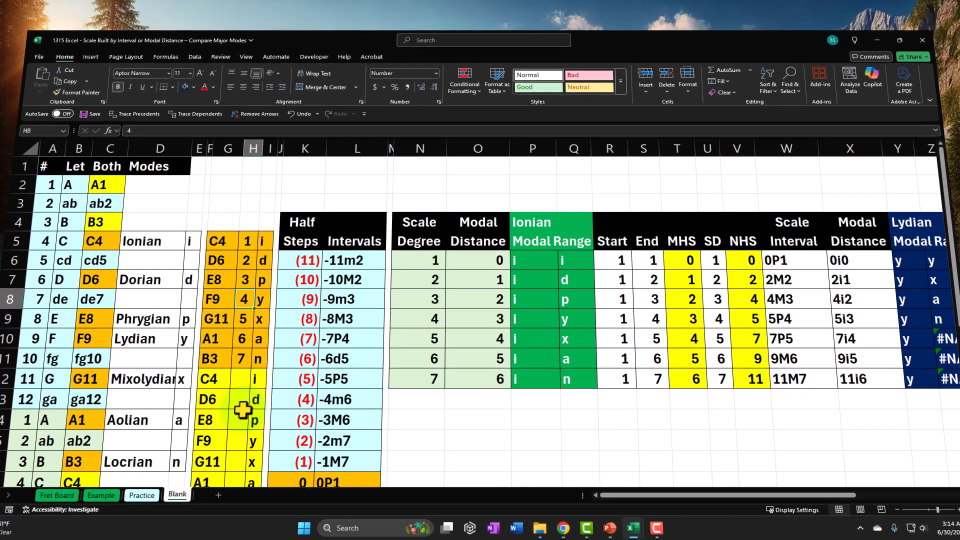
pyautogui.click(261, 299)
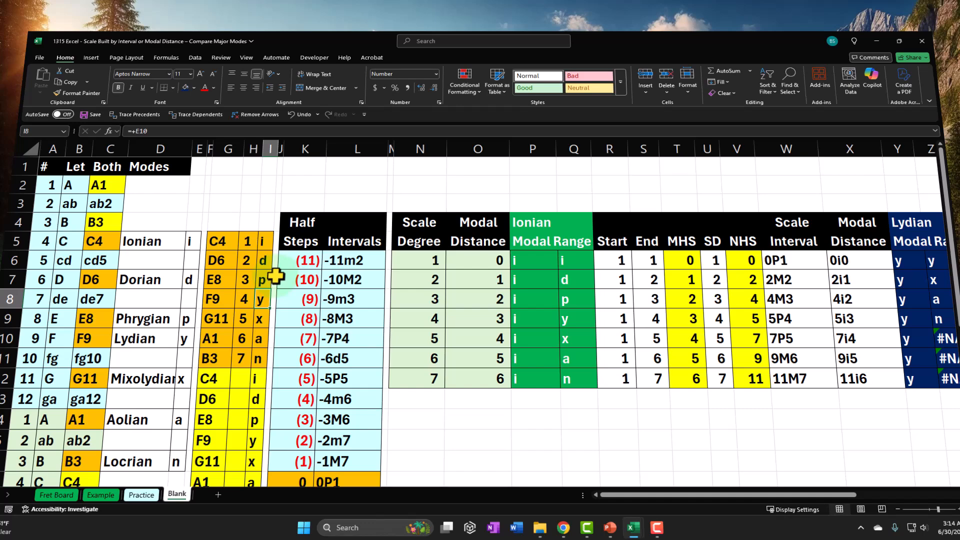
# Compare row 6 of the Ionian and Lydian tables, from the Ionian modal distance in X6 across to the Lydian NHS in AE6
pyautogui.click(809, 268)
pyautogui.press('Right')
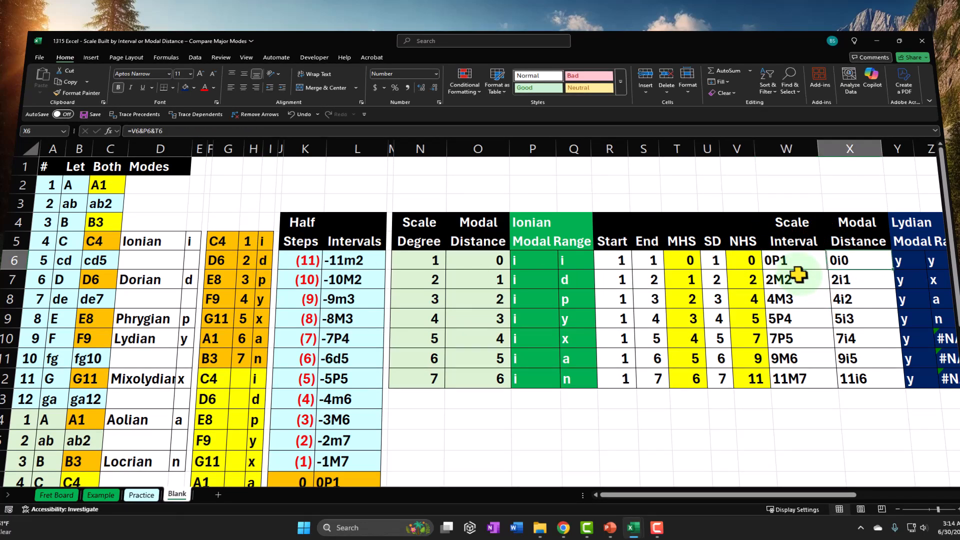
pyautogui.press('Right')
pyautogui.press('Right')
pyautogui.press('Right')
pyautogui.press('Right')
pyautogui.press('Right')
pyautogui.press('Right')
pyautogui.press('Right')
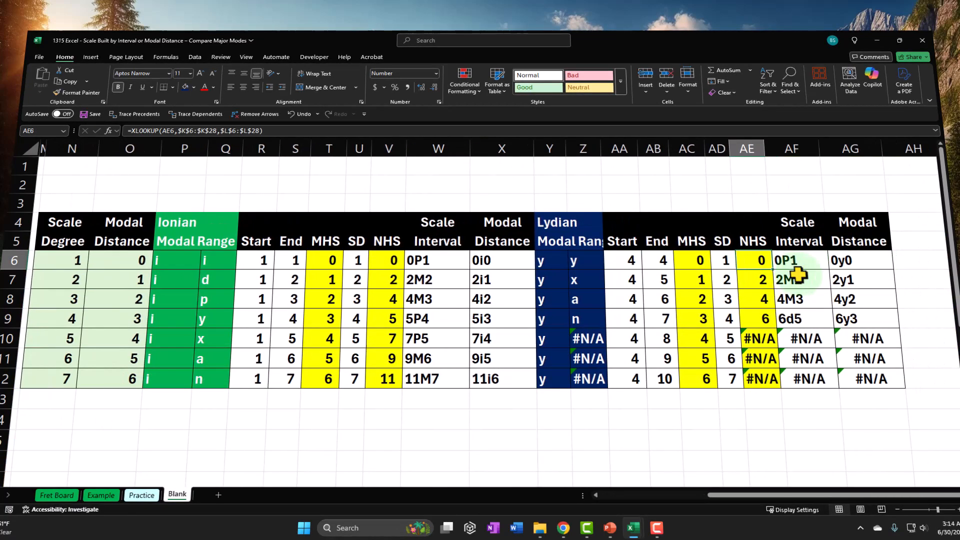
pyautogui.press('Left')
pyautogui.press('Left')
pyautogui.press('Left')
pyautogui.press('Left')
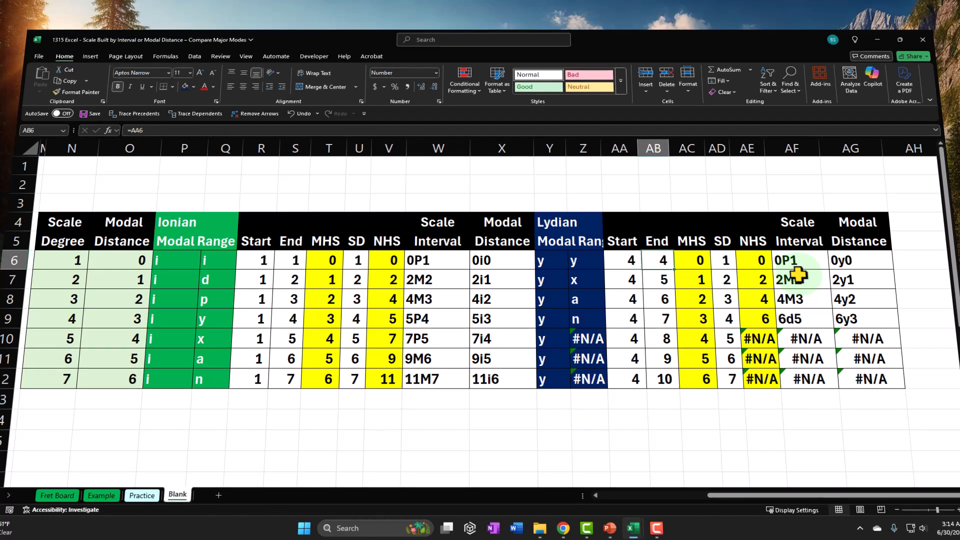
# Trace the Lydian Start and End numbers in AA7:AB10 against the modal range letters in Y7:Z10, ending at Z10
pyautogui.press('Down')
pyautogui.press('Left')
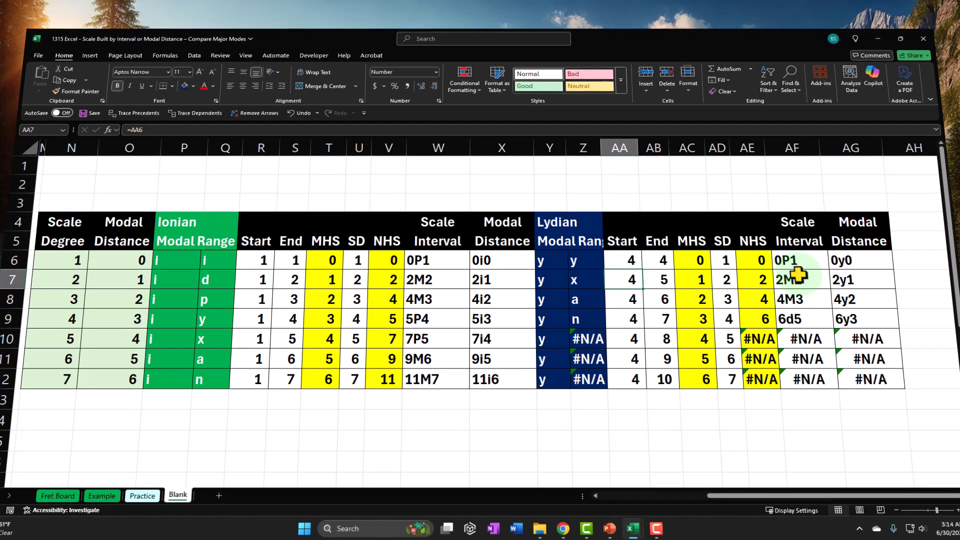
pyautogui.press('Right')
pyautogui.press('Down')
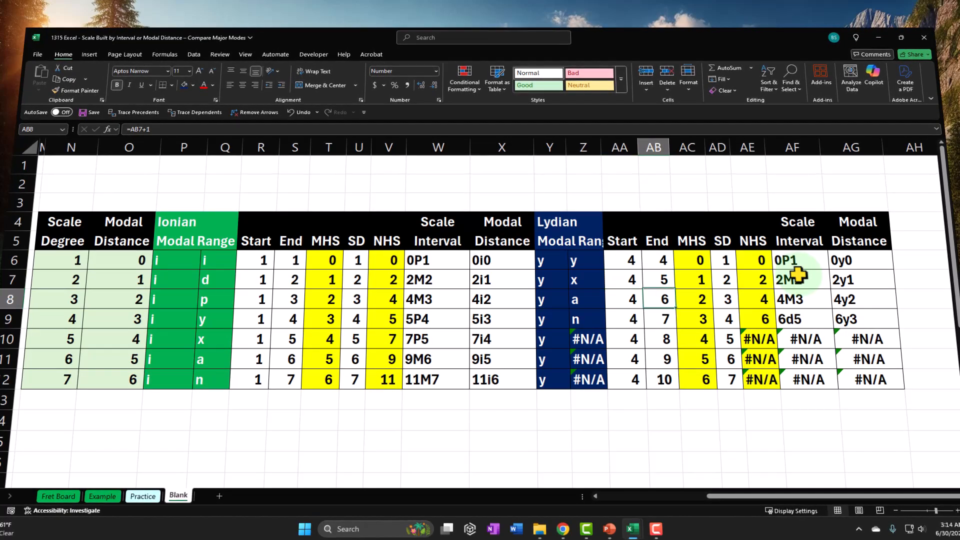
pyautogui.press('Left')
pyautogui.press('Left')
pyautogui.press('Left')
pyautogui.press('Right')
pyautogui.press('Right')
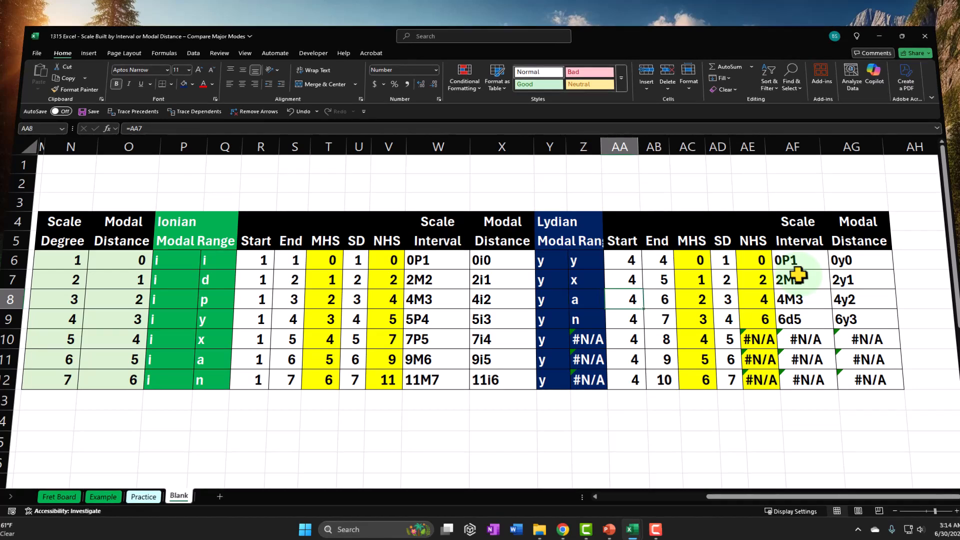
pyautogui.press('Right')
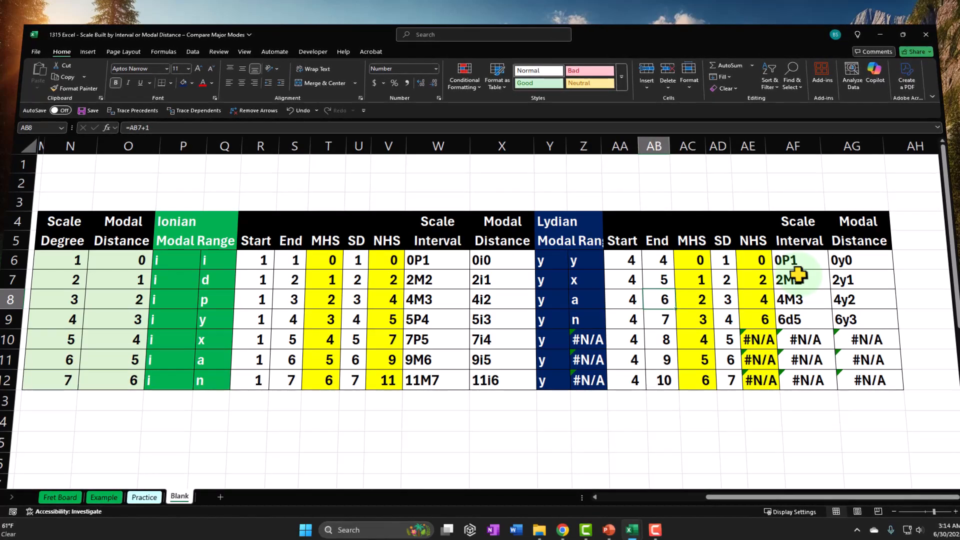
pyautogui.press('Down')
pyautogui.press('Left')
pyautogui.press('Left')
pyautogui.press('Left')
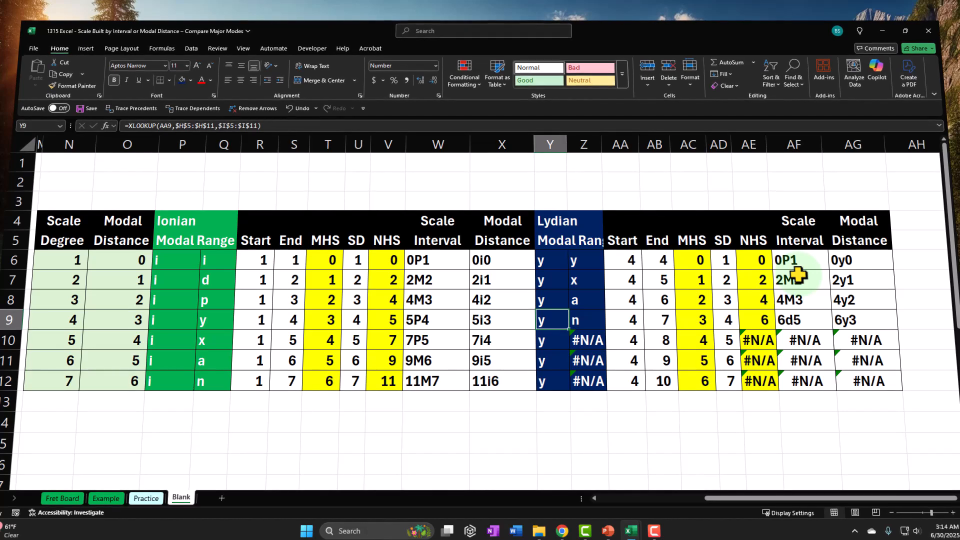
pyautogui.press('Right')
pyautogui.press('Right')
pyautogui.press('Right')
pyautogui.press('Down')
pyautogui.press('Left')
pyautogui.press('Left')
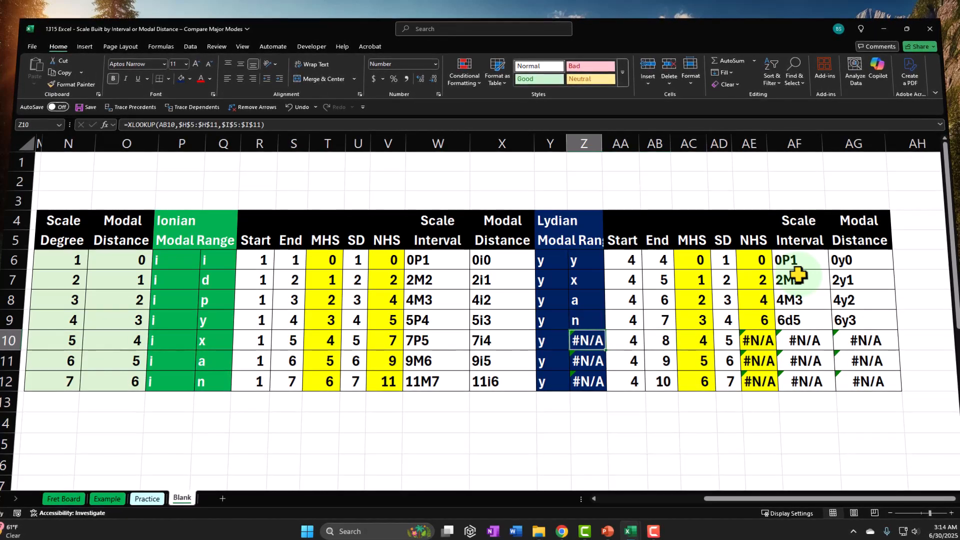
# Change the Lydian End formula in AB10 to =AB9+1-7
pyautogui.press('Left')
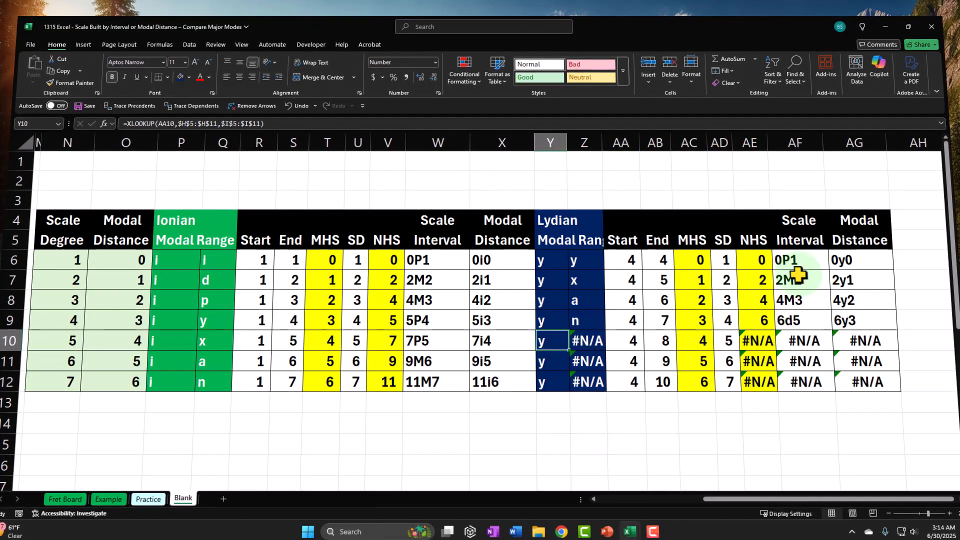
pyautogui.press('Right')
pyautogui.press('Right')
pyautogui.press('Right')
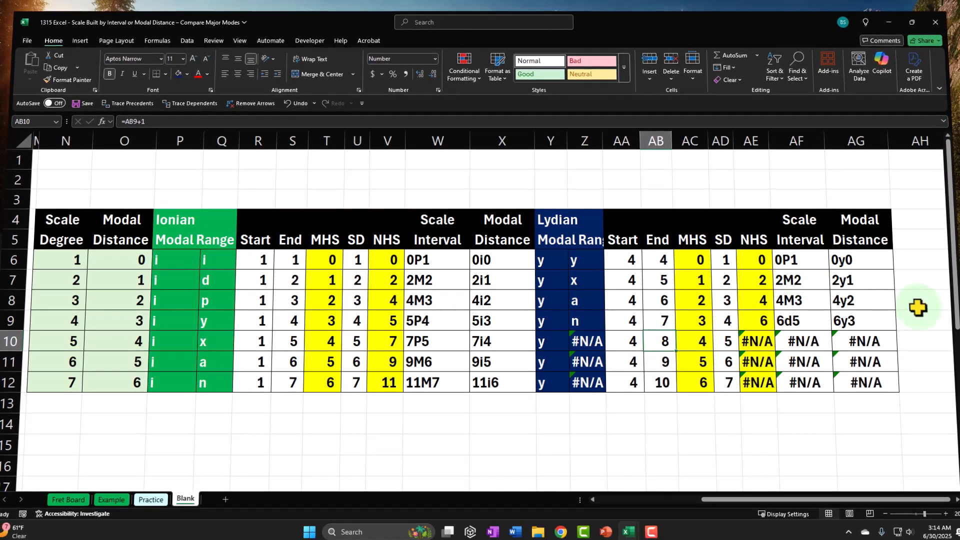
pyautogui.click(654, 340)
pyautogui.doubleClick(659, 338)
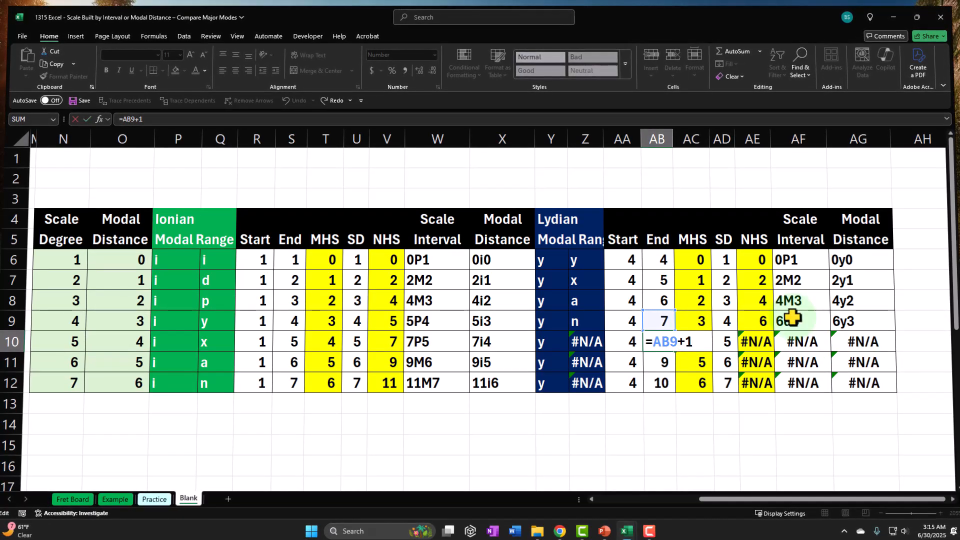
pyautogui.write('7')
pyautogui.press('Return')
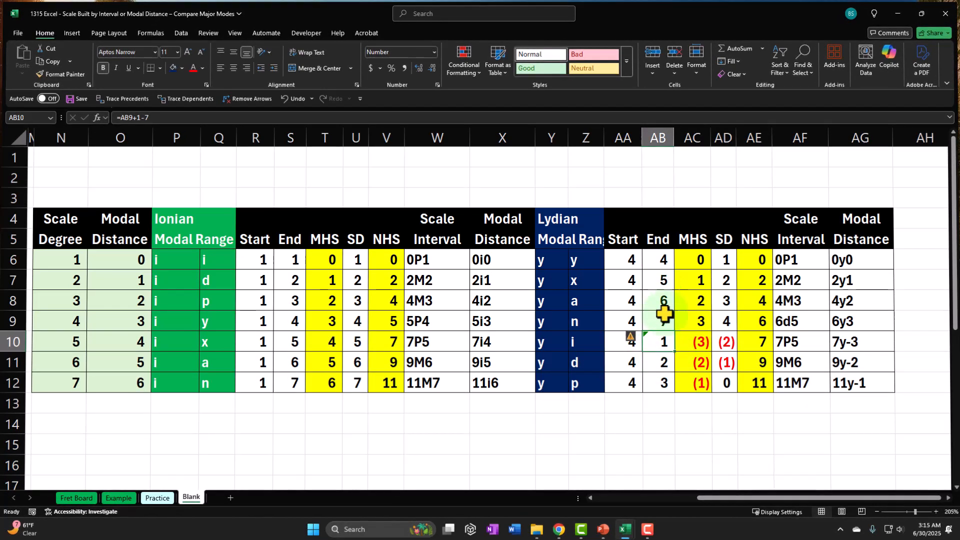
# Remove the -7 from the AB10 formula and wrap it in an IF function with the logical test AB9+1<8
pyautogui.doubleClick(663, 345)
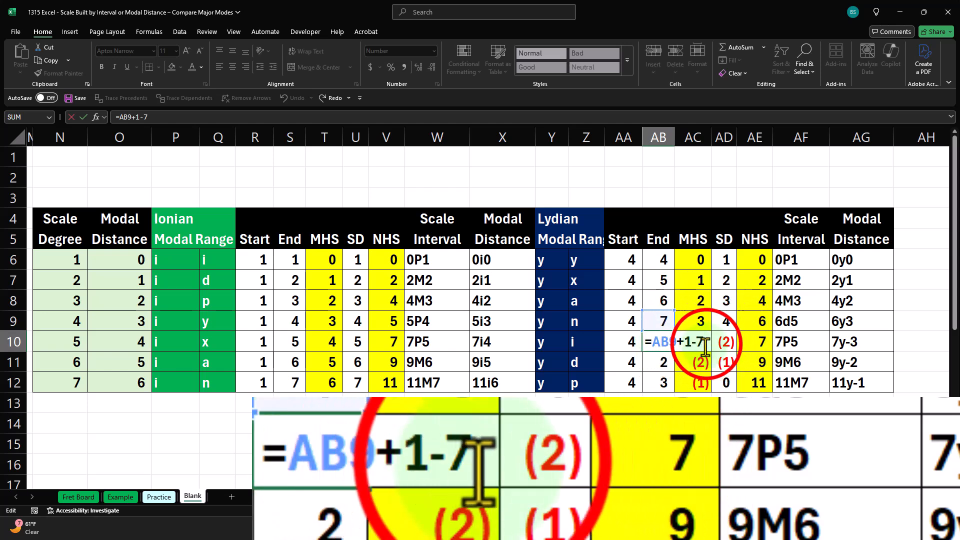
pyautogui.press('BackSpace')
pyautogui.press('BackSpace')
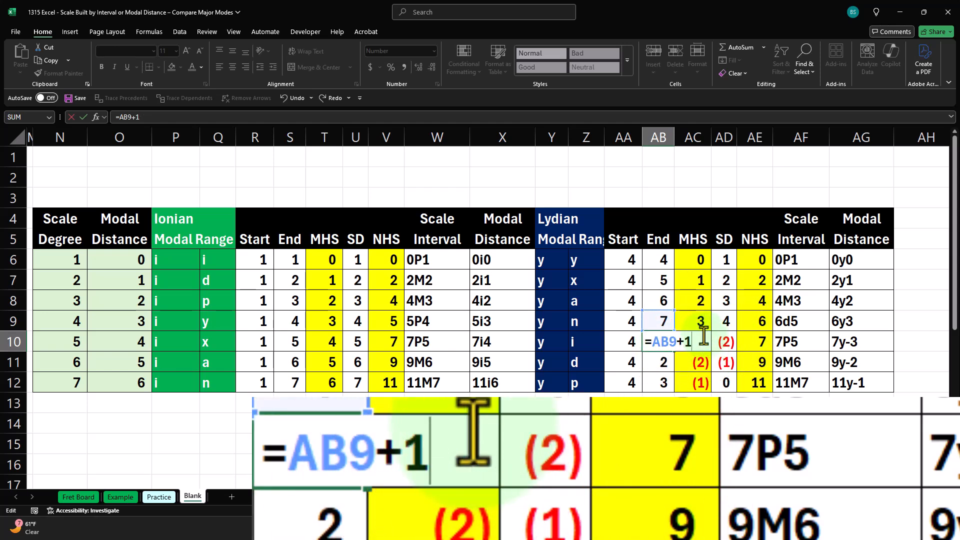
pyautogui.moveTo(652, 342); pyautogui.dragTo(660, 342)
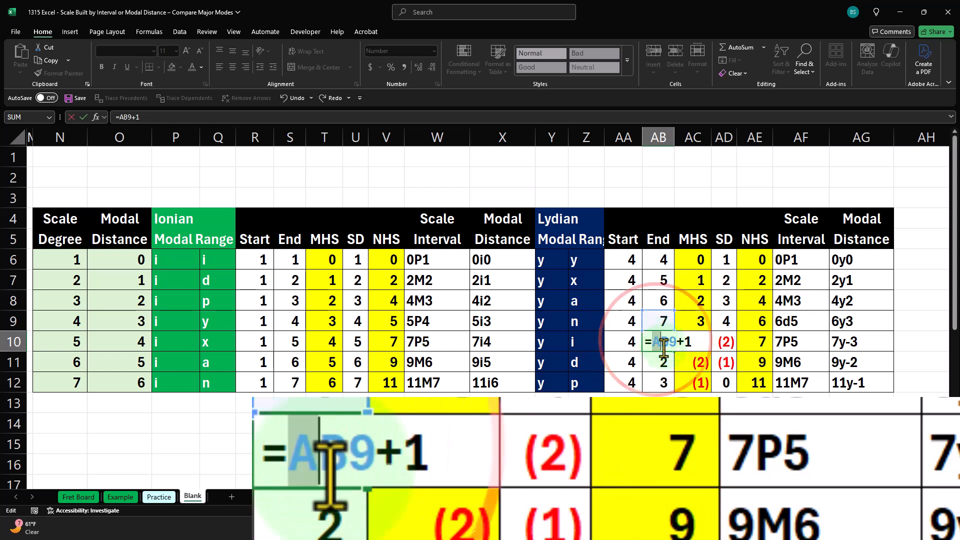
pyautogui.press('Left')
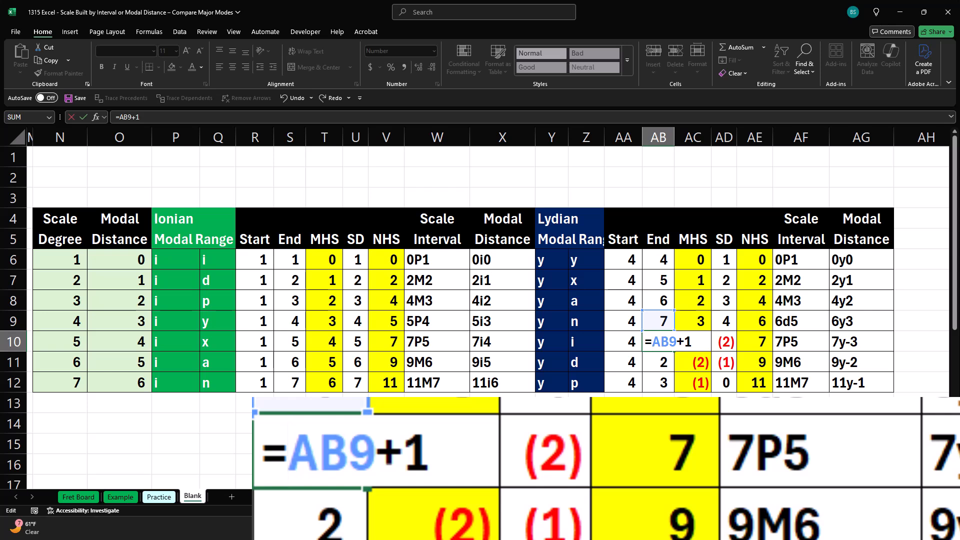
pyautogui.write('If')
pyautogui.press('Tab')
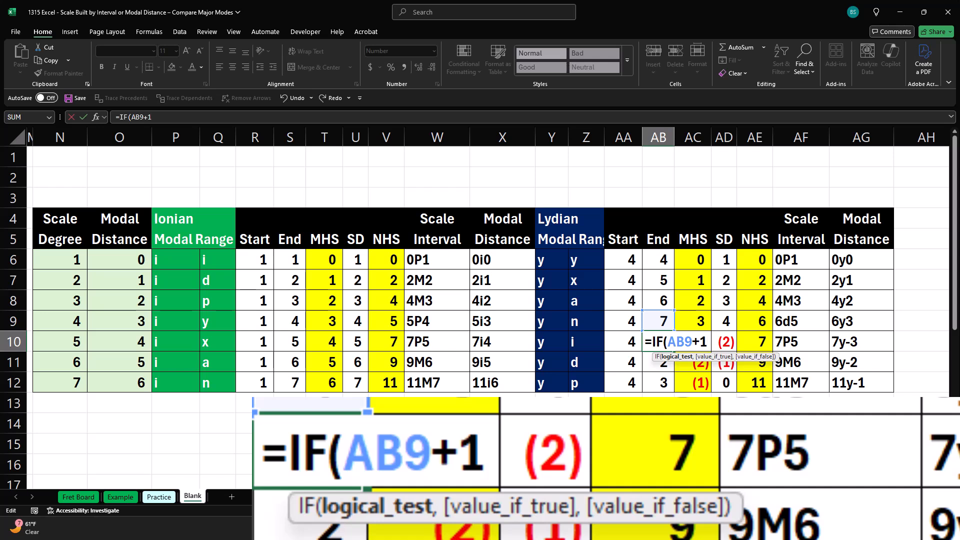
pyautogui.write('<8')
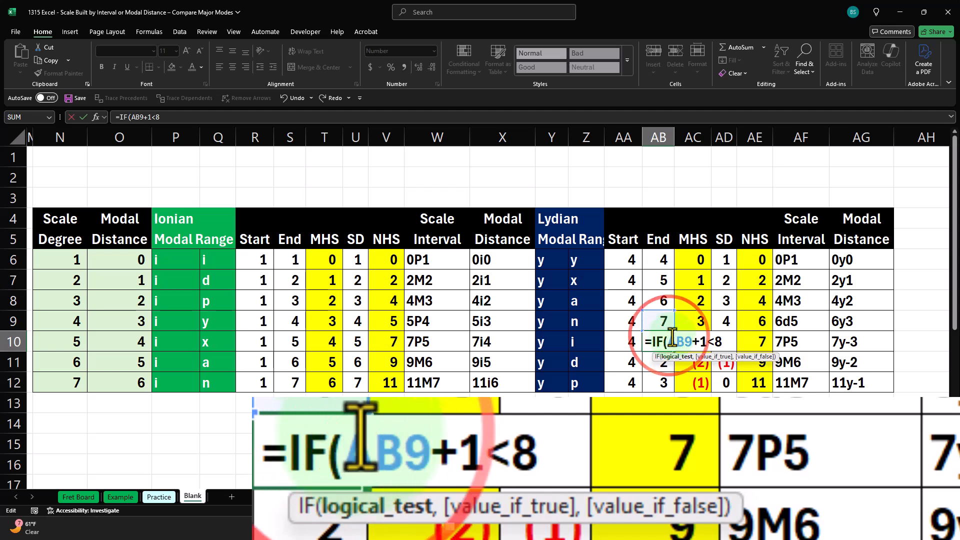
# Complete the IF formula in AB10 with AB9+1 as the true value and AB9+1-7 as the false value
pyautogui.moveTo(668, 342); pyautogui.dragTo(707, 341)
pyautogui.hotkey('ctrl', 'c')
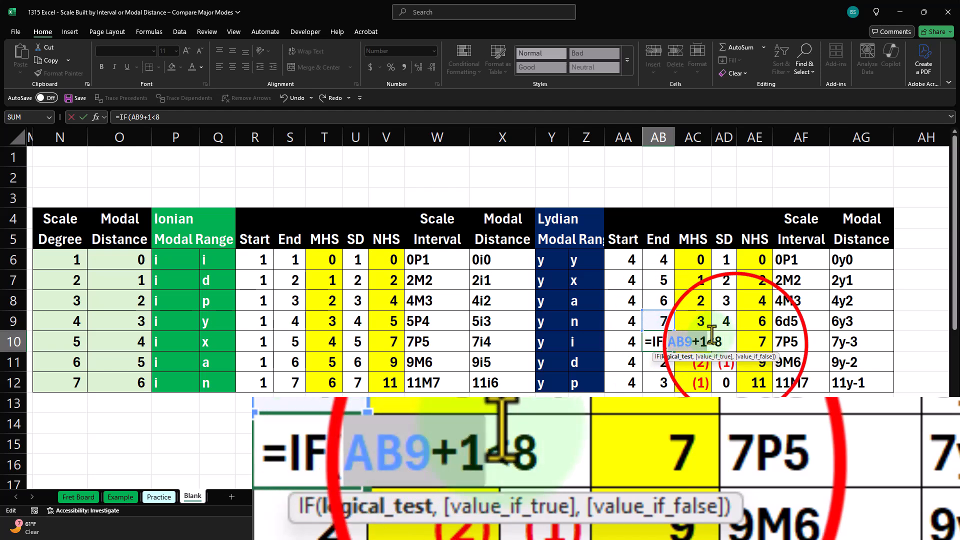
pyautogui.click(733, 345)
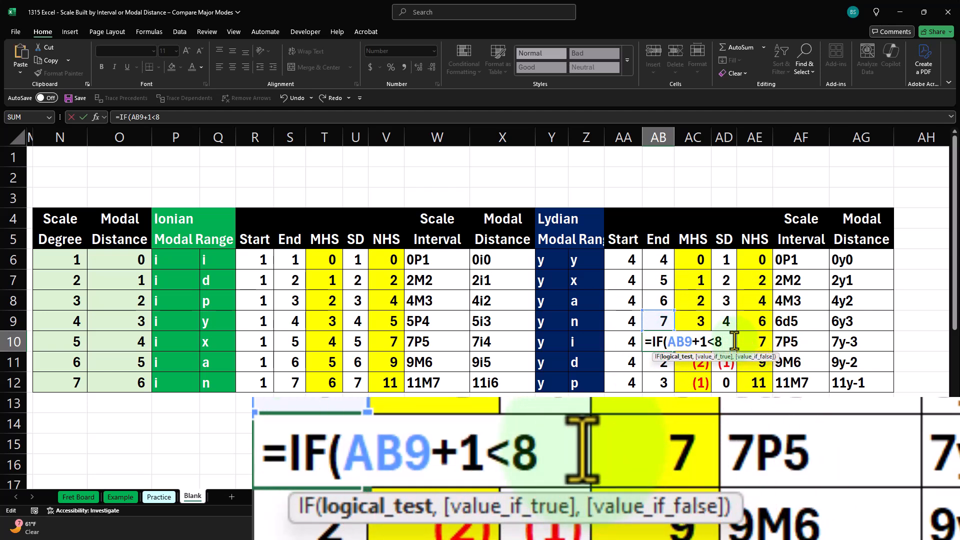
pyautogui.write(',')
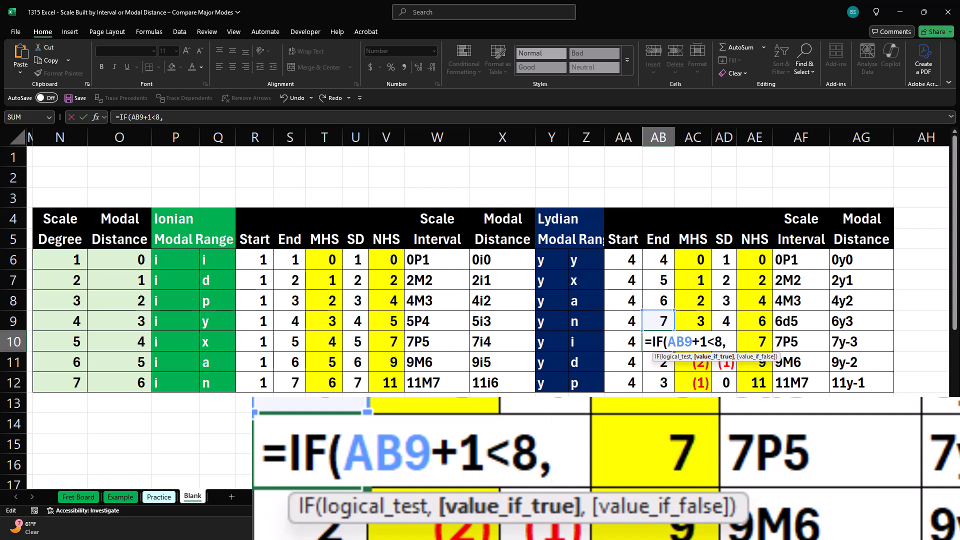
pyautogui.hotkey('ctrl', 'v')
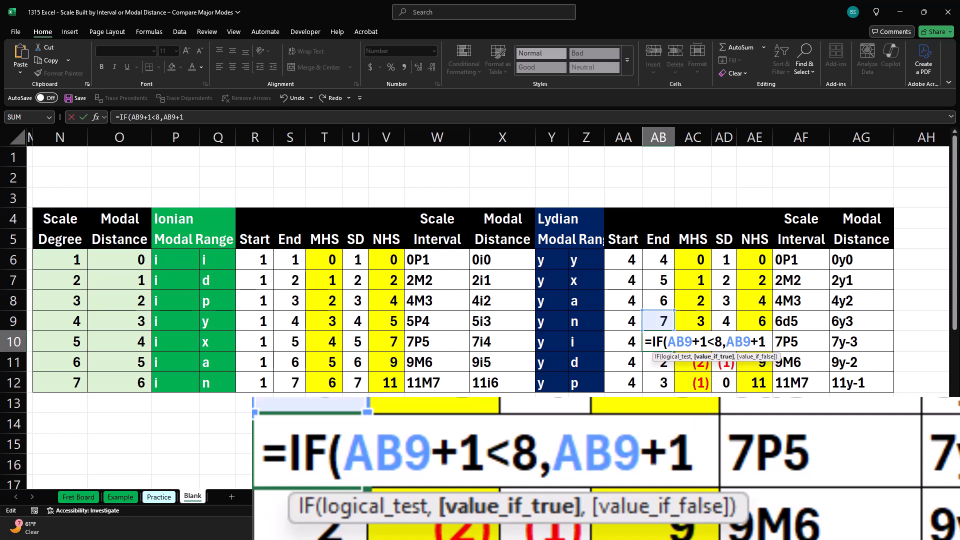
pyautogui.write(',')
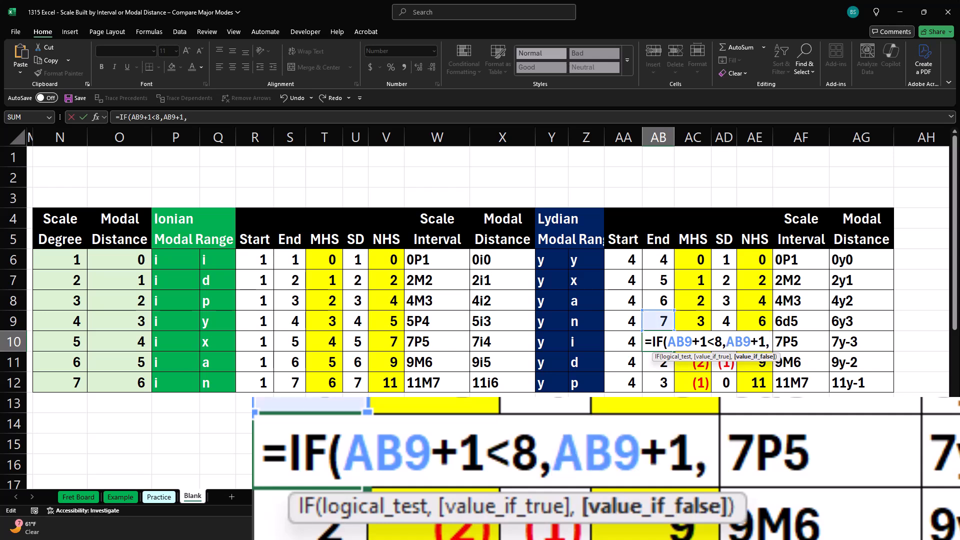
pyautogui.hotkey('ctrl', 'v')
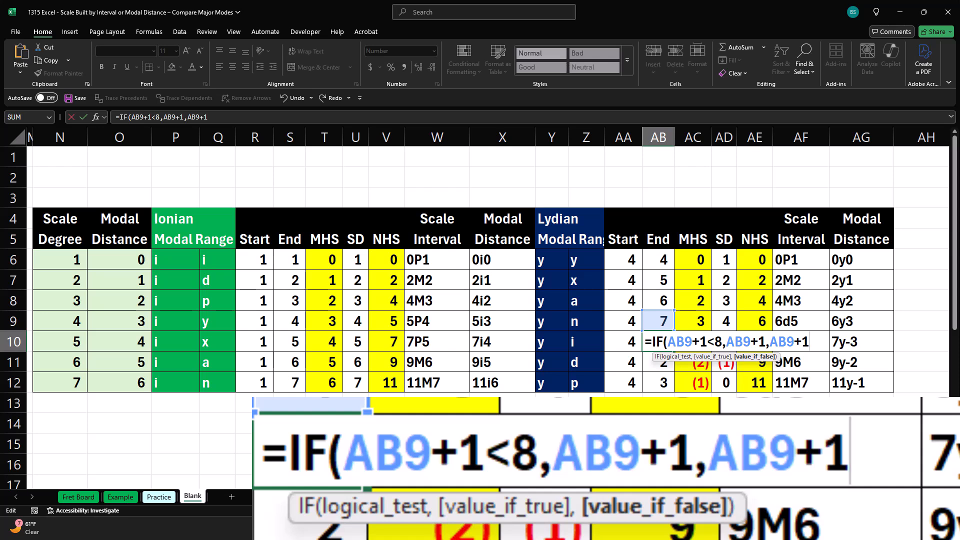
pyautogui.write('-7')
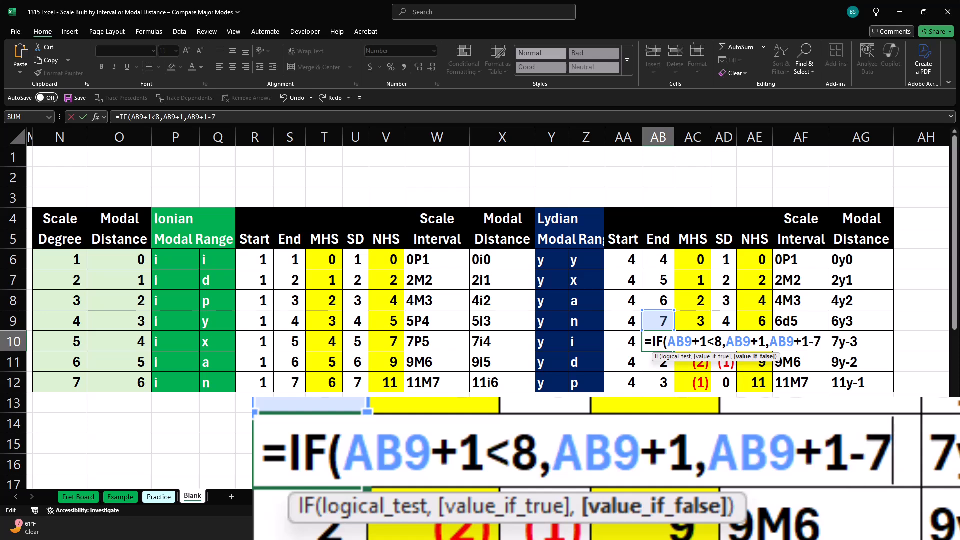
pyautogui.press('Return')
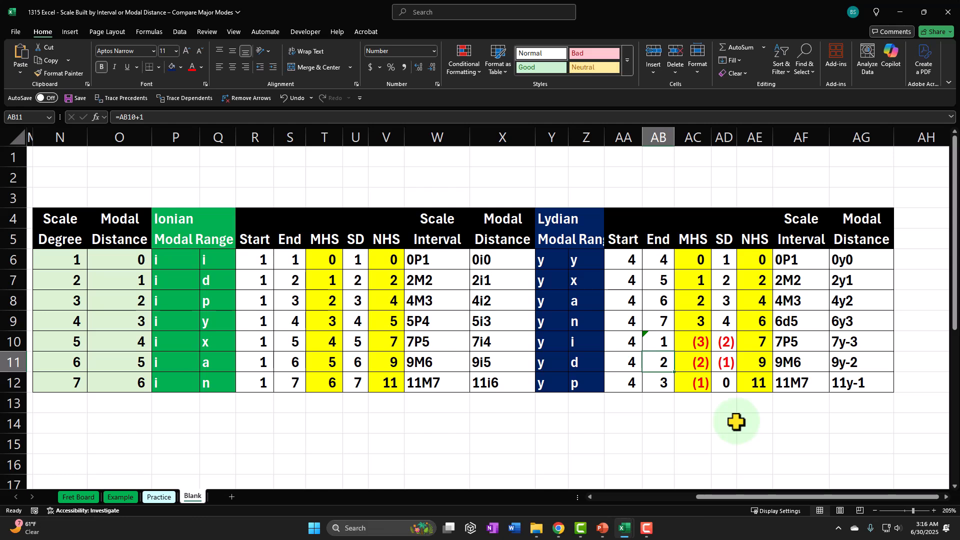
# Fill the IF formula from AB10 down to AB12 and up to AB7 in the Lydian End column
pyautogui.click(665, 340)
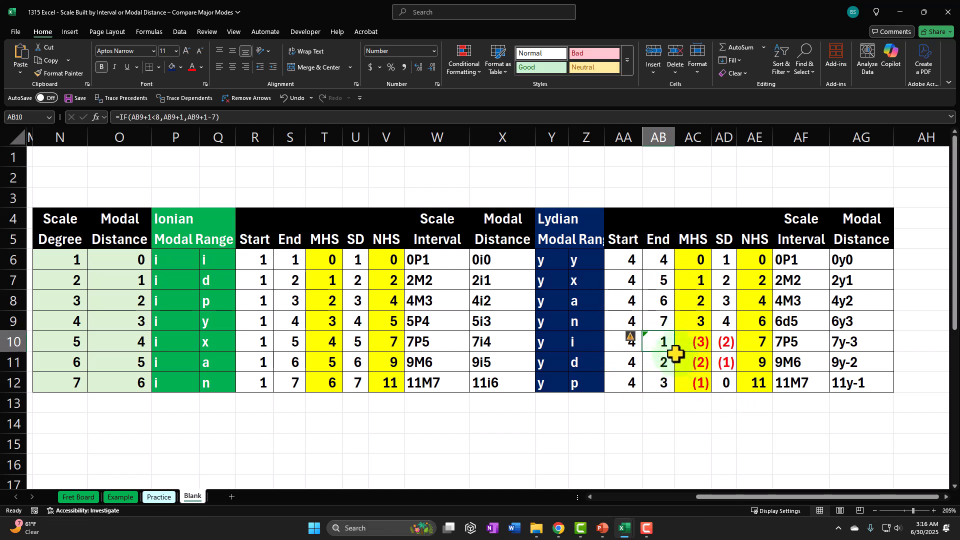
pyautogui.moveTo(674, 351); pyautogui.dragTo(671, 383)
pyautogui.click(668, 340)
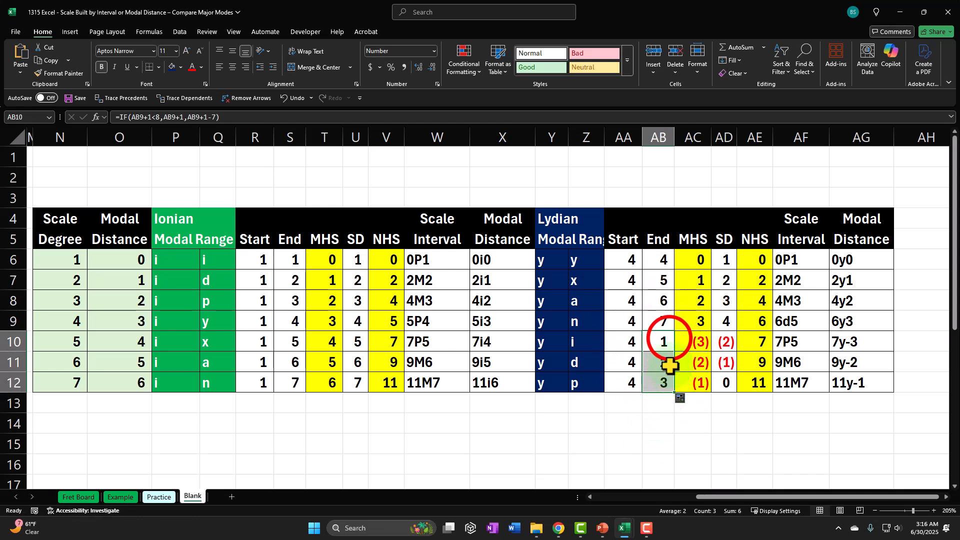
pyautogui.doubleClick(664, 264)
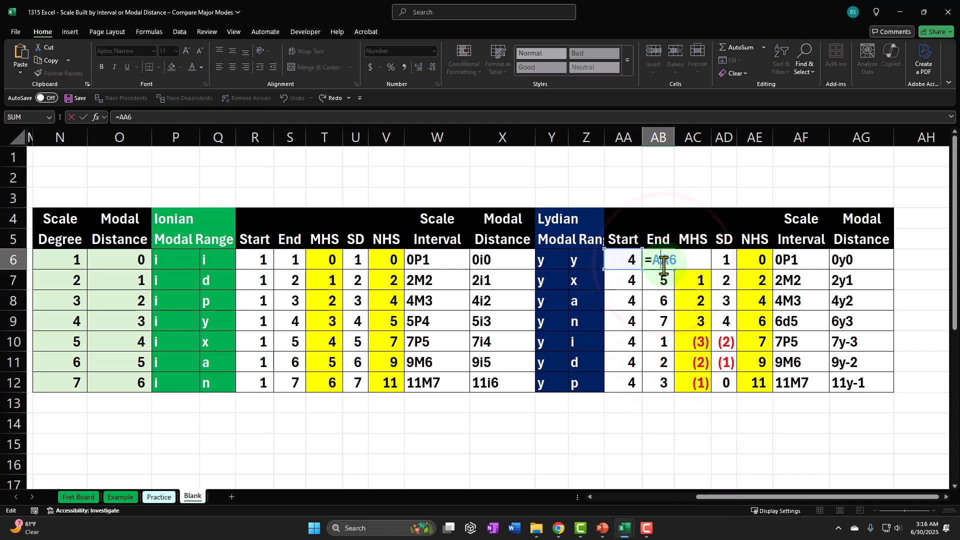
pyautogui.press('Return')
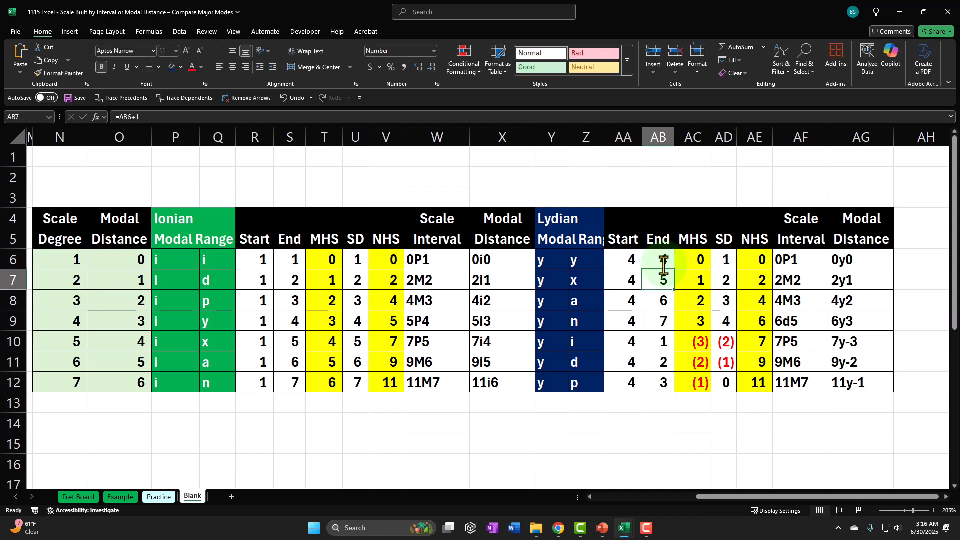
pyautogui.click(666, 342)
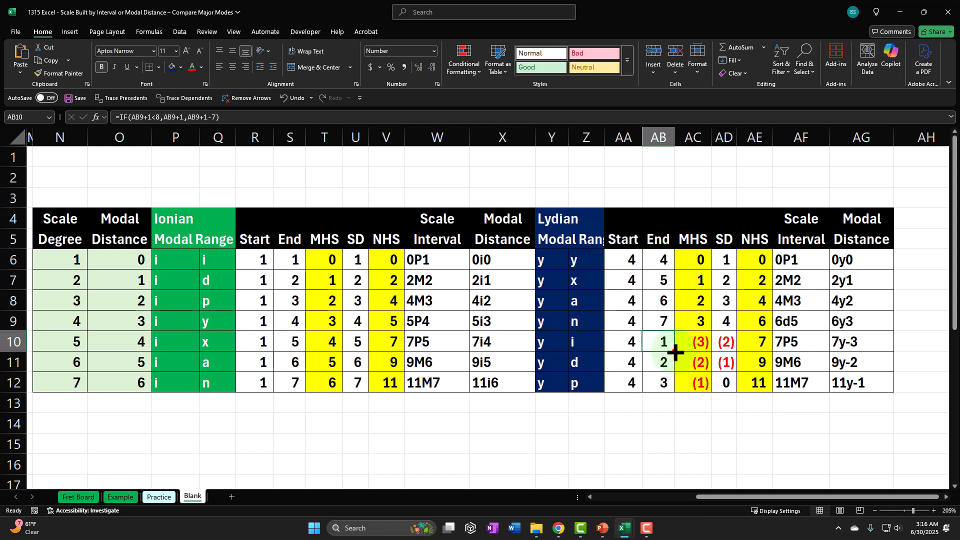
pyautogui.moveTo(674, 352); pyautogui.dragTo(674, 281)
pyautogui.click(670, 428)
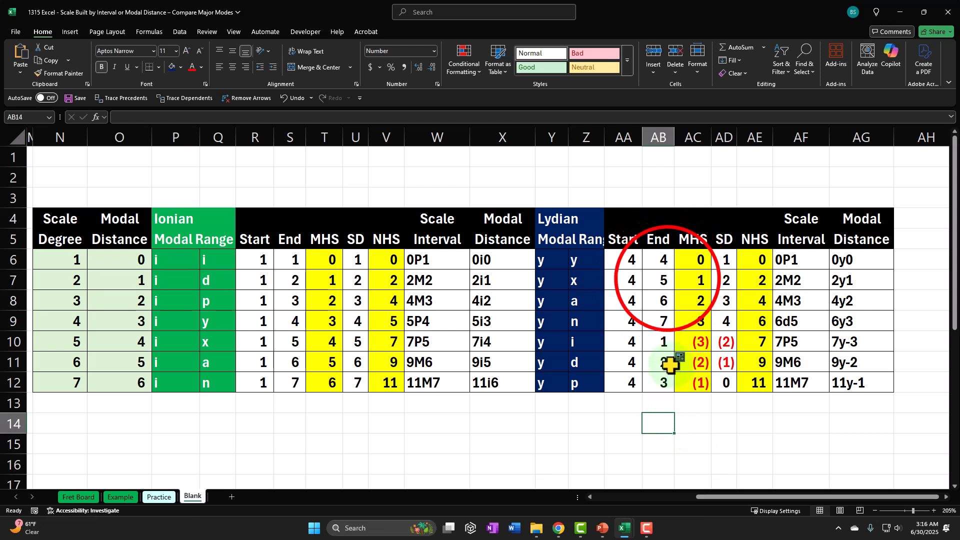
# Copy the End formula from AB7 into the Ionian End cells S7:S12 and check its references in S7
pyautogui.click(668, 278)
pyautogui.hotkey('ctrl', 'c')
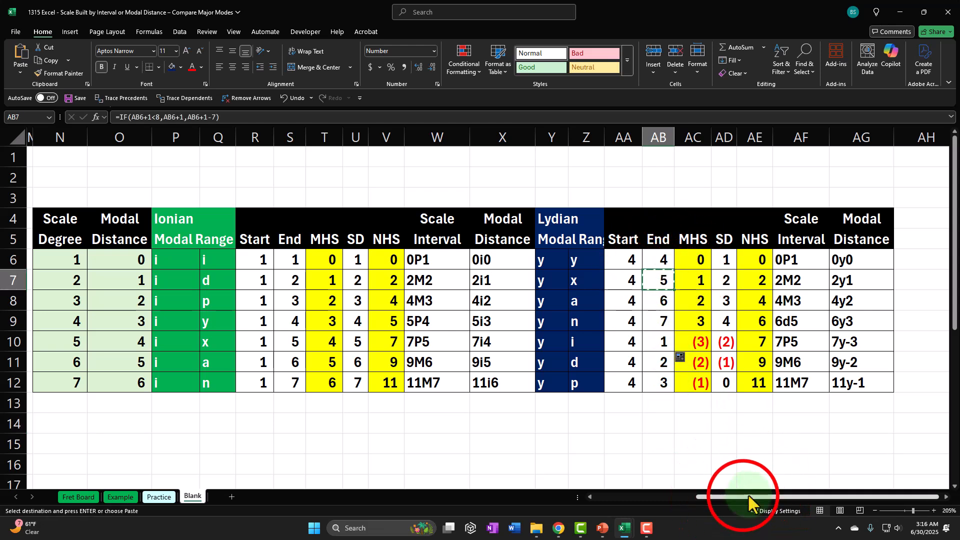
pyautogui.moveTo(744, 495); pyautogui.dragTo(682, 494)
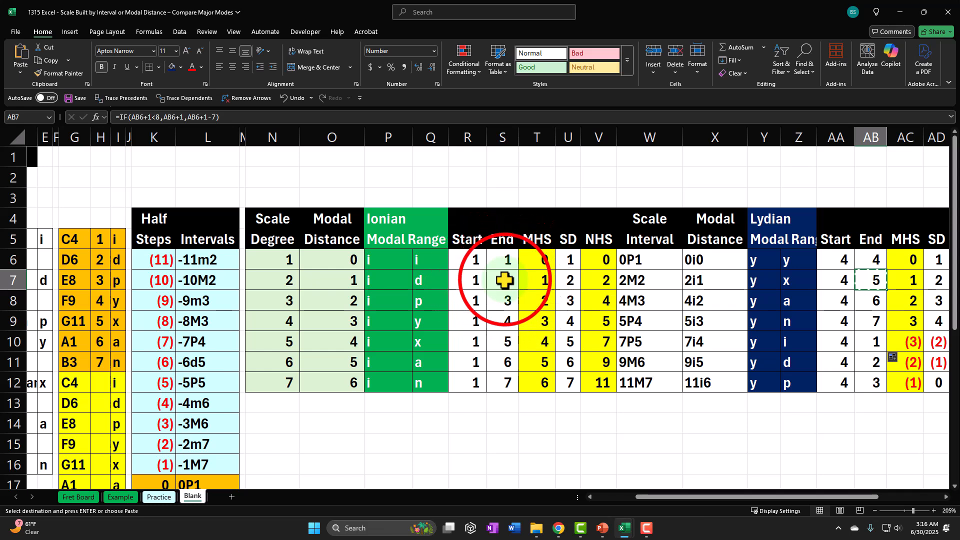
pyautogui.moveTo(504, 281); pyautogui.dragTo(510, 384)
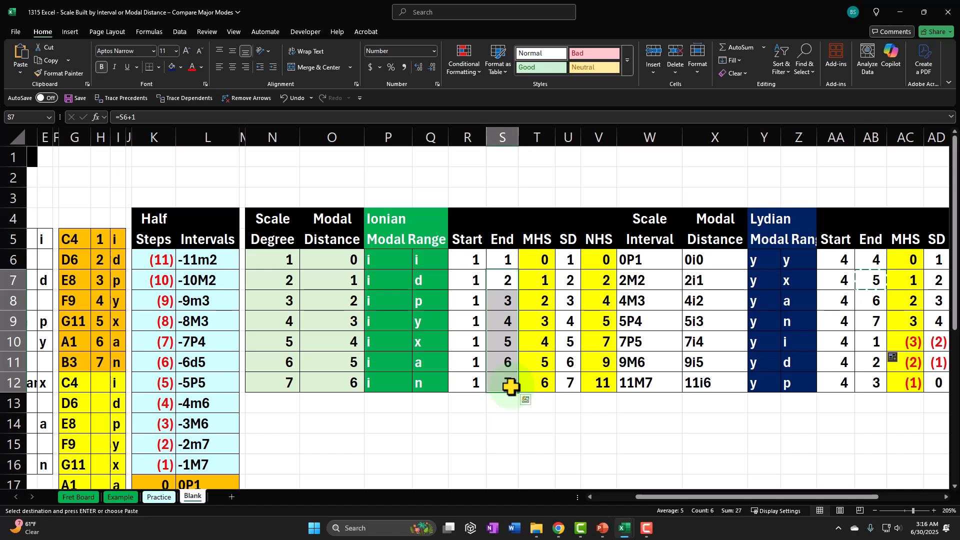
pyautogui.hotkey('ctrl', 'v')
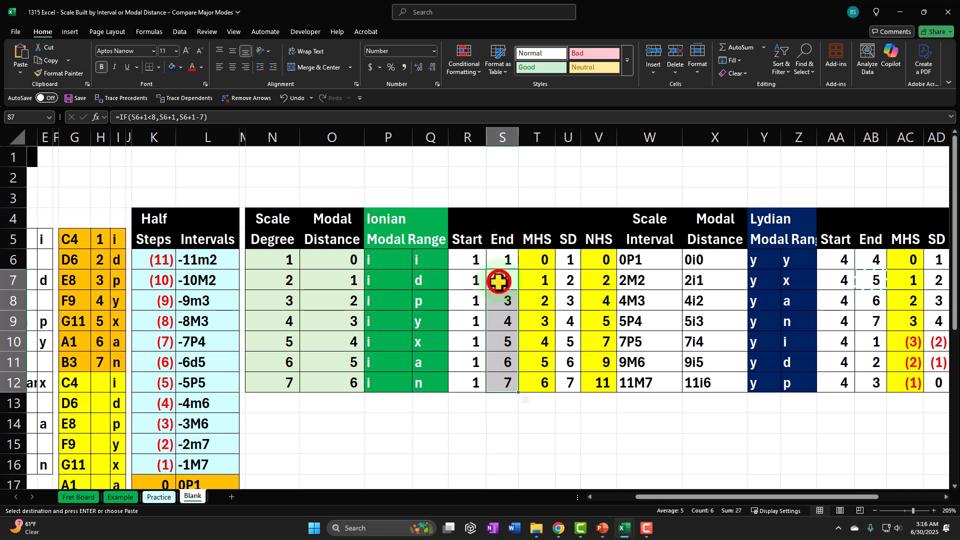
pyautogui.doubleClick(497, 279)
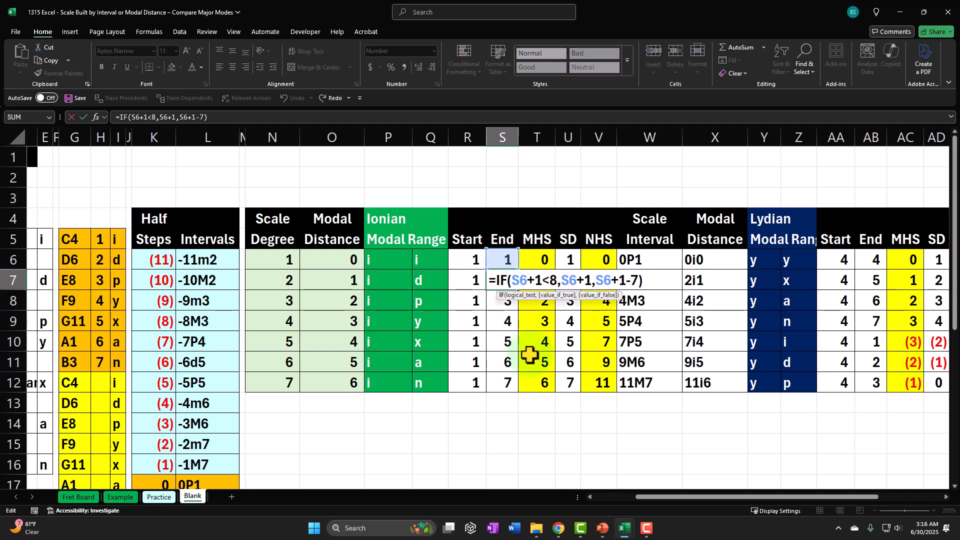
pyautogui.press('Return')
# Return to the Lydian table and review the Start and End numbers in AA6:AB12
pyautogui.press('Right')
pyautogui.press('Right')
pyautogui.press('Right')
pyautogui.press('Right')
pyautogui.press('Right')
pyautogui.press('Right')
pyautogui.press('Right')
pyautogui.press('Right')
pyautogui.press('Right')
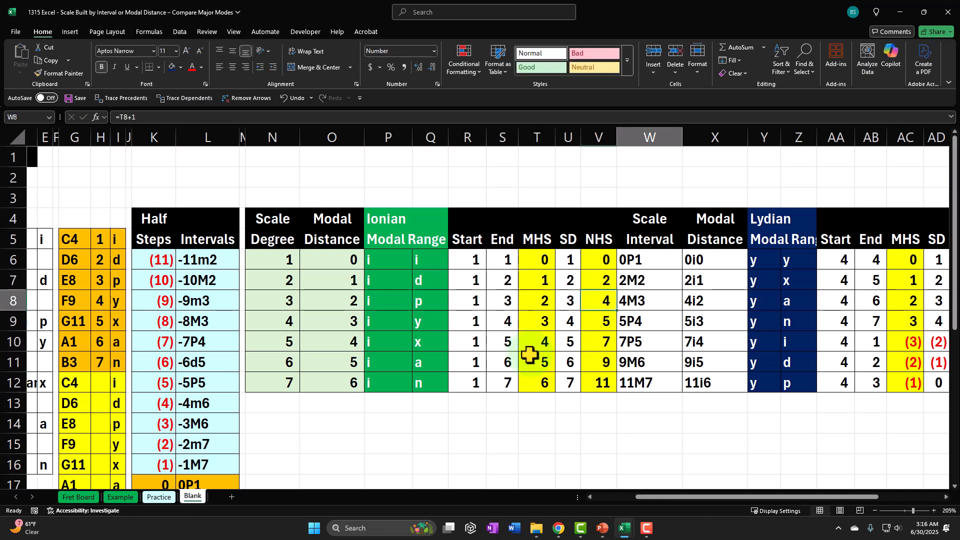
pyautogui.press('Right')
pyautogui.press('Right')
pyautogui.press('Right')
pyautogui.press('Right')
pyautogui.press('Right')
pyautogui.press('Right')
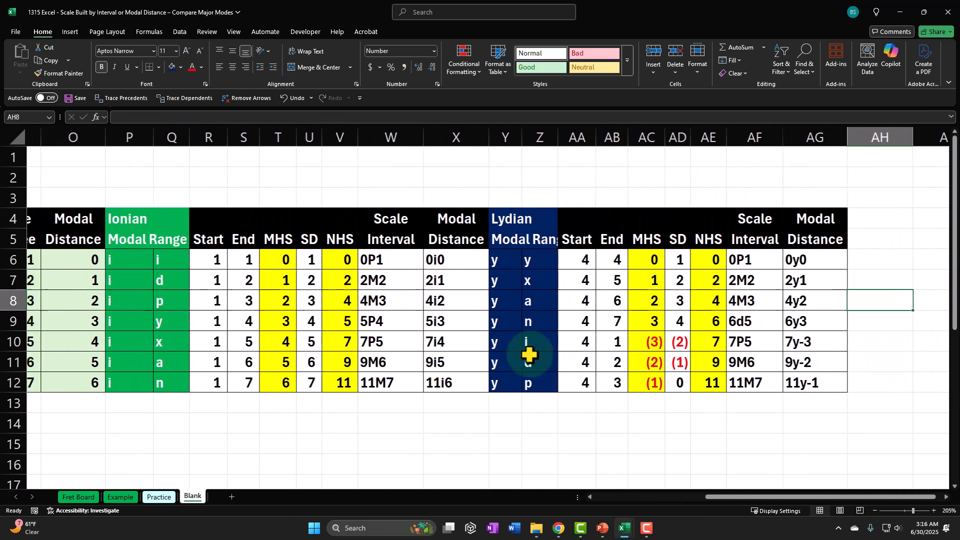
pyautogui.moveTo(570, 260); pyautogui.dragTo(589, 382)
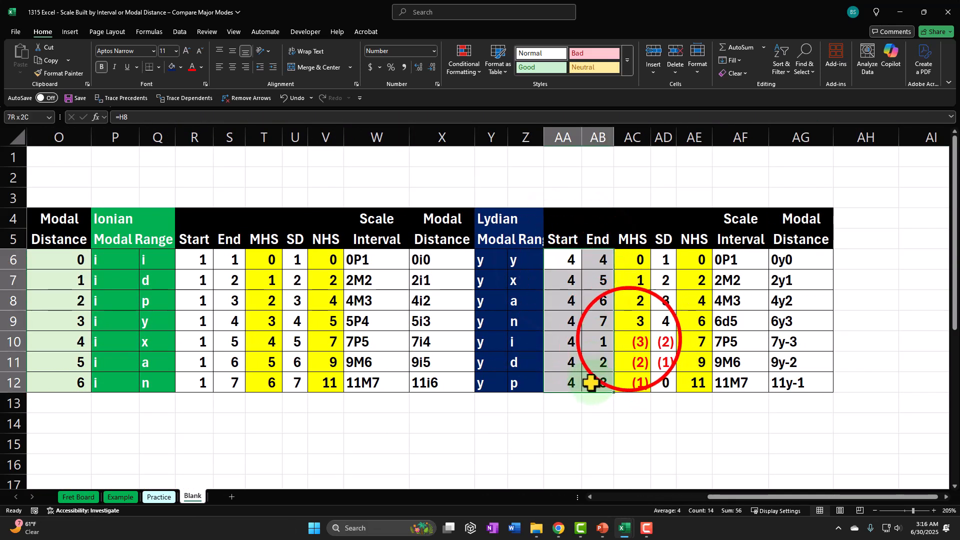
# Examine the Lydian MHS formulas in AC10 and AC6 against the Lydian mode number in H8 of the lookup list
pyautogui.click(632, 342)
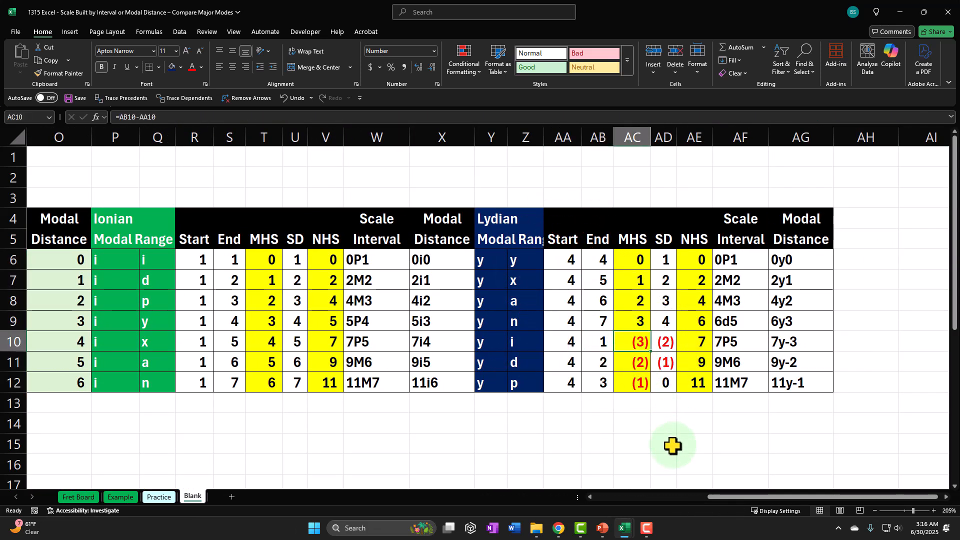
pyautogui.click(635, 257)
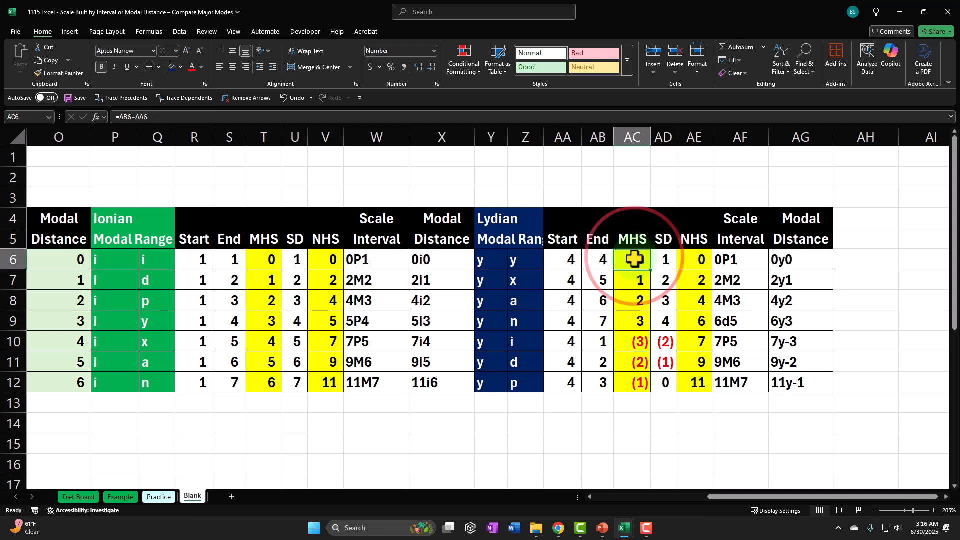
pyautogui.moveTo(739, 496); pyautogui.dragTo(580, 520)
pyautogui.click(246, 301)
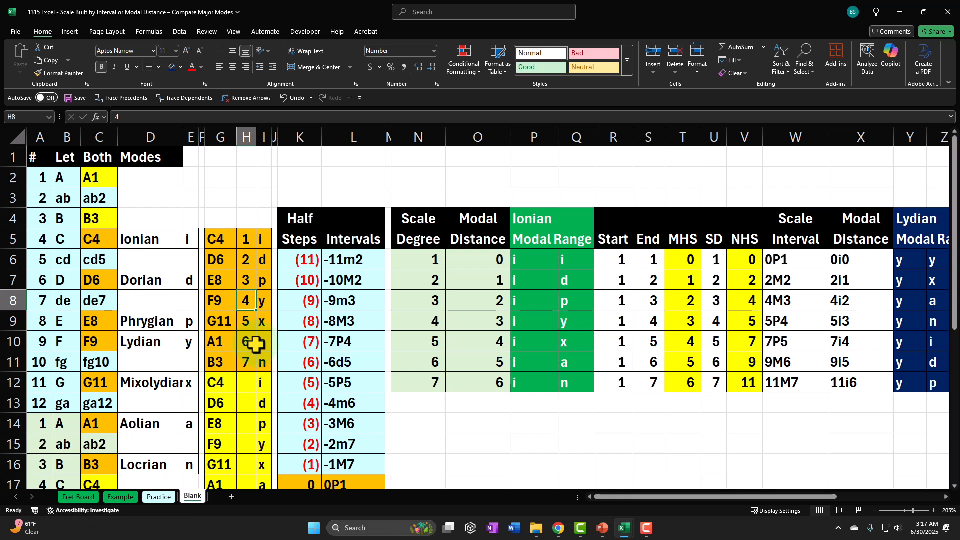
# Step through the mode numbers in H5:H11, counting from Lydian in H8 to Locrian and around to Ionian in H5
pyautogui.press('Down')
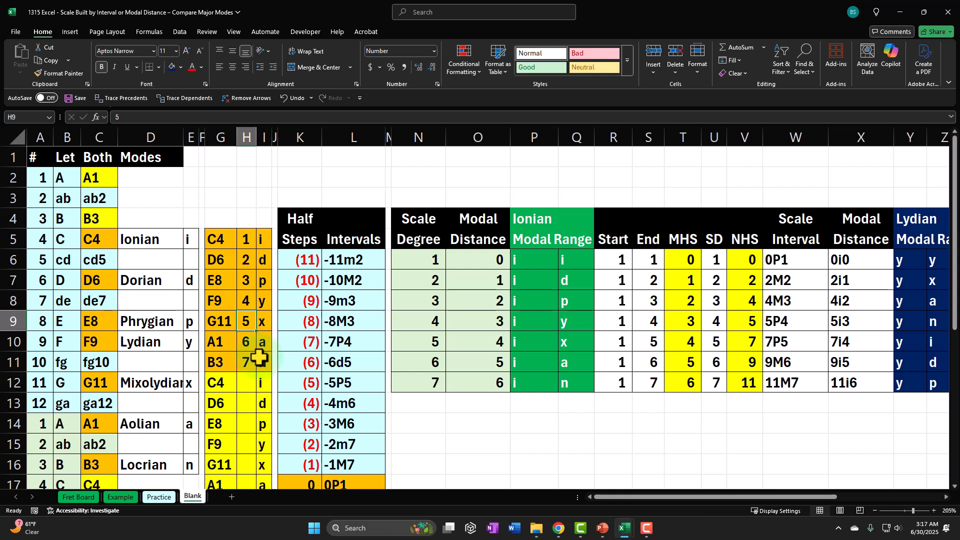
pyautogui.press('Up')
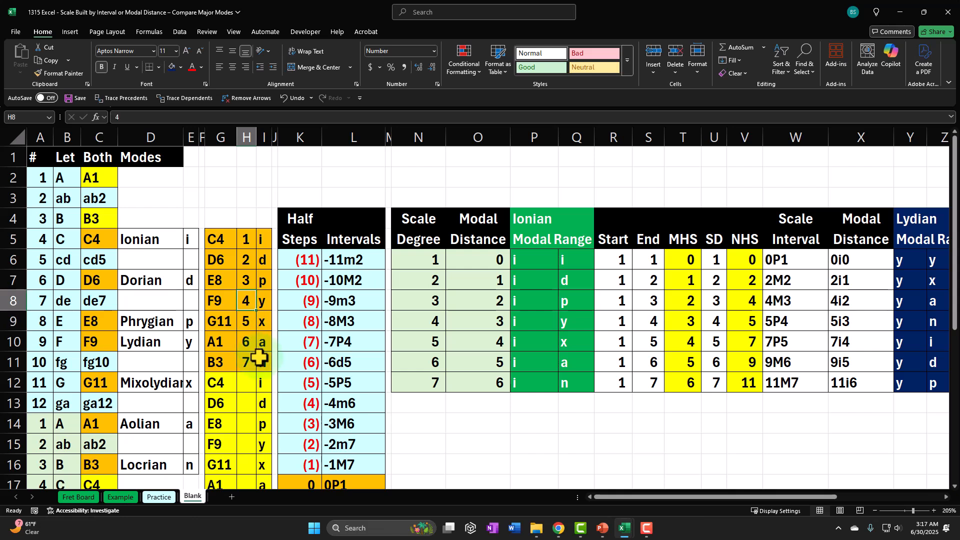
pyautogui.press('Down')
pyautogui.press('Down')
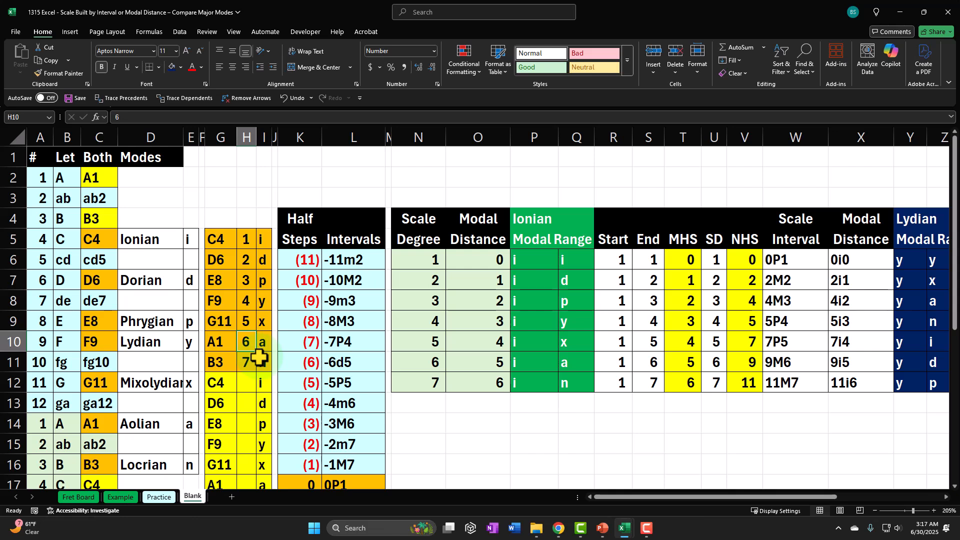
pyautogui.press('Down')
pyautogui.press('Up')
pyautogui.press('Up')
pyautogui.press('Up')
pyautogui.press('Up')
pyautogui.press('Up')
pyautogui.press('Up')
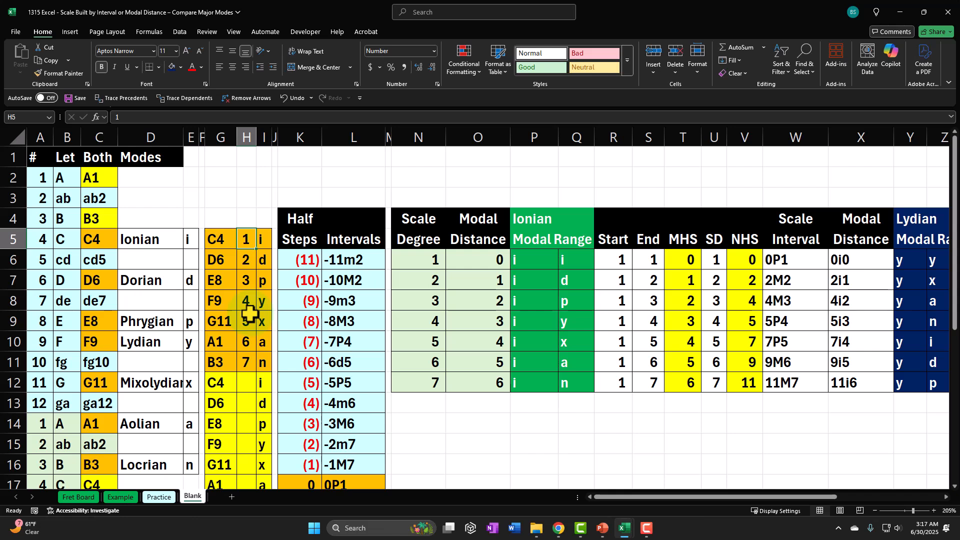
pyautogui.click(250, 342)
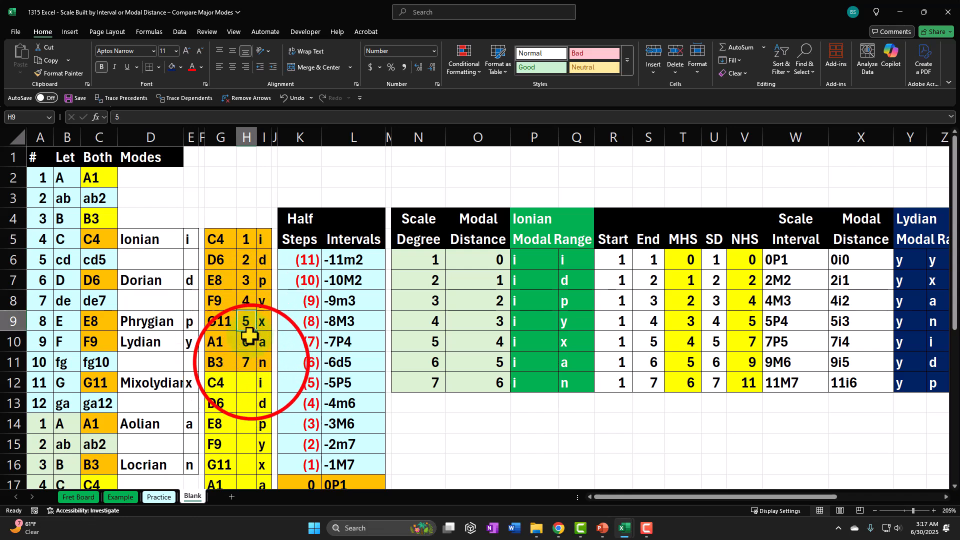
pyautogui.click(253, 359)
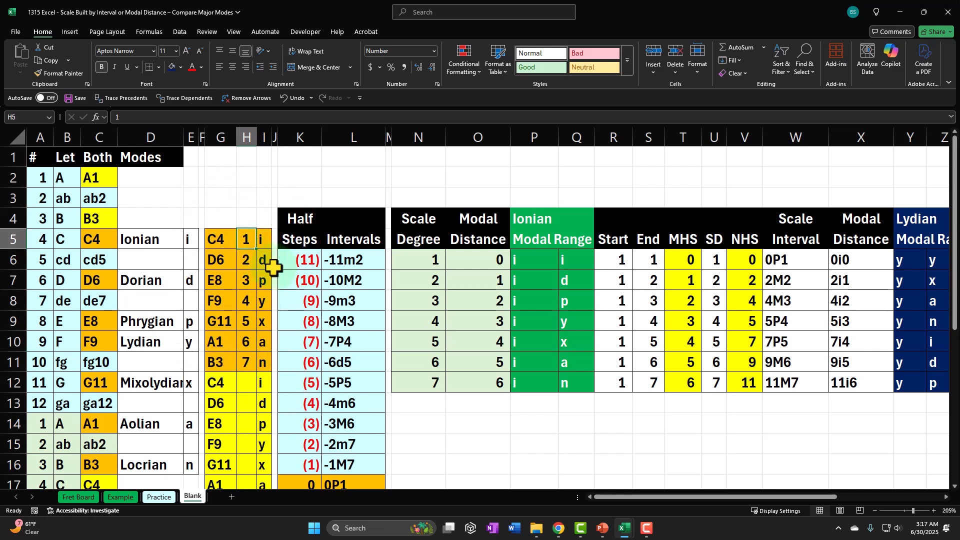
# Return to the Lydian table and compare the MHS formula in AC6 with the row 6 modal range
pyautogui.click(606, 276)
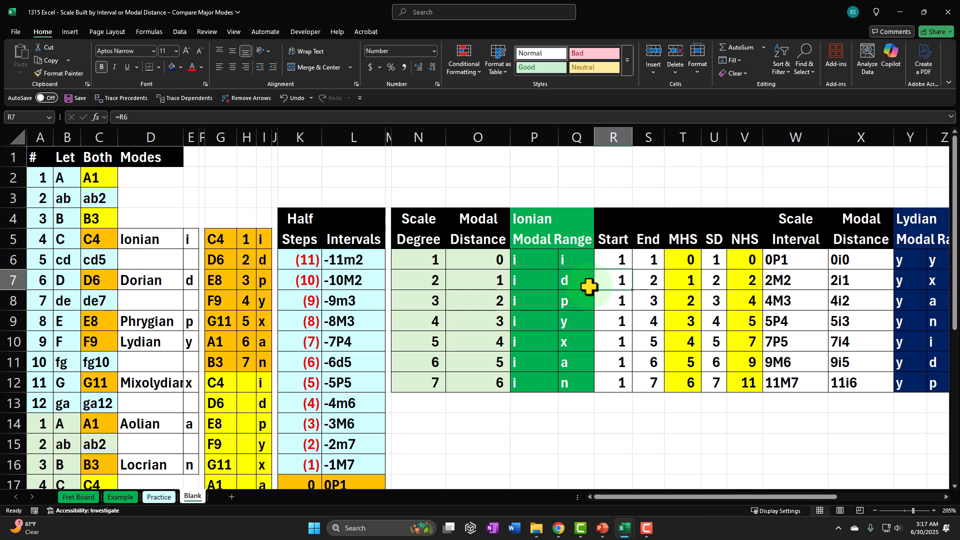
pyautogui.press('Right')
pyautogui.press('Right')
pyautogui.press('Right')
pyautogui.press('Right')
pyautogui.press('Right')
pyautogui.press('Right')
pyautogui.press('Right')
pyautogui.press('Right')
pyautogui.press('Right')
pyautogui.press('Right')
pyautogui.press('Right')
pyautogui.press('Right')
pyautogui.press('Right')
pyautogui.press('Right')
pyautogui.press('Right')
pyautogui.press('Right')
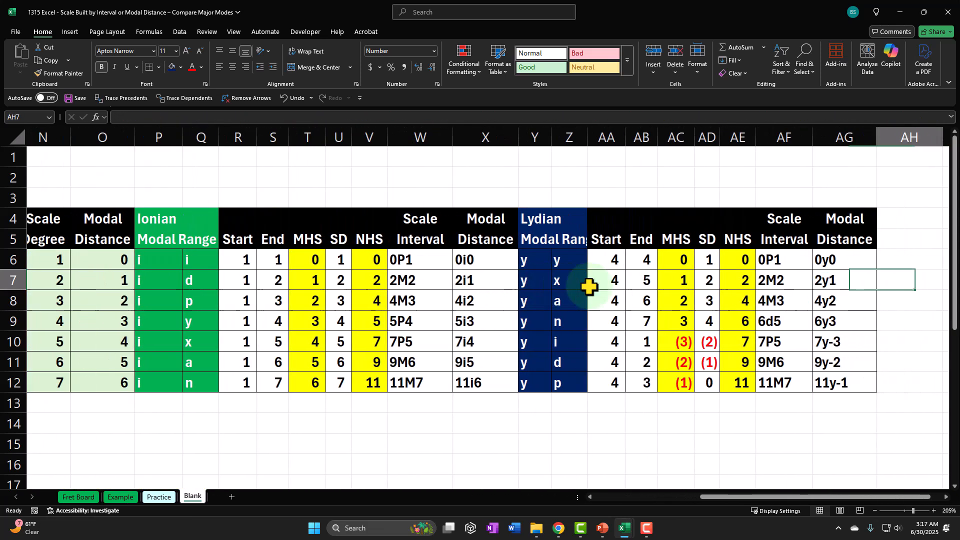
pyautogui.click(635, 259)
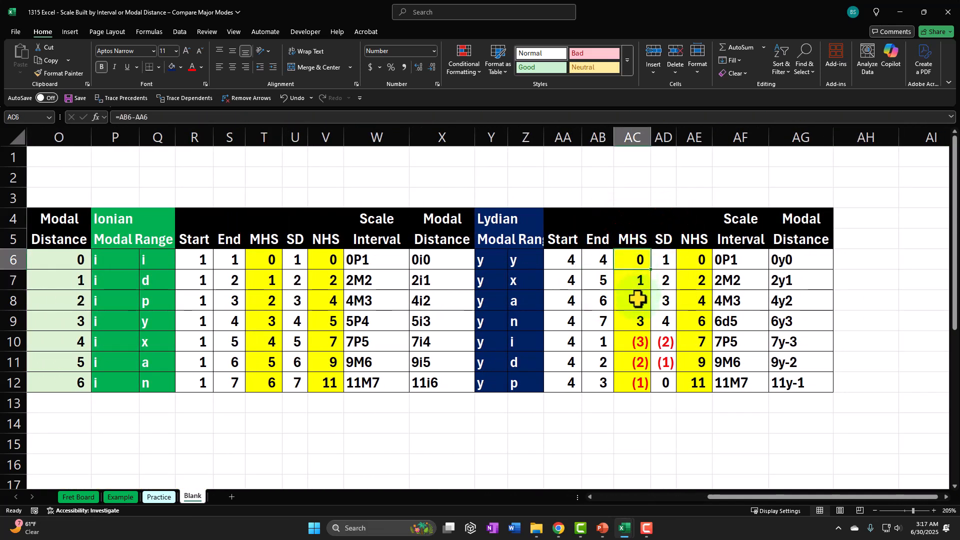
pyautogui.press('Left')
pyautogui.press('Left')
pyautogui.press('Left')
pyautogui.press('Left')
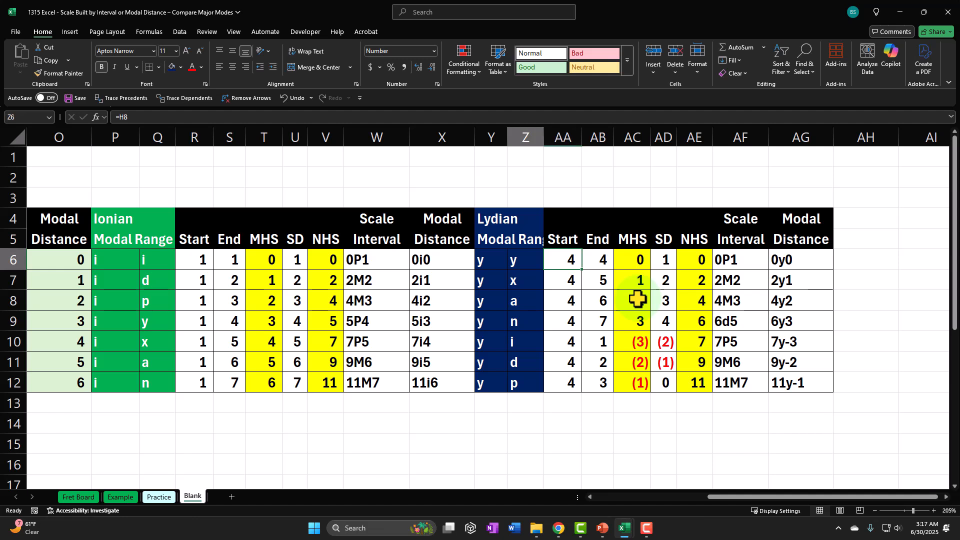
pyautogui.press('Right')
pyautogui.press('Right')
pyautogui.press('Right')
pyautogui.press('Right')
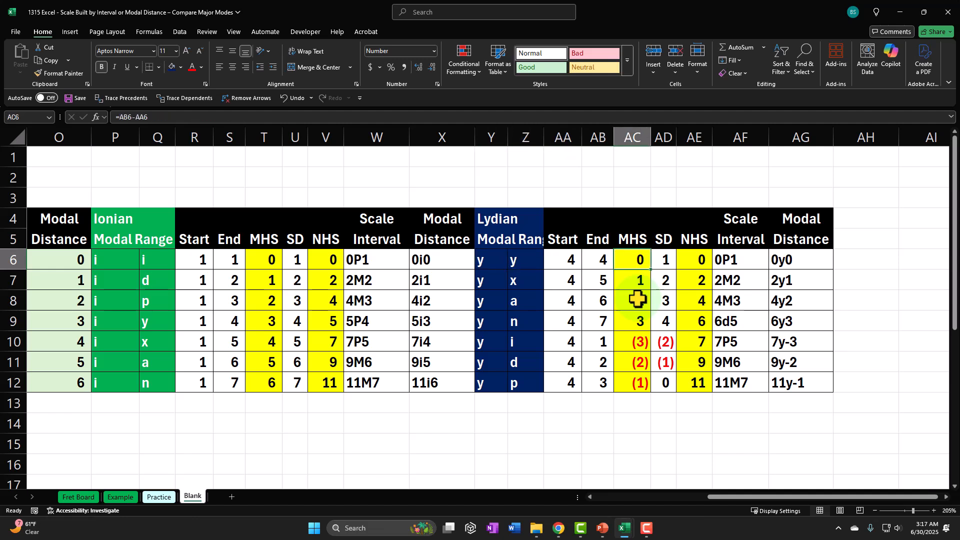
# Compare the Lydian modal range letters in Y7:Z8 with the MHS values in AC7 and AC8
pyautogui.press('Down')
pyautogui.press('Left')
pyautogui.press('Left')
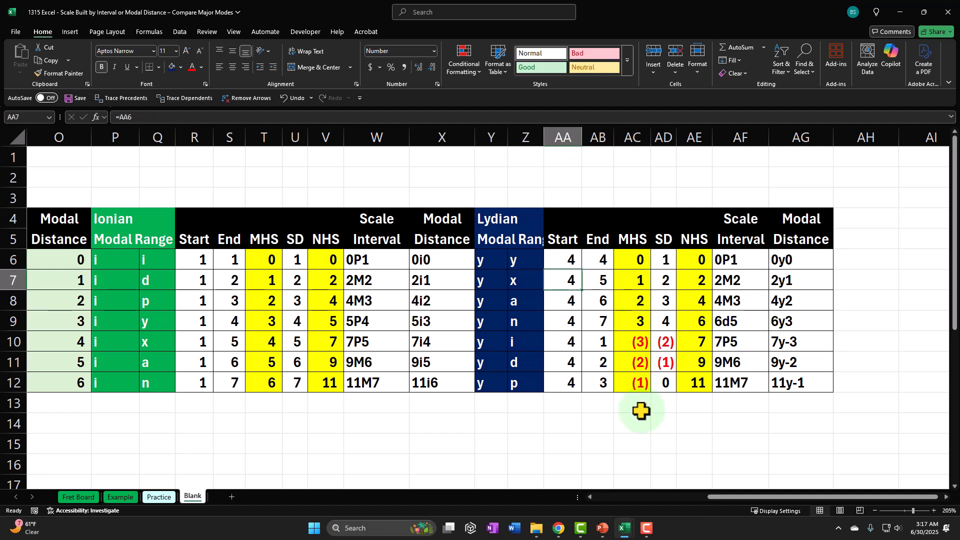
pyautogui.press('Left')
pyautogui.press('Left')
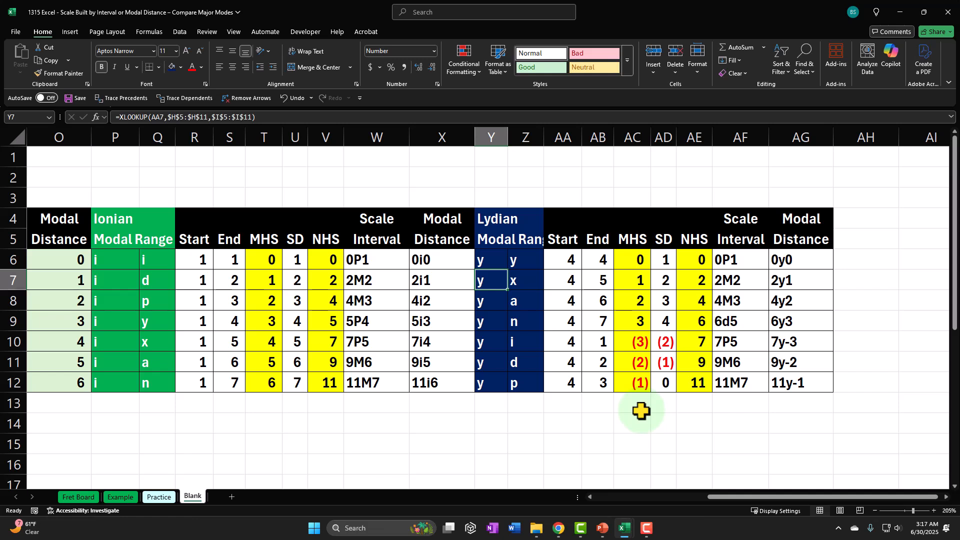
pyautogui.press('Right')
pyautogui.press('Right')
pyautogui.press('Right')
pyautogui.press('Right')
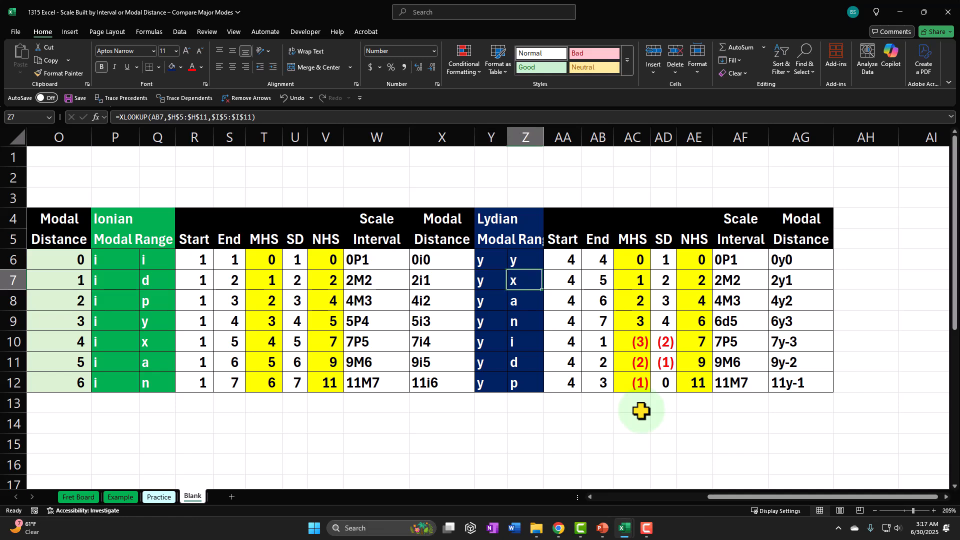
pyautogui.press('Down')
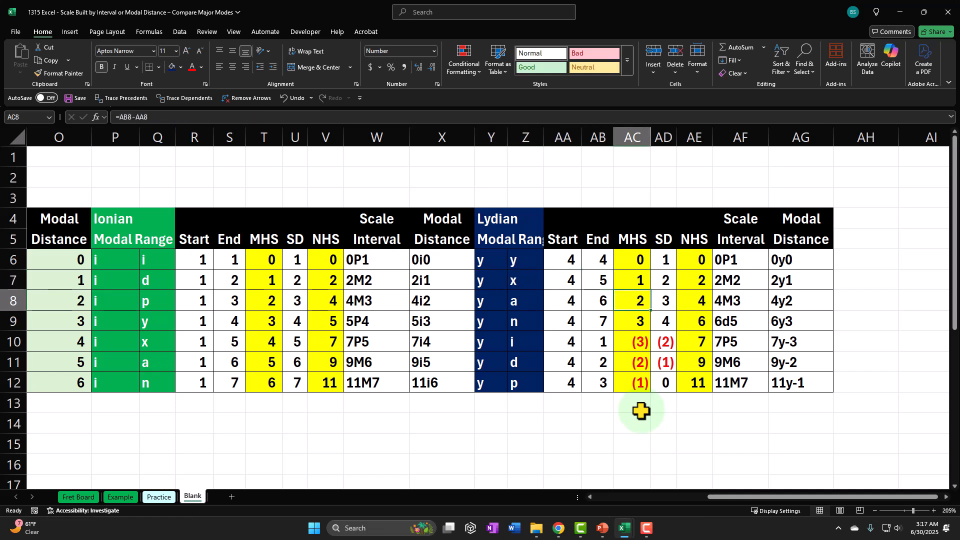
pyautogui.press('Left')
pyautogui.press('Left')
pyautogui.press('Left')
pyautogui.press('Left')
pyautogui.press('Right')
pyautogui.press('Right')
pyautogui.press('Right')
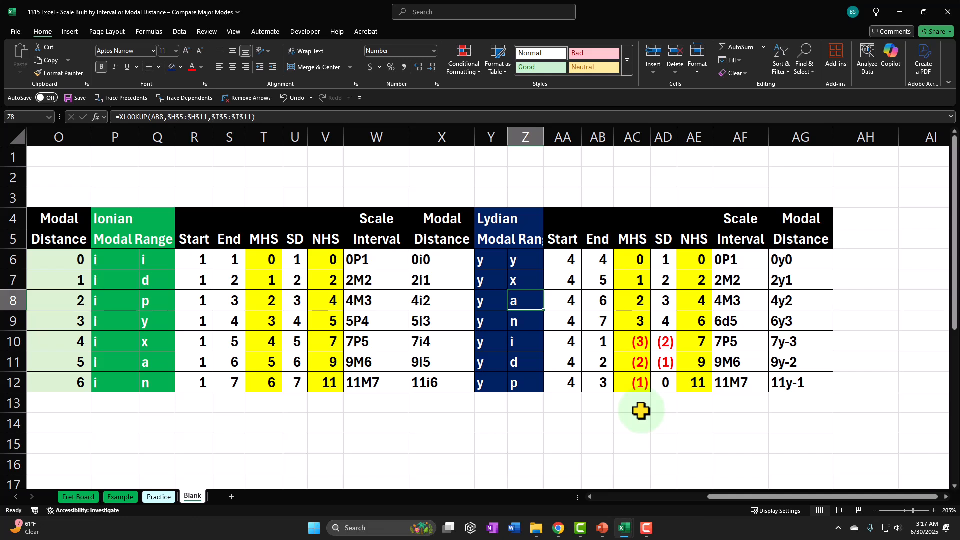
pyautogui.press('Right')
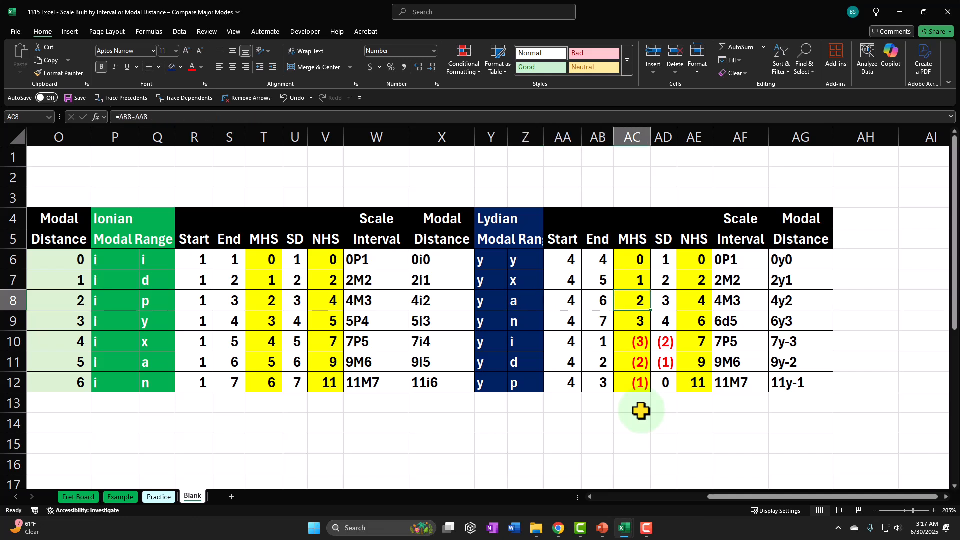
# Compare the Lydian modal range letters in rows 9 and 10 with the MHS formulas, ending at AC10
pyautogui.press('Down')
pyautogui.press('Left')
pyautogui.press('Left')
pyautogui.press('Left')
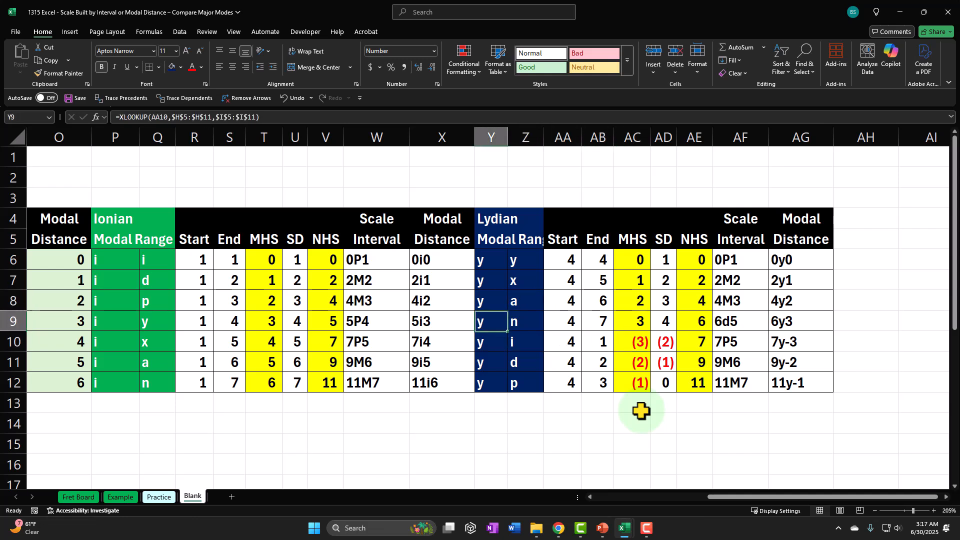
pyautogui.press('Right')
pyautogui.press('Right')
pyautogui.press('Right')
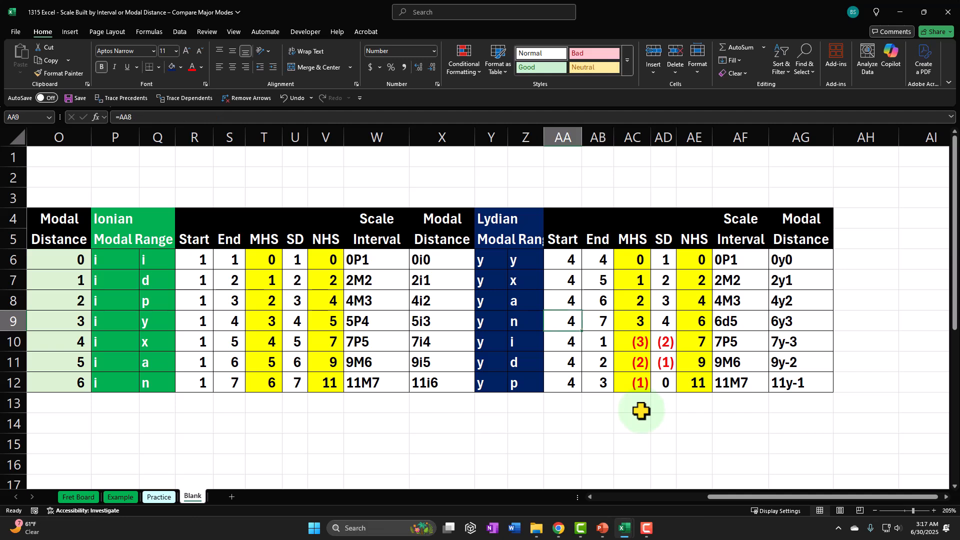
pyautogui.press('Down')
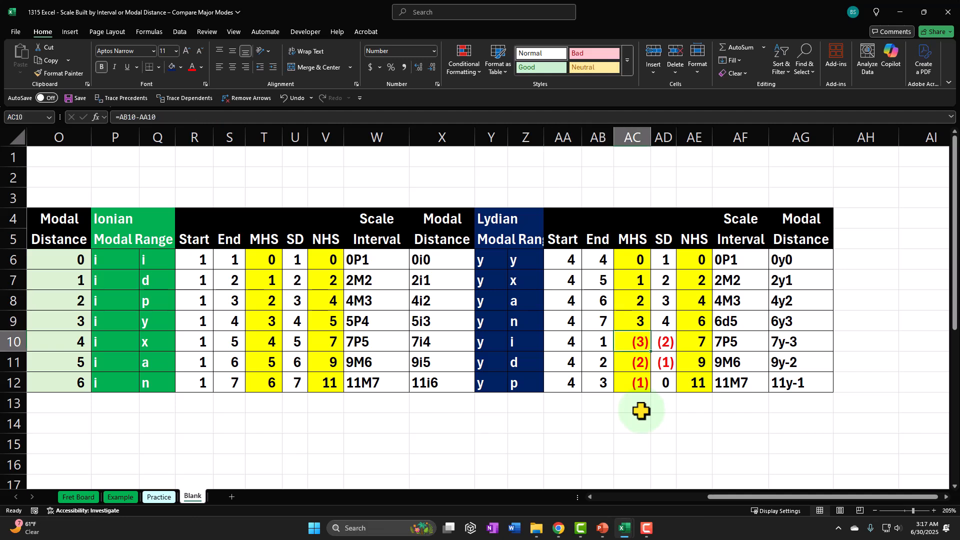
pyautogui.press('Left')
pyautogui.press('Left')
pyautogui.press('Left')
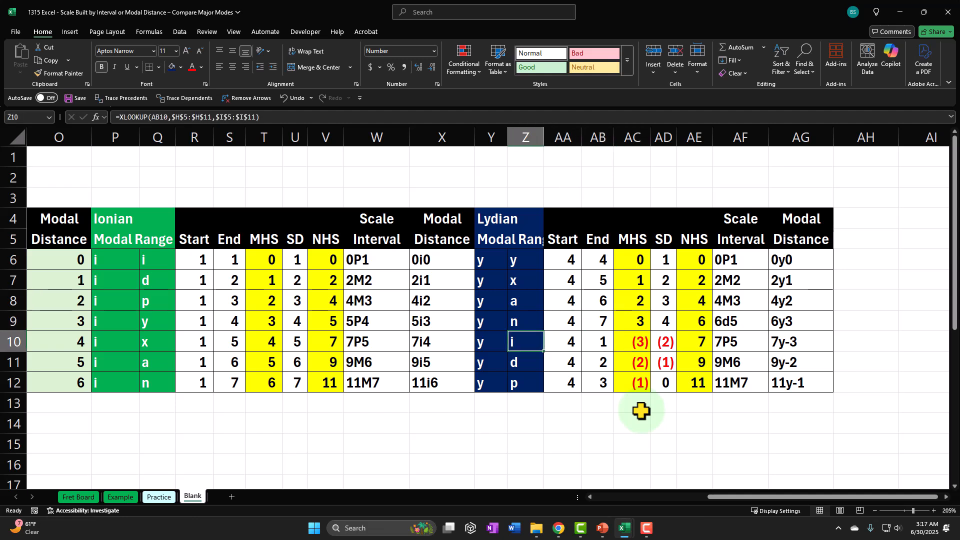
pyautogui.press('Right')
pyautogui.press('Right')
pyautogui.press('Right')
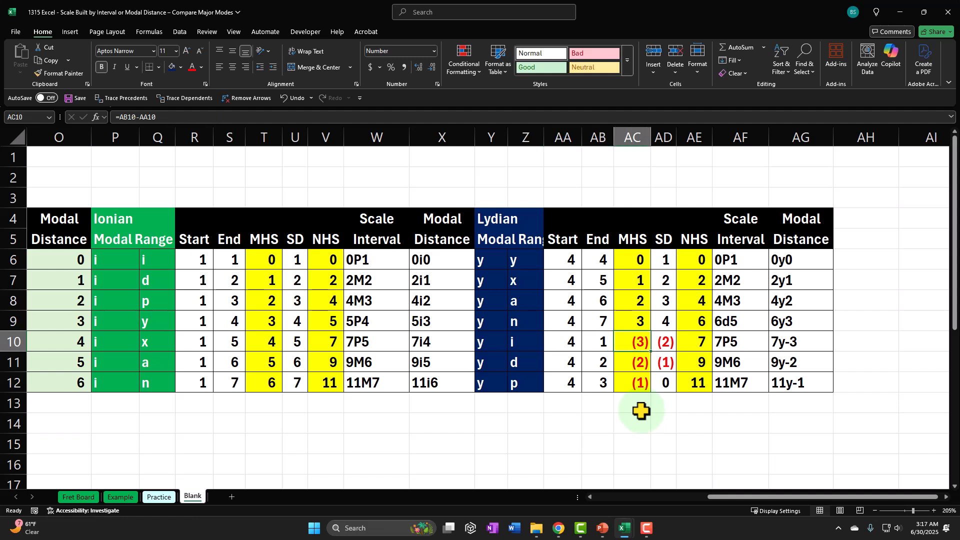
# Try adding 7 to the Lydian MHS formula in AC10, making it =AB10-AA10+7
pyautogui.doubleClick(633, 345)
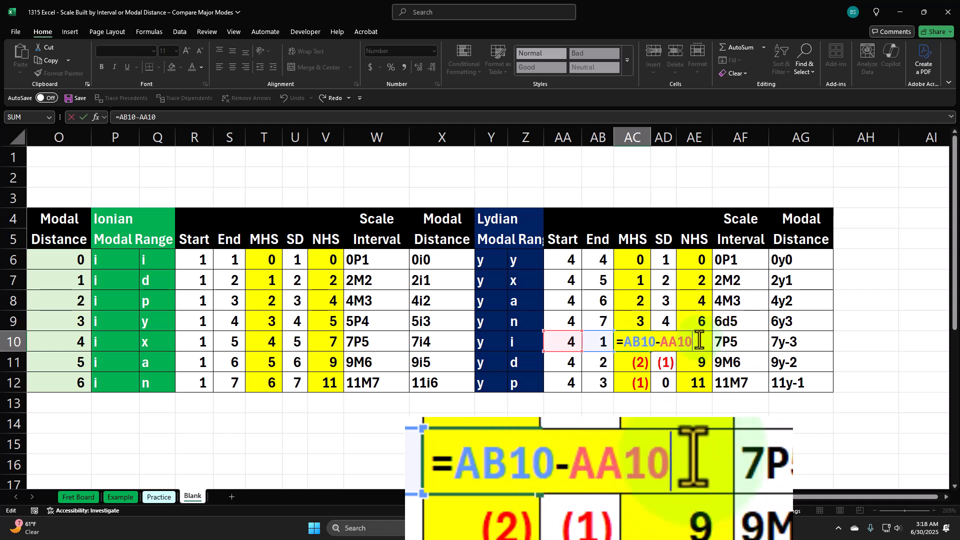
pyautogui.write('7')
pyautogui.hotkey('ctrl', 'Return')
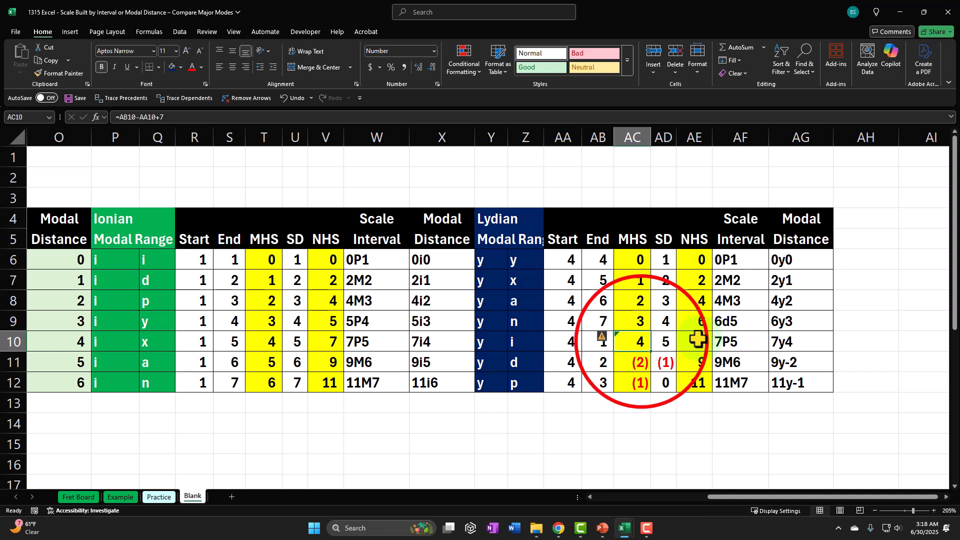
# Remove the +7 from AC10 and start an IF formula around the subtraction with the logical test AB10-AA10>0
pyautogui.doubleClick(641, 341)
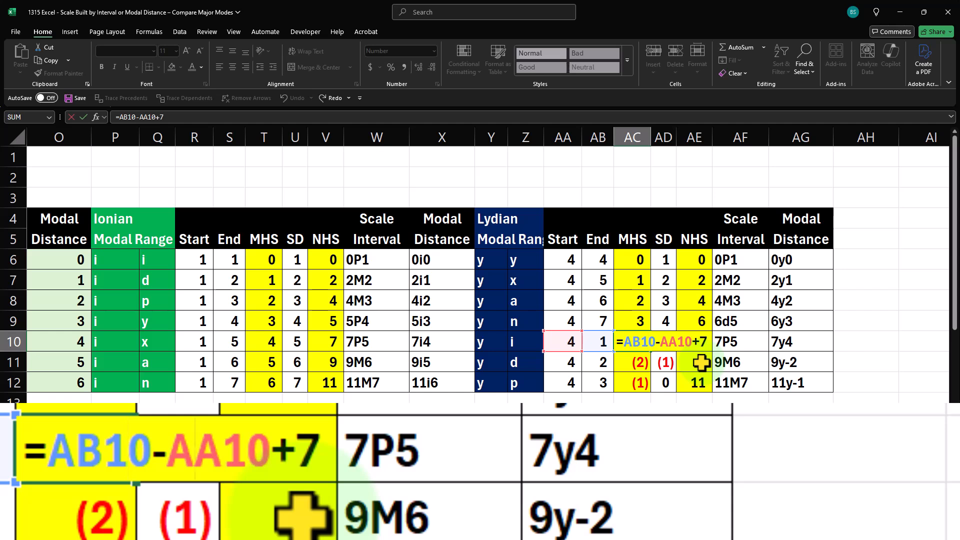
pyautogui.press('BackSpace')
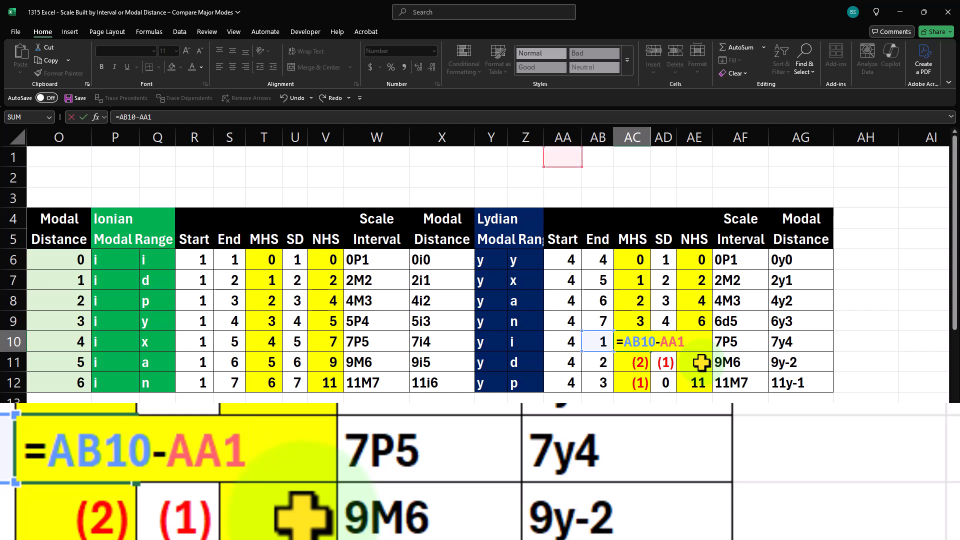
pyautogui.write('0+7')
pyautogui.press('BackSpace')
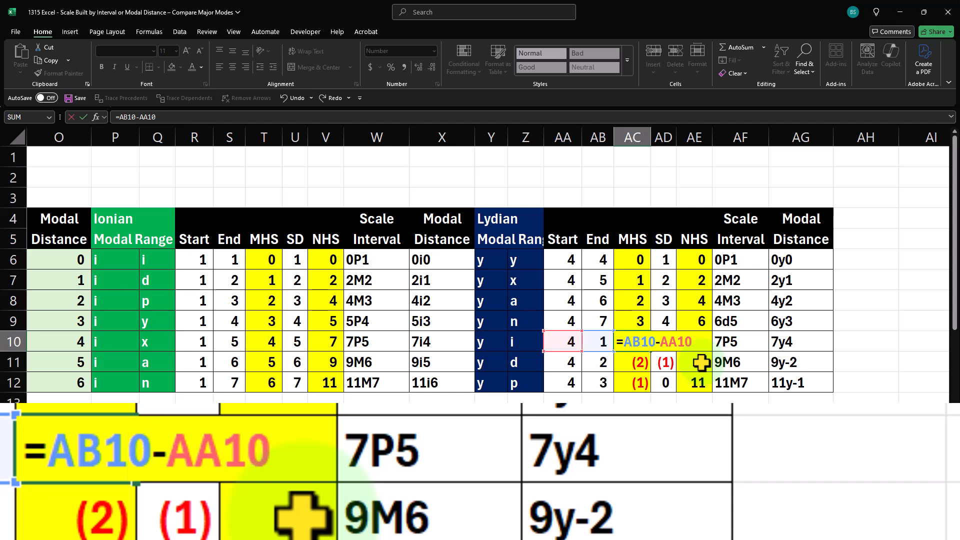
pyautogui.write('if')
pyautogui.press('Tab')
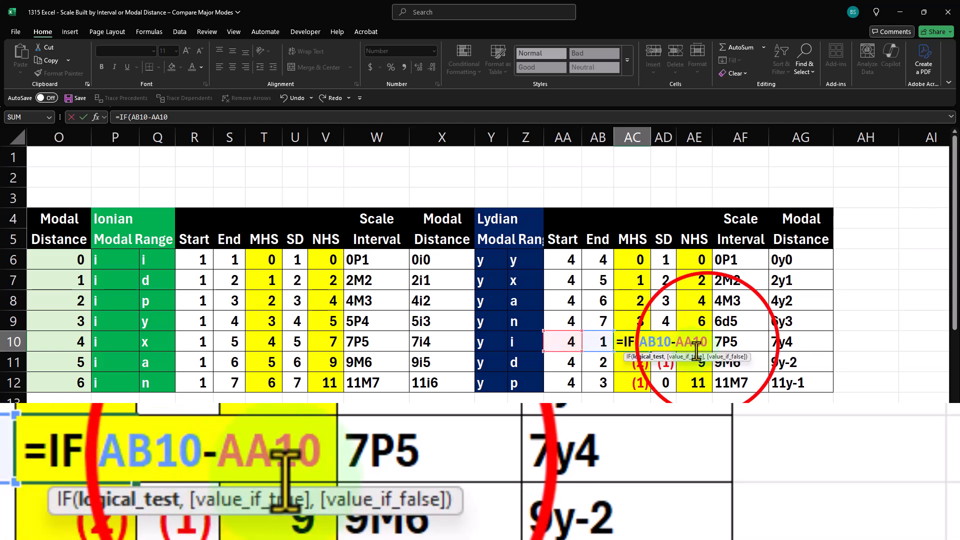
pyautogui.click(708, 343)
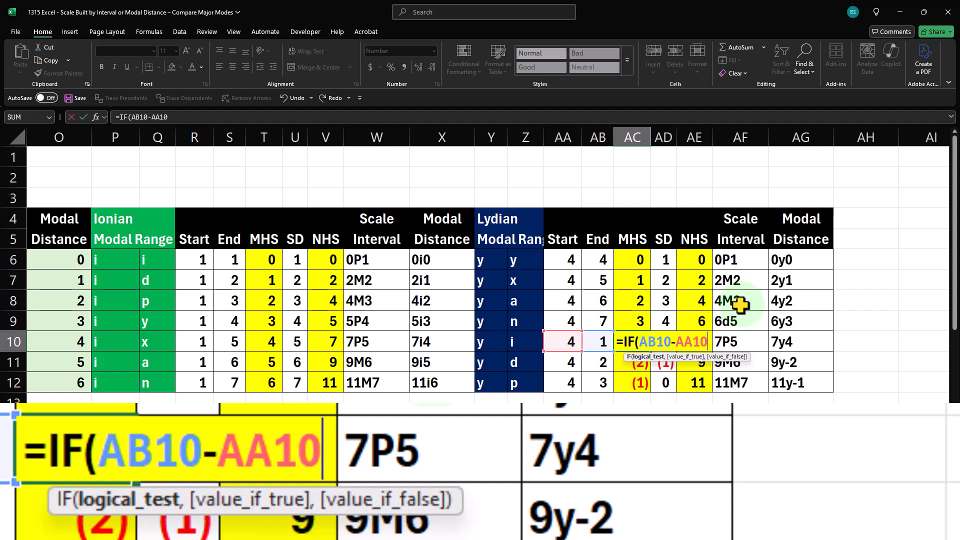
pyautogui.write('>0')
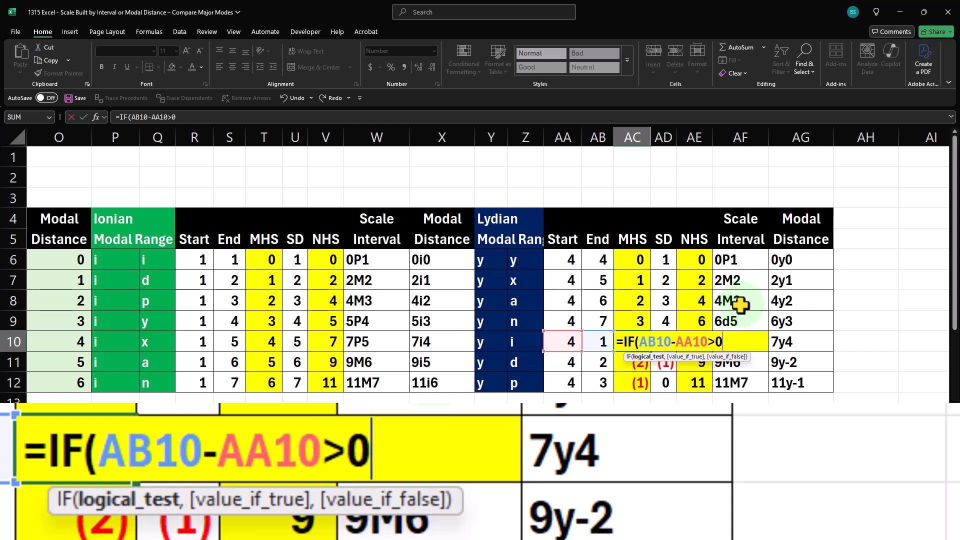
# Complete the IF formula in AC10 with AB10-AA10 as the true value and AB10-AA10+7 as the false value
pyautogui.click(707, 343)
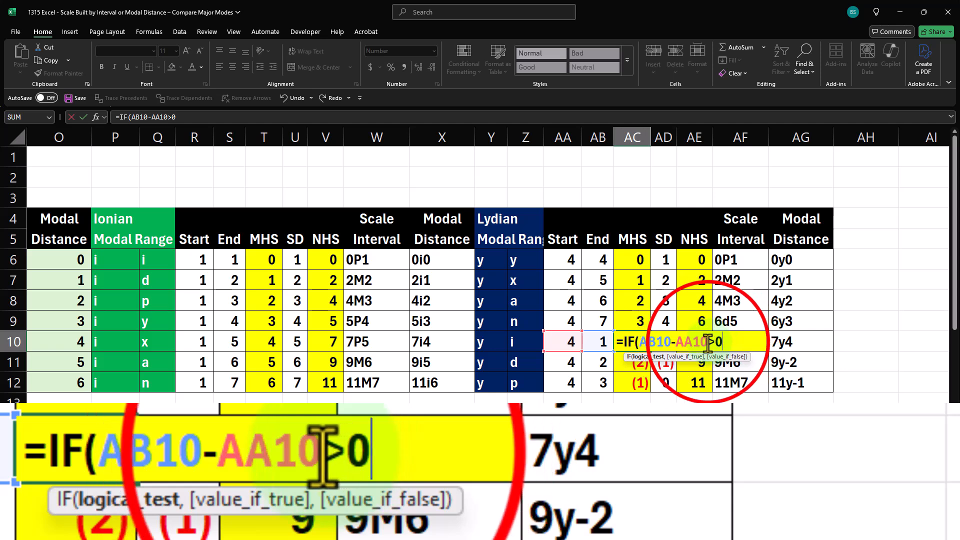
pyautogui.moveTo(707, 343); pyautogui.dragTo(638, 342)
pyautogui.hotkey('ctrl', 'c')
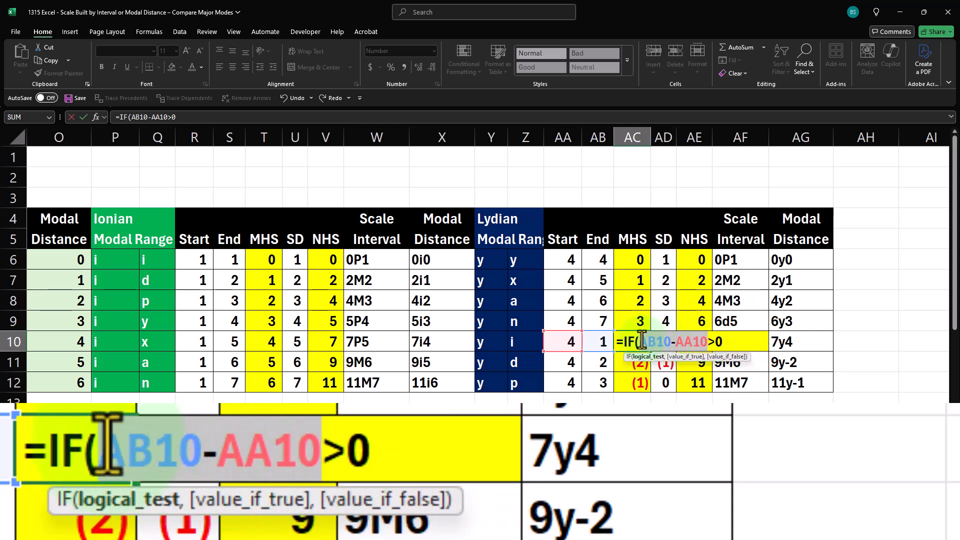
pyautogui.click(739, 336)
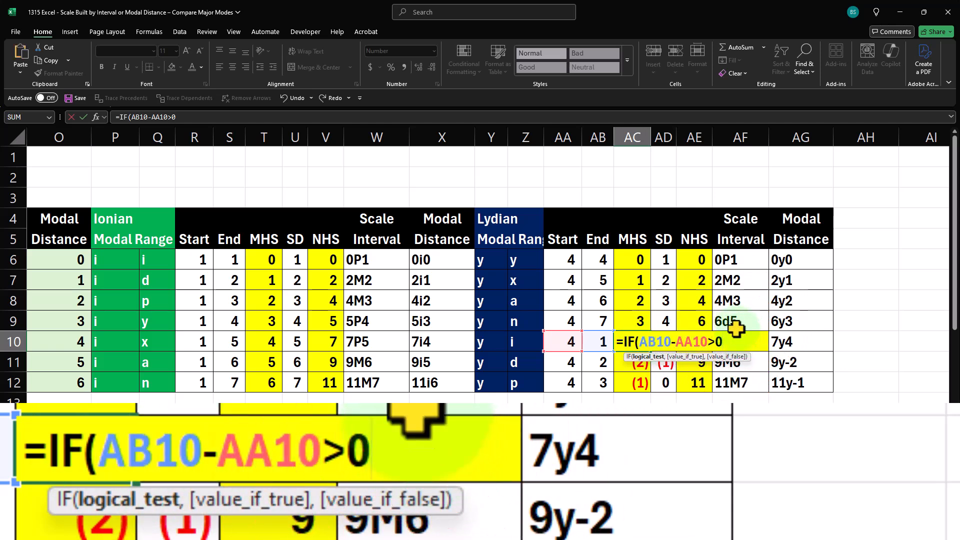
pyautogui.write(',')
pyautogui.hotkey('ctrl', 'v')
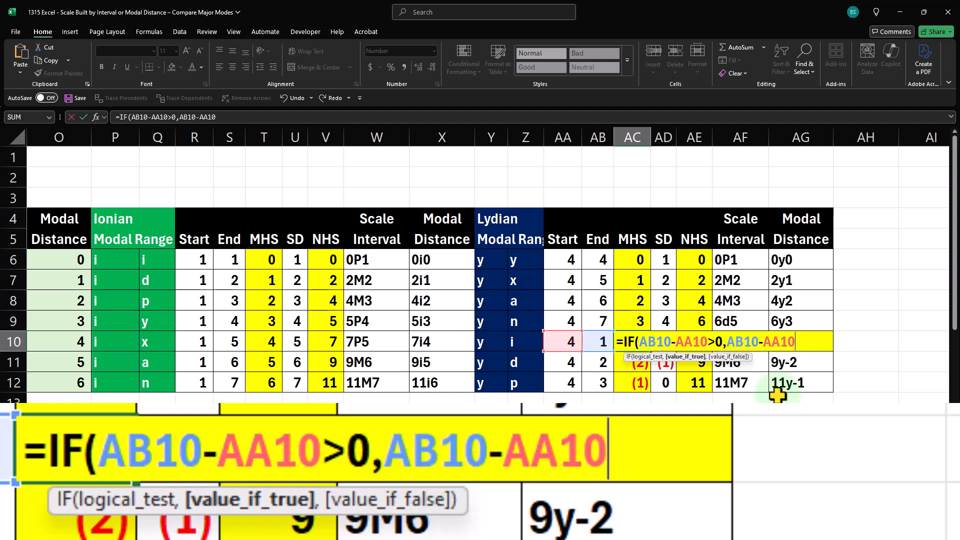
pyautogui.write(',')
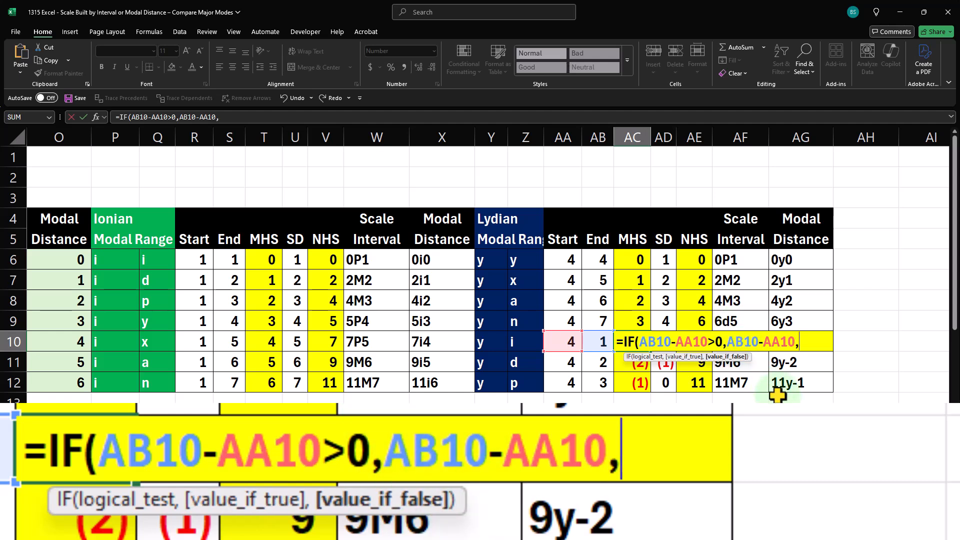
pyautogui.hotkey('ctrl', 'v')
pyautogui.write('+')
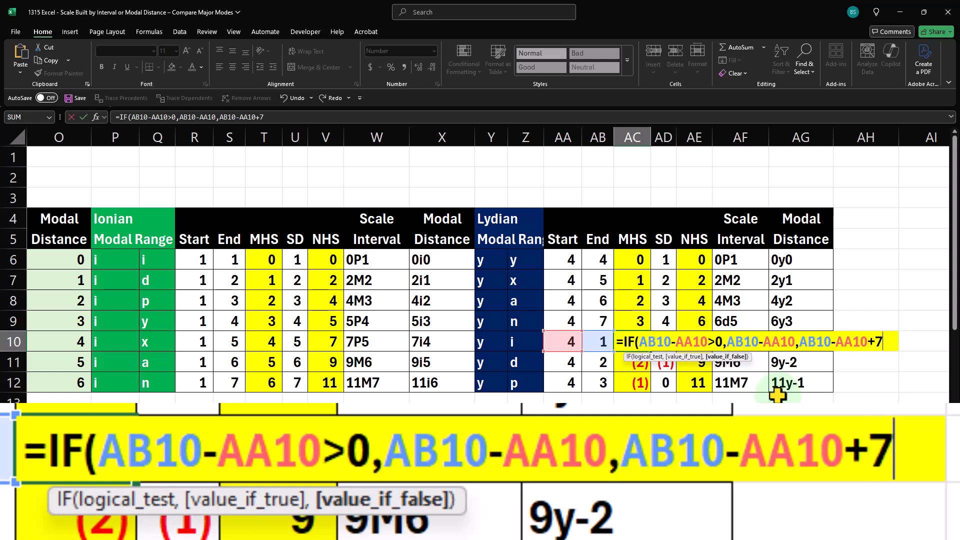
pyautogui.press('Return')
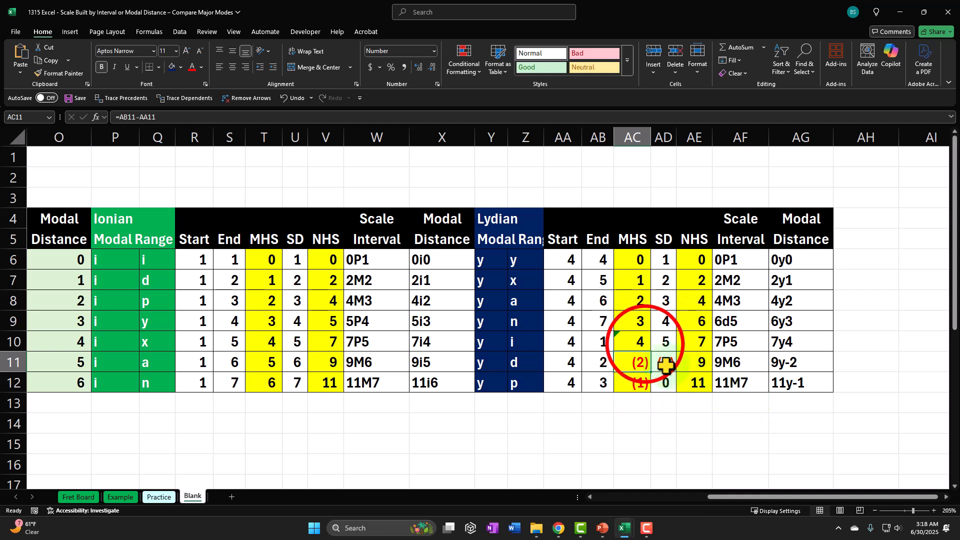
# Copy the IF formula from AC10 to the other Lydian MHS cells, AC11:AC12 and AC6:AC9
pyautogui.click(642, 343)
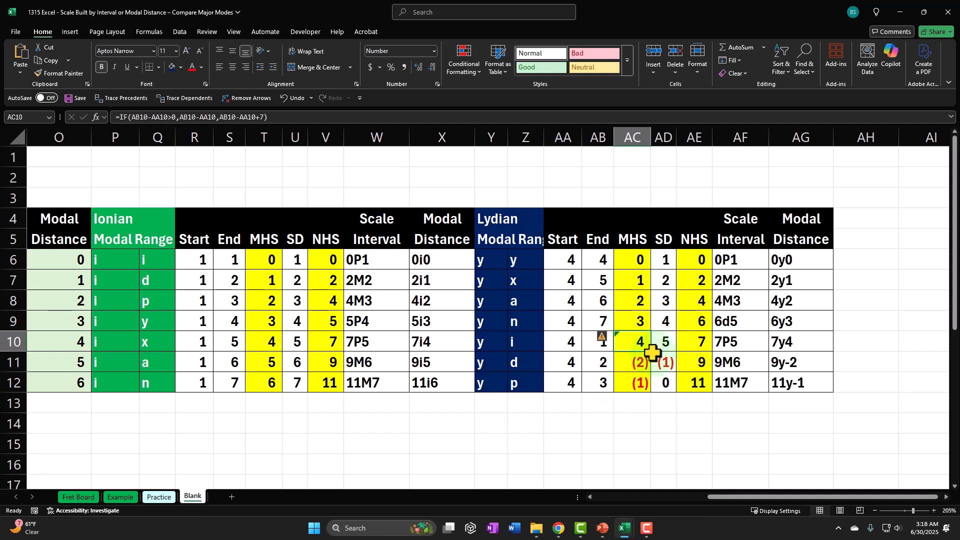
pyautogui.moveTo(652, 353); pyautogui.dragTo(652, 385)
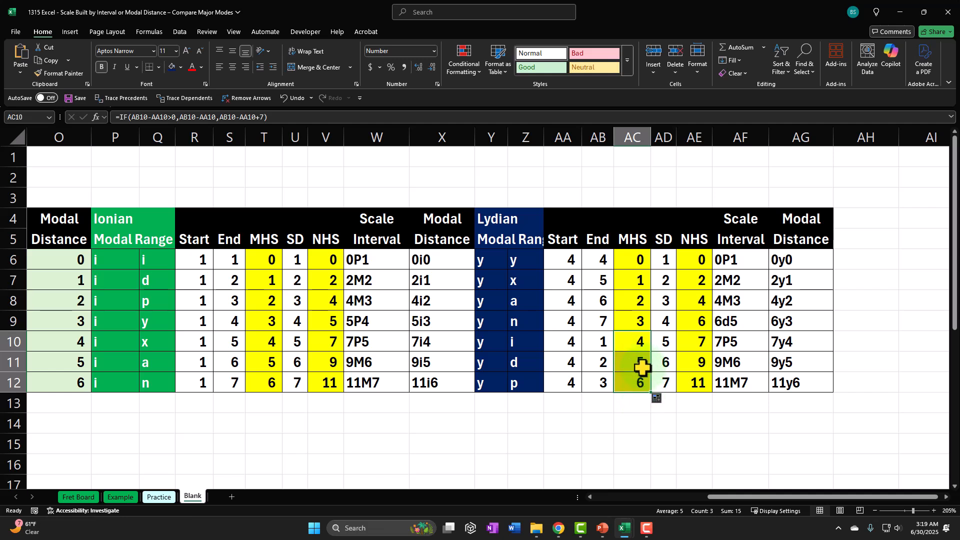
pyautogui.click(638, 347)
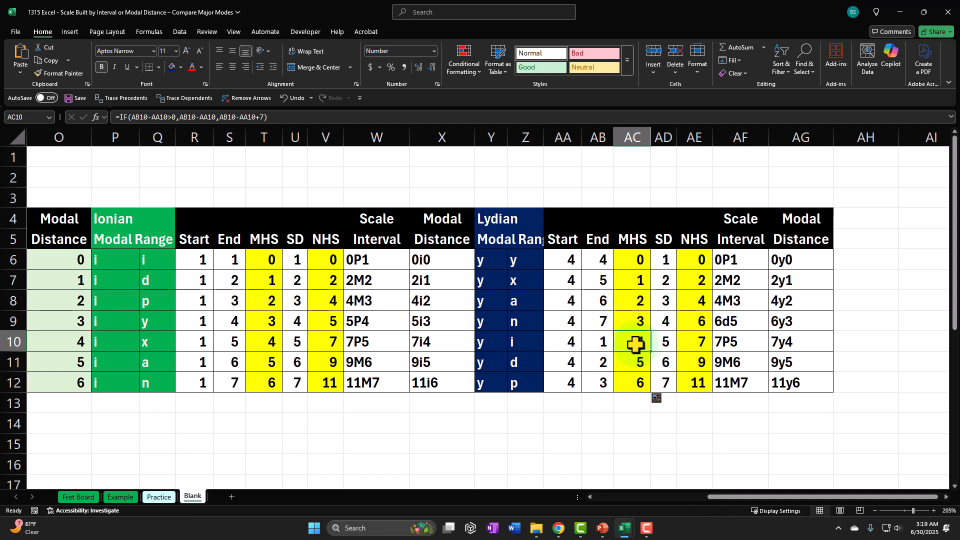
pyautogui.hotkey('ctrl', 'c')
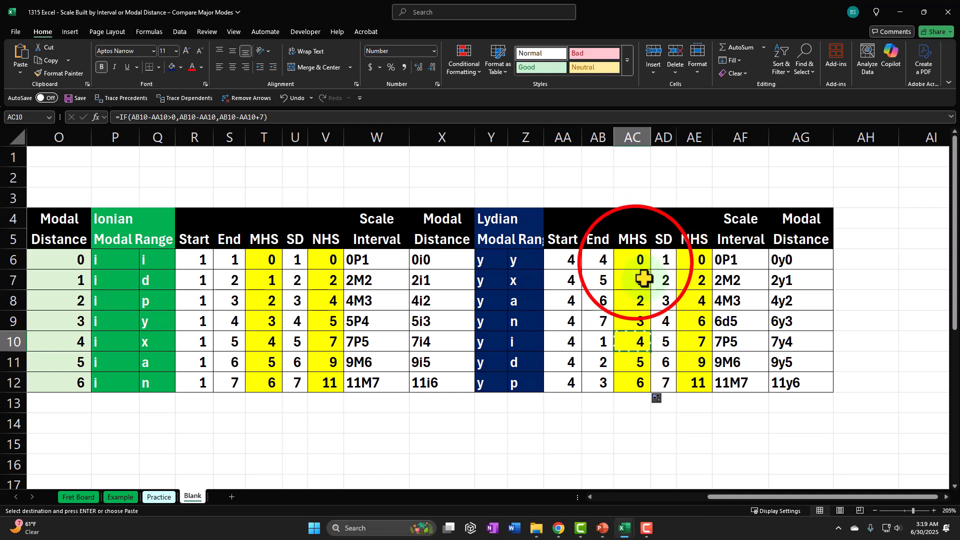
pyautogui.click(635, 262)
pyautogui.moveTo(635, 262); pyautogui.dragTo(634, 322)
pyautogui.hotkey('ctrl', 'v')
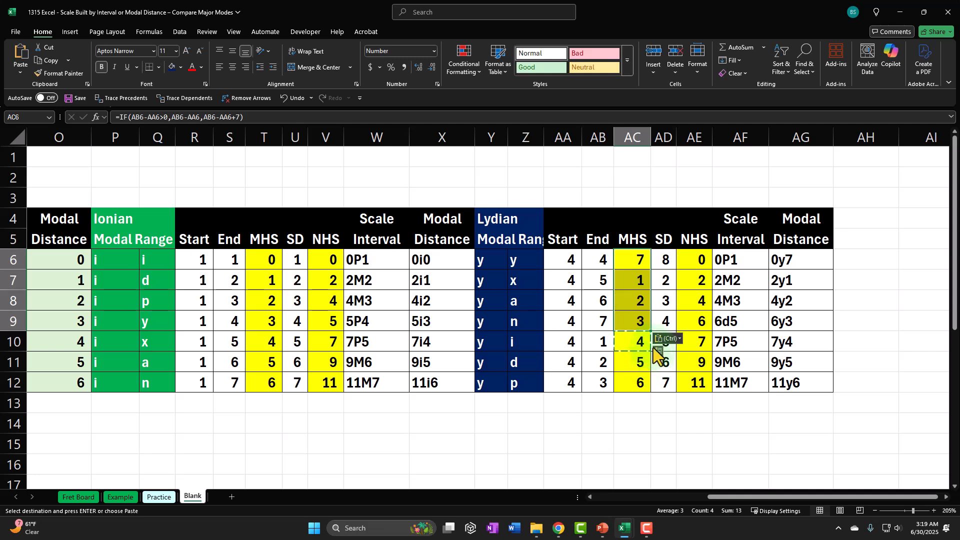
# Change the logical test of the Lydian MHS formula in AC6 to AB6-AA6>-1
pyautogui.click(633, 265)
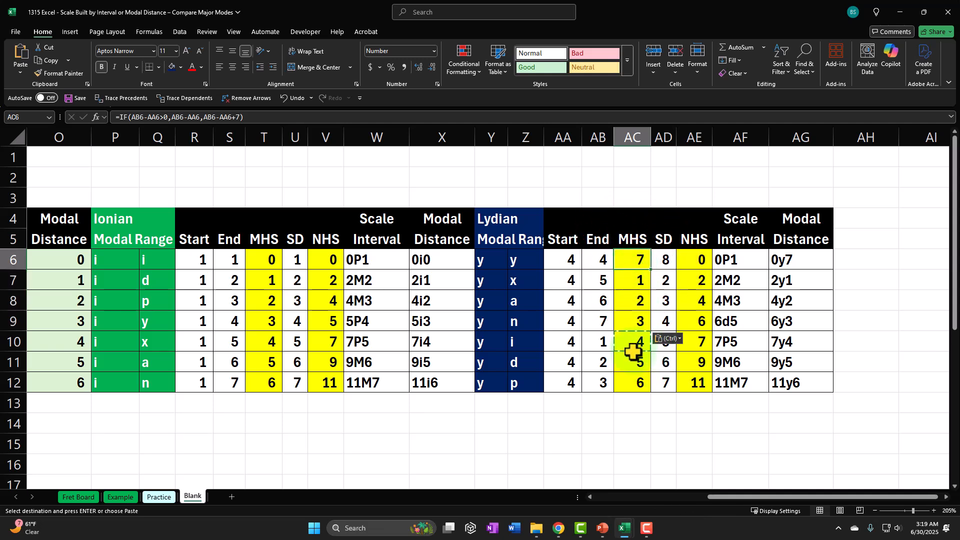
pyautogui.click(640, 259)
pyautogui.doubleClick(641, 259)
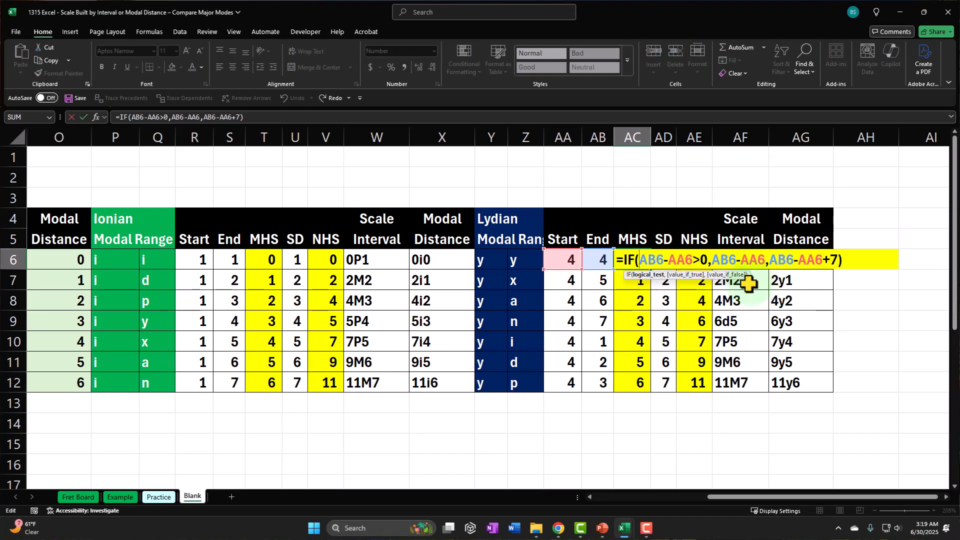
pyautogui.press('Return')
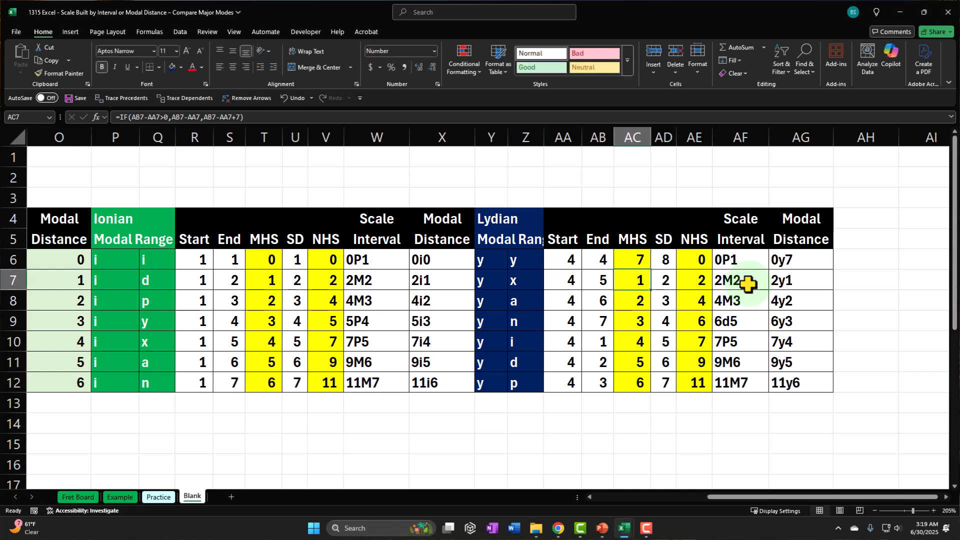
pyautogui.press('Up')
pyautogui.press('F2')
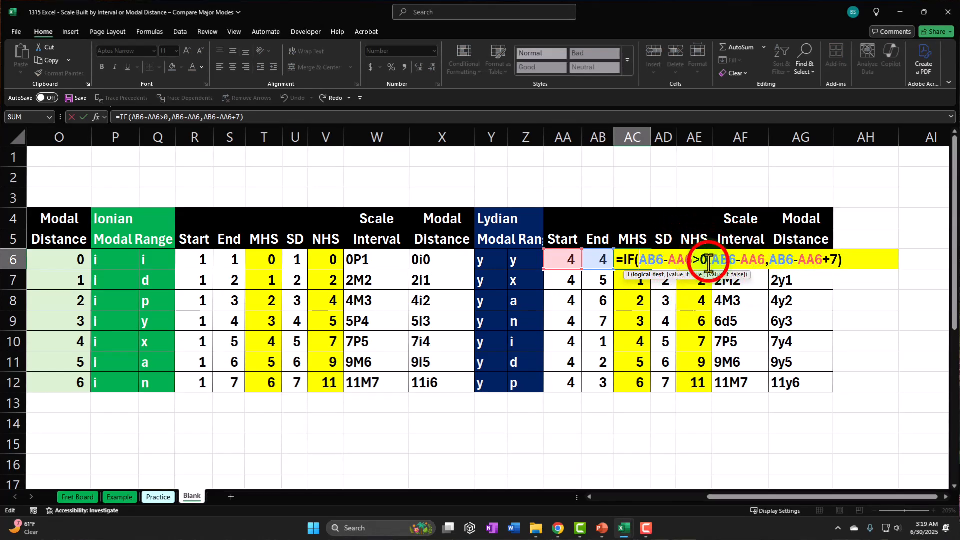
pyautogui.click(709, 261)
pyautogui.press('BackSpace')
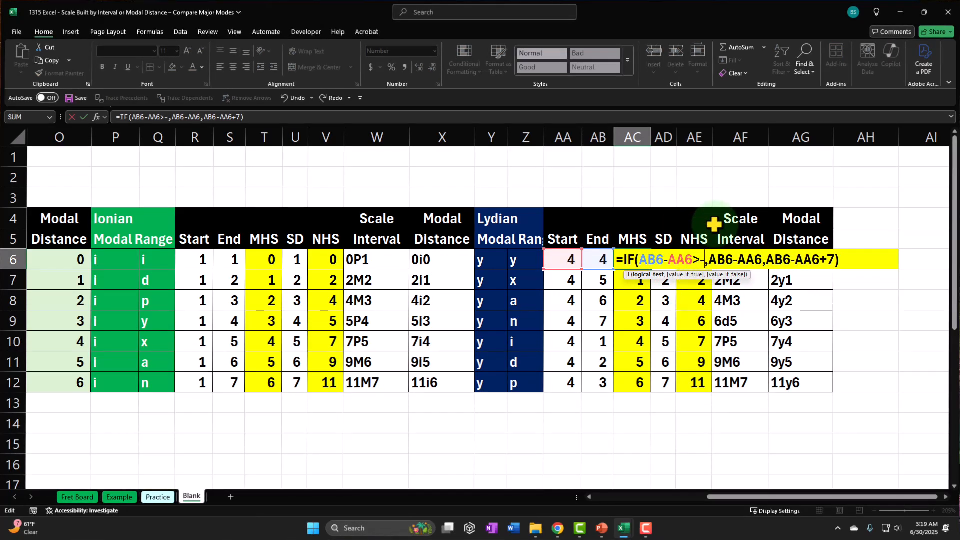
pyautogui.write('-1')
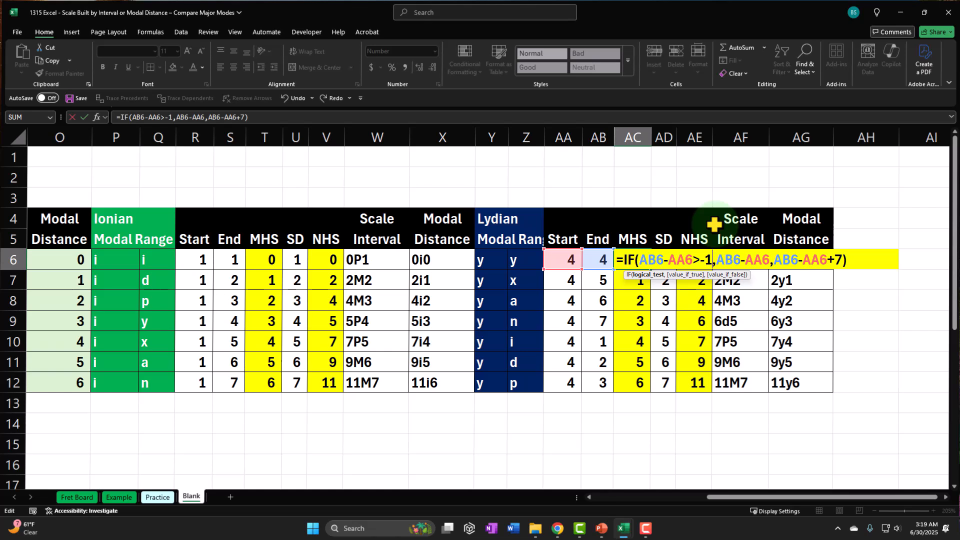
pyautogui.press('Return')
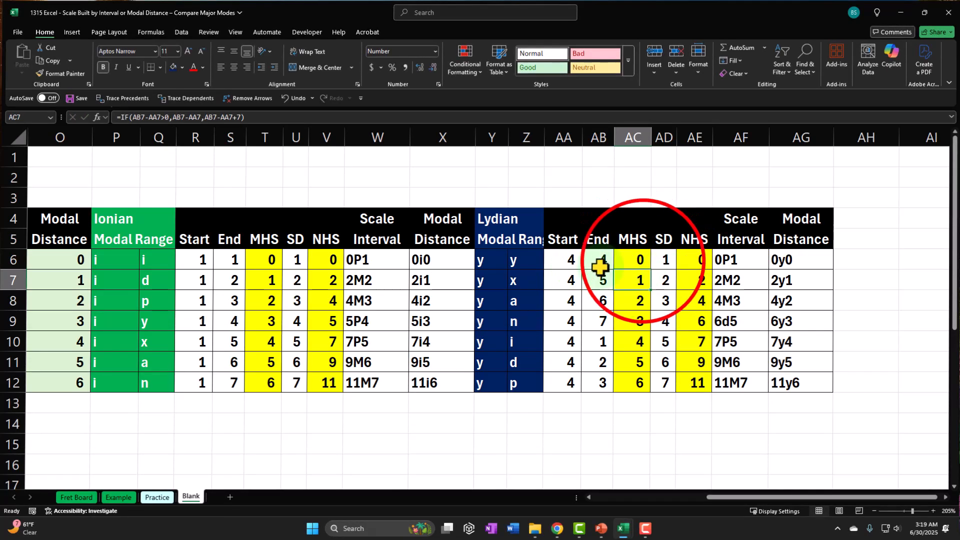
# Copy the MHS formula from AC6 into AC7:AC12 and into the Ionian MHS cells T6:T12
pyautogui.click(639, 260)
pyautogui.hotkey('ctrl', 'c')
pyautogui.moveTo(642, 279); pyautogui.dragTo(634, 381)
pyautogui.hotkey('ctrl', 'v')
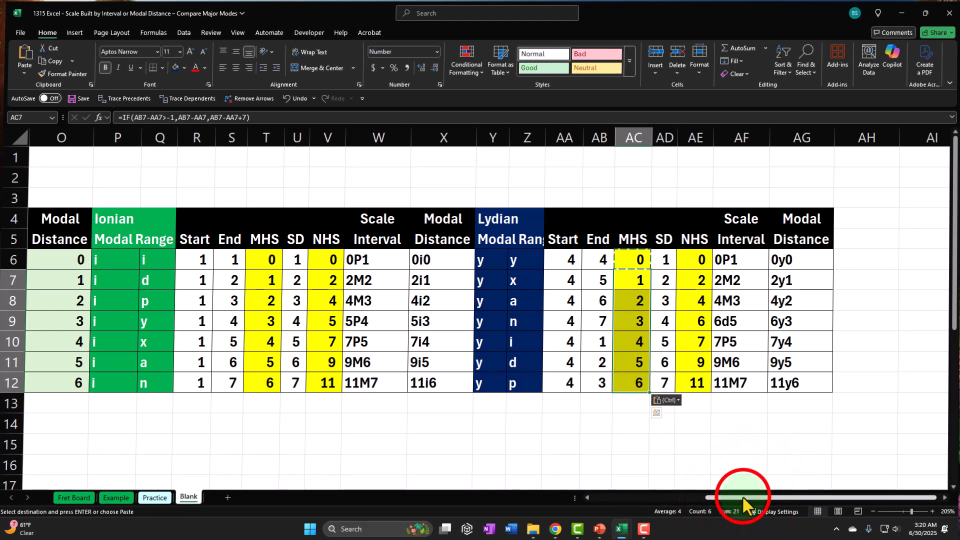
pyautogui.moveTo(742, 496); pyautogui.dragTo(694, 497)
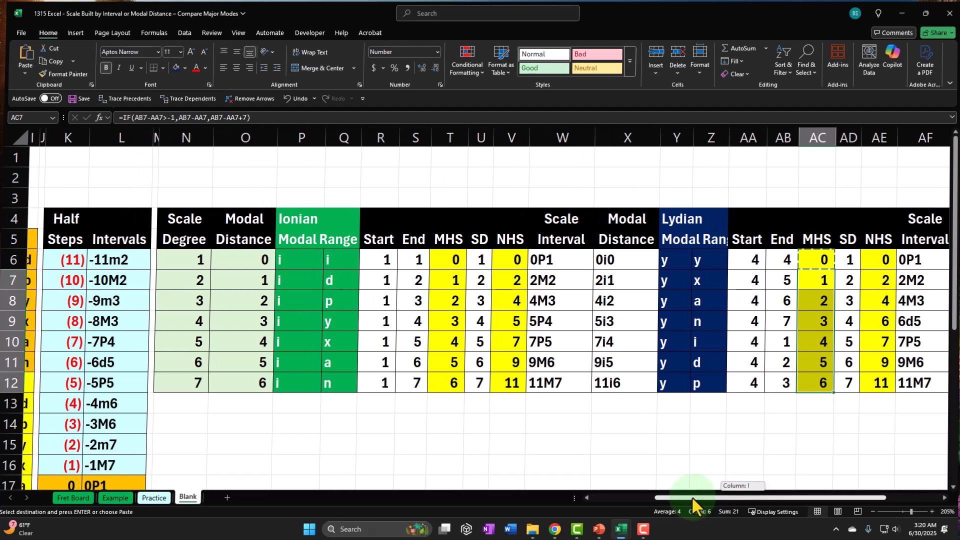
pyautogui.moveTo(436, 268); pyautogui.dragTo(444, 381)
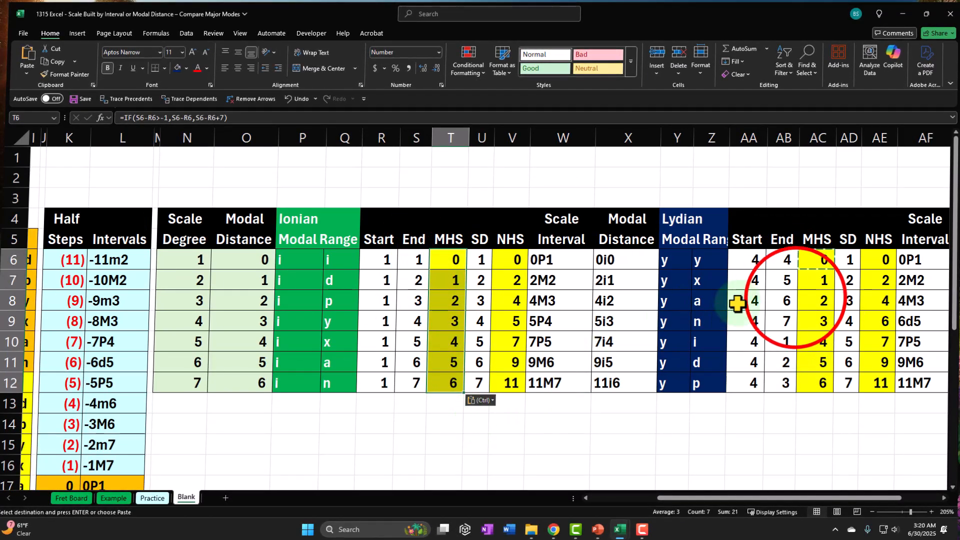
# Examine the Lydian MHS formula in AC6 and the SD formula beside it in AD6
pyautogui.click(790, 299)
pyautogui.press('Right')
pyautogui.press('Right')
pyautogui.press('Right')
pyautogui.press('Right')
pyautogui.press('Right')
pyautogui.press('Right')
pyautogui.press('Right')
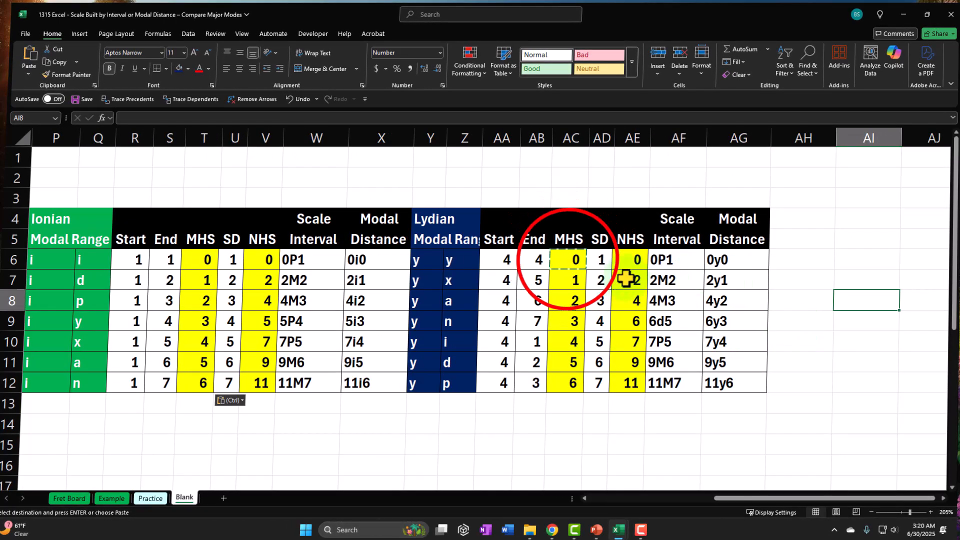
pyautogui.click(571, 259)
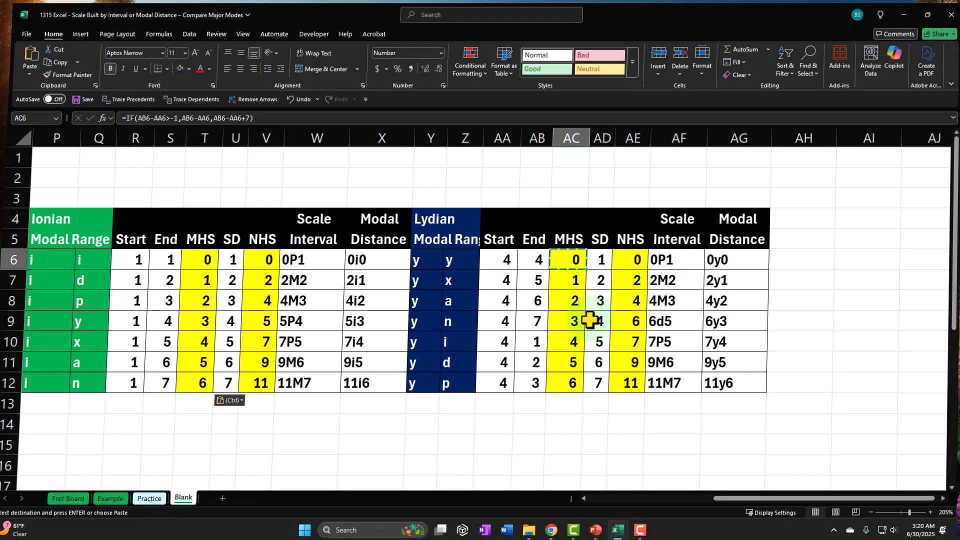
pyautogui.press('Right')
pyautogui.doubleClick(602, 261)
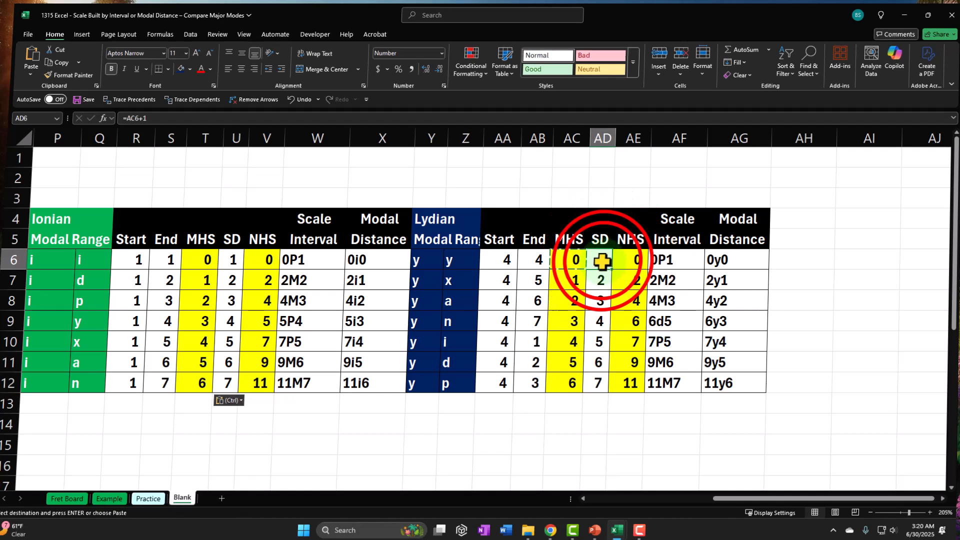
pyautogui.press('Return')
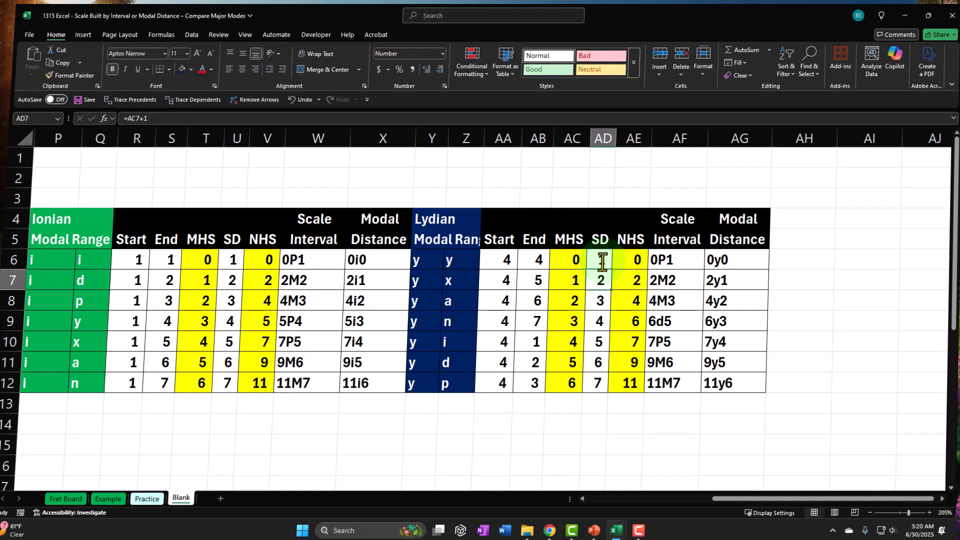
# Review the Lydian SD formulas from AD7 down to AD12
pyautogui.press('Down')
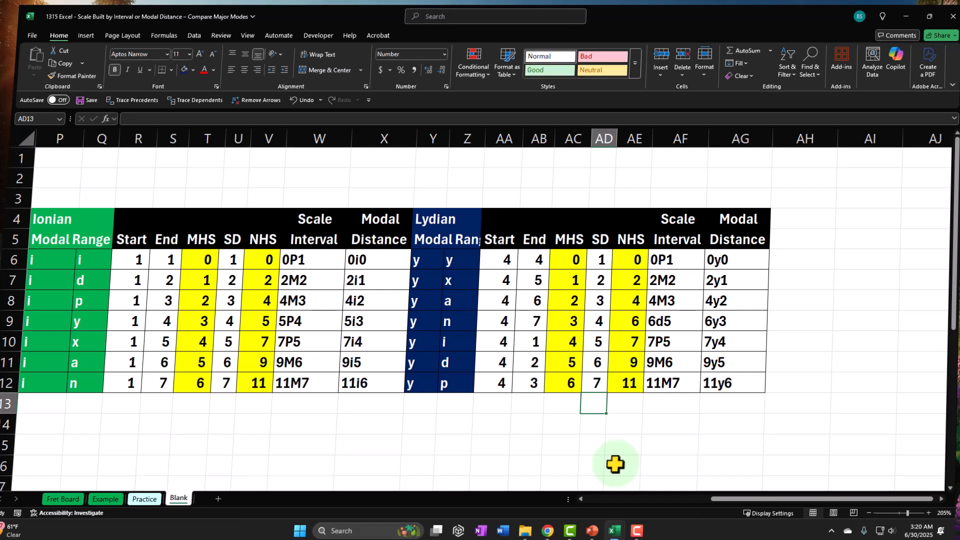
pyautogui.press('Up')
pyautogui.press('Up')
pyautogui.press('Up')
pyautogui.press('Up')
pyautogui.press('Up')
pyautogui.press('Up')
pyautogui.press('Up')
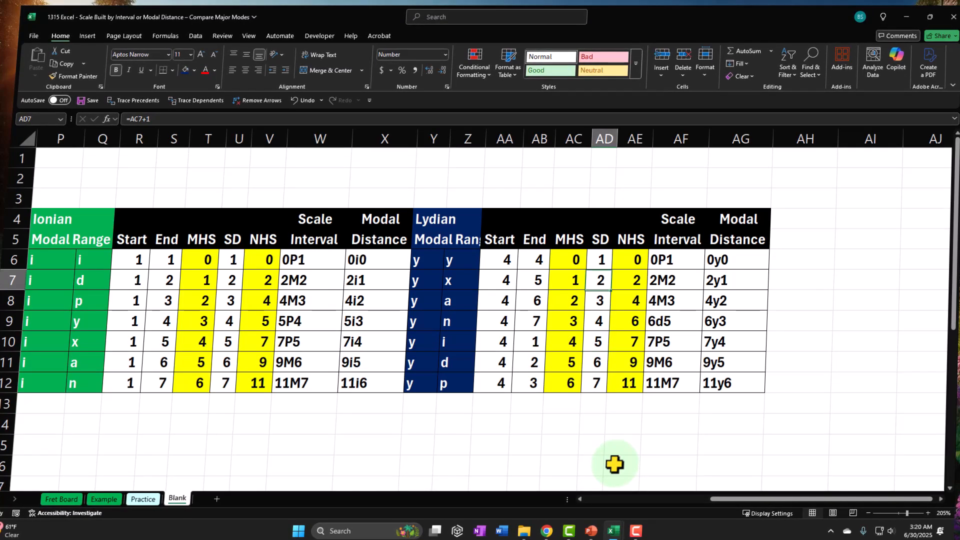
# Review the Lydian MHS formulas in AC6 through AC9
pyautogui.press('Left')
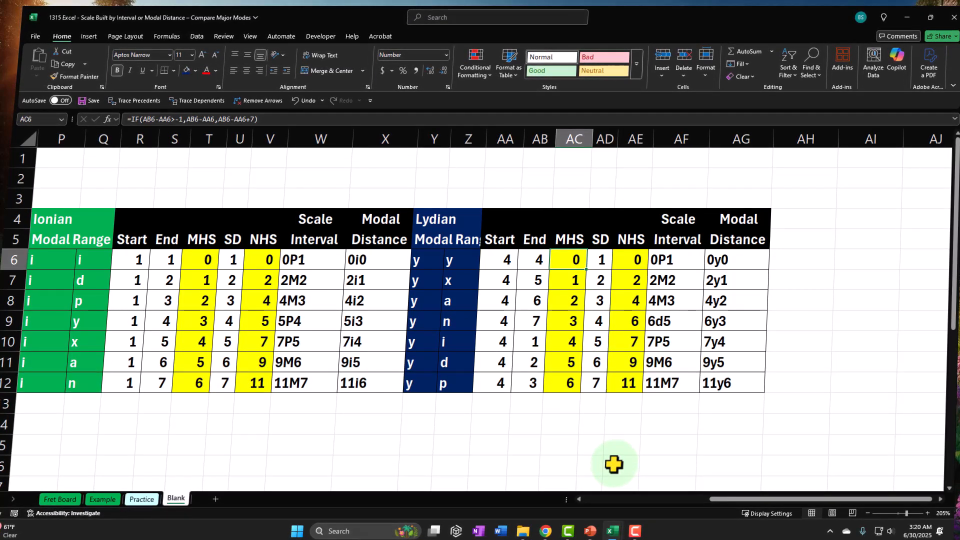
pyautogui.press('Down')
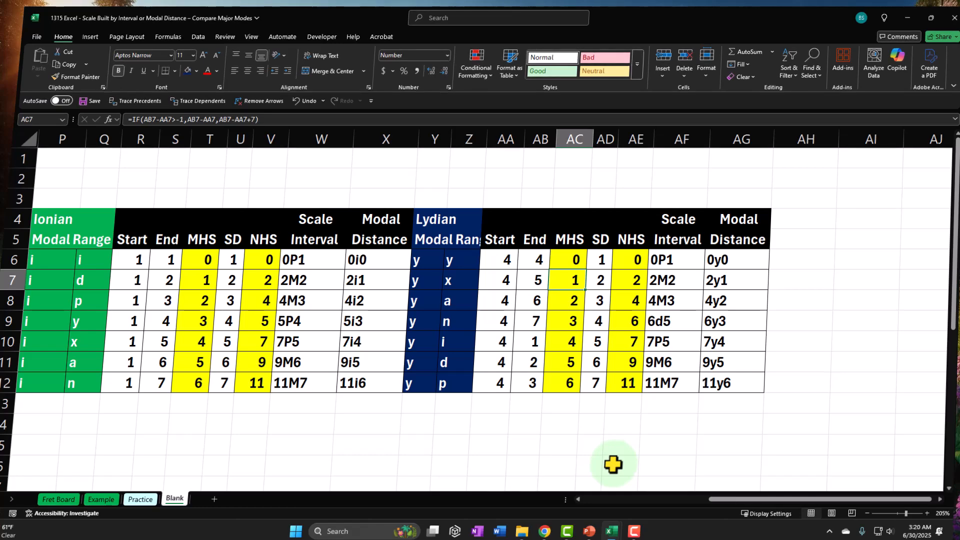
pyautogui.press('Up')
pyautogui.press('Down')
pyautogui.press('Down')
pyautogui.press('Down')
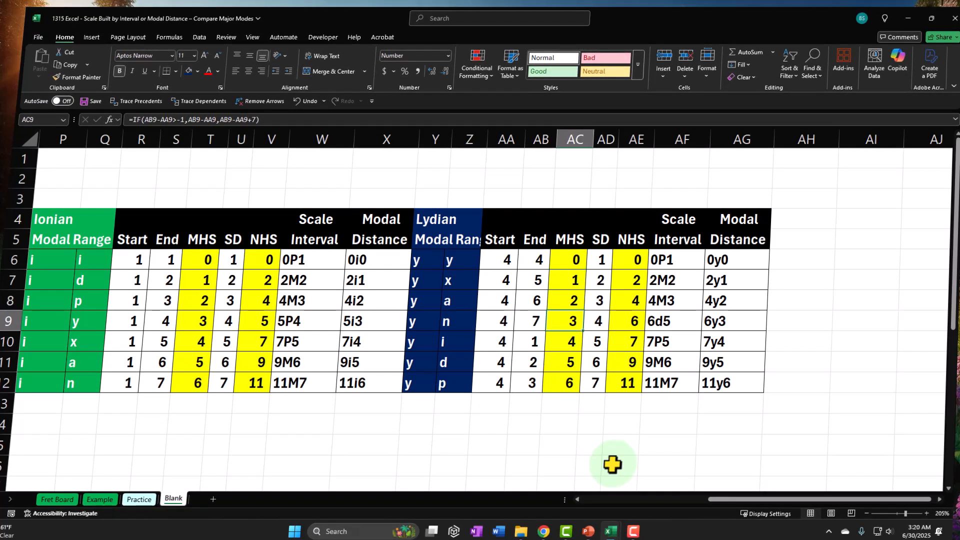
pyautogui.press('Up')
pyautogui.press('Up')
pyautogui.press('Up')
pyautogui.press('Up')
pyautogui.press('Up')
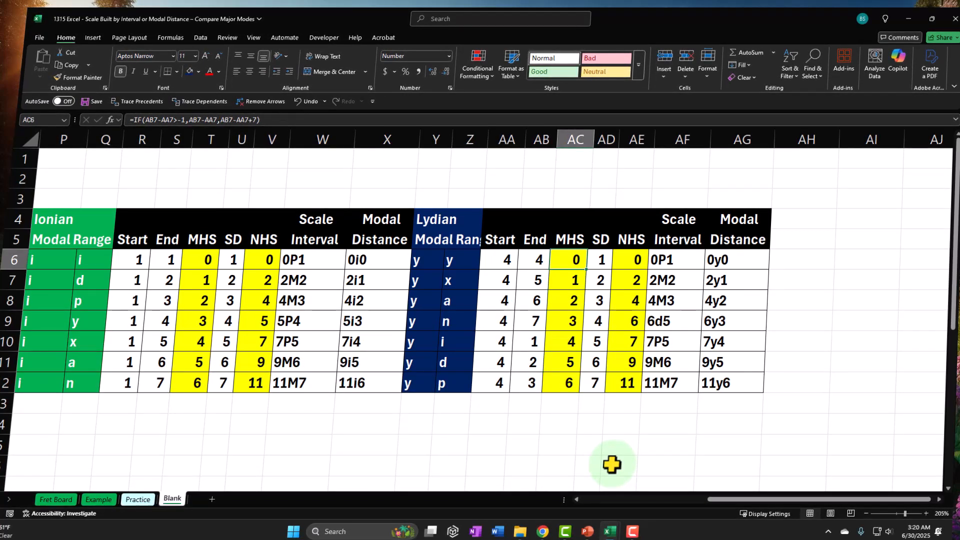
# Go through the Lydian SD numbers down to AD12 and compare the MHS in AC6 with the modal range letter in Y6
pyautogui.press('Right')
pyautogui.press('Down')
pyautogui.press('Down')
pyautogui.press('Down')
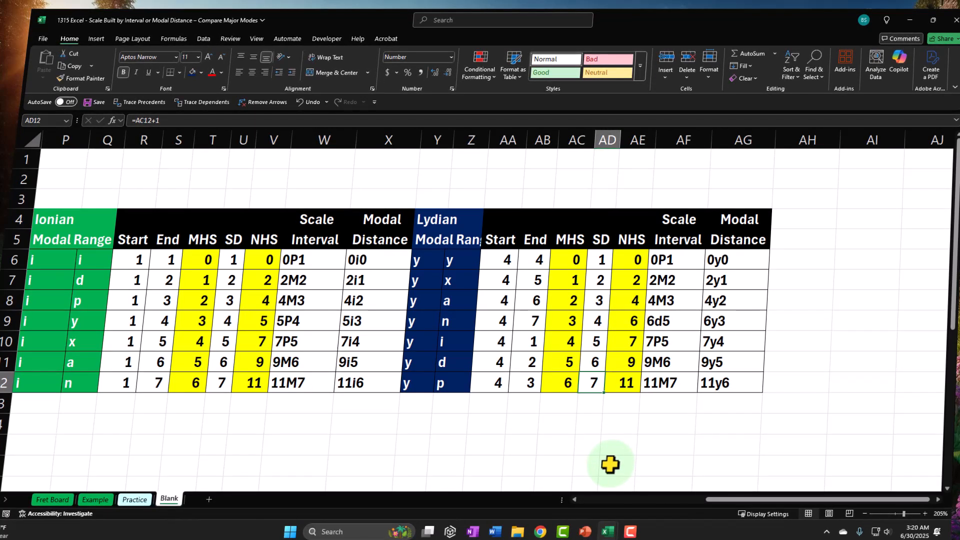
pyautogui.click(572, 258)
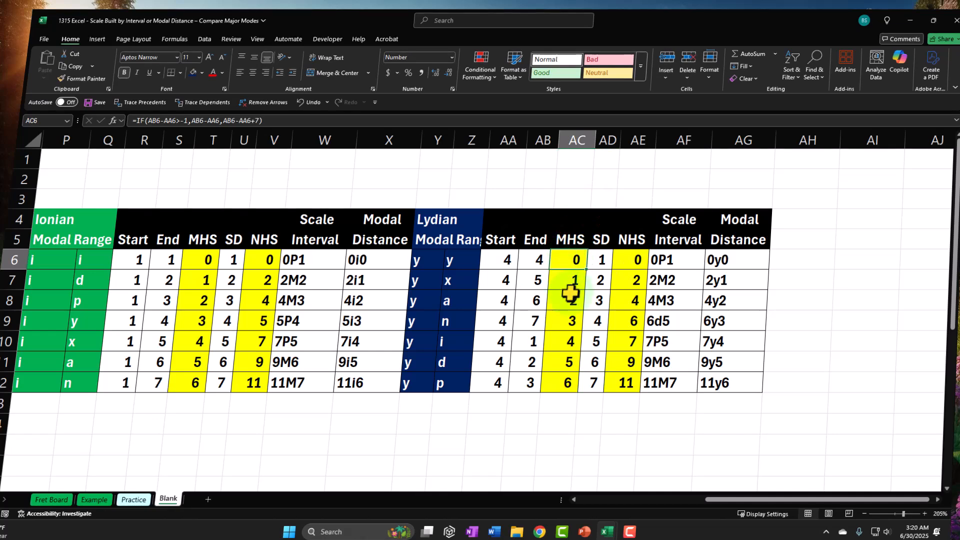
pyautogui.click(427, 263)
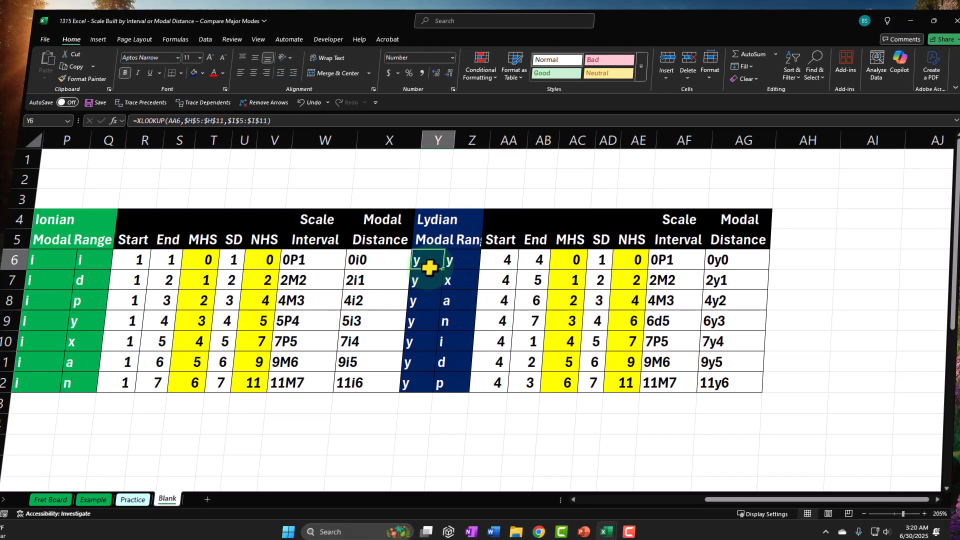
# Examine the Lydian scale interval lookup formula in AF6 and its reference to the NHS in AE6
pyautogui.press('Right')
pyautogui.press('Right')
pyautogui.press('Right')
pyautogui.press('Right')
pyautogui.press('Right')
pyautogui.press('Right')
pyautogui.press('Right')
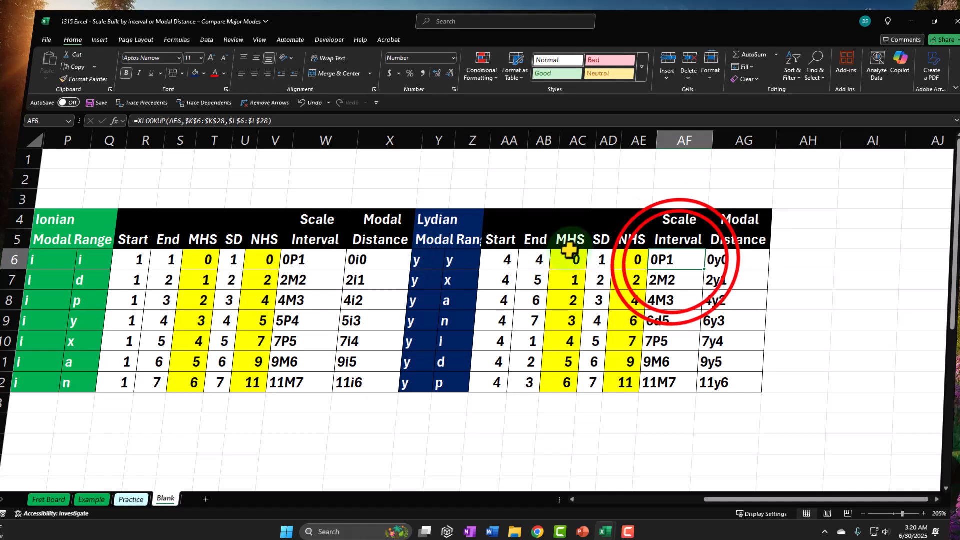
pyautogui.doubleClick(685, 257)
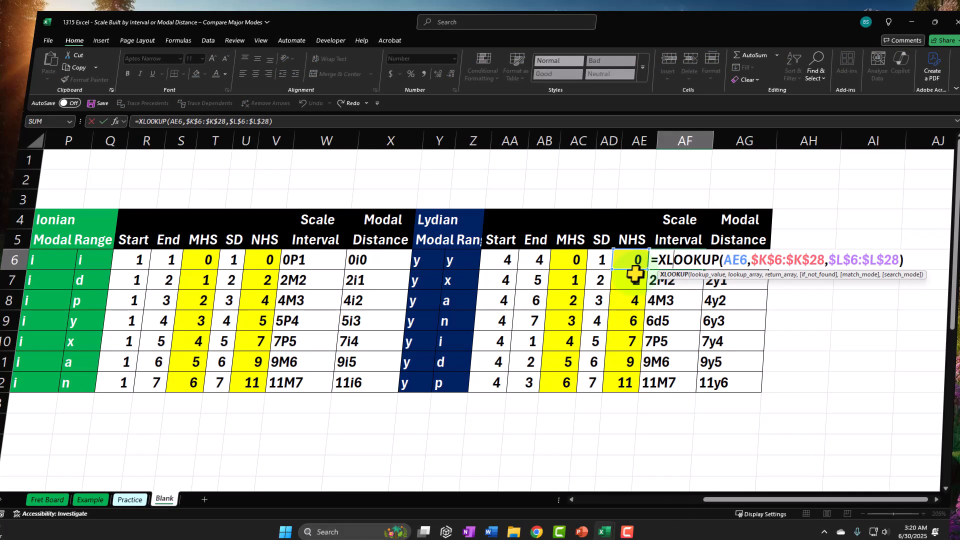
pyautogui.moveTo(753, 498)
pyautogui.mouseDown()
pyautogui.moveTo(606, 516)
pyautogui.moveTo(588, 497)
pyautogui.moveTo(757, 508)
pyautogui.mouseUp()
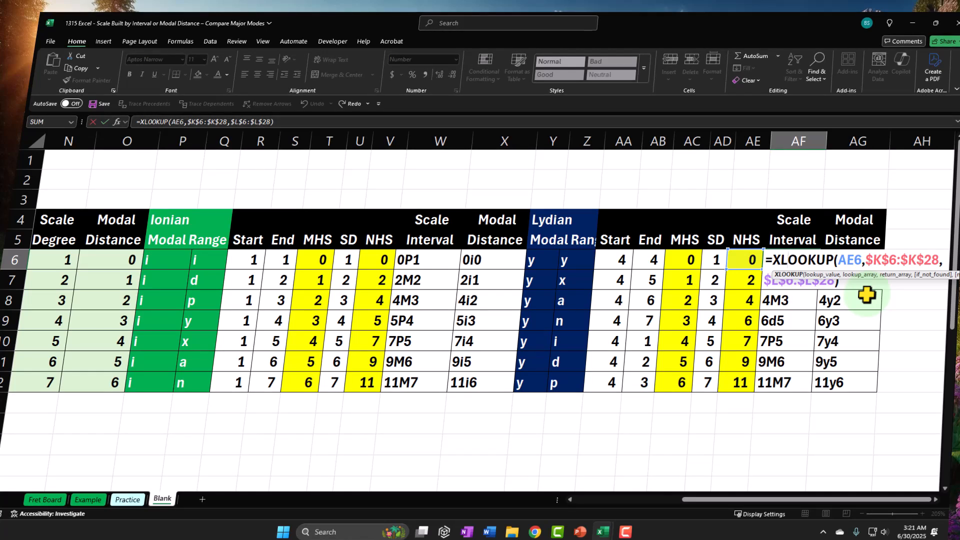
pyautogui.press('Return')
# Trace the AF6 formula's lookup ranges K6:K28 and L6:L28 through the half steps and intervals table
pyautogui.press('Right')
pyautogui.press('Right')
pyautogui.press('Right')
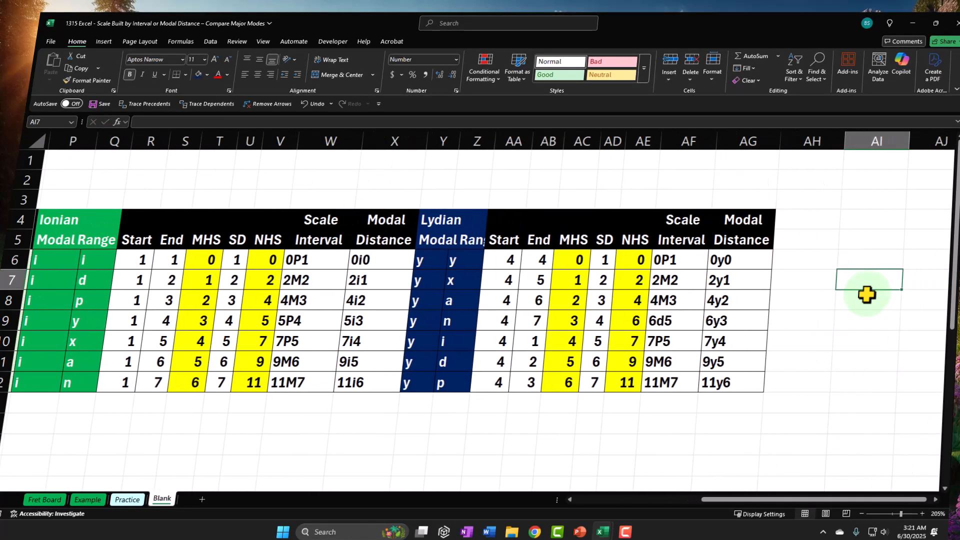
pyautogui.doubleClick(672, 259)
pyautogui.moveTo(729, 500); pyautogui.dragTo(610, 512)
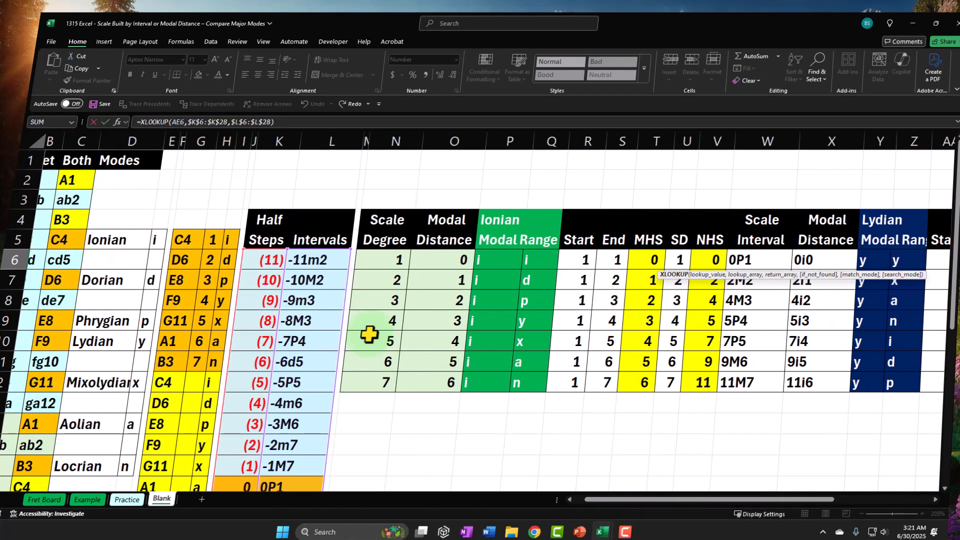
pyautogui.scroll(-3, 268, 382)
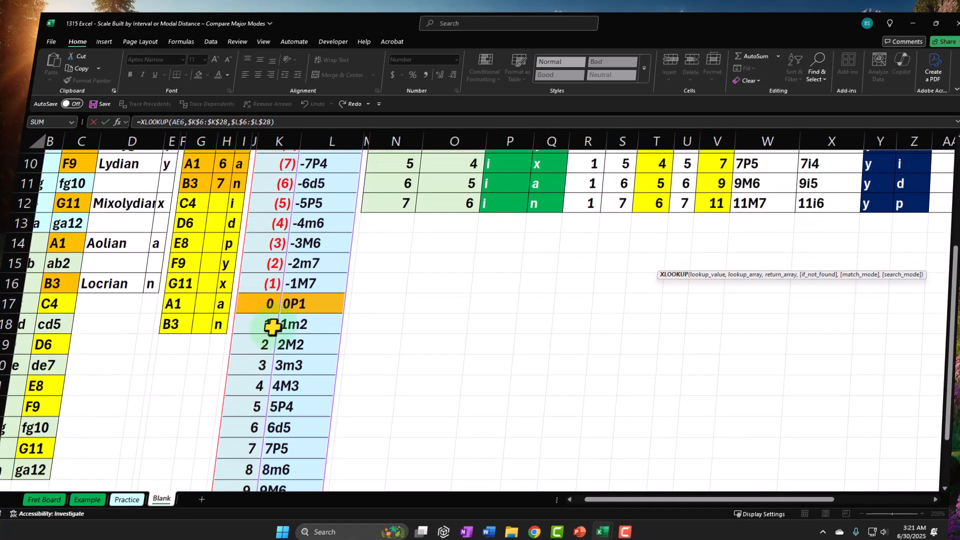
pyautogui.scroll(-1, 299, 370)
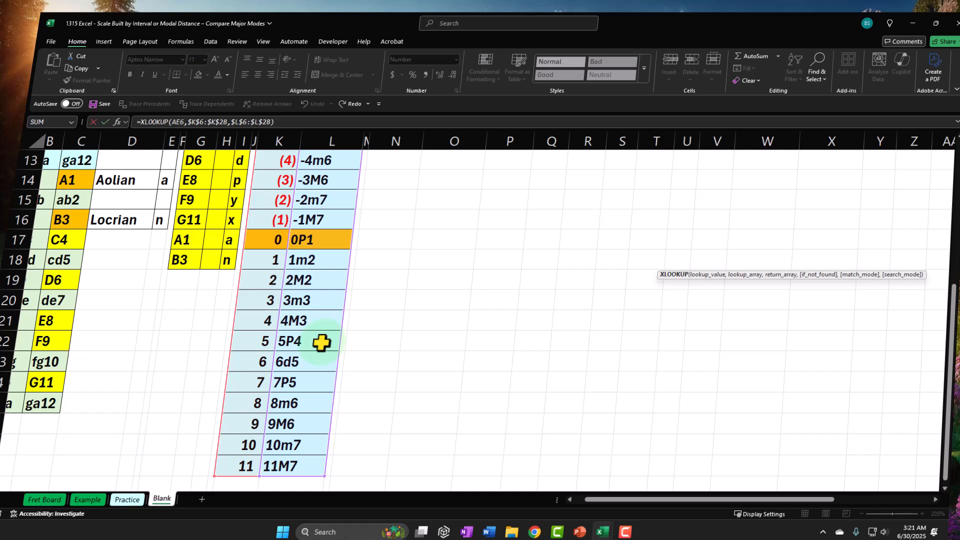
pyautogui.press('Escape')
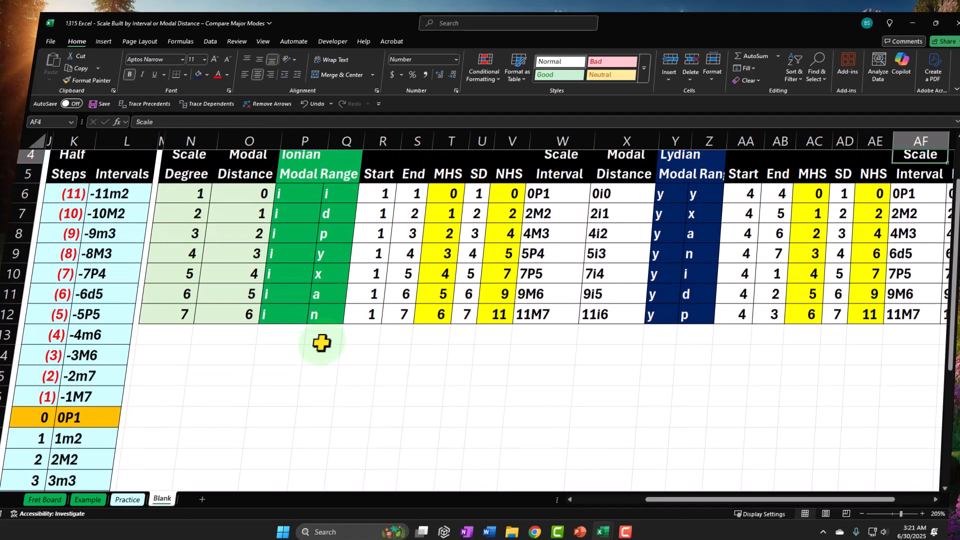
# Examine the Lydian modal distance formula in AG6 and the cells AE6, Y6 and AC6 it joins
pyautogui.press('Right')
pyautogui.press('Up')
pyautogui.press('Left')
pyautogui.press('Left')
pyautogui.press('Left')
pyautogui.press('Down')
pyautogui.press('Down')
pyautogui.press('Down')
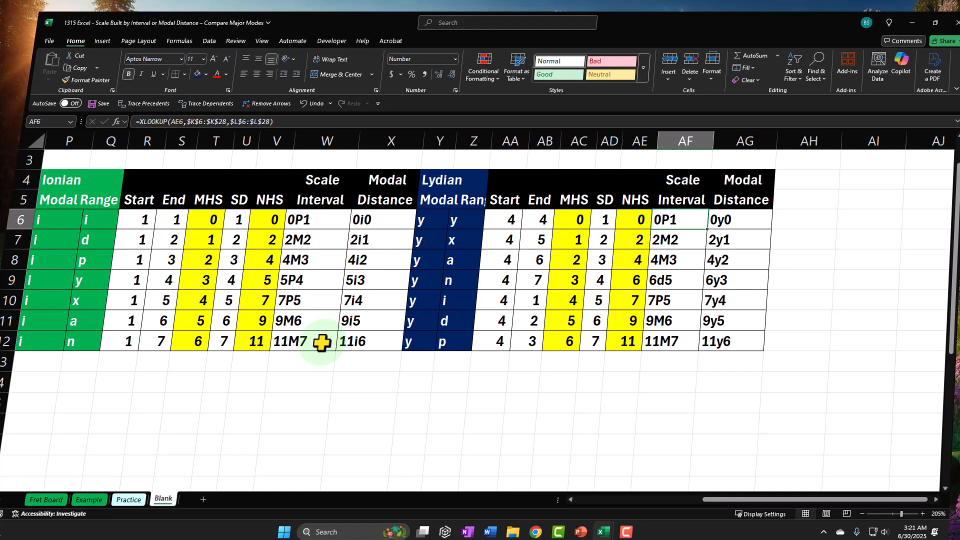
pyautogui.doubleClick(735, 219)
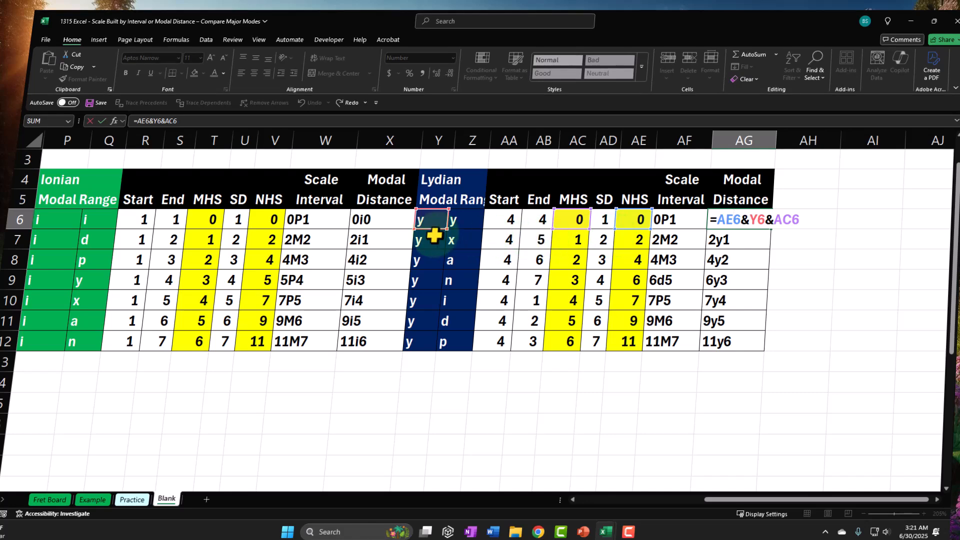
pyautogui.press('Return')
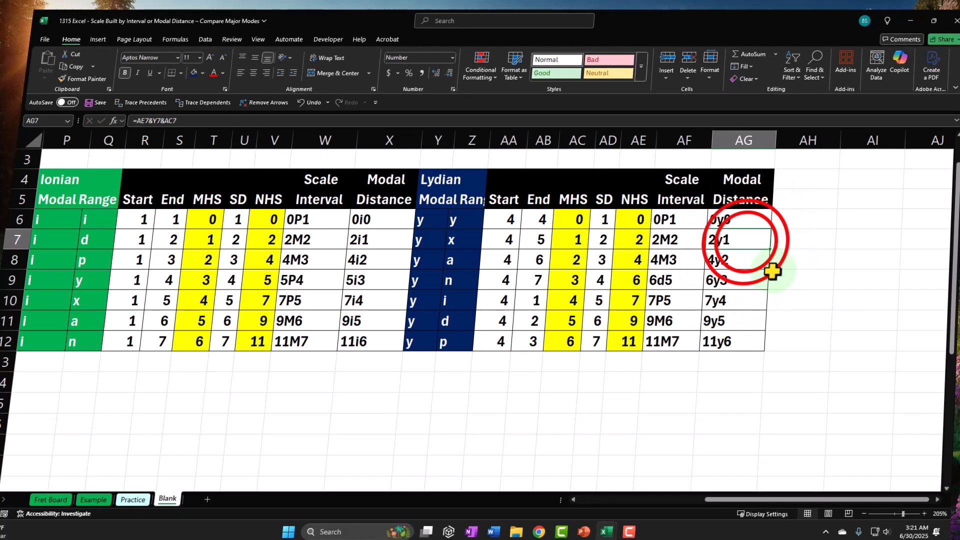
# Inspect the Lydian Modal Distance formula in AG7 and the Scale Interval formula in AF7
pyautogui.doubleClick(744, 241)
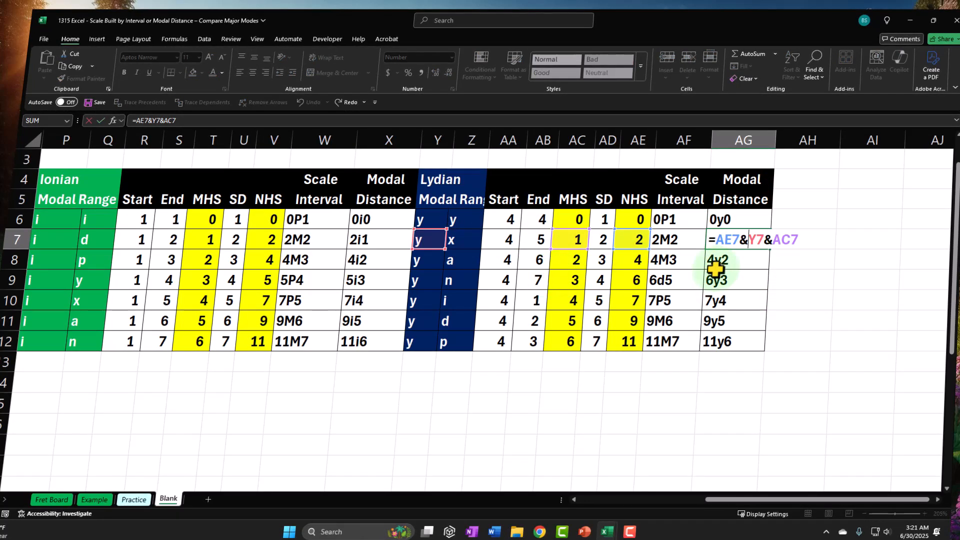
pyautogui.press('Return')
pyautogui.press('Up')
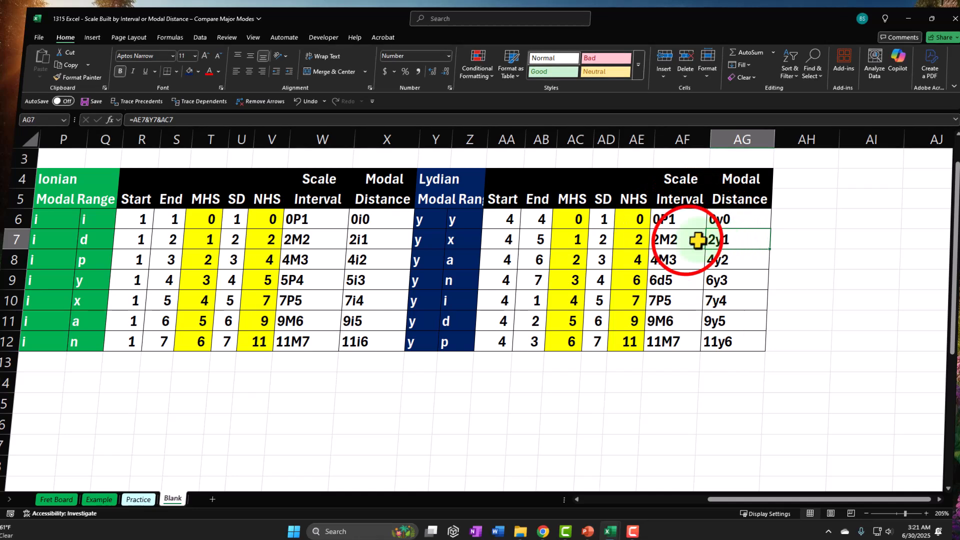
pyautogui.click(681, 240)
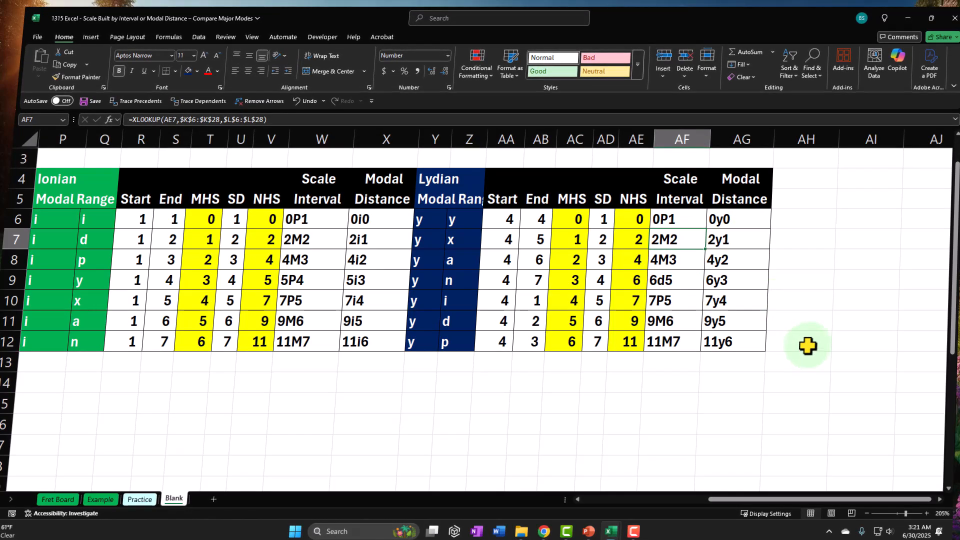
# Review row 7 from the Lydian table back through the Ionian table to the Intervals column
pyautogui.press('Left')
pyautogui.press('Left')
pyautogui.press('Left')
pyautogui.press('Left')
pyautogui.press('Left')
pyautogui.press('Left')
pyautogui.press('Left')
pyautogui.press('Left')
pyautogui.press('Left')
pyautogui.press('Left')
pyautogui.press('Left')
pyautogui.press('Left')
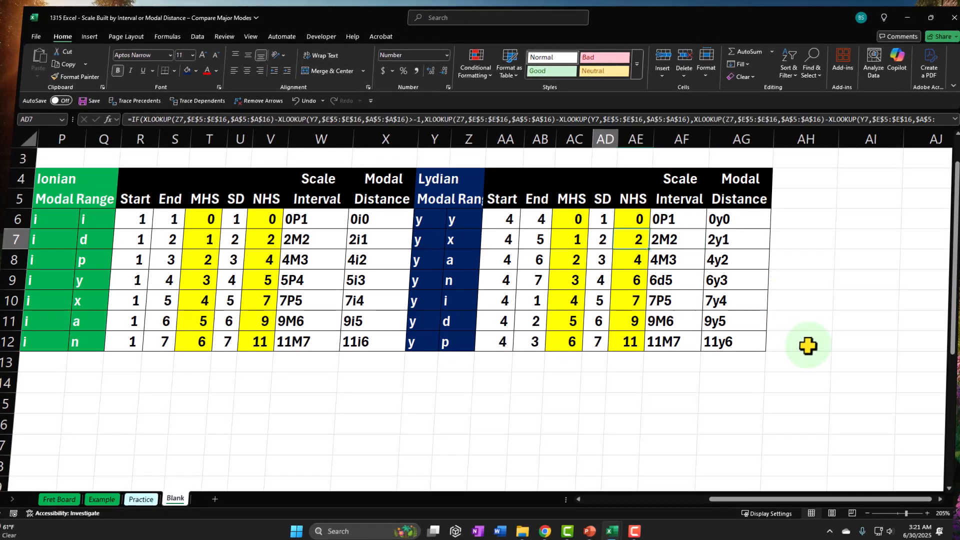
pyautogui.press('Left')
pyautogui.press('Left')
pyautogui.press('Left')
pyautogui.press('Left')
pyautogui.press('Left')
pyautogui.press('Left')
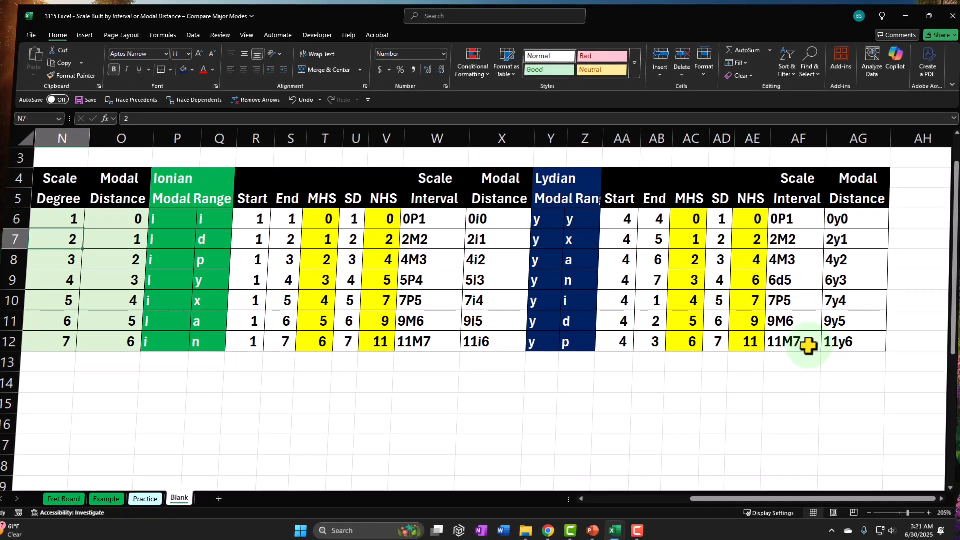
pyautogui.press('Left')
pyautogui.press('Left')
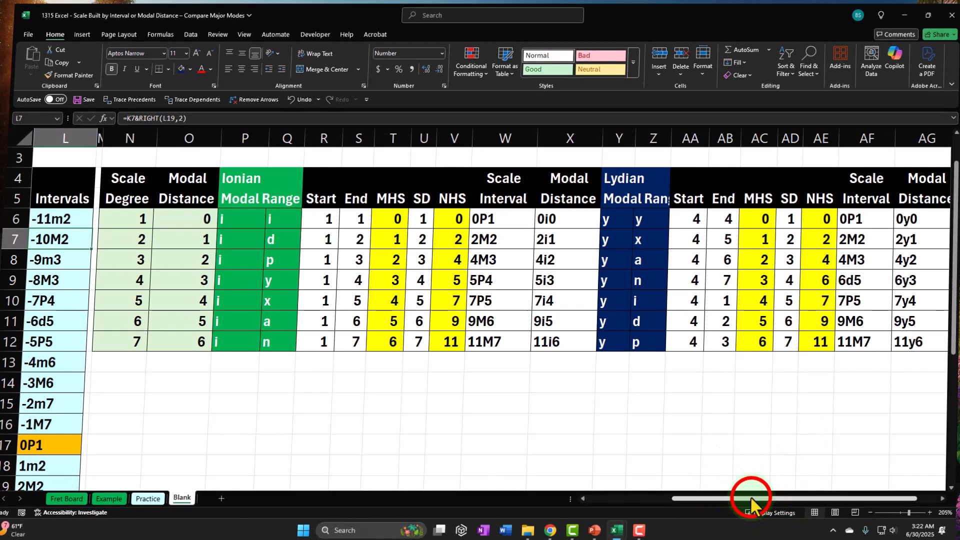
pyautogui.moveTo(749, 498); pyautogui.dragTo(758, 497)
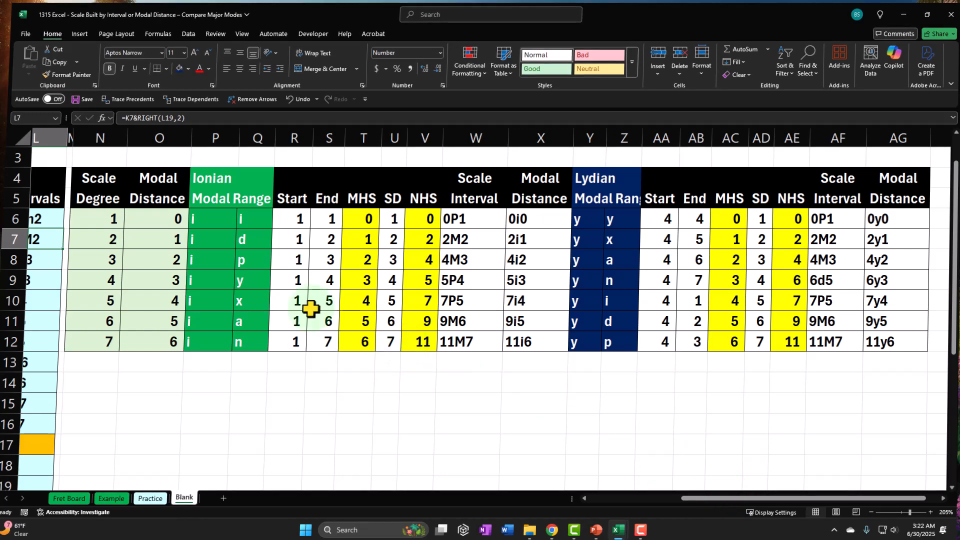
# Compare the reference columns N6:O12 with the SD and NHS columns of the Ionian and Lydian tables, including Lydian cells AC6:AE6
pyautogui.moveTo(110, 219); pyautogui.dragTo(135, 332)
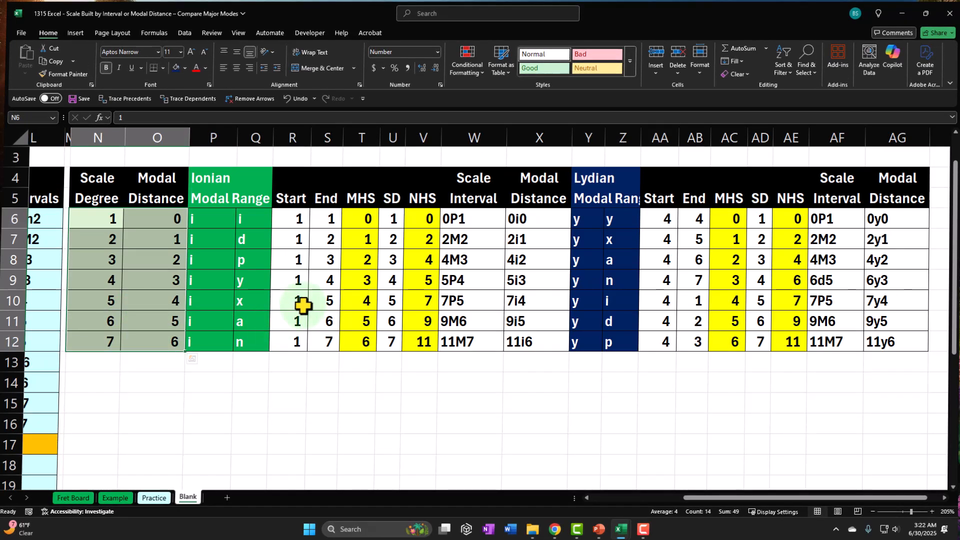
pyautogui.moveTo(396, 218); pyautogui.dragTo(407, 336)
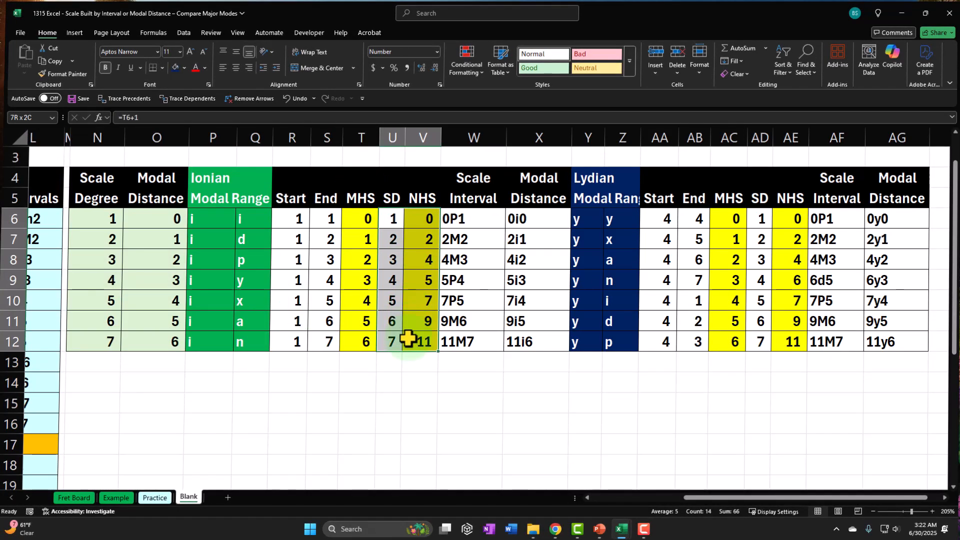
pyautogui.moveTo(757, 218); pyautogui.dragTo(783, 338)
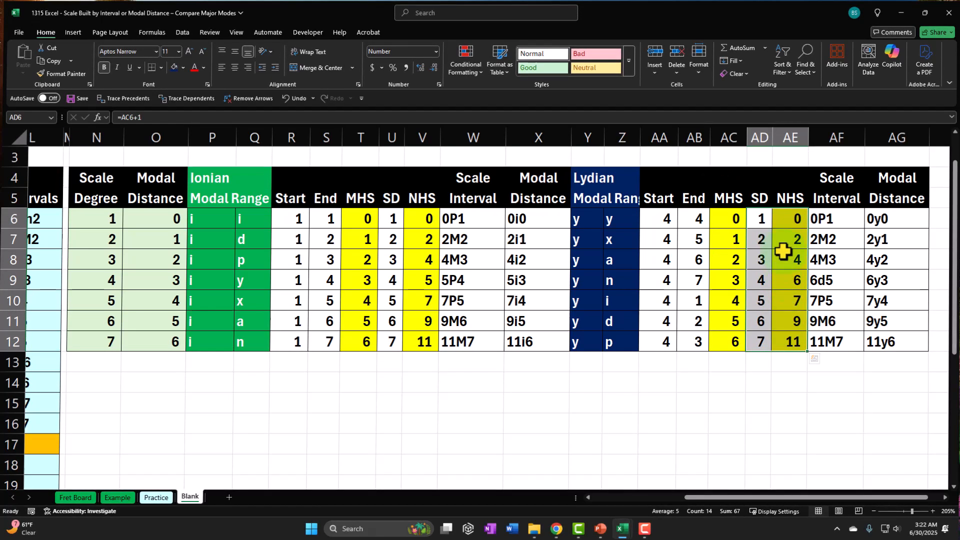
pyautogui.moveTo(735, 218); pyautogui.dragTo(775, 224)
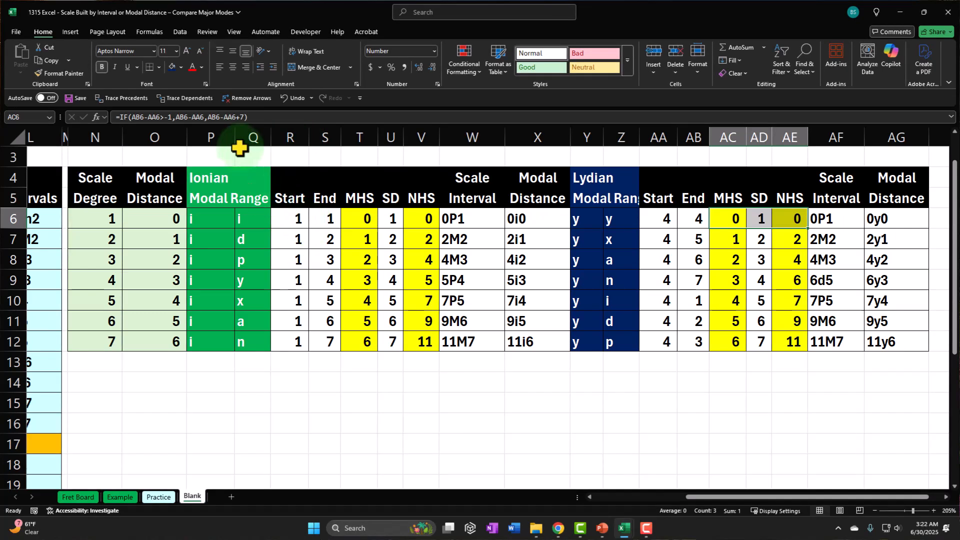
# Hide the Ionian helper columns Q through V, from Range to NHS
pyautogui.click(216, 136)
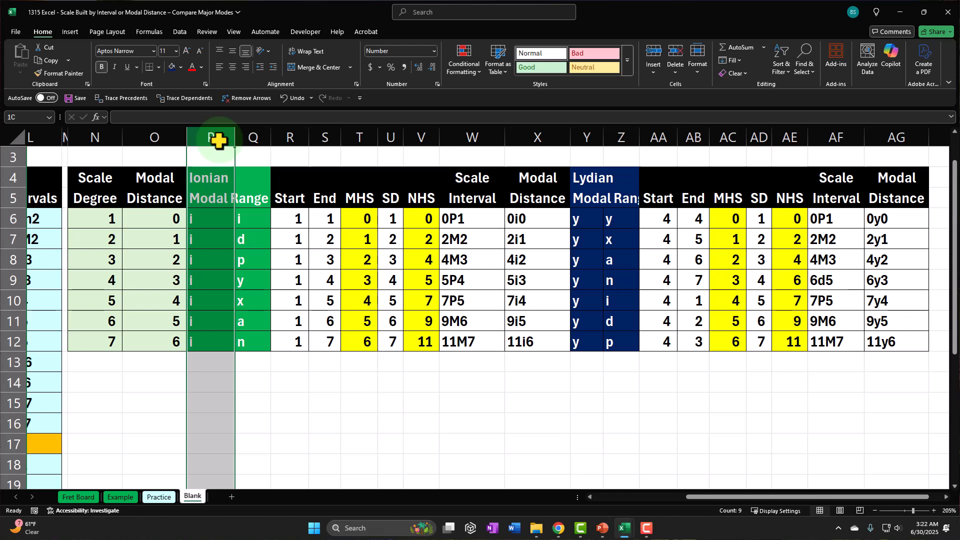
pyautogui.click(252, 136)
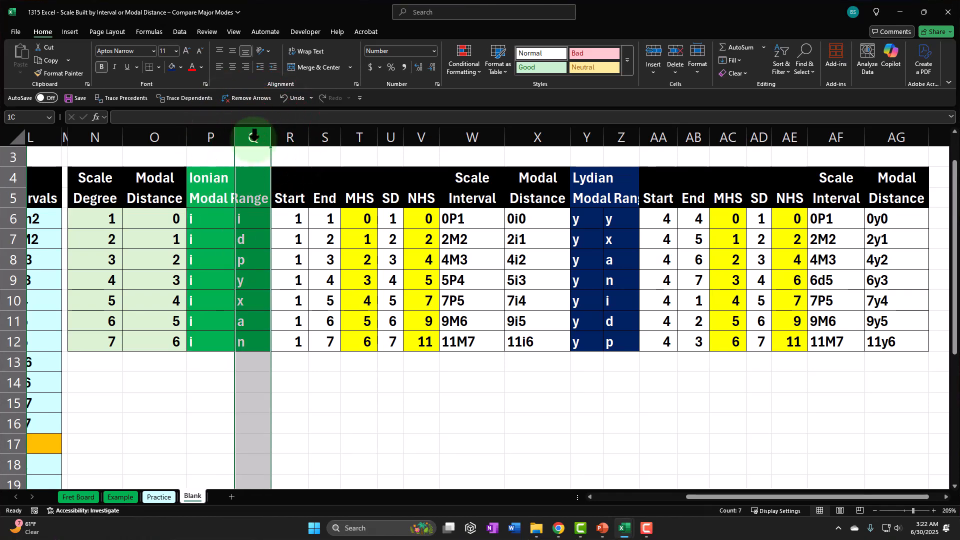
pyautogui.moveTo(254, 136); pyautogui.dragTo(407, 146)
pyautogui.rightClick(372, 270)
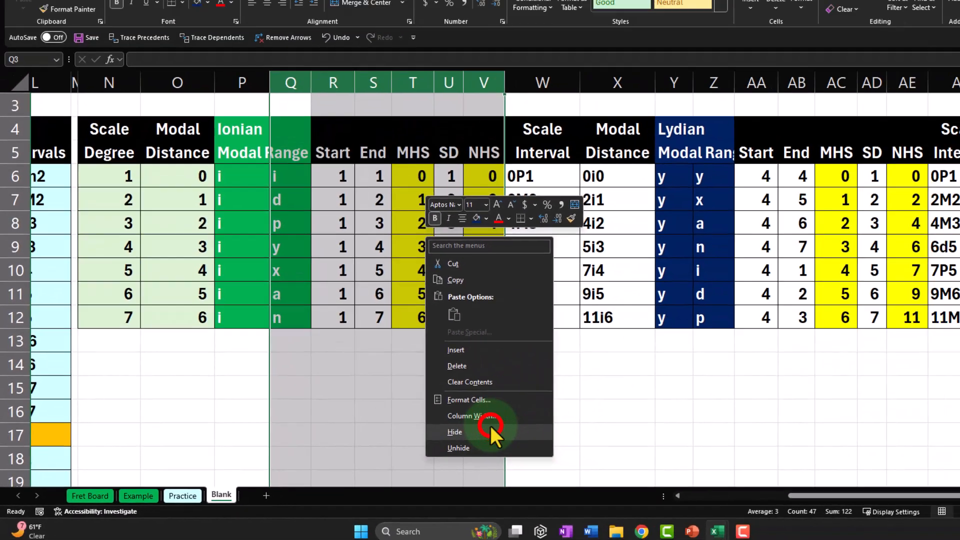
pyautogui.click(490, 424)
pyautogui.click(450, 407)
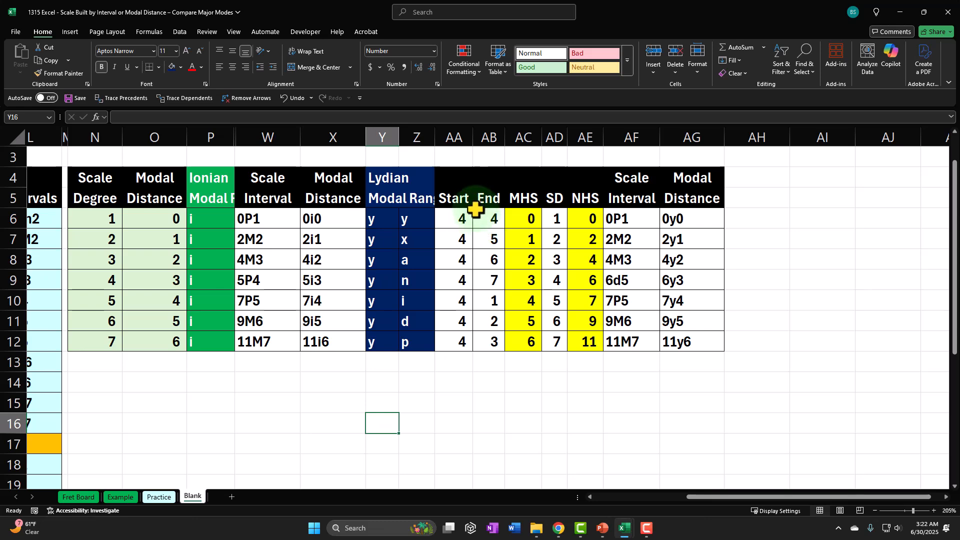
# Hide the Lydian helper columns Z through AE, from Range to NHS
pyautogui.click(419, 138)
pyautogui.moveTo(419, 135); pyautogui.dragTo(570, 156)
pyautogui.rightClick(522, 230)
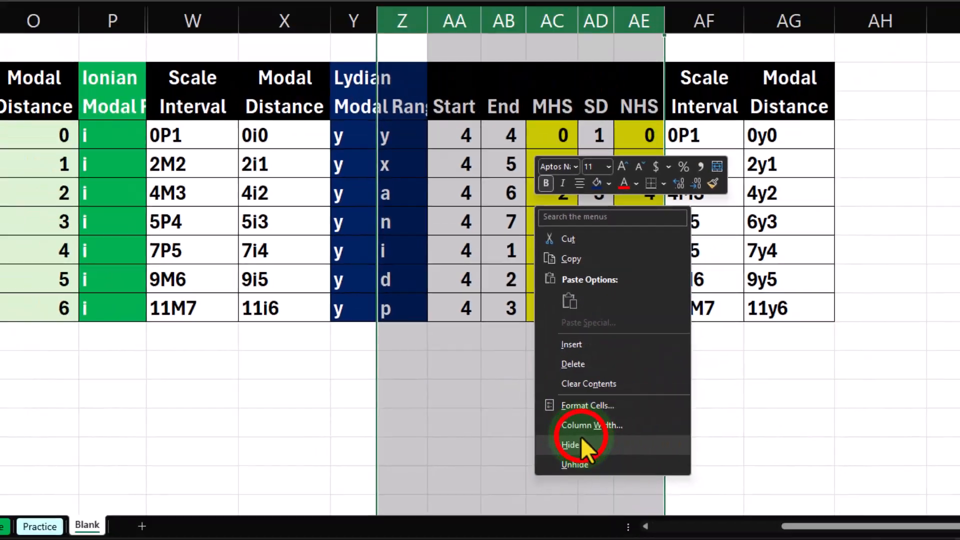
pyautogui.click(570, 445)
pyautogui.click(193, 395)
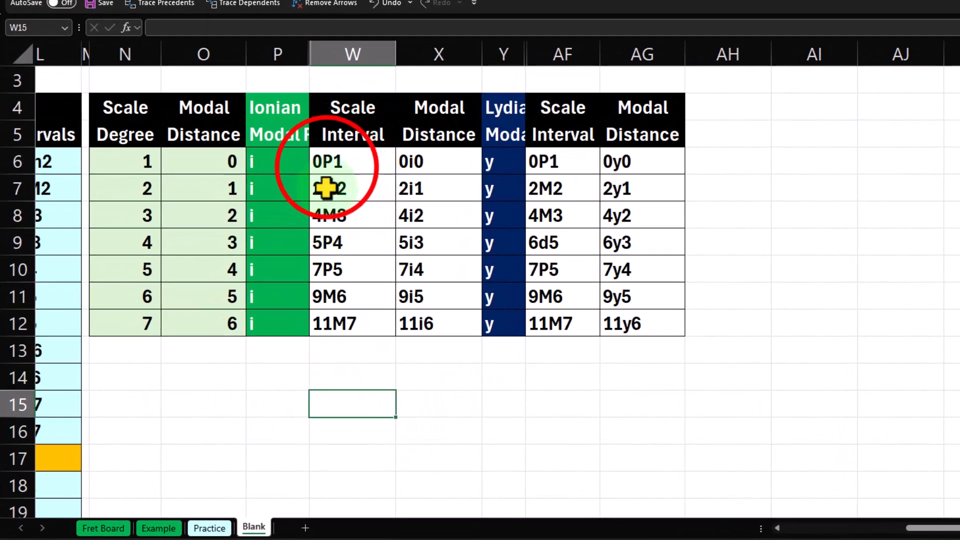
# Compare the Ionian and Lydian scale intervals and modal distances for scale degree 1 in row 6
pyautogui.click(327, 161)
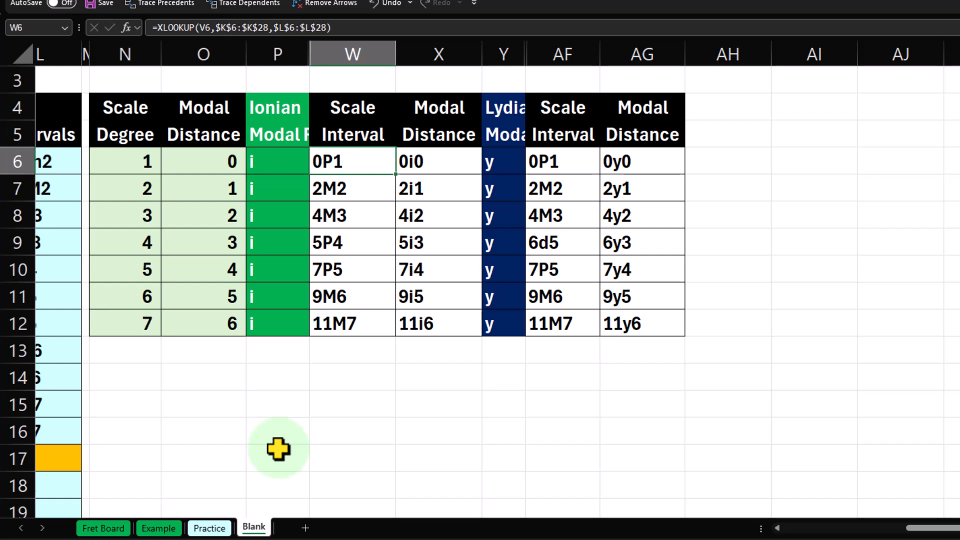
pyautogui.press('Right')
pyautogui.press('Right')
pyautogui.press('Right')
pyautogui.press('Left')
pyautogui.press('Left')
pyautogui.press('Left')
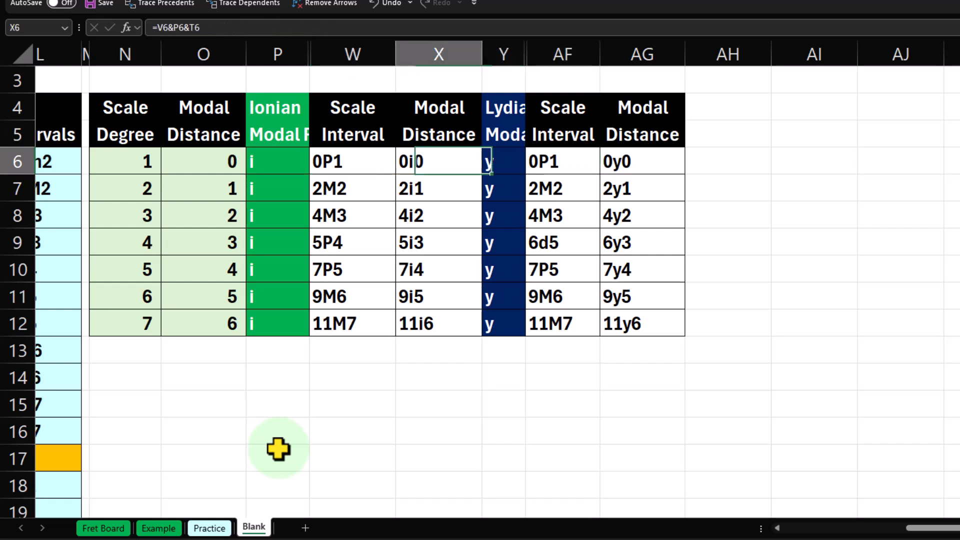
pyautogui.press('Left')
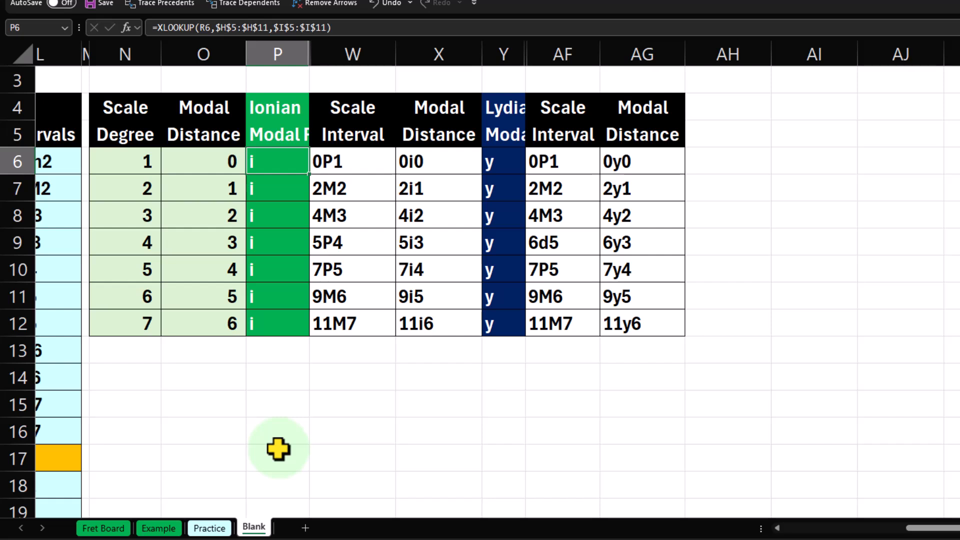
pyautogui.press('Right')
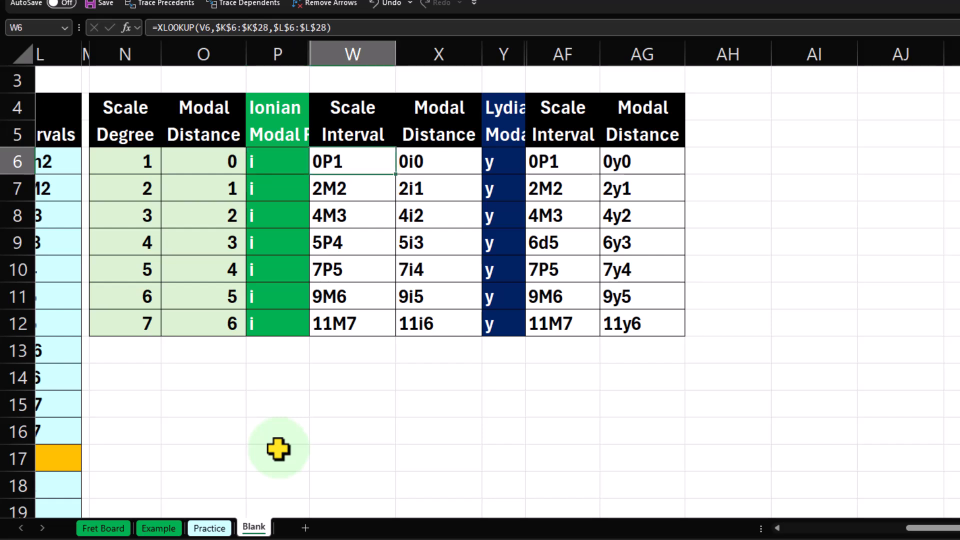
pyautogui.press('Right')
pyautogui.press('Right')
pyautogui.press('Right')
pyautogui.press('Right')
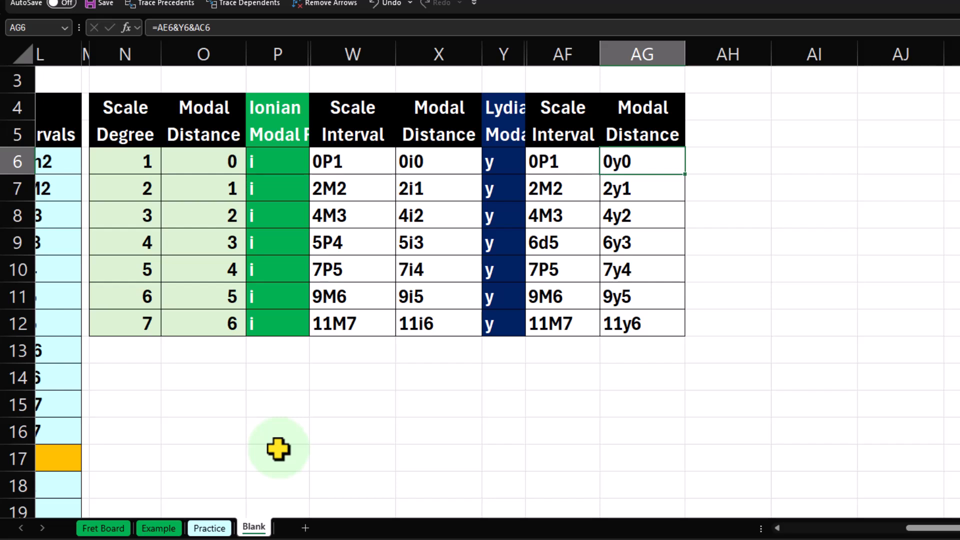
# Compare the Lydian and Ionian scale intervals and modal distances for scale degree 2 in row 7
pyautogui.press('Down')
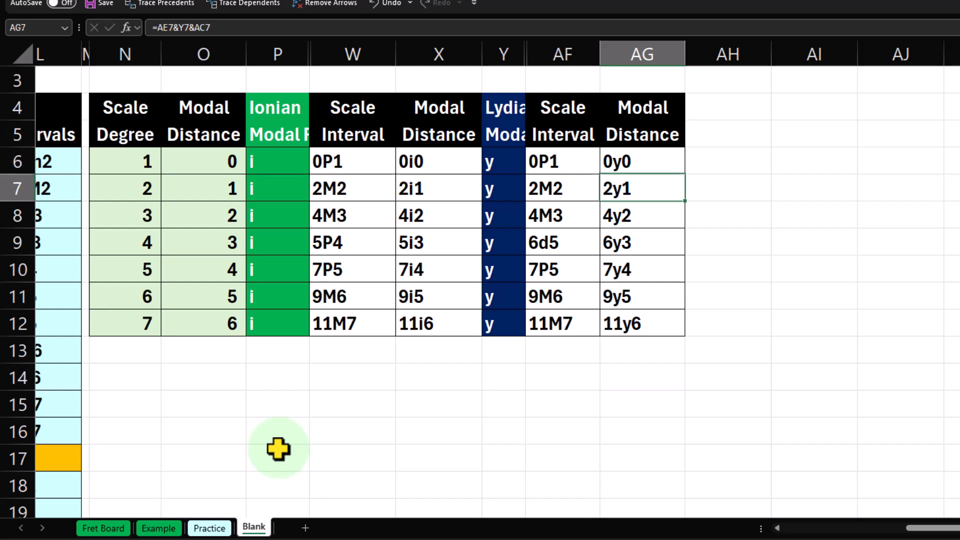
pyautogui.press('Left')
pyautogui.press('Left')
pyautogui.press('Left')
pyautogui.press('Left')
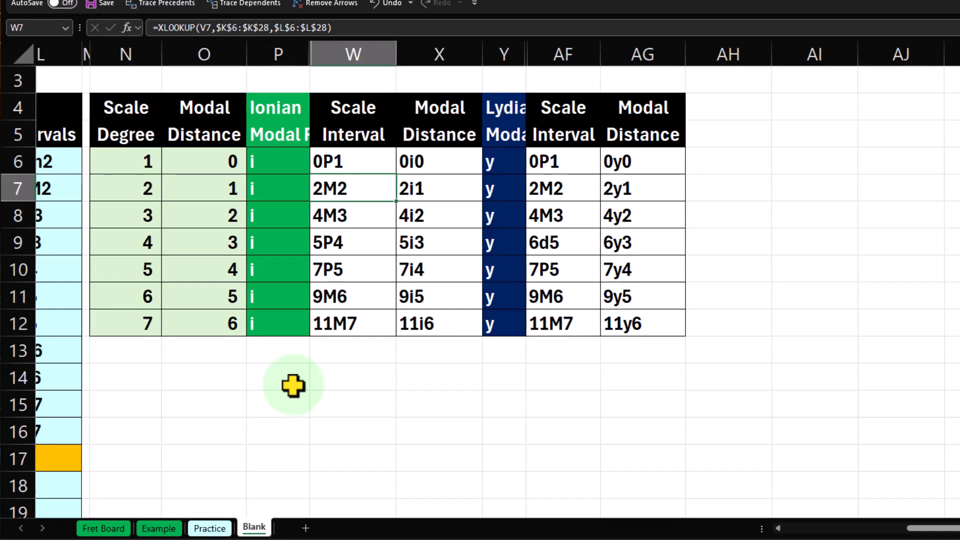
pyautogui.press('Right')
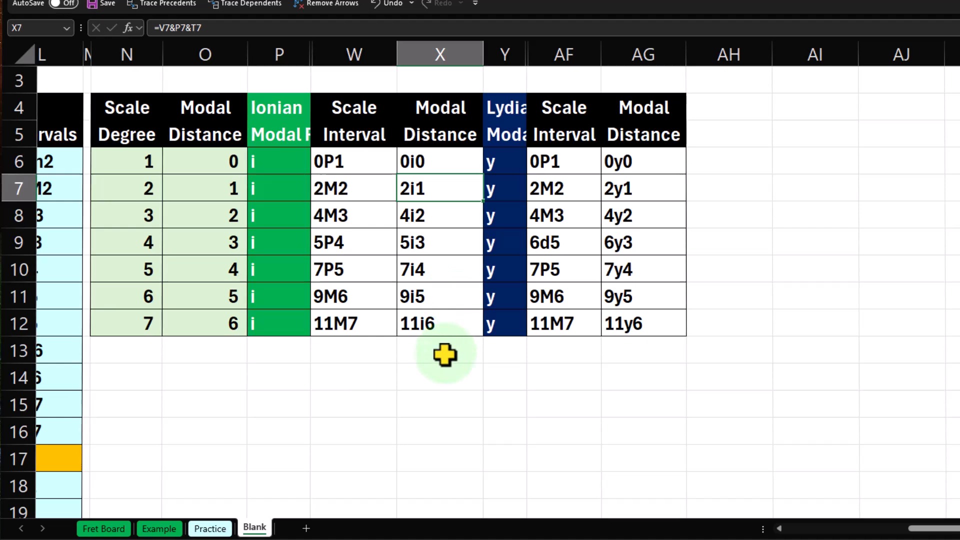
pyautogui.press('Right')
pyautogui.press('Right')
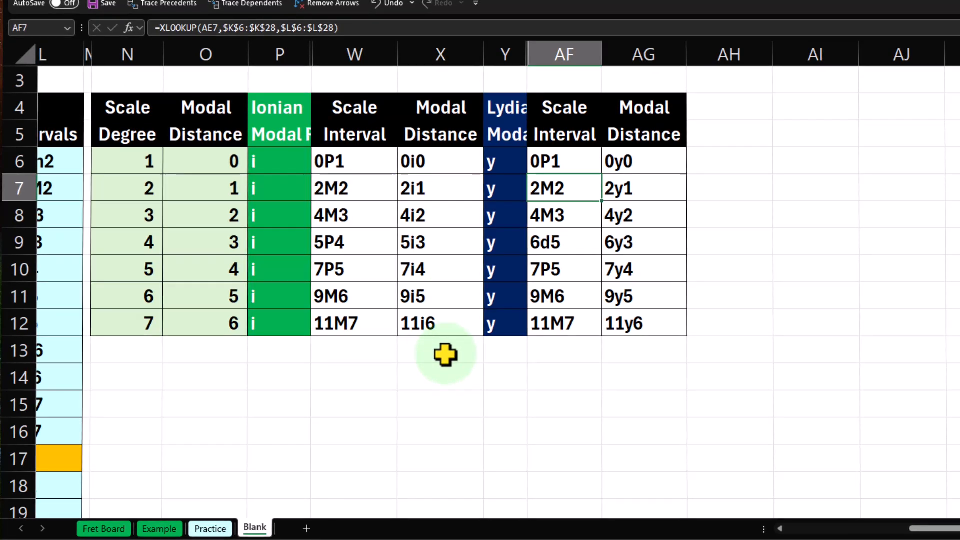
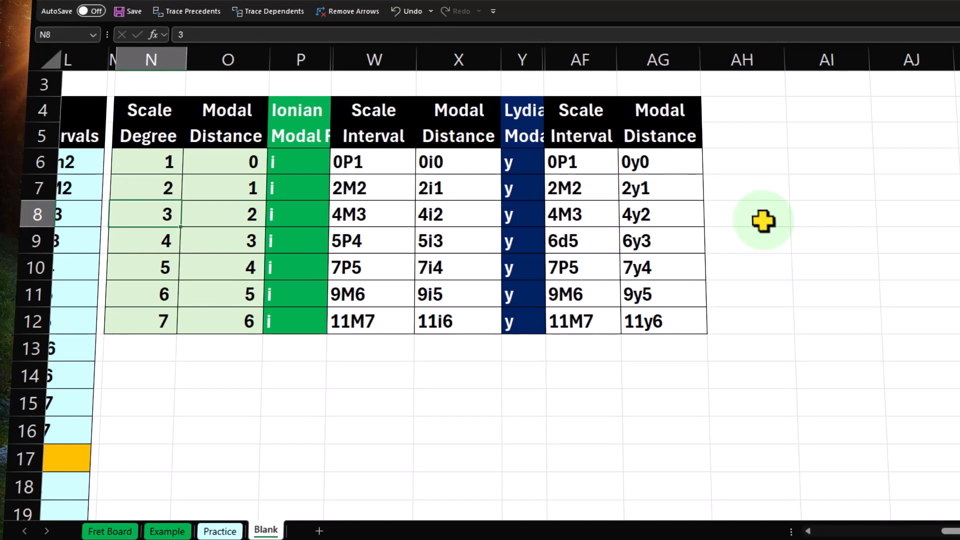
# Compare scale degree 3 in row 8 across the reference columns and the Ionian and Lydian interval columns
pyautogui.press('Right')
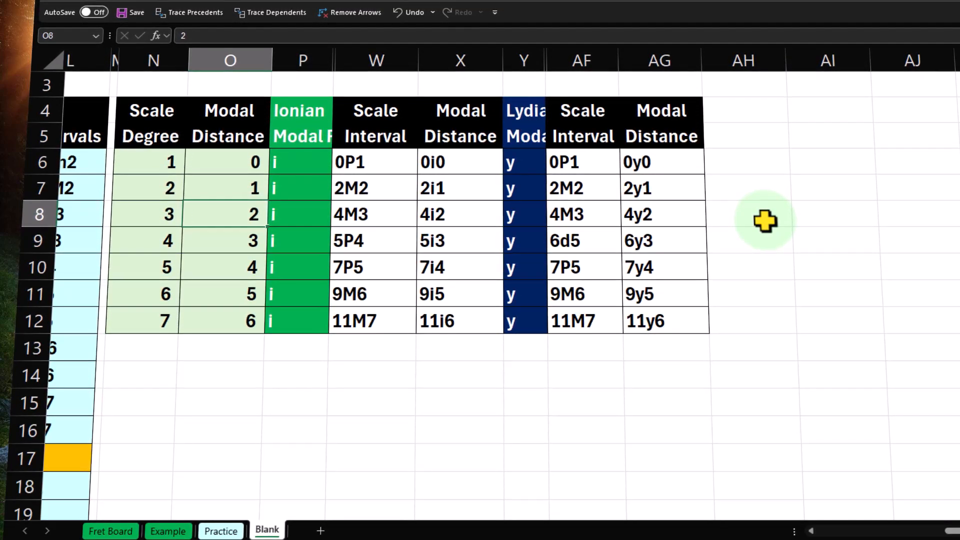
pyautogui.press('Right')
pyautogui.press('Right')
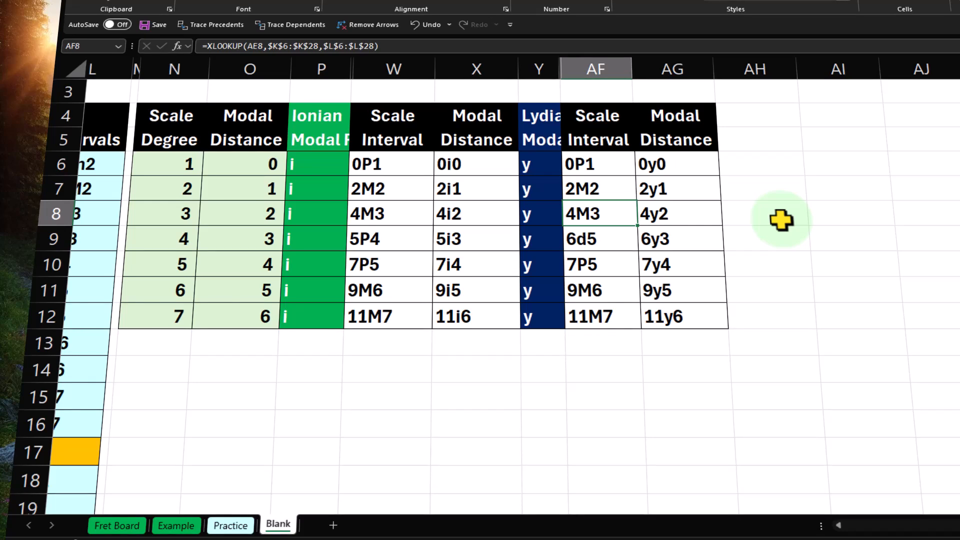
pyautogui.press('Right')
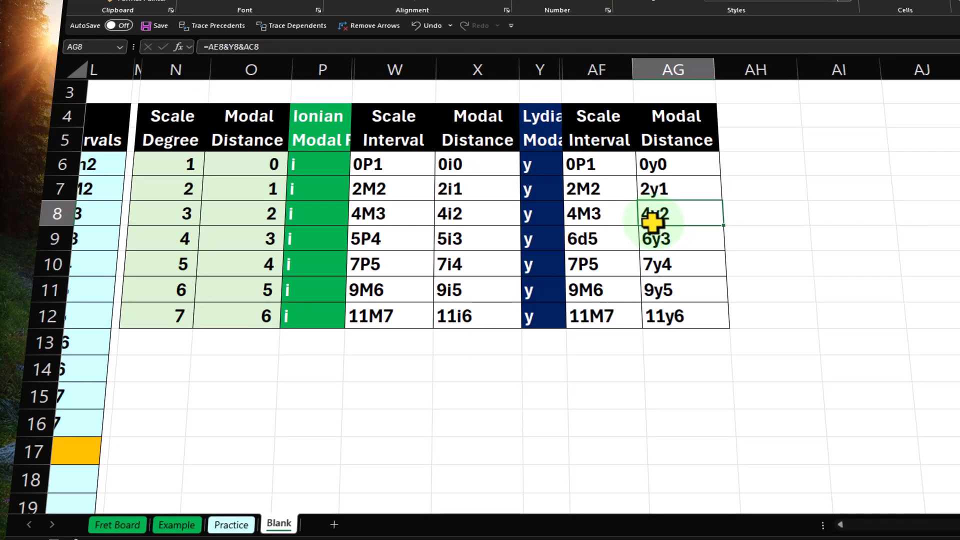
pyautogui.click(342, 215)
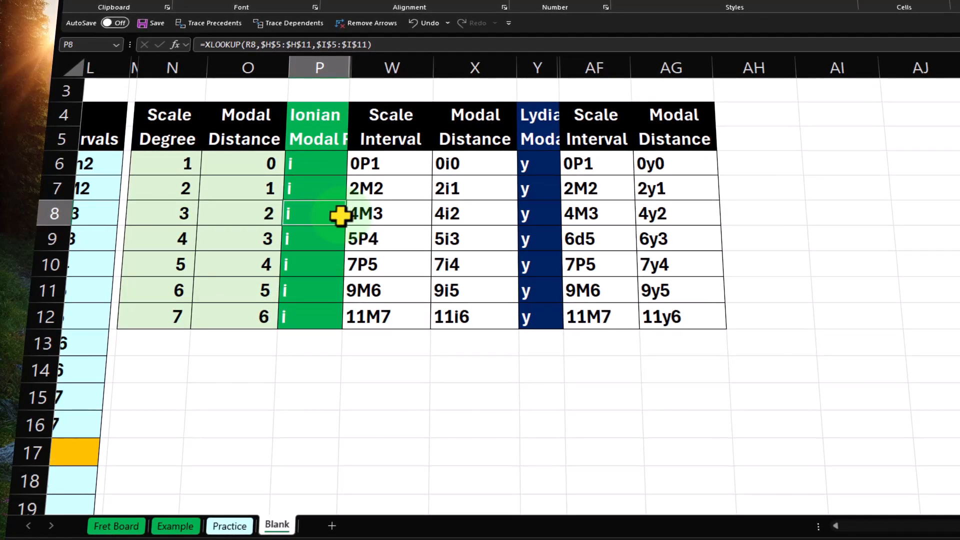
pyautogui.click(390, 220)
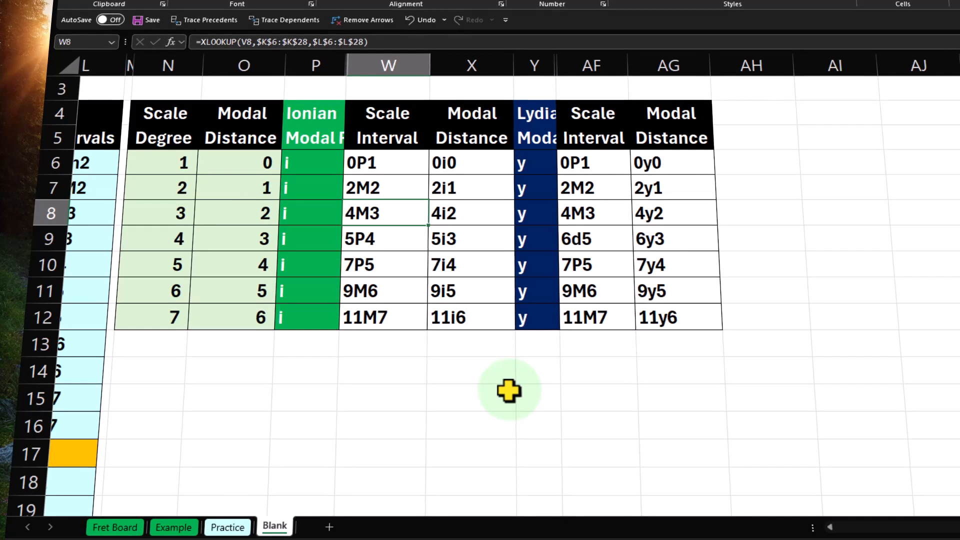
# Review scale degree 4 in row 9 across the reference columns, the Ionian interval and modal distance, and the Lydian mode column
pyautogui.press('Down')
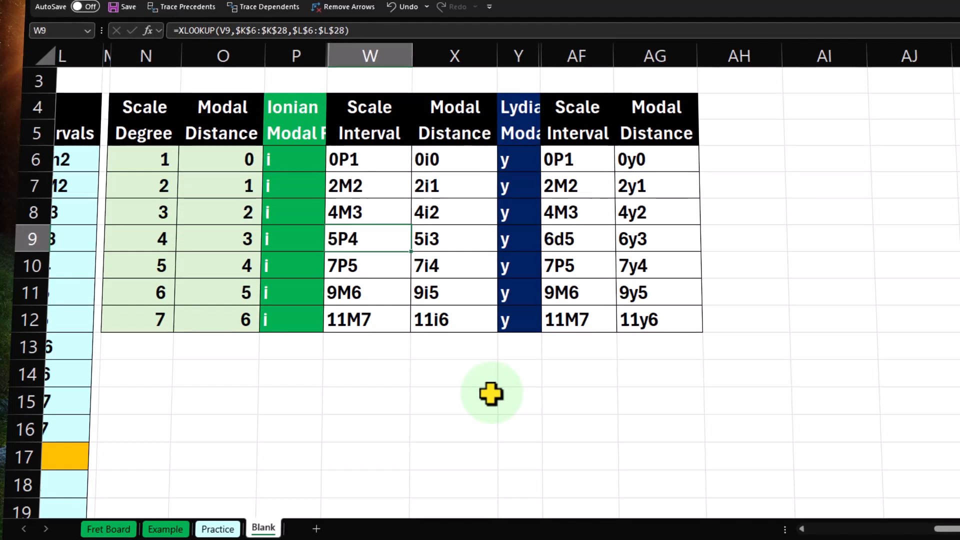
pyautogui.press('Left')
pyautogui.press('Left')
pyautogui.press('Left')
pyautogui.press('Right')
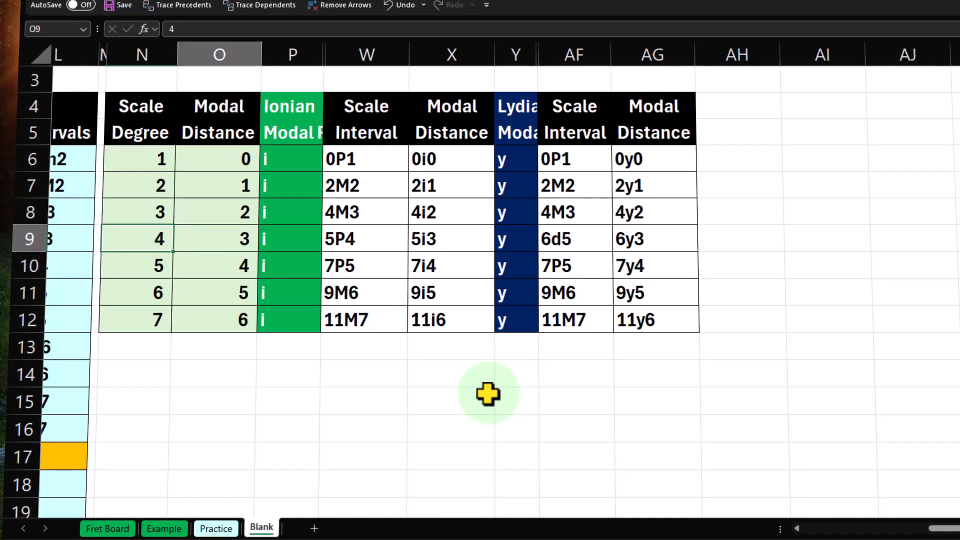
pyautogui.press('Right')
pyautogui.press('Right')
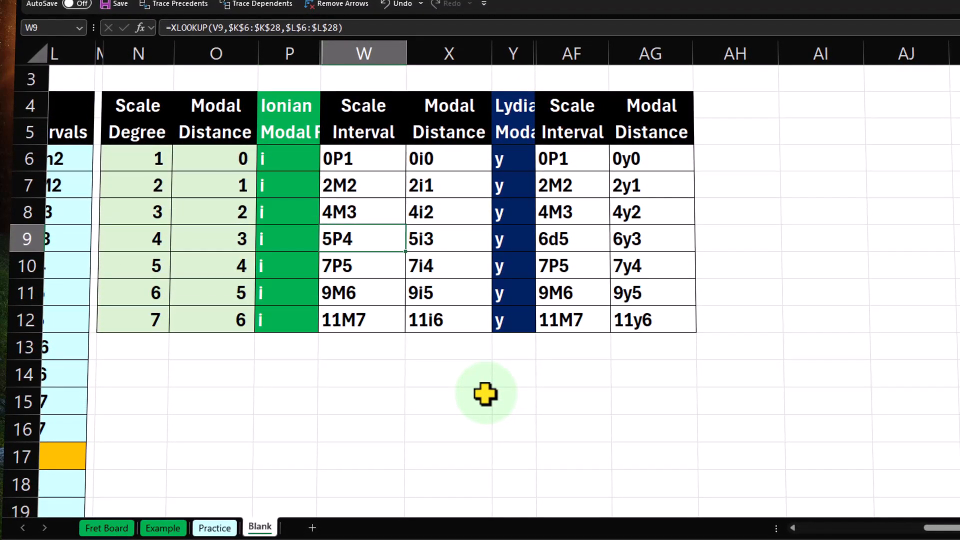
pyautogui.press('Right')
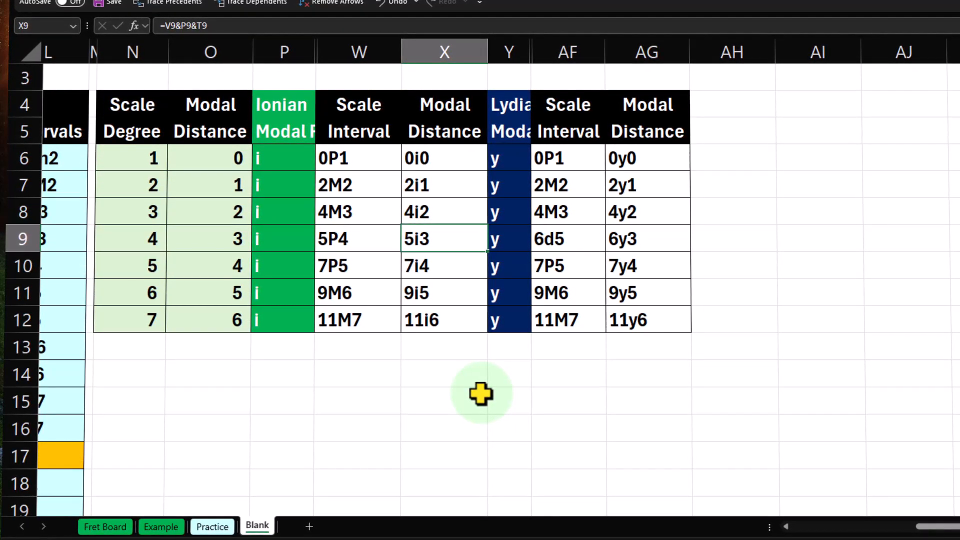
pyautogui.press('Right')
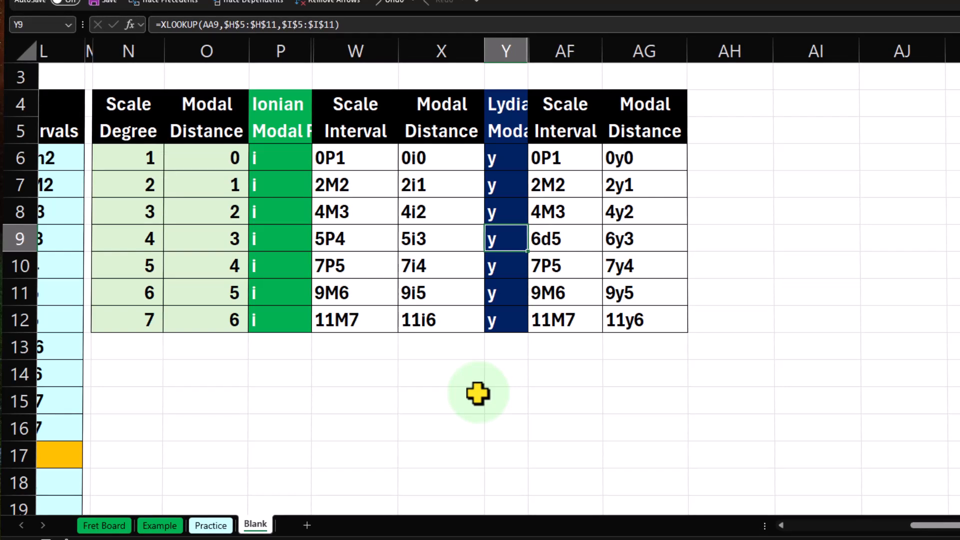
# Highlight the Lydian scale interval for scale degree 4 in AF9 with a red fill
pyautogui.press('Right')
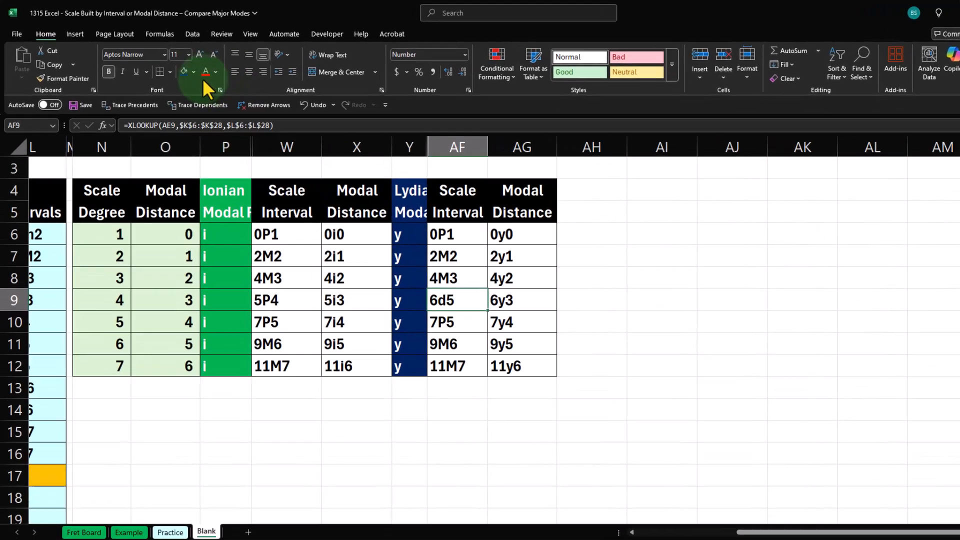
pyautogui.click(179, 66)
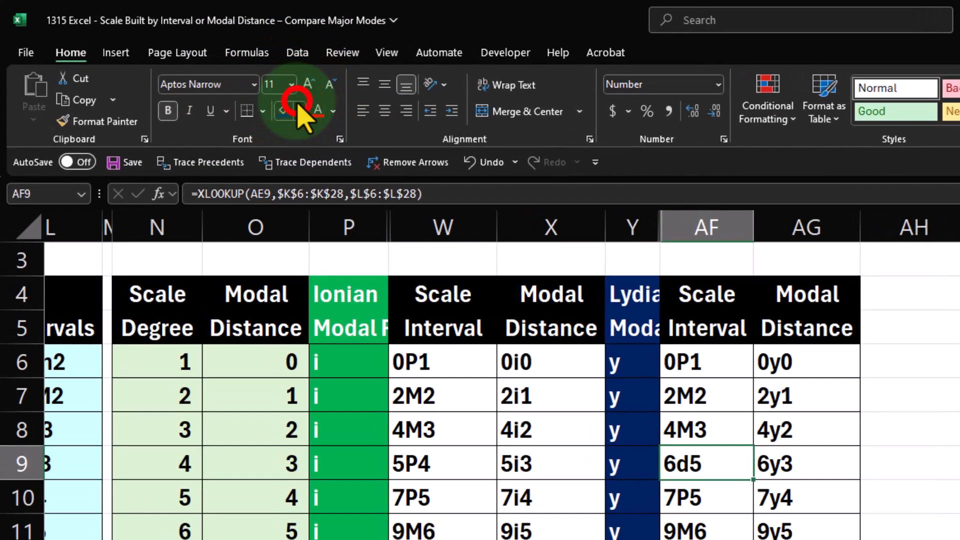
pyautogui.click(306, 358)
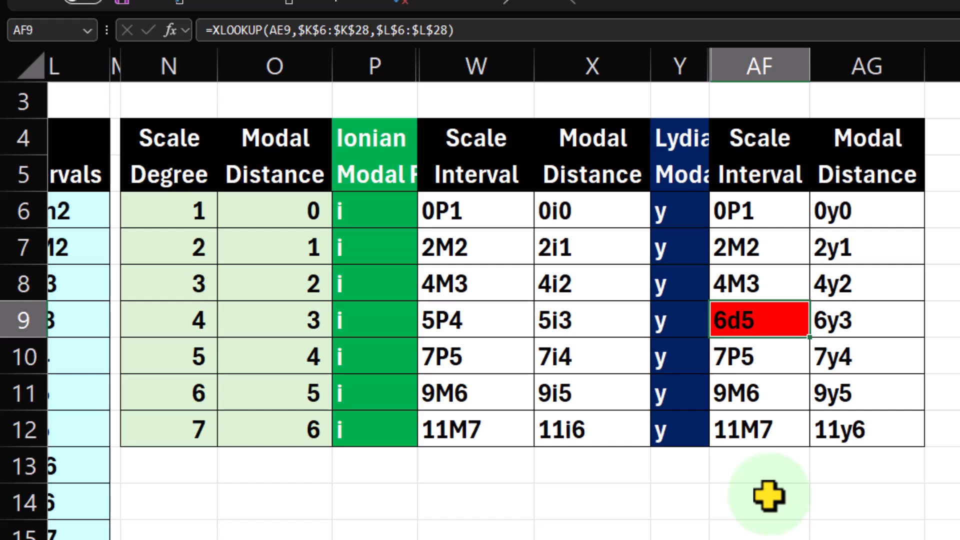
# Check the Lydian modal distance for scale degree 4 and bring the note and mode reference tables from column A into view
pyautogui.press('Right')
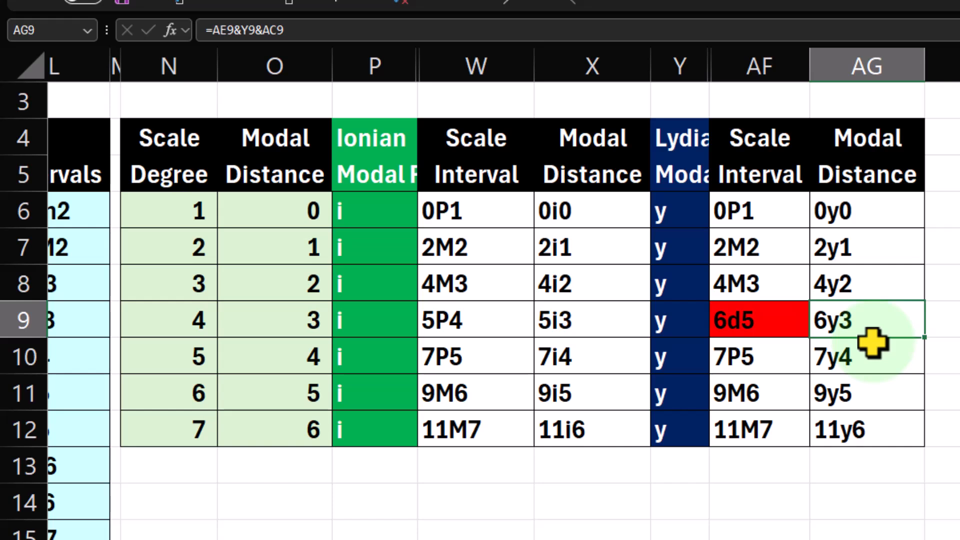
pyautogui.click(780, 319)
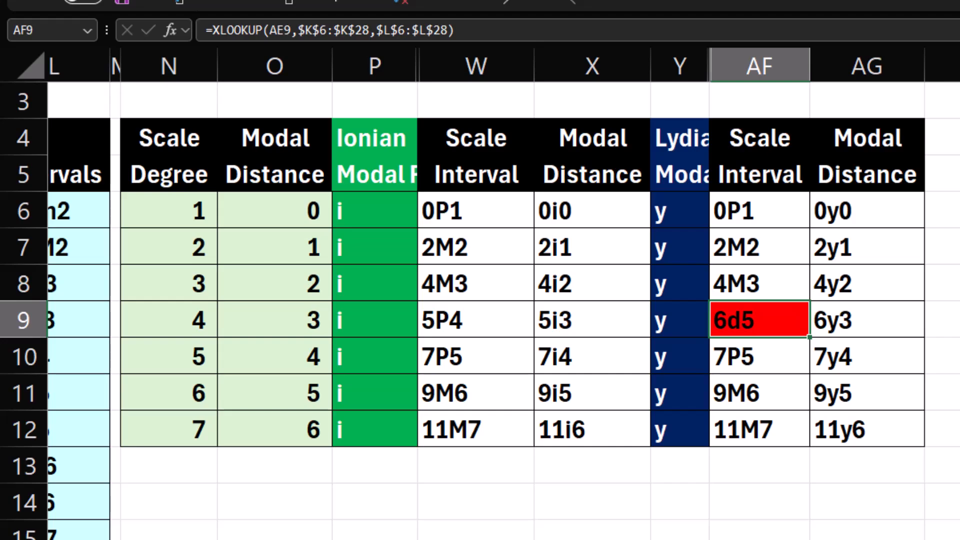
pyautogui.press('Left')
pyautogui.press('Left')
pyautogui.press('Left')
pyautogui.press('Left')
pyautogui.press('Left')
pyautogui.press('Left')
pyautogui.press('Left')
pyautogui.press('Left')
pyautogui.press('Left')
pyautogui.press('Left')
pyautogui.press('Left')
pyautogui.press('Left')
pyautogui.press('Left')
pyautogui.press('Left')
pyautogui.press('Left')
pyautogui.press('Left')
pyautogui.press('Left')
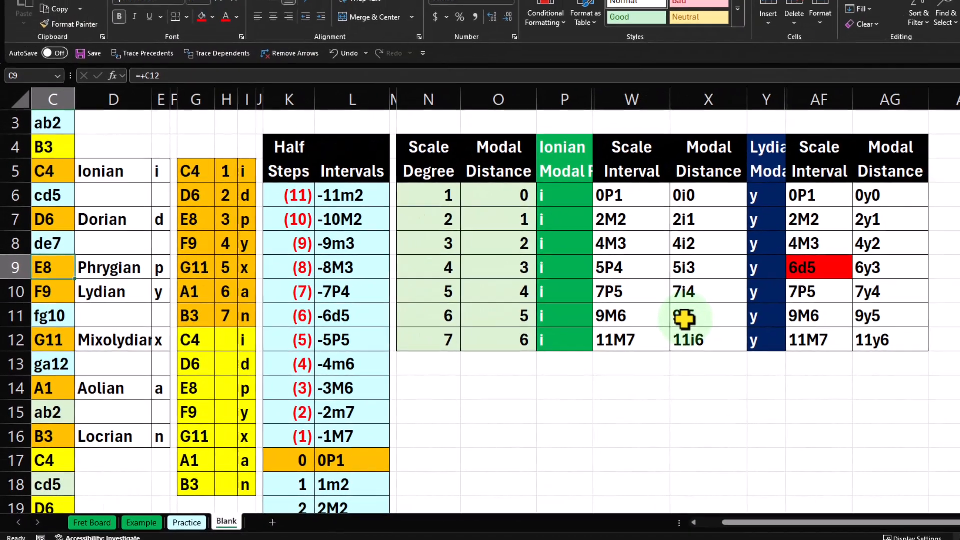
pyautogui.press('Left')
pyautogui.press('Left')
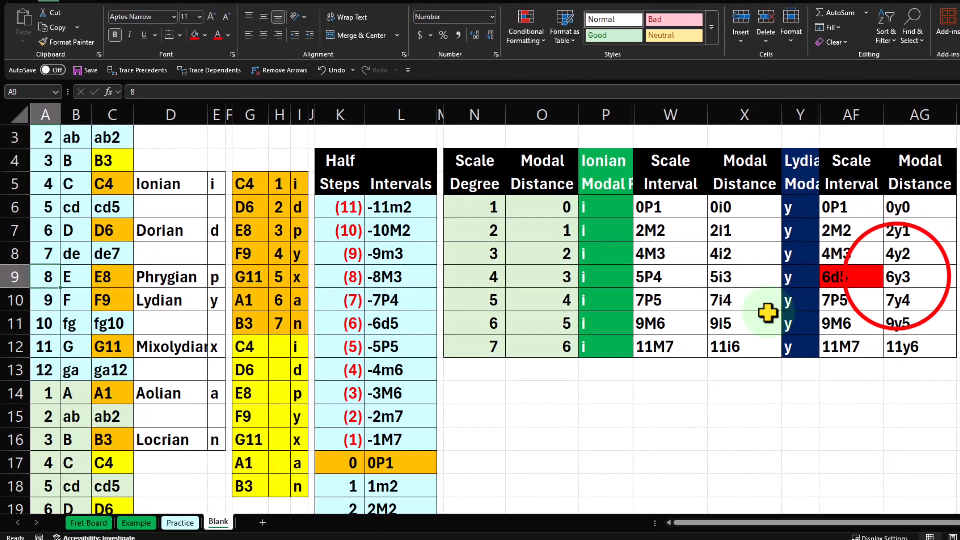
# Relate the Lydian modal distance in AG9 to scale degree 4, counting from degree 1 to degree 4 in column H
pyautogui.click(895, 277)
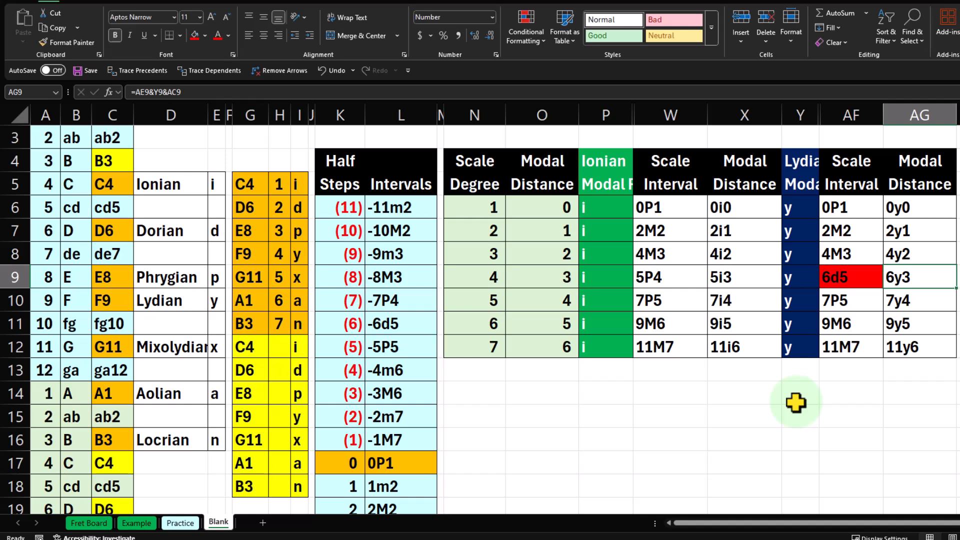
pyautogui.click(475, 282)
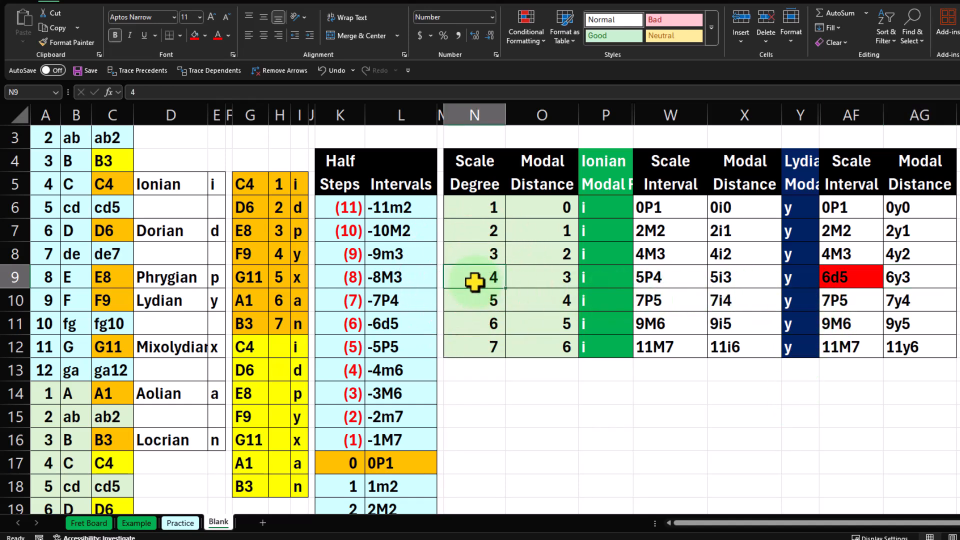
pyautogui.click(279, 185)
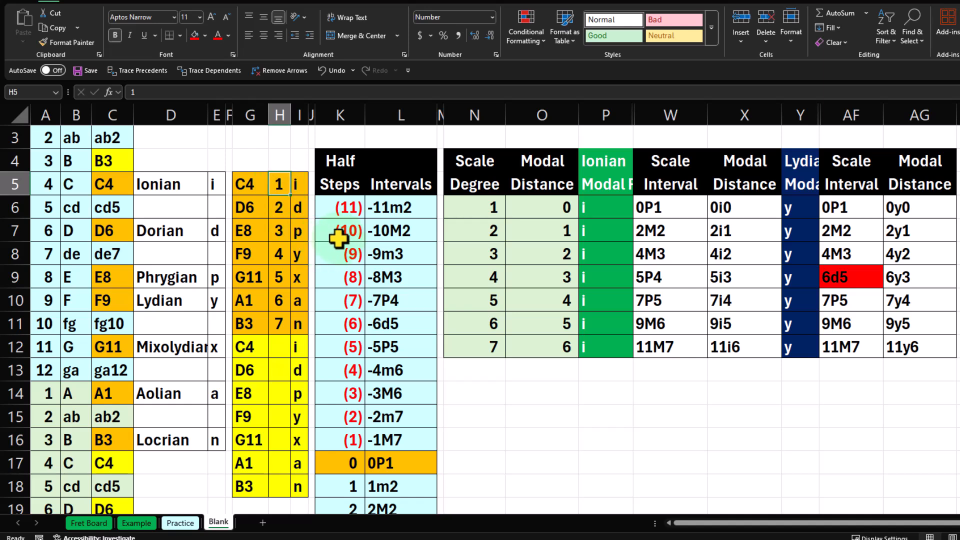
pyautogui.press('Down')
pyautogui.press('Down')
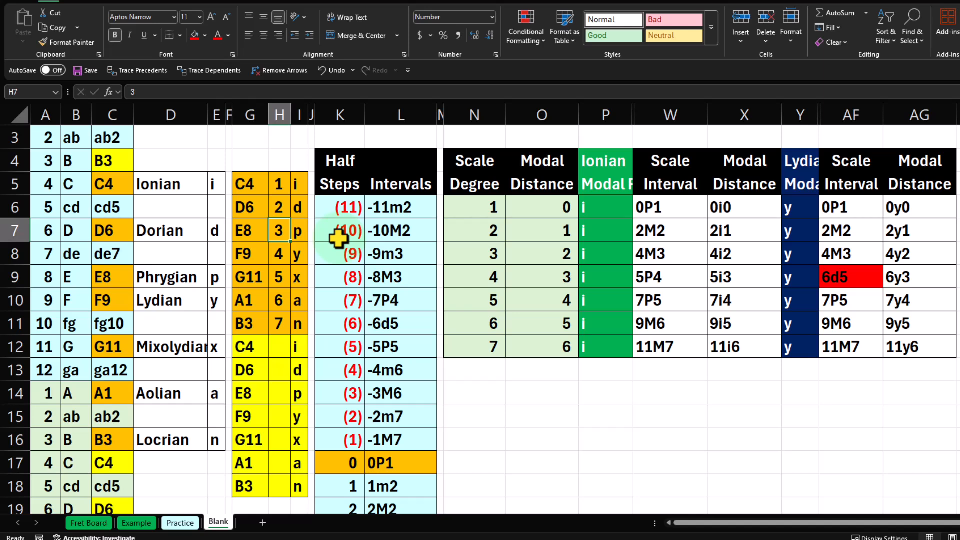
pyautogui.press('Up')
pyautogui.press('Up')
pyautogui.press('Down')
pyautogui.press('Down')
pyautogui.press('Down')
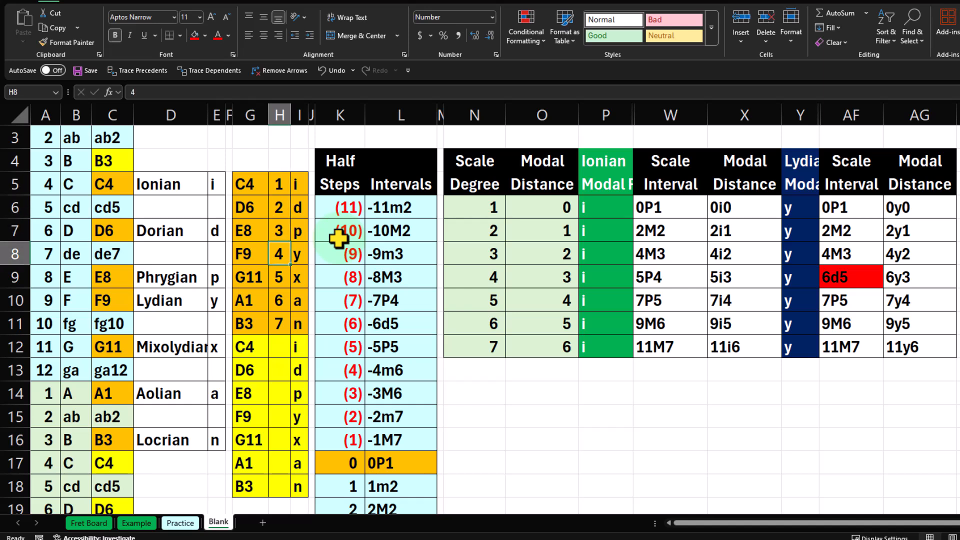
# Trace the half steps in column C from the Ionian note C4 to the Lydian note F9
pyautogui.press('Left')
pyautogui.press('Left')
pyautogui.press('Left')
pyautogui.press('Left')
pyautogui.press('Left')
pyautogui.press('Left')
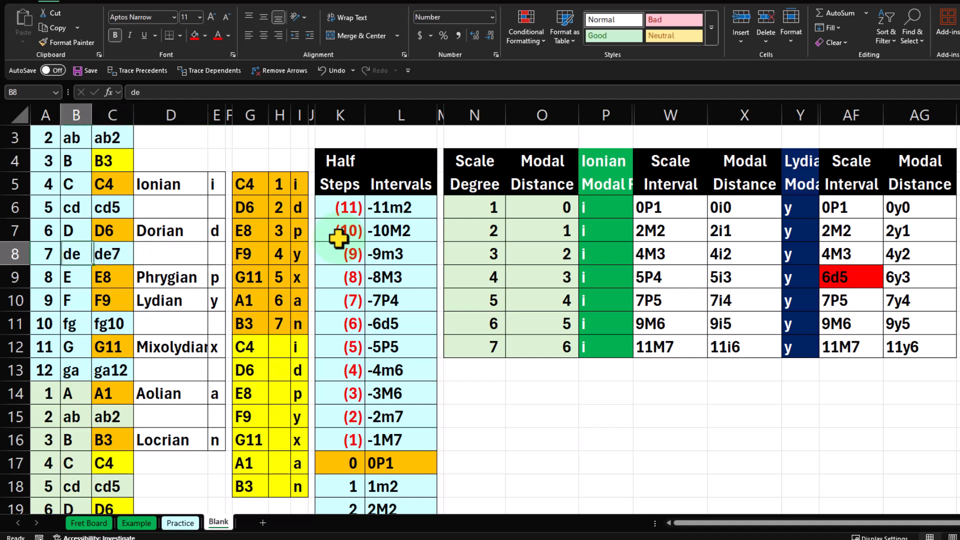
pyautogui.press('Up')
pyautogui.press('Up')
pyautogui.press('Up')
pyautogui.press('Right')
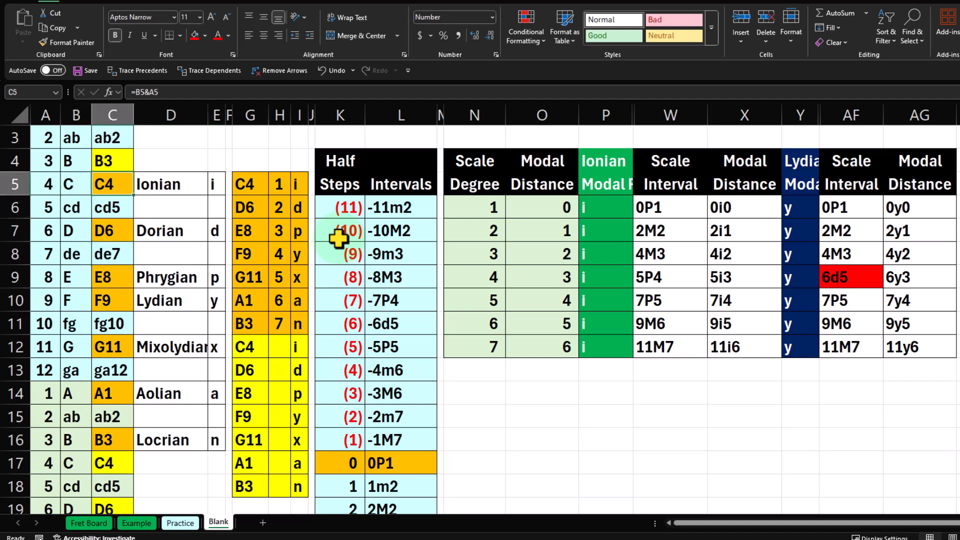
pyautogui.press('Down')
pyautogui.press('Down')
pyautogui.press('Down')
pyautogui.press('Down')
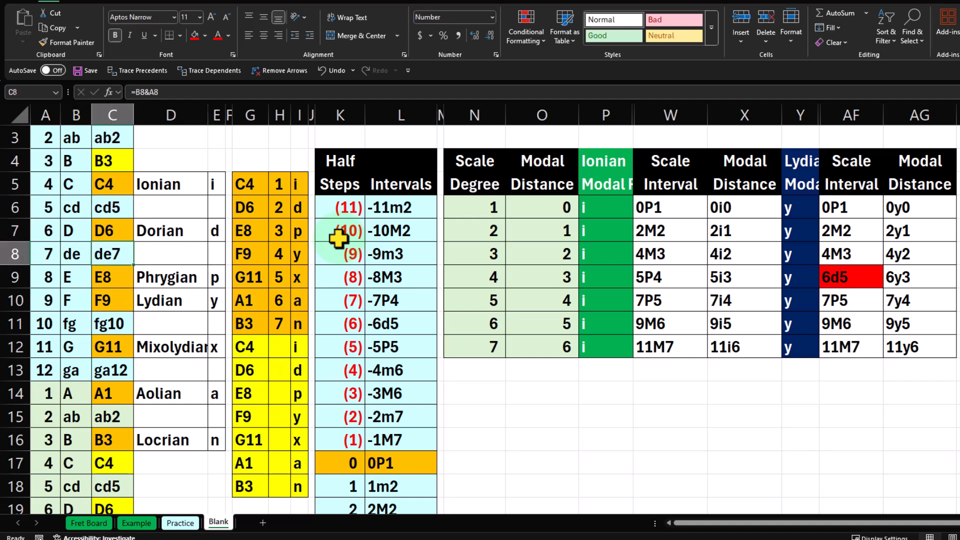
pyautogui.press('Down')
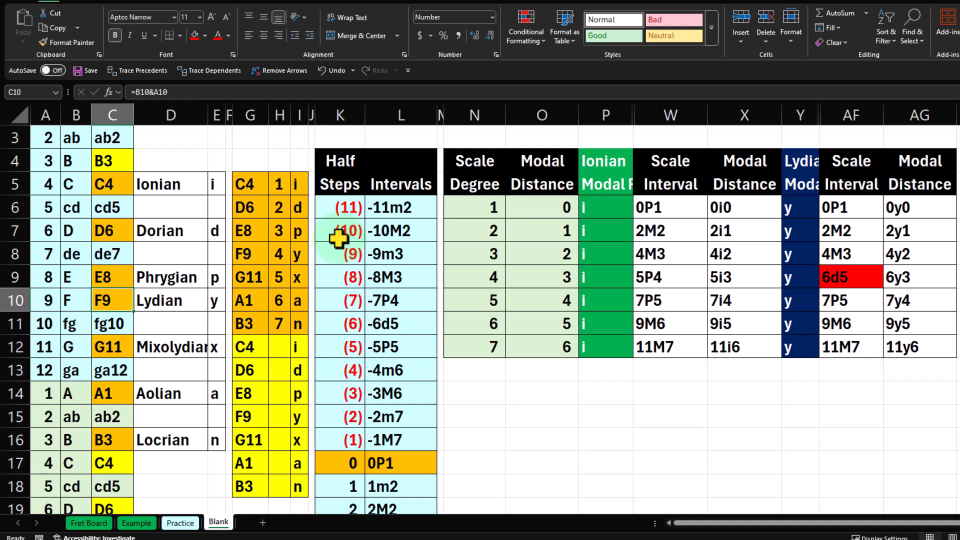
# Count the mode positions from Lydian in I8 to scale degree 7 in H11
pyautogui.click(299, 255)
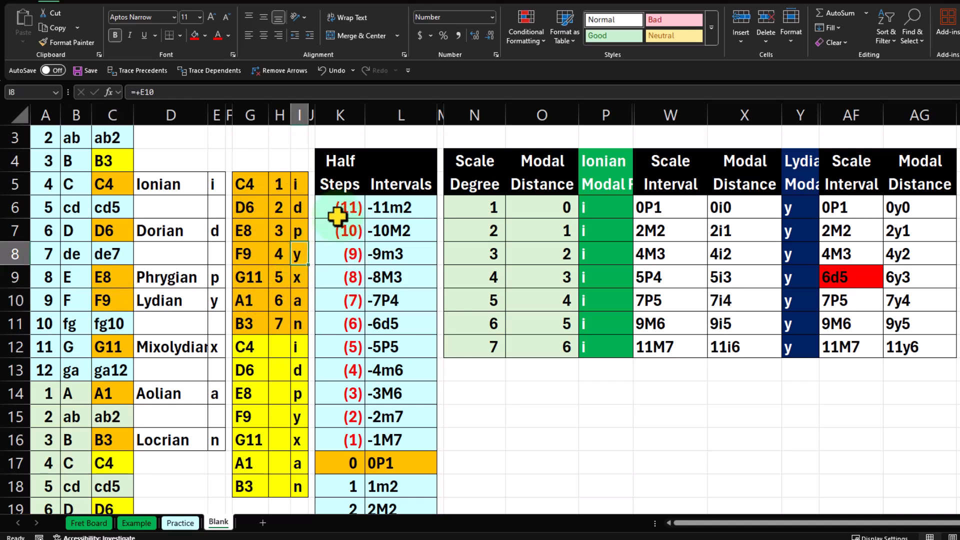
pyautogui.press('Down')
pyautogui.press('Down')
pyautogui.press('Down')
pyautogui.press('Left')
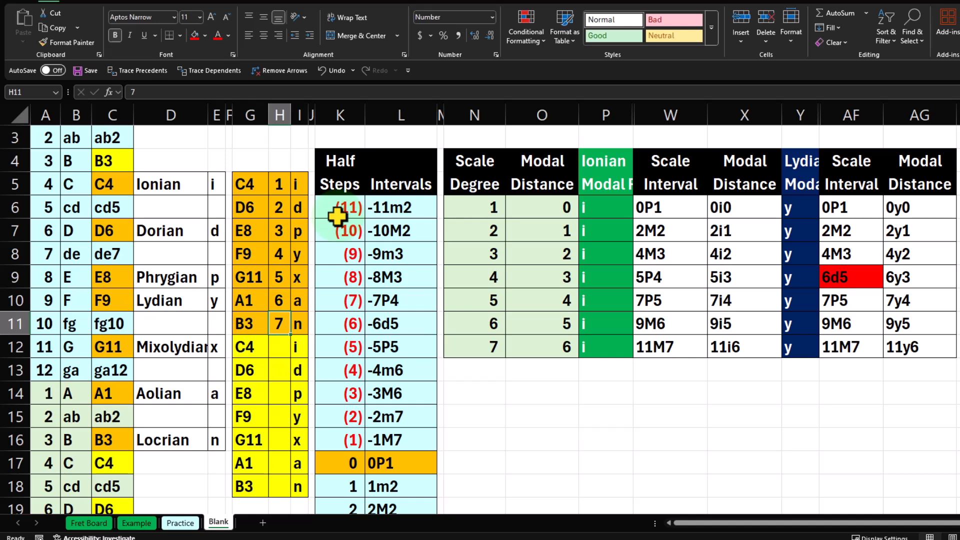
# Trace the half steps in column C from the Lydian note F9 to the Locrian note B3 in row 16
pyautogui.click(108, 299)
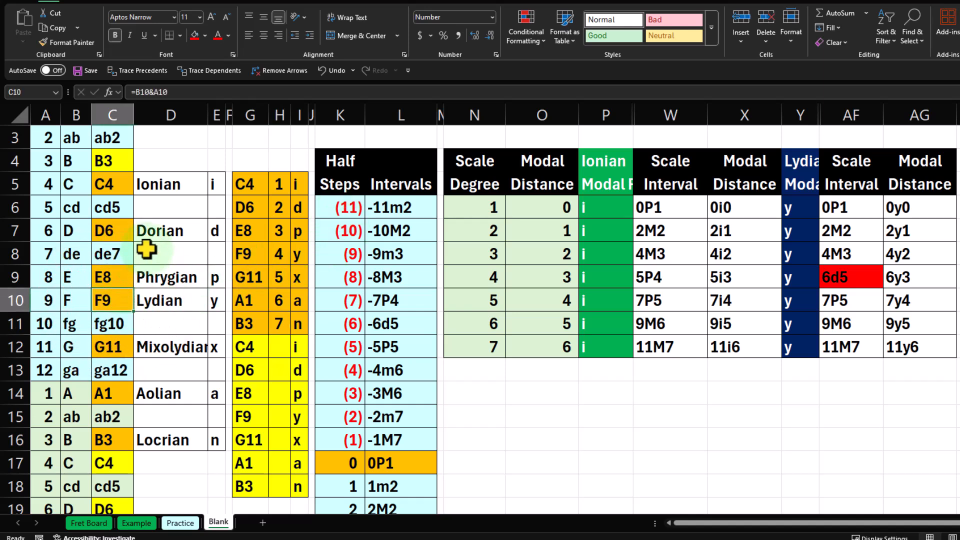
pyautogui.press('Down')
pyautogui.press('Down')
pyautogui.press('Down')
pyautogui.press('Down')
pyautogui.press('Down')
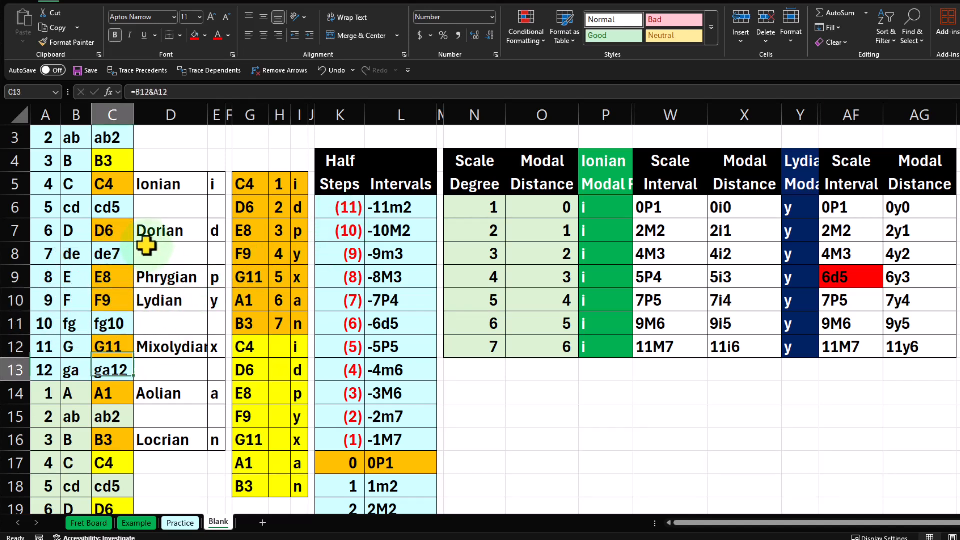
pyautogui.press('Down')
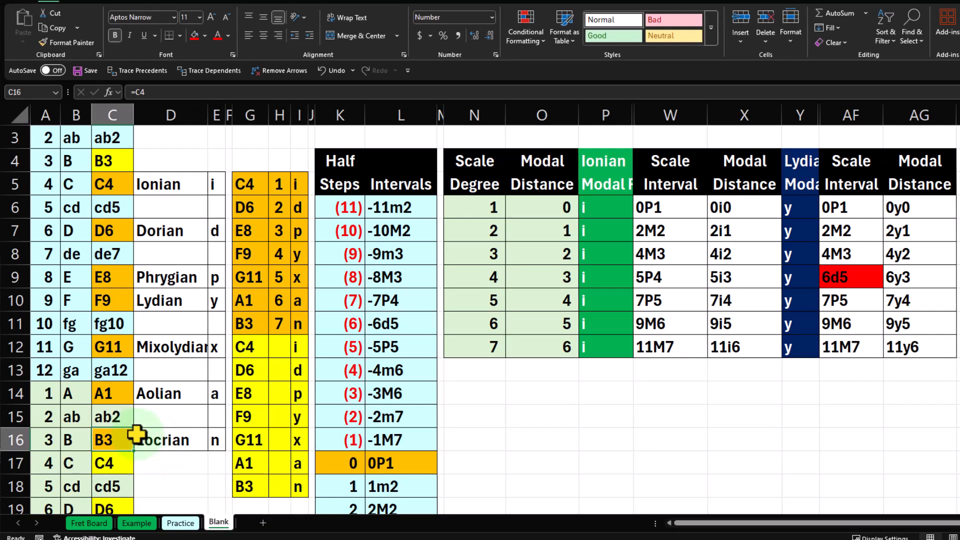
# Compare the Lydian and Ionian entries for scale degree 4 in row 9, referring back to the Dorian note in C7
pyautogui.click(913, 283)
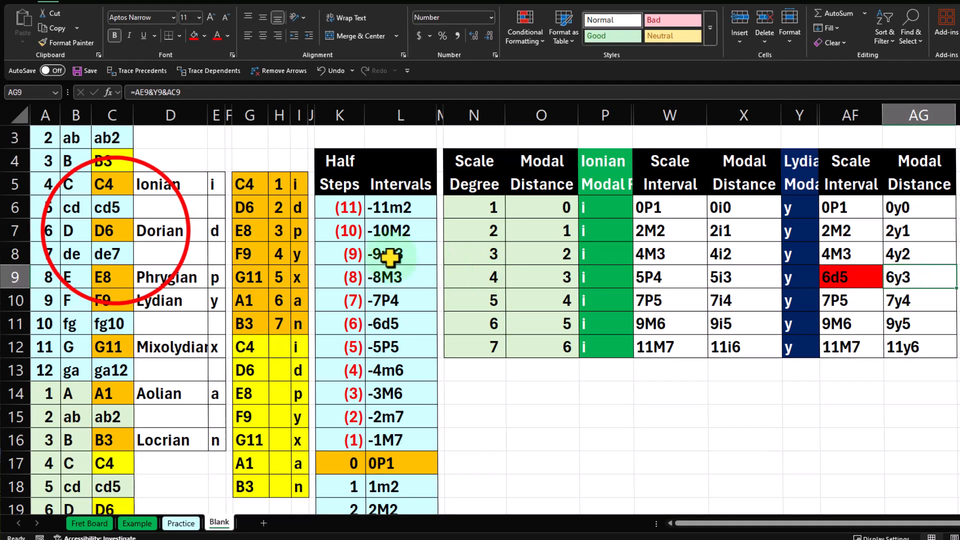
pyautogui.click(114, 231)
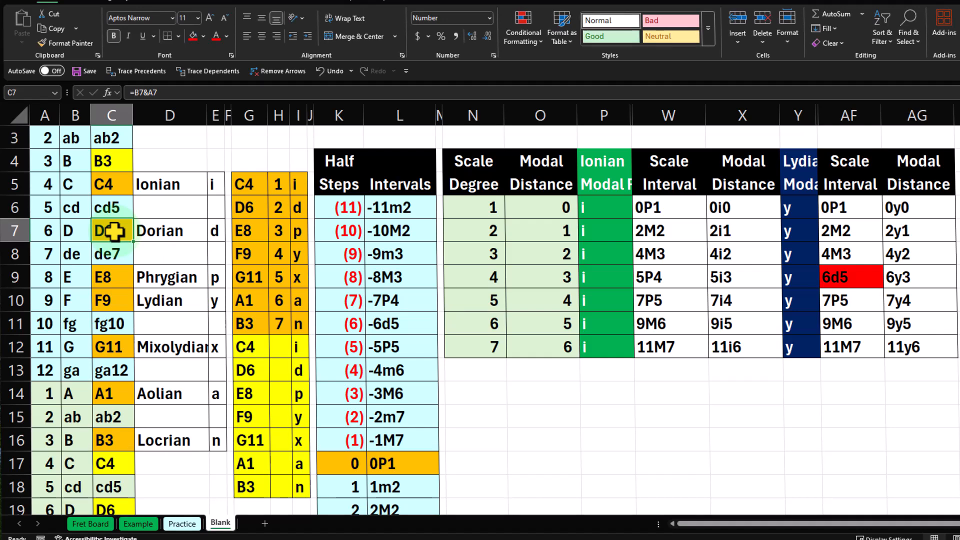
pyautogui.click(806, 277)
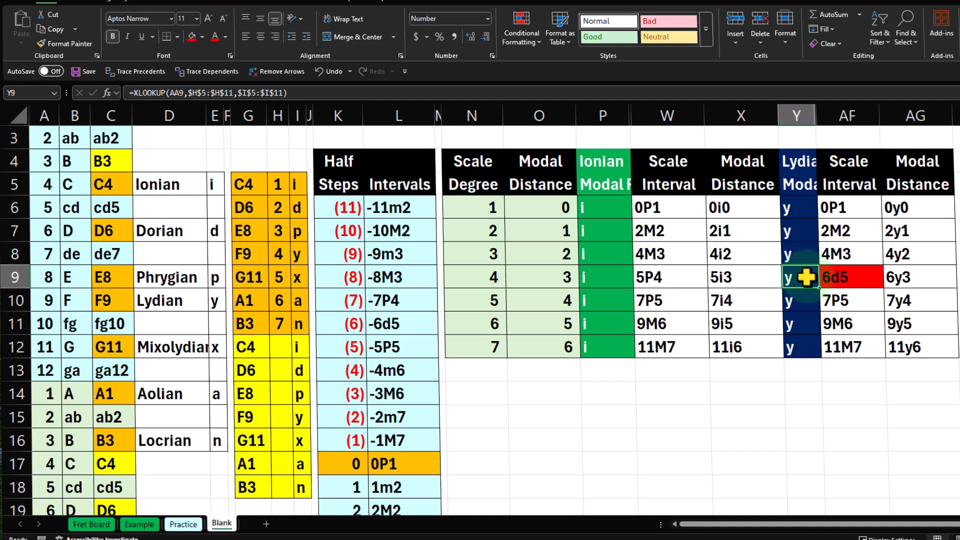
pyautogui.click(621, 284)
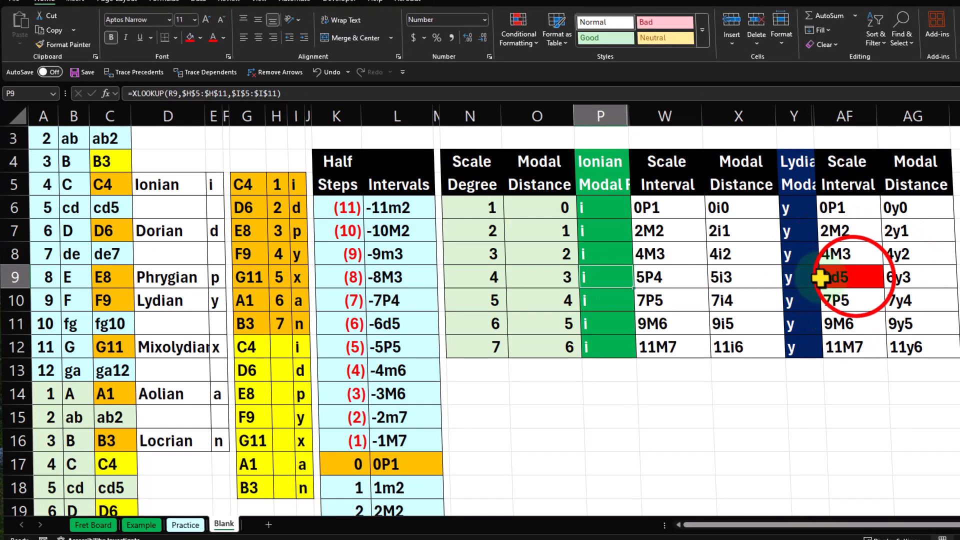
pyautogui.click(853, 276)
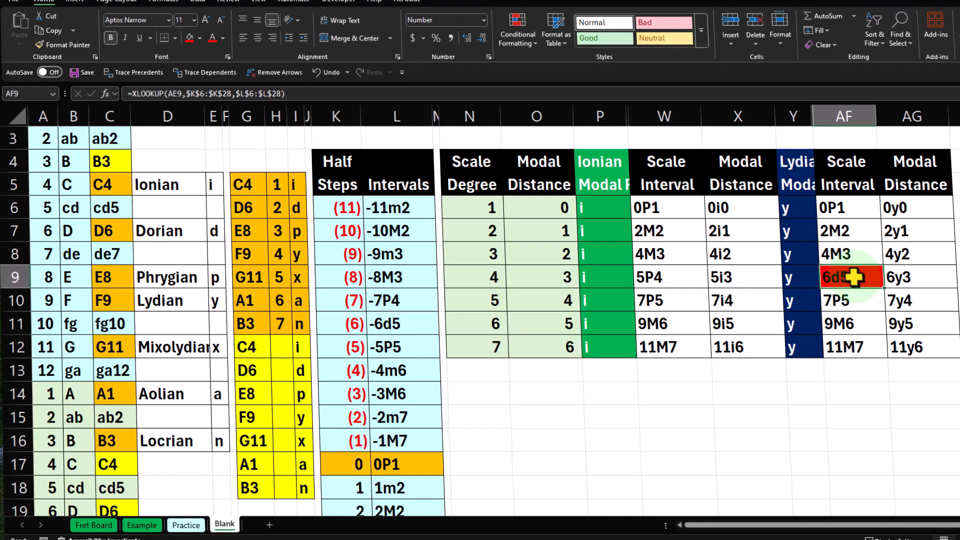
# Compare the Ionian and Lydian scale intervals and modal distances for scale degree 5 across row 10
pyautogui.press('Down')
pyautogui.press('Left')
pyautogui.press('Left')
pyautogui.press('Left')
pyautogui.press('Left')
pyautogui.press('Left')
pyautogui.press('Left')
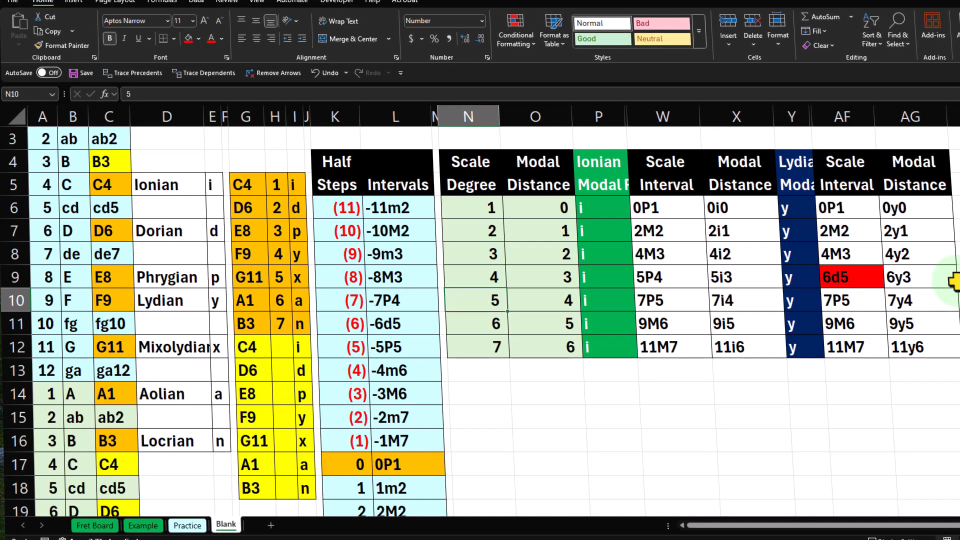
pyautogui.press('Right')
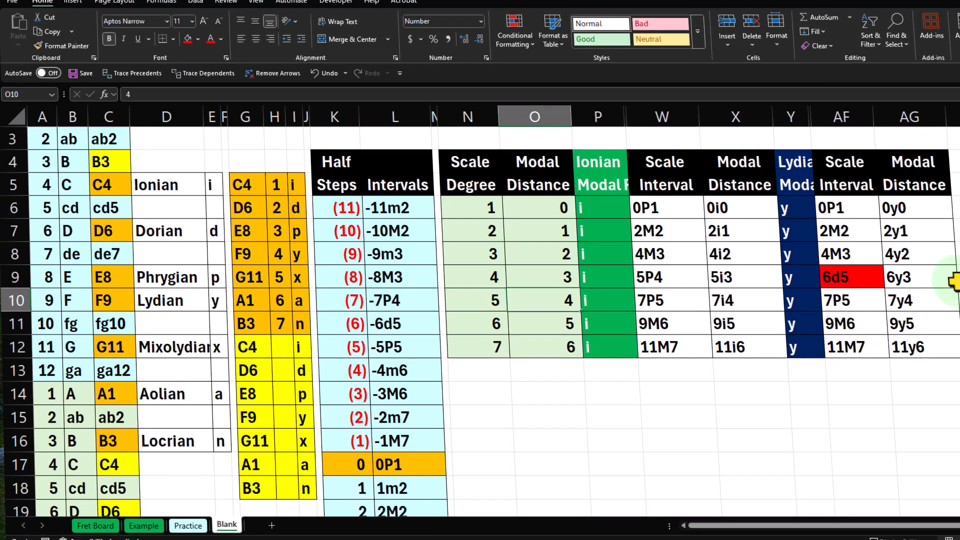
pyautogui.press('Right')
pyautogui.press('Right')
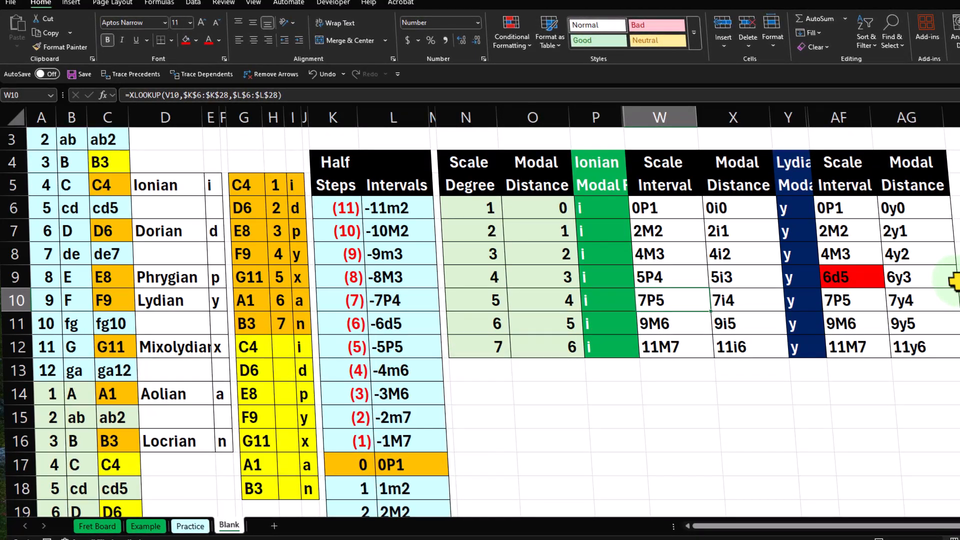
pyautogui.press('Right')
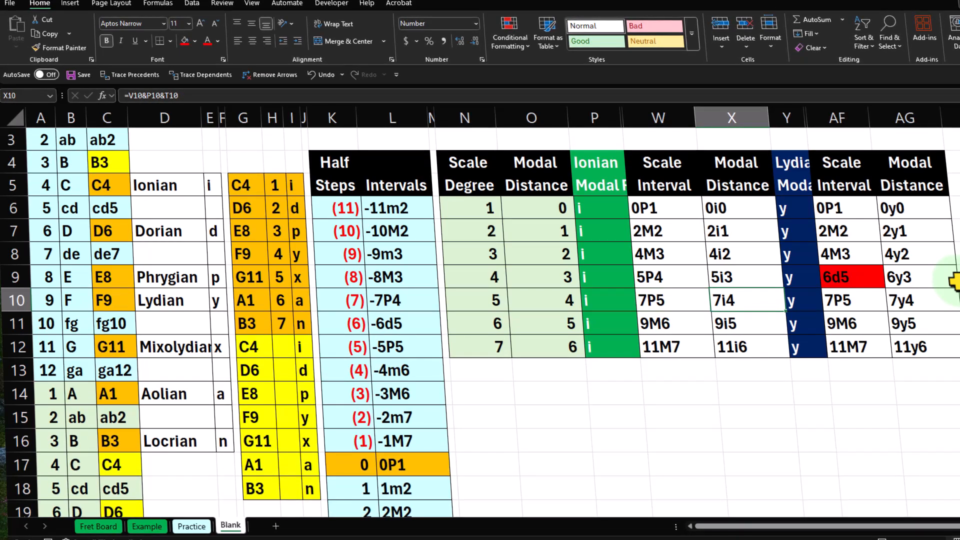
pyautogui.press('Right')
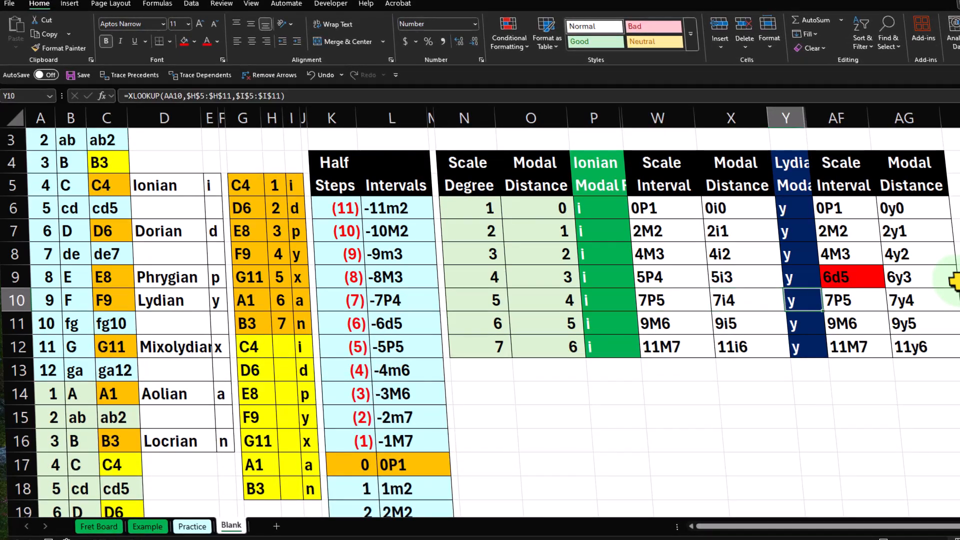
pyautogui.press('Right')
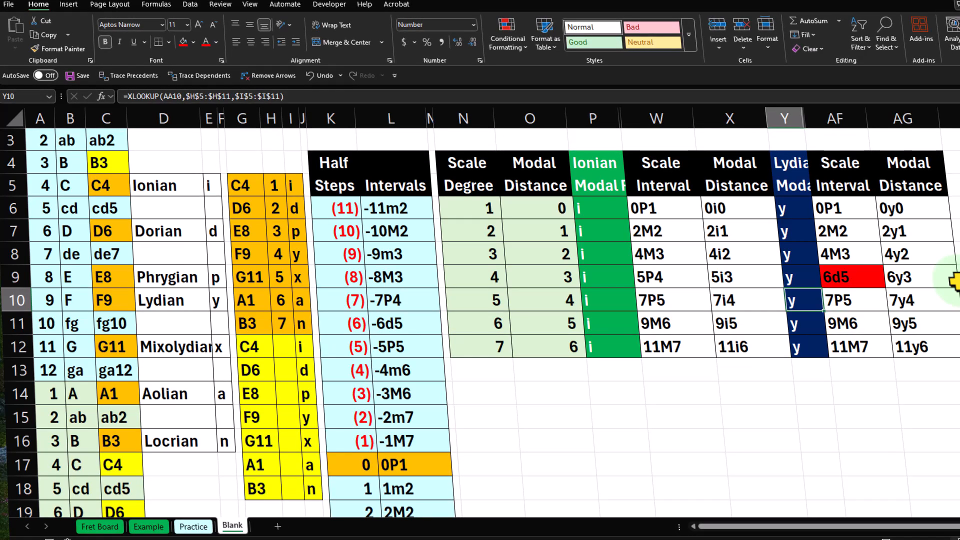
pyautogui.press('Right')
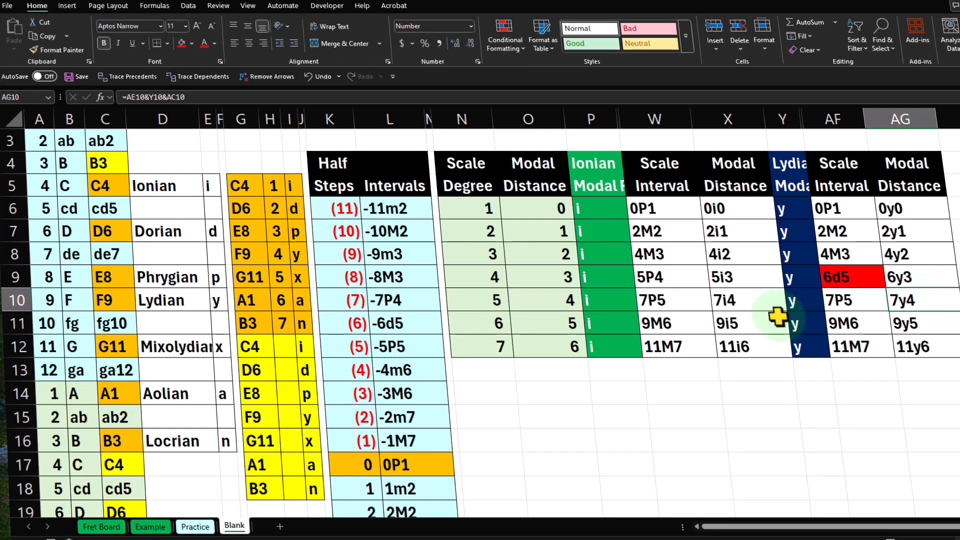
pyautogui.click(652, 305)
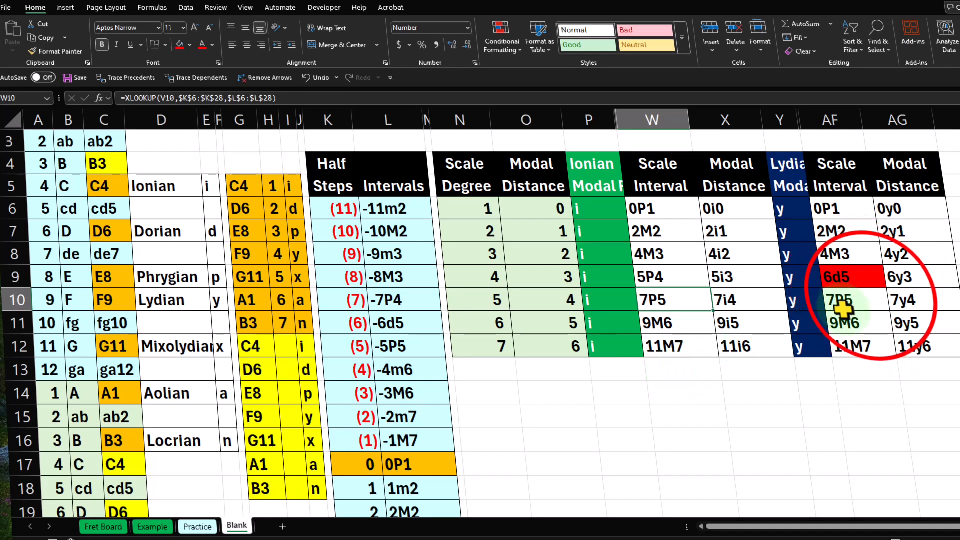
pyautogui.click(870, 300)
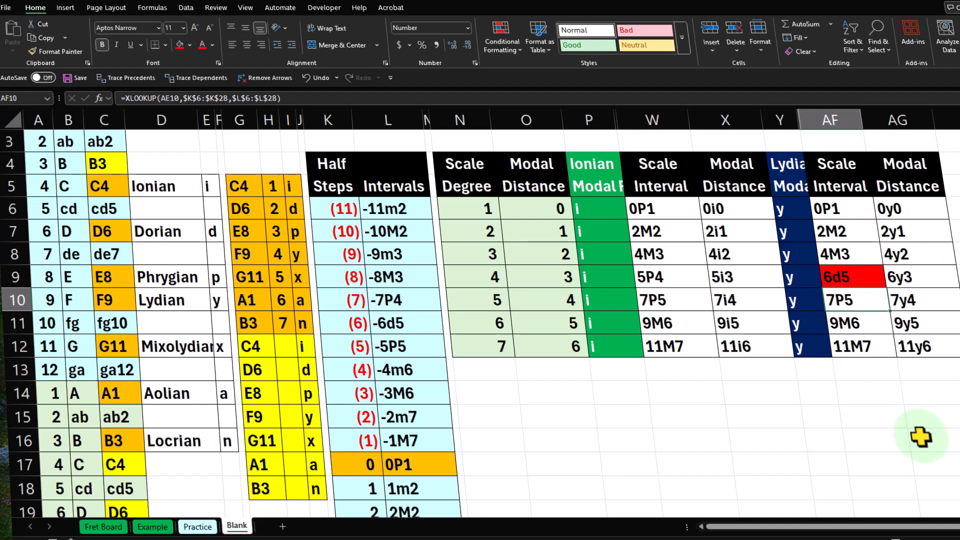
# Compare the Ionian and Lydian scale intervals and modal distances for scale degree 6 across row 11
pyautogui.press('Down')
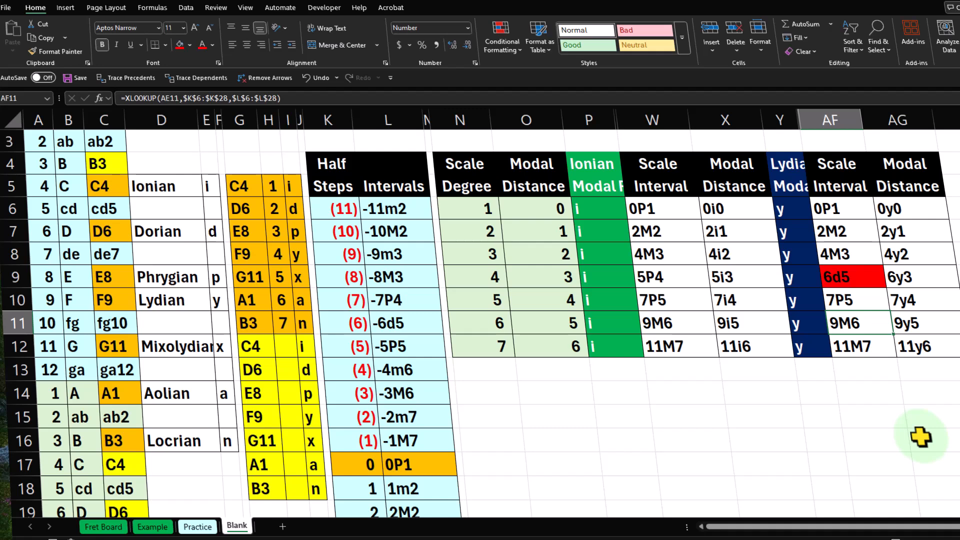
pyautogui.press('Left')
pyautogui.press('Left')
pyautogui.press('Left')
pyautogui.press('Left')
pyautogui.press('Left')
pyautogui.press('Left')
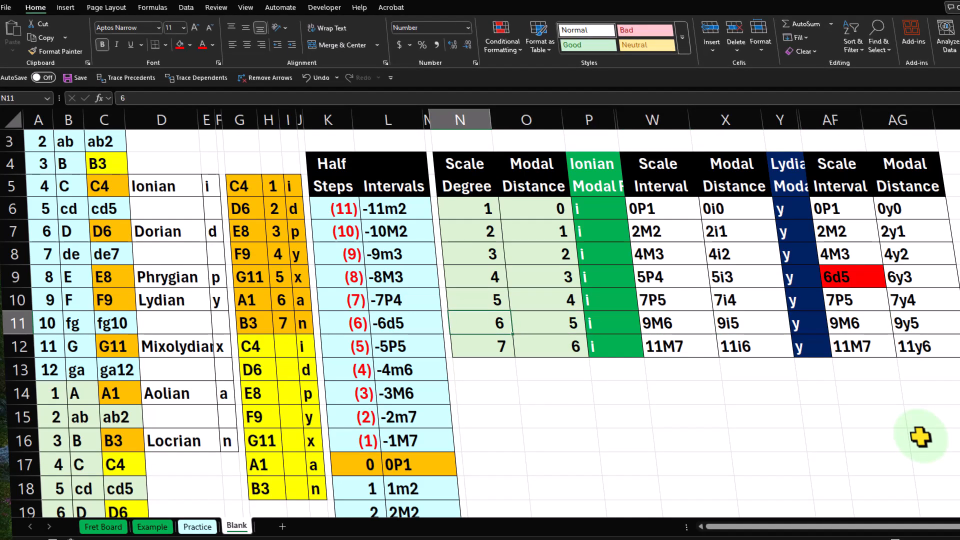
pyautogui.press('Right')
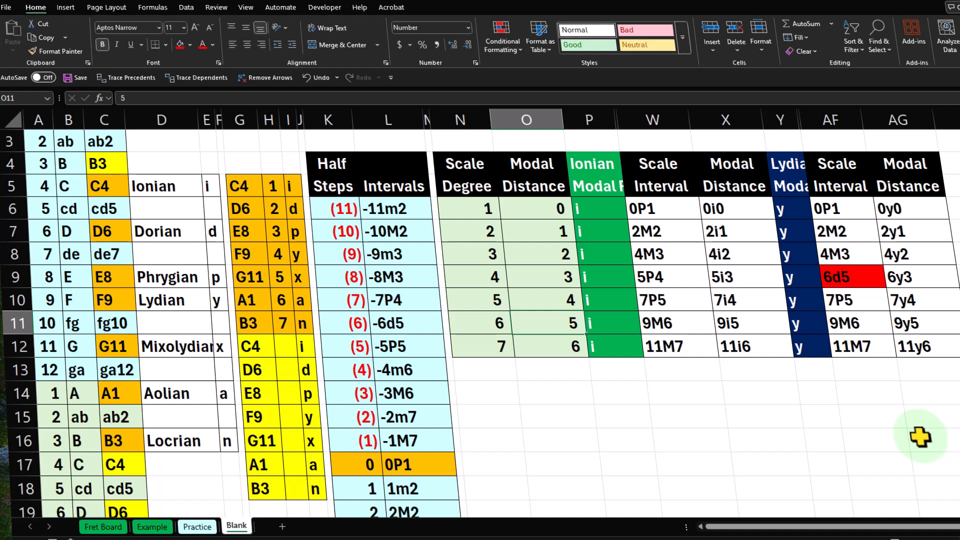
pyautogui.press('Right')
pyautogui.press('Right')
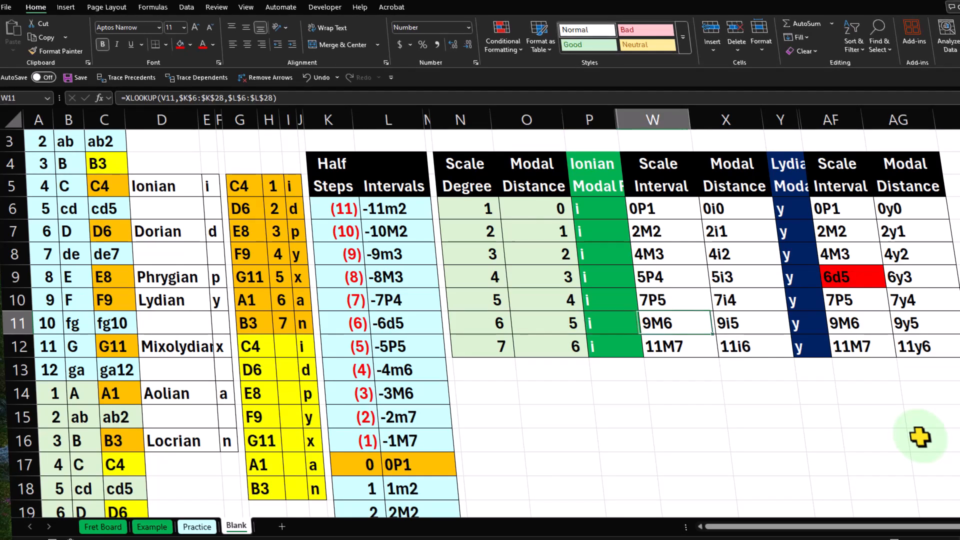
pyautogui.press('Right')
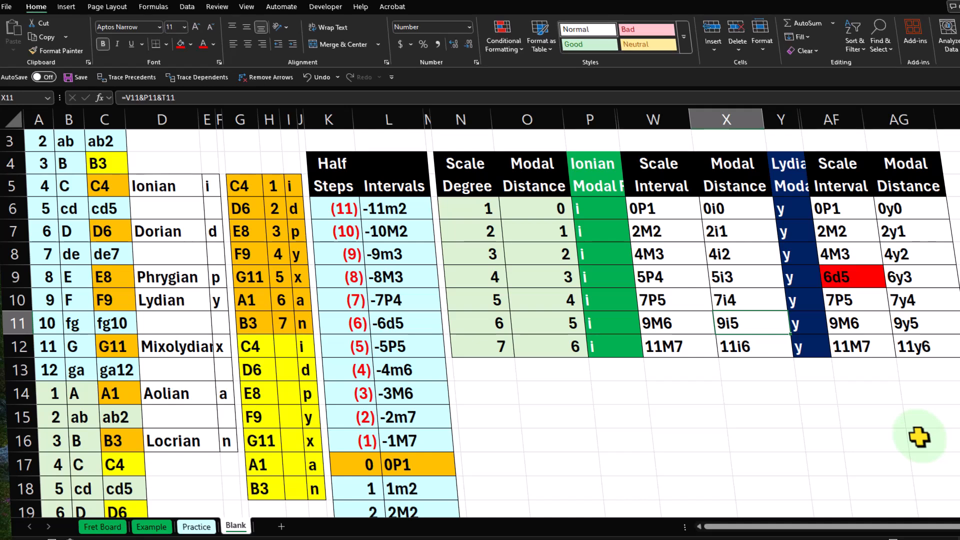
pyautogui.press('Right')
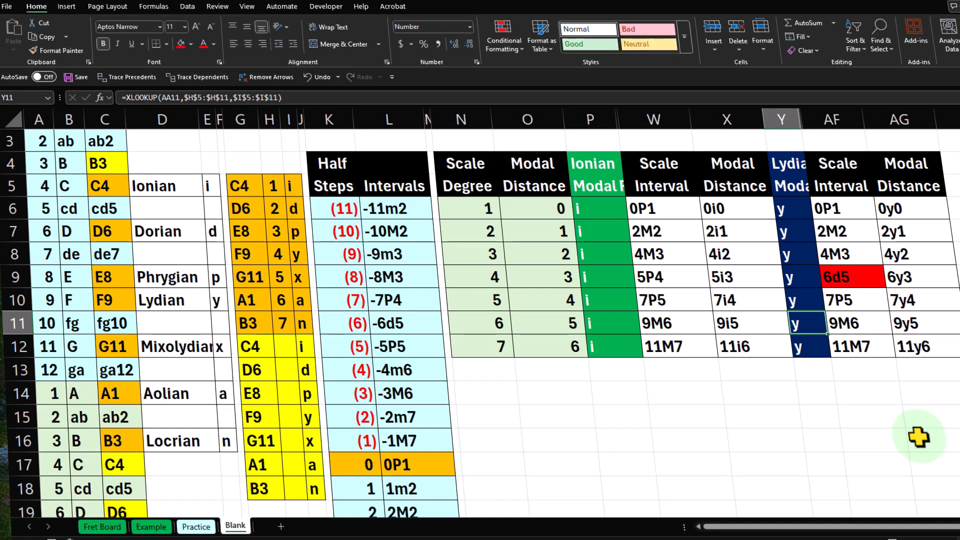
pyautogui.press('Right')
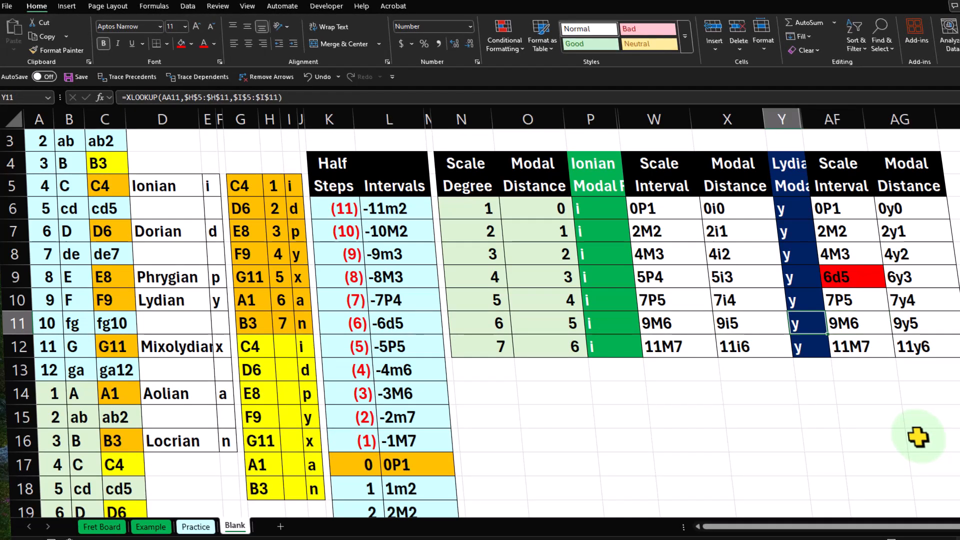
pyautogui.press('Right')
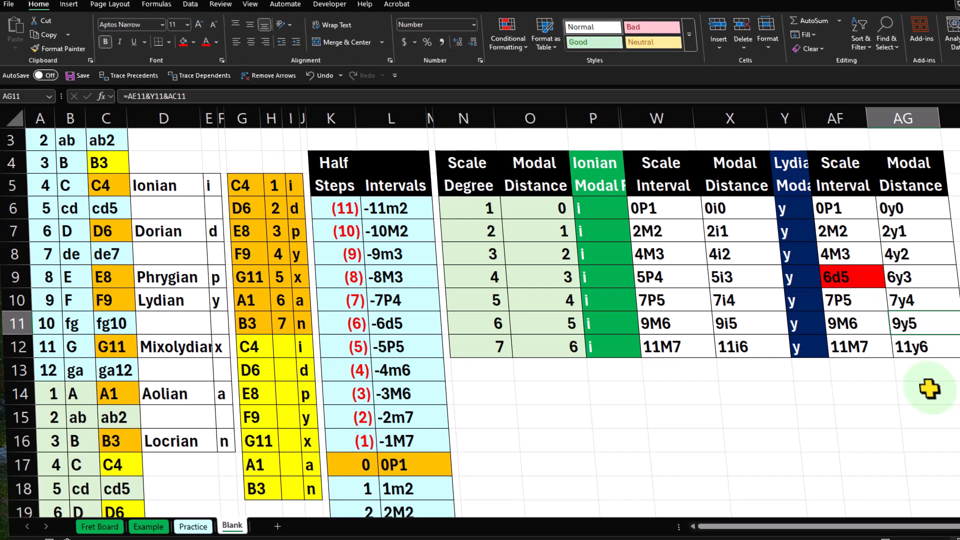
# Compare the Ionian and Lydian entries for scale degree 7 across row 12, then revisit the Lydian degree 4 interval in AF9
pyautogui.press('Left')
pyautogui.press('Left')
pyautogui.press('Left')
pyautogui.press('Left')
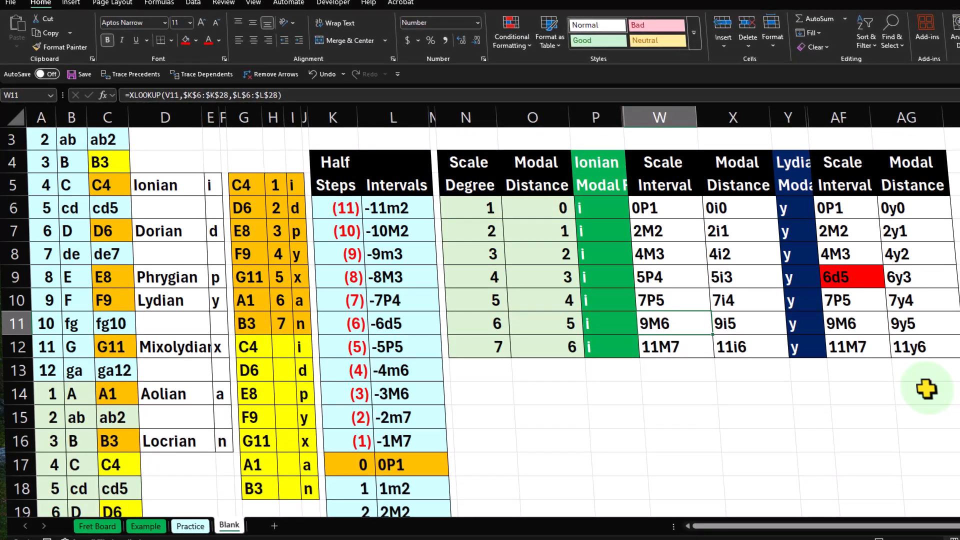
pyautogui.press('Left')
pyautogui.press('Left')
pyautogui.press('Left')
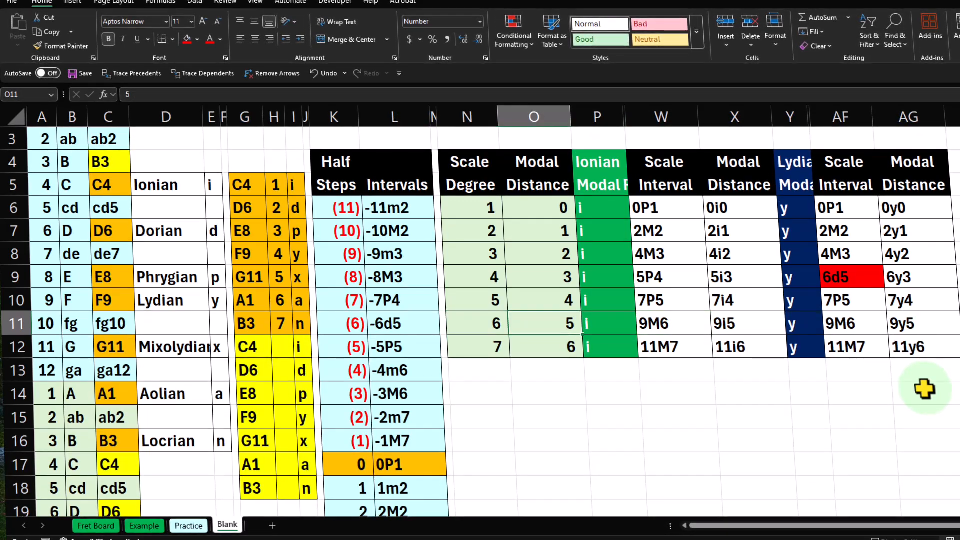
pyautogui.press('Down')
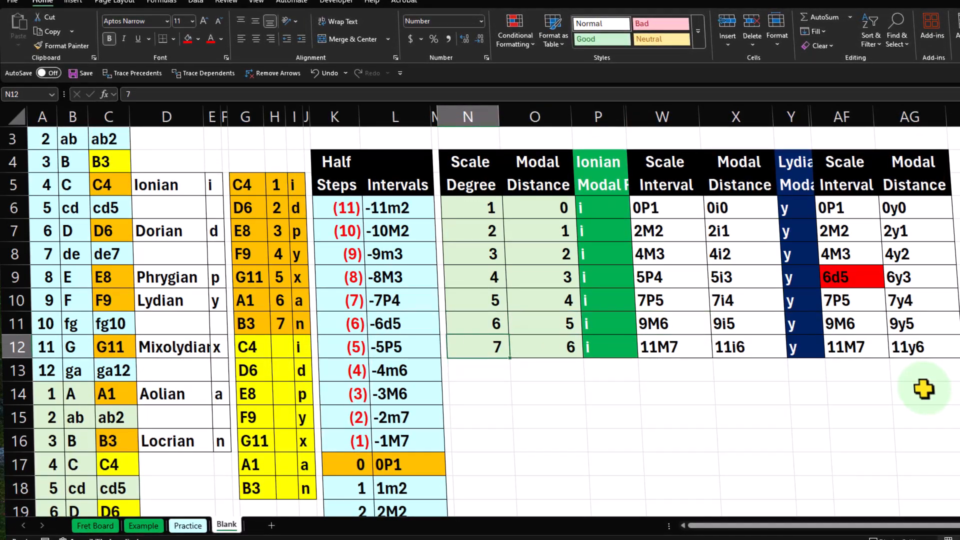
pyautogui.press('Right')
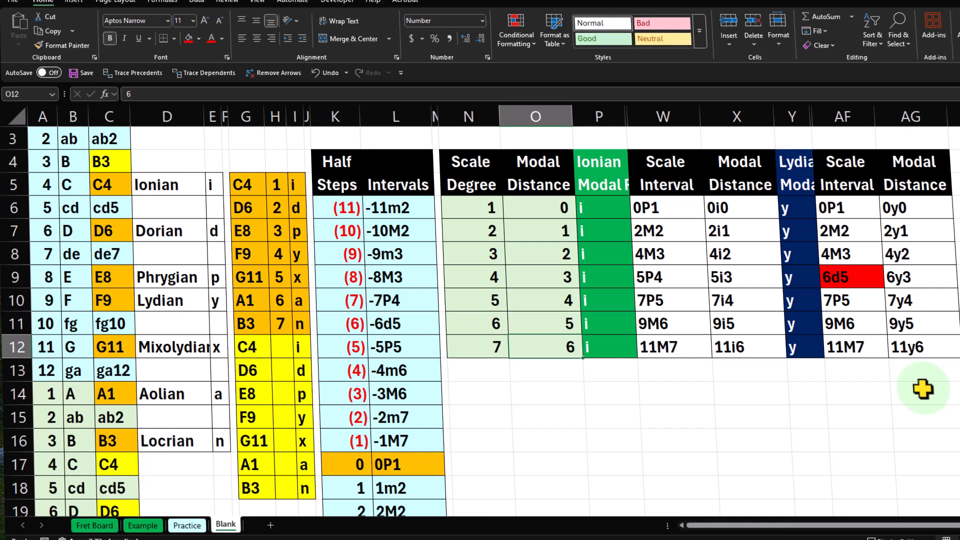
pyautogui.press('Right')
pyautogui.press('Right')
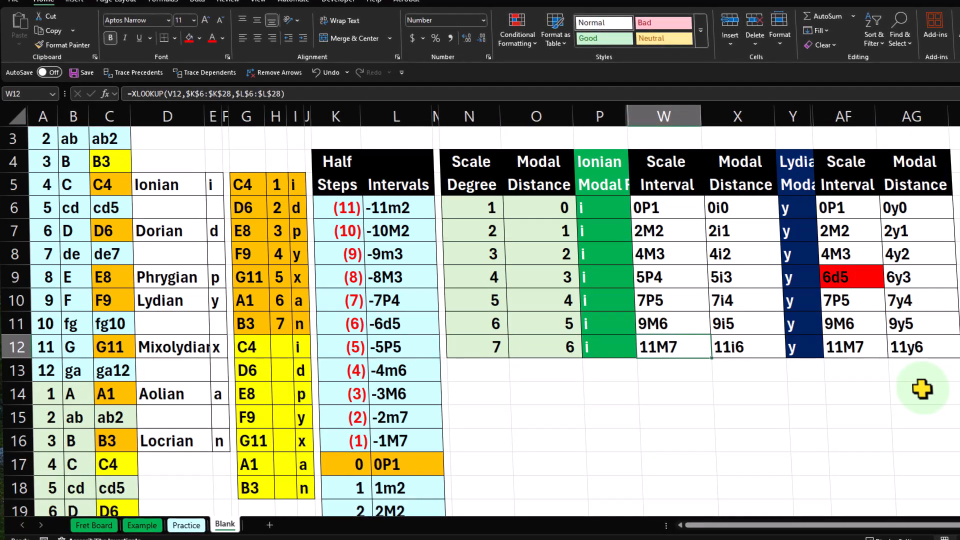
pyautogui.press('Right')
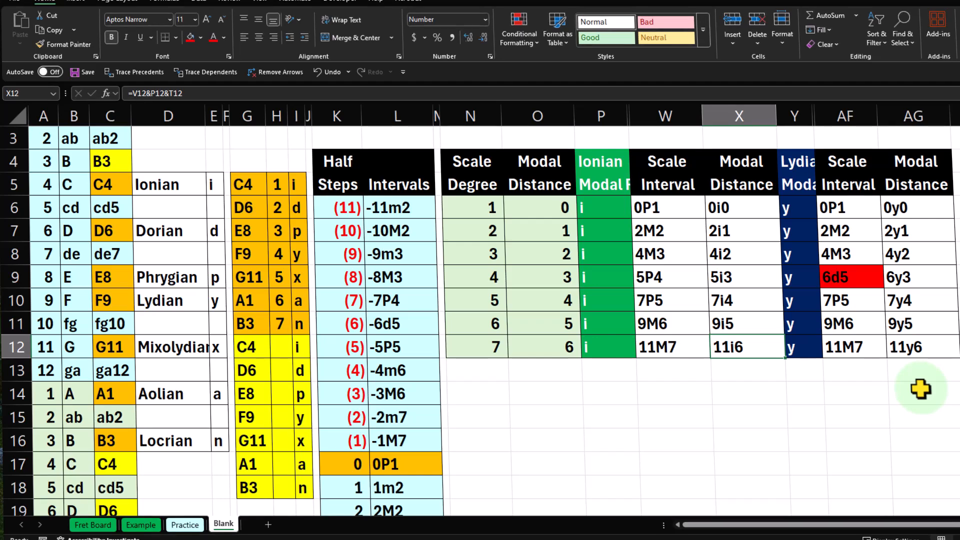
pyautogui.press('Right')
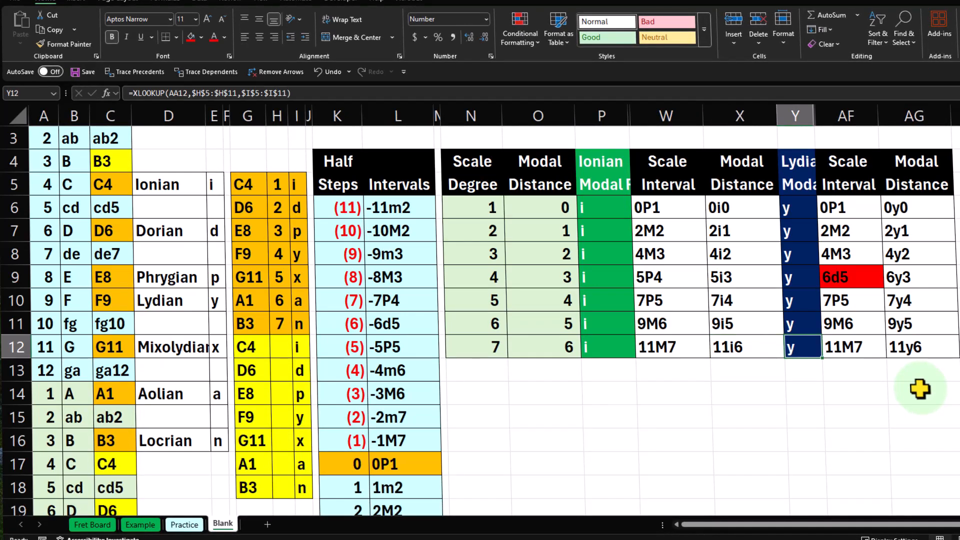
pyautogui.press('Right')
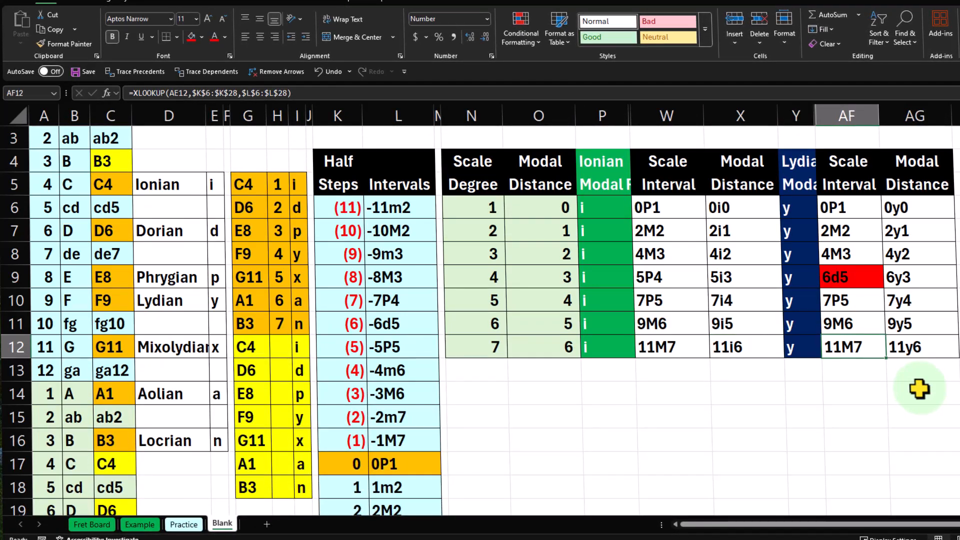
pyautogui.press('Right')
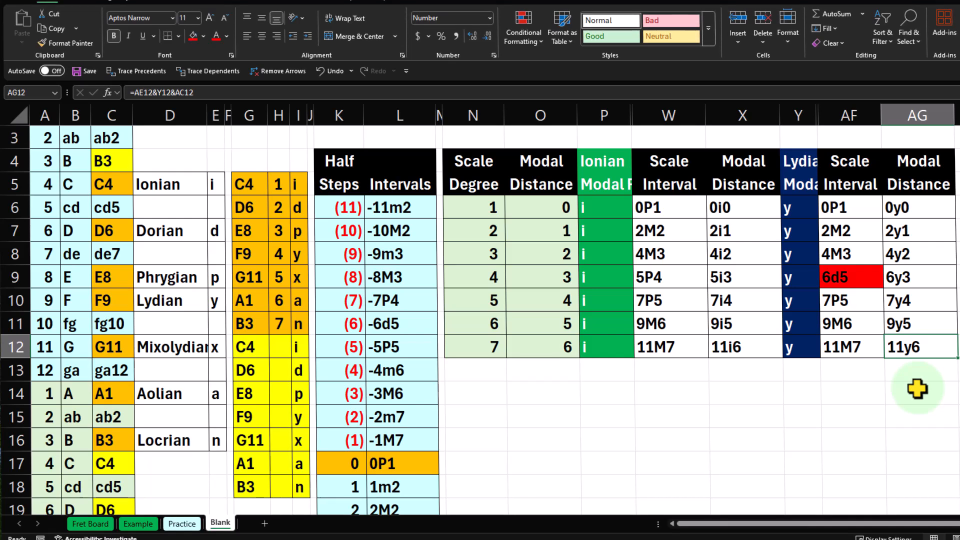
pyautogui.click(852, 277)
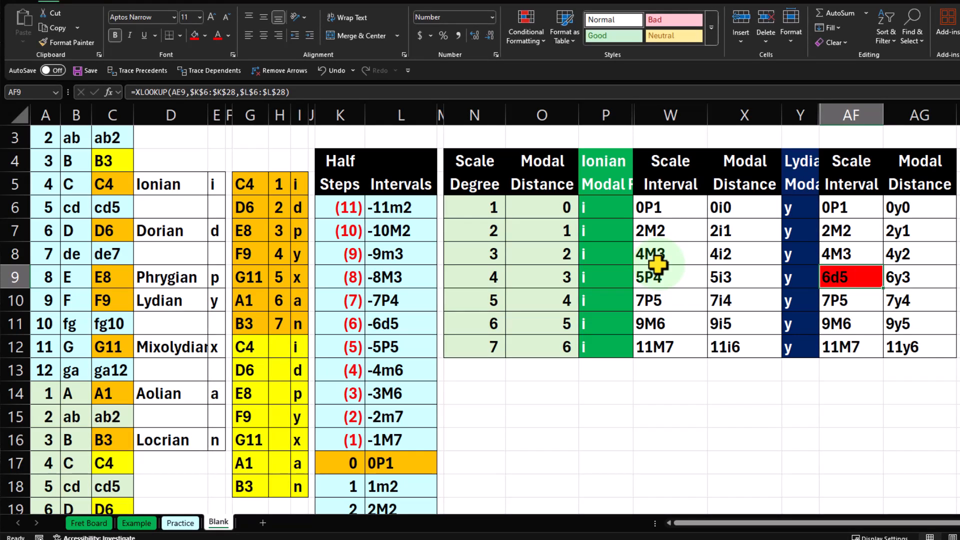
# Unhide the helper columns between P and AF, and inspect the Lydian start reference in AA6
pyautogui.click(607, 115)
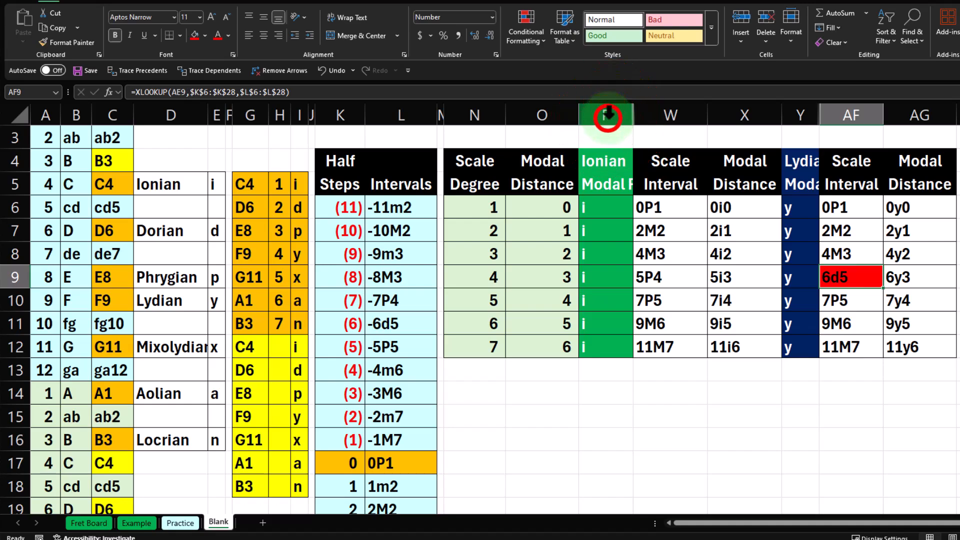
pyautogui.moveTo(608, 115); pyautogui.dragTo(852, 117)
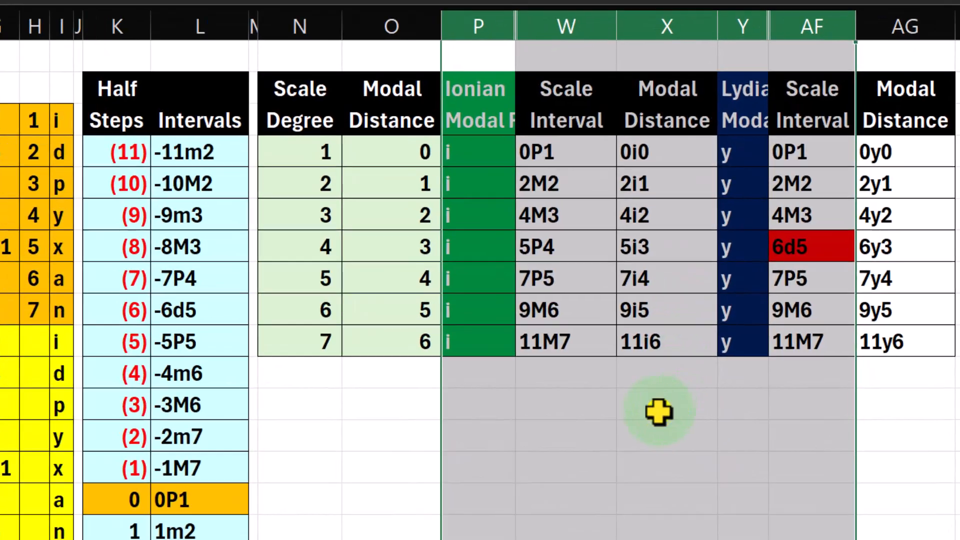
pyautogui.rightClick(658, 412)
pyautogui.click(690, 392)
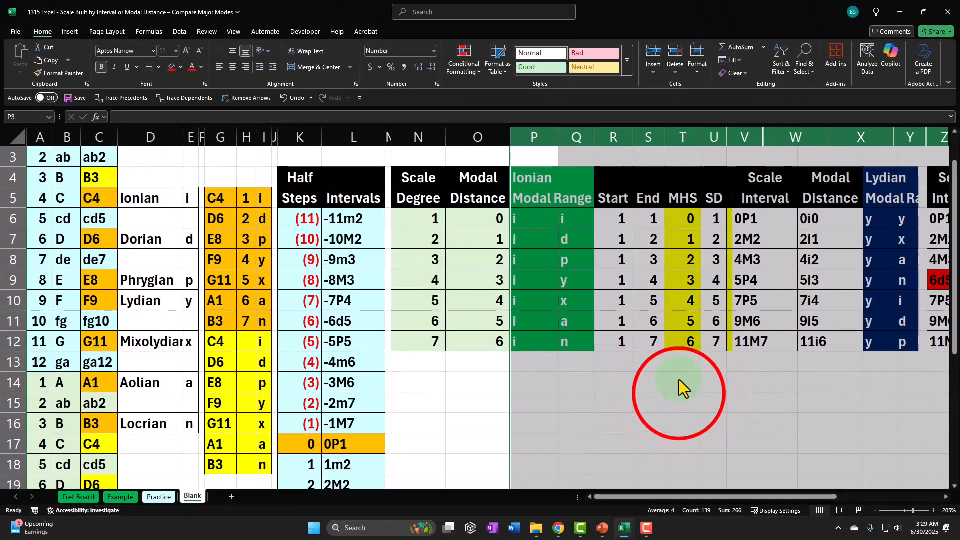
pyautogui.click(667, 401)
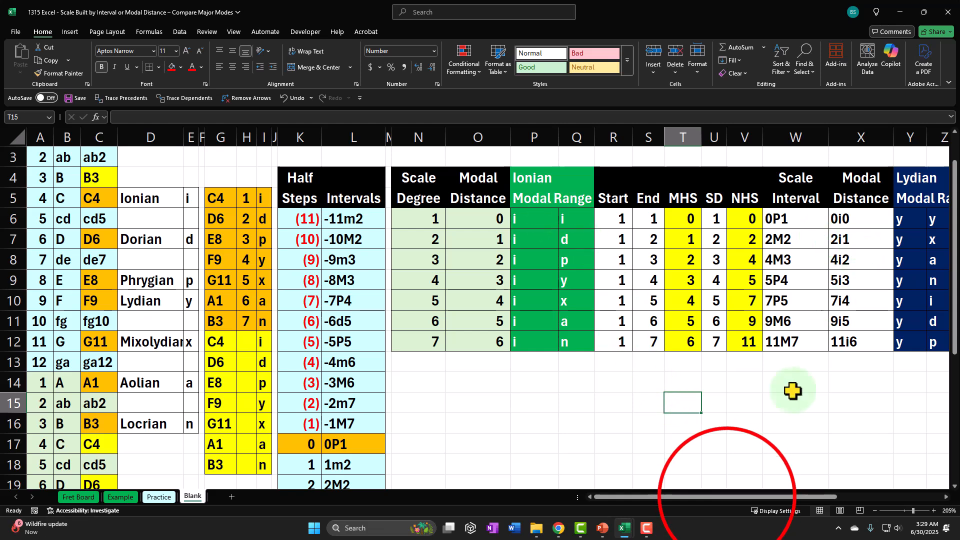
pyautogui.moveTo(725, 497); pyautogui.dragTo(824, 495)
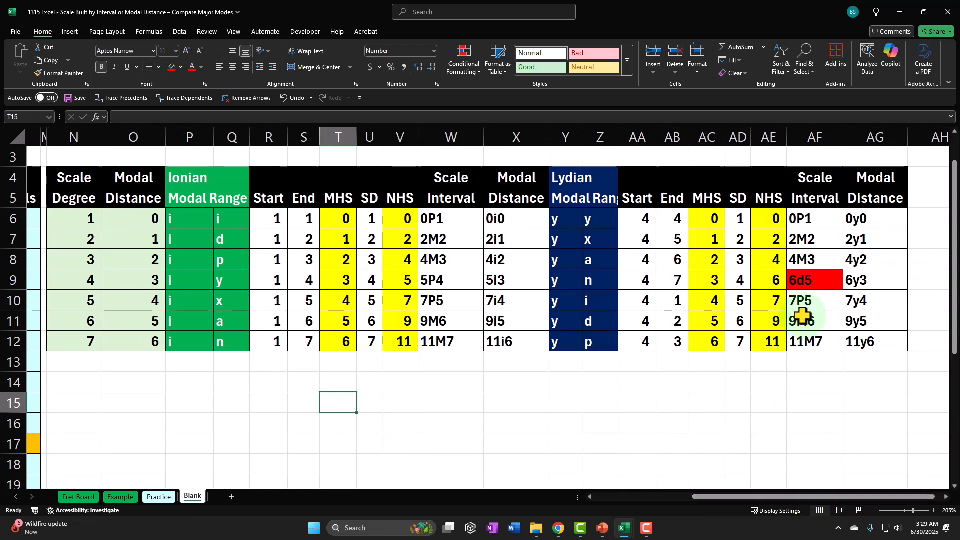
pyautogui.click(644, 223)
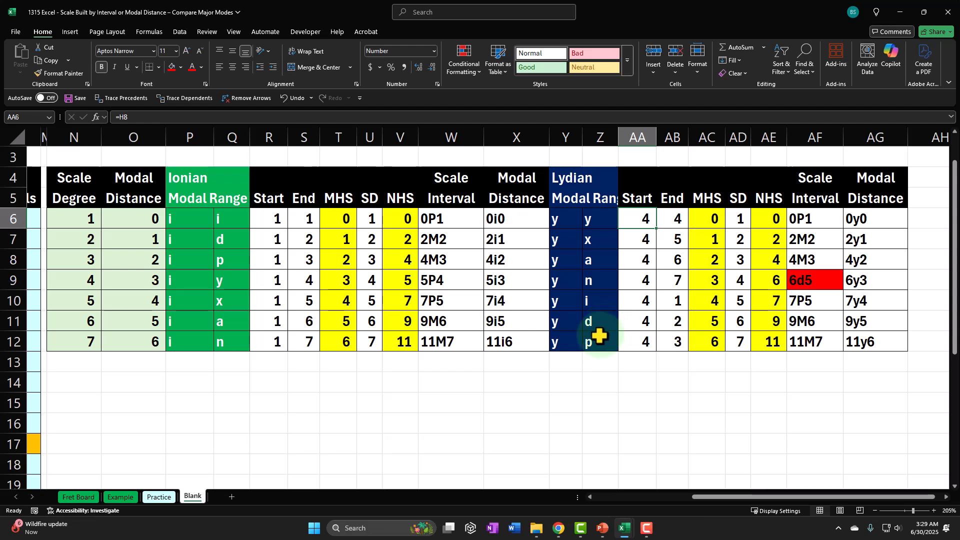
# Copy the Ionian calculation block P4:X12 and paste it beside the Lydian block, starting at AH4
pyautogui.moveTo(195, 178); pyautogui.dragTo(535, 338)
pyautogui.hotkey('ctrl', 'c')
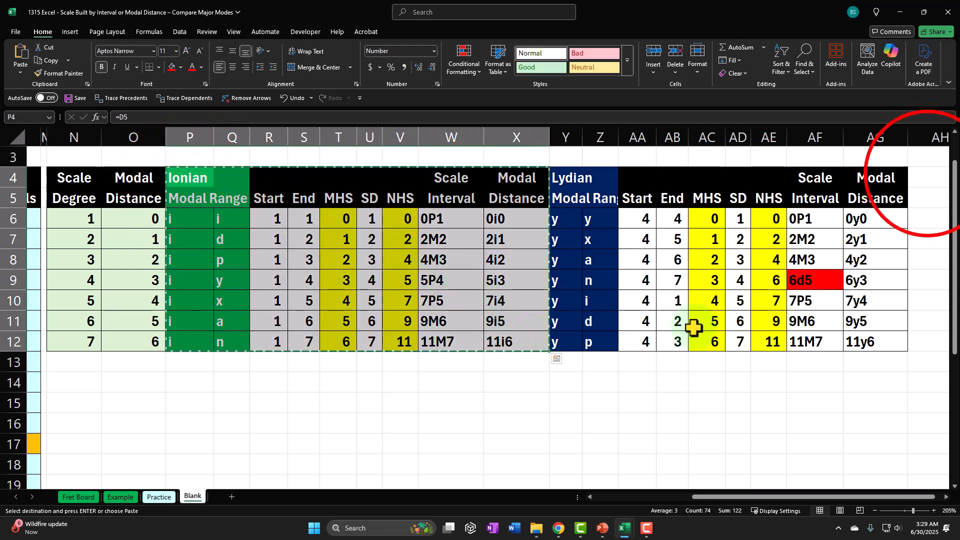
pyautogui.click(928, 175)
pyautogui.hotkey('ctrl', 'v')
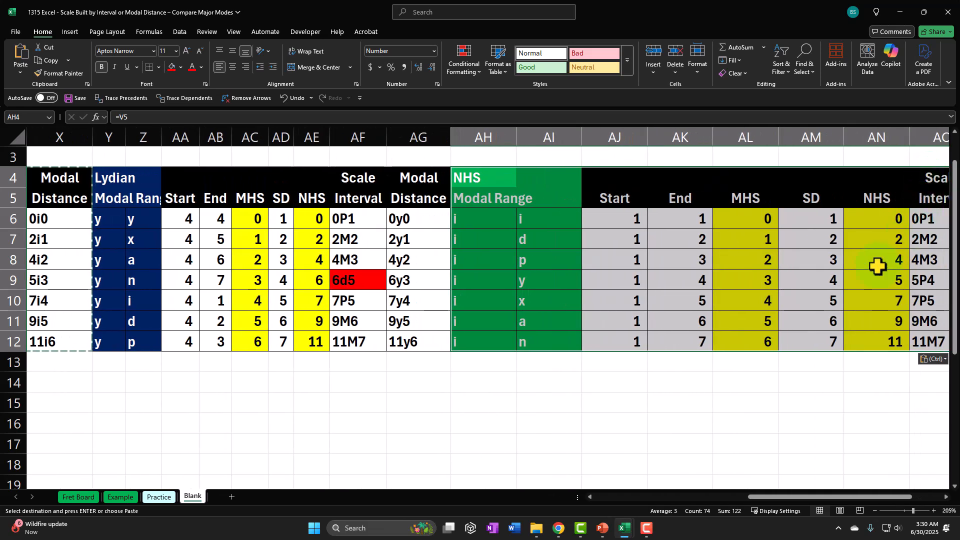
# AutoFit the widths of columns AH through AP, then narrow column AH so it suits its single-letter mode codes
pyautogui.moveTo(493, 139); pyautogui.dragTo(890, 177)
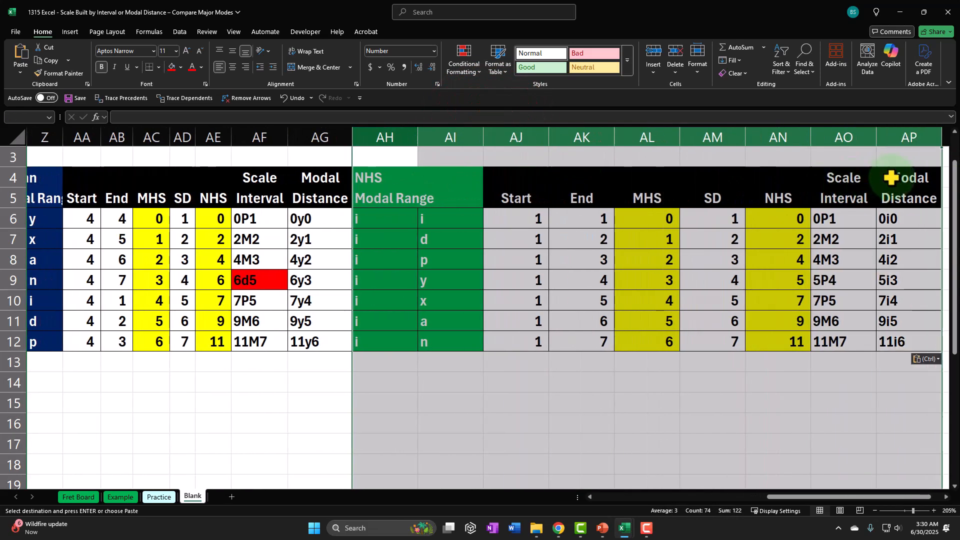
pyautogui.doubleClick(875, 138)
pyautogui.click(415, 218)
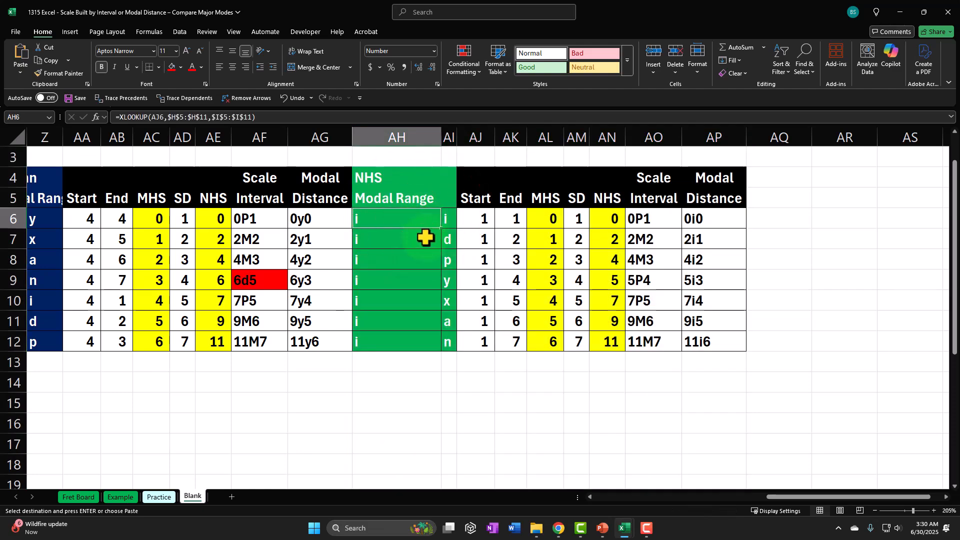
pyautogui.moveTo(442, 134)
pyautogui.mouseDown()
pyautogui.moveTo(385, 145)
pyautogui.moveTo(429, 123)
pyautogui.moveTo(452, 126)
pyautogui.mouseUp()
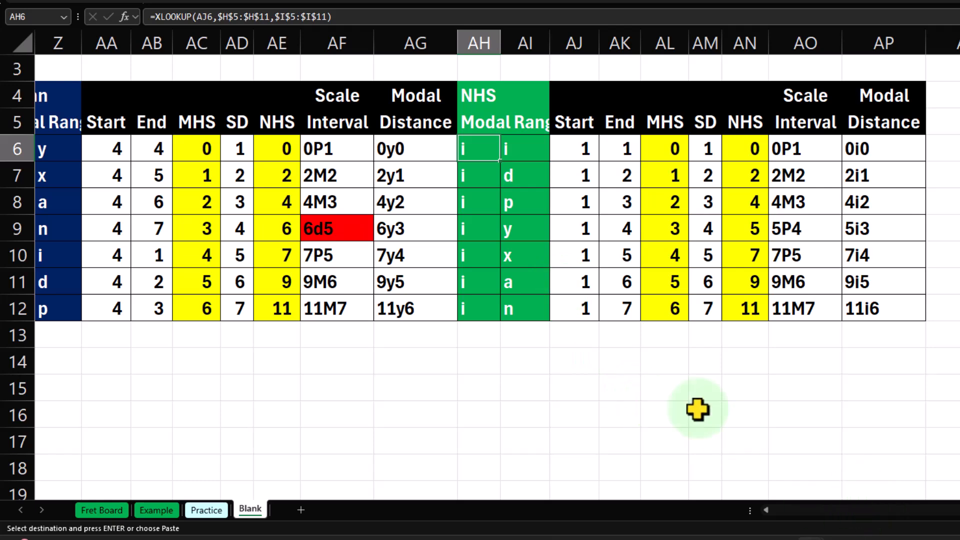
# Set the pasted block's start in AJ6 to the Mixolydian scale number with the formula =H9
pyautogui.click(578, 150)
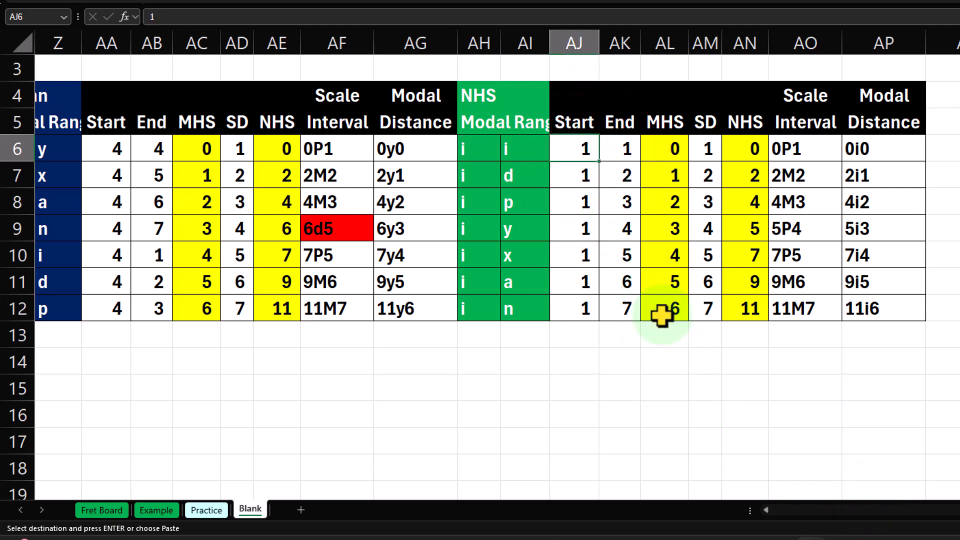
pyautogui.write('=')
pyautogui.press('Left')
pyautogui.press('Left')
pyautogui.press('Left')
pyautogui.press('Left')
pyautogui.press('Left')
pyautogui.press('Left')
pyautogui.press('Left')
pyautogui.press('Left')
pyautogui.press('Left')
pyautogui.press('Left')
pyautogui.press('Left')
pyautogui.press('Left')
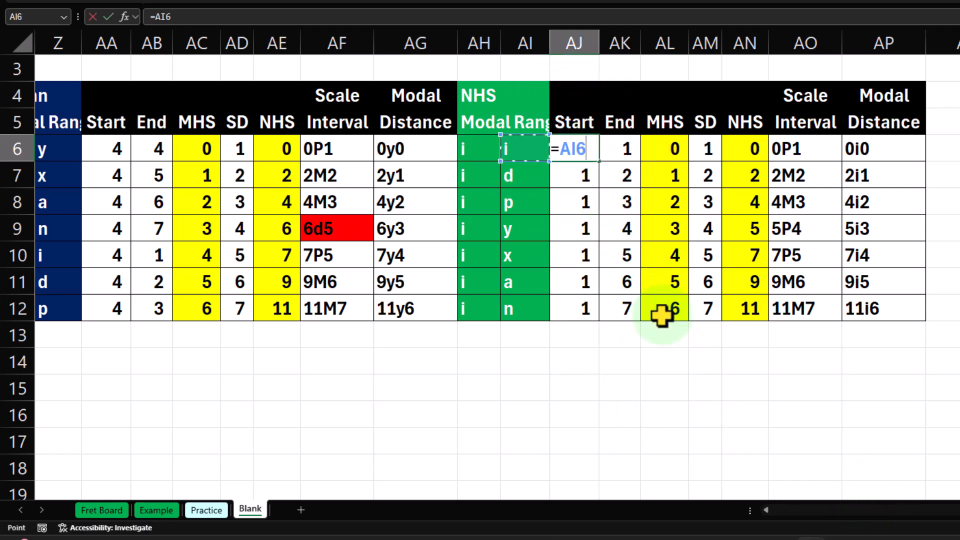
pyautogui.press('Left')
pyautogui.press('Left')
pyautogui.press('Left')
pyautogui.press('Left')
pyautogui.press('Left')
pyautogui.press('Left')
pyautogui.press('Left')
pyautogui.press('Left')
pyautogui.press('Left')
pyautogui.press('Left')
pyautogui.press('Left')
pyautogui.press('Left')
pyautogui.press('Left')
pyautogui.press('Left')
pyautogui.press('Left')
pyautogui.press('Left')
pyautogui.press('Left')
pyautogui.press('Left')
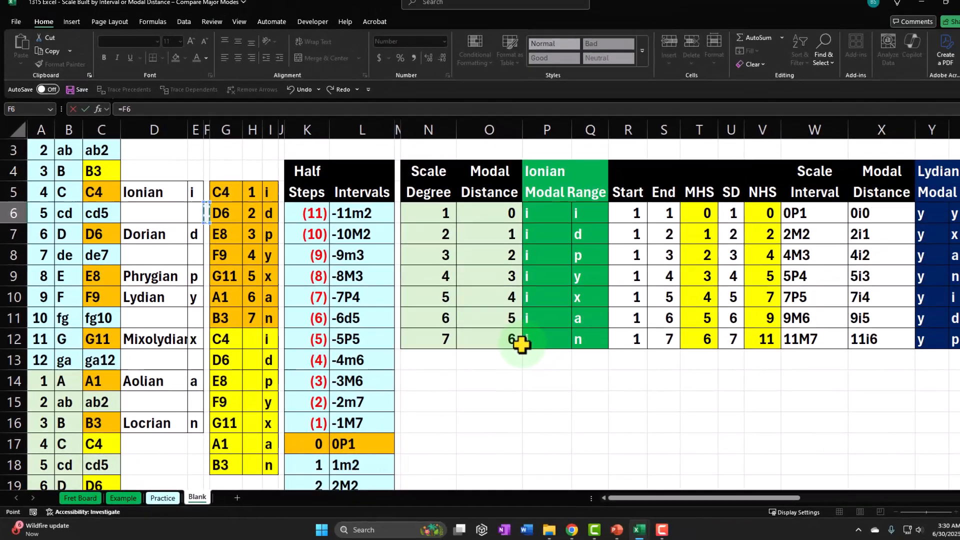
pyautogui.press('Down')
pyautogui.press('Down')
pyautogui.press('Down')
pyautogui.press('Right')
pyautogui.press('Right')
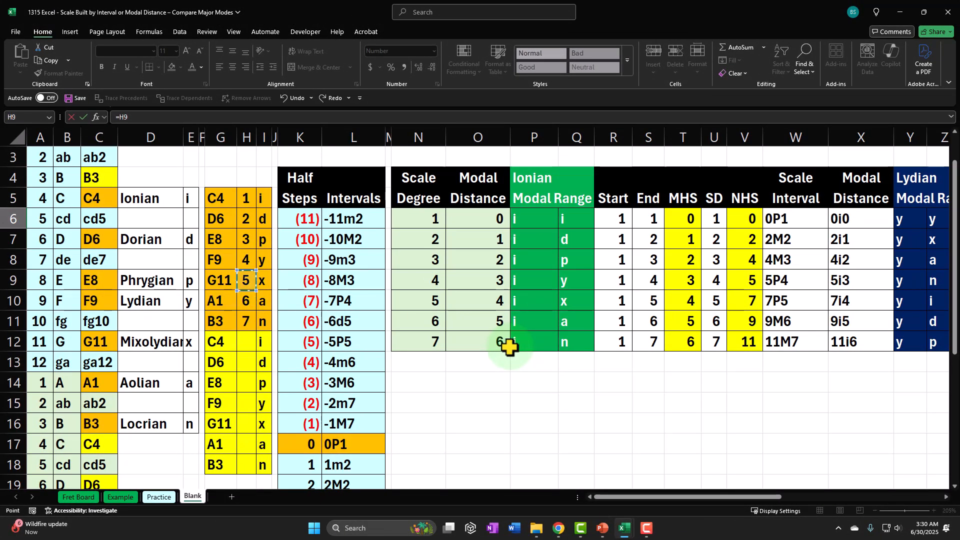
pyautogui.press('Return')
# Examine the Mixolydian block's modal range letters and start and end numbers for degrees 1 and 2 in rows 6 and 7
pyautogui.press('Right')
pyautogui.press('Right')
pyautogui.press('Right')
pyautogui.press('Right')
pyautogui.press('Right')
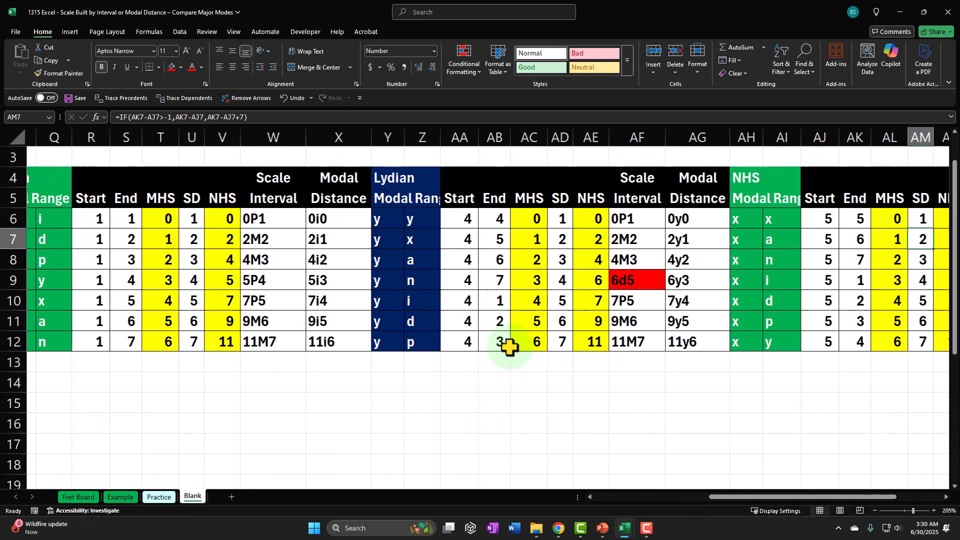
pyautogui.press('Right')
pyautogui.press('Right')
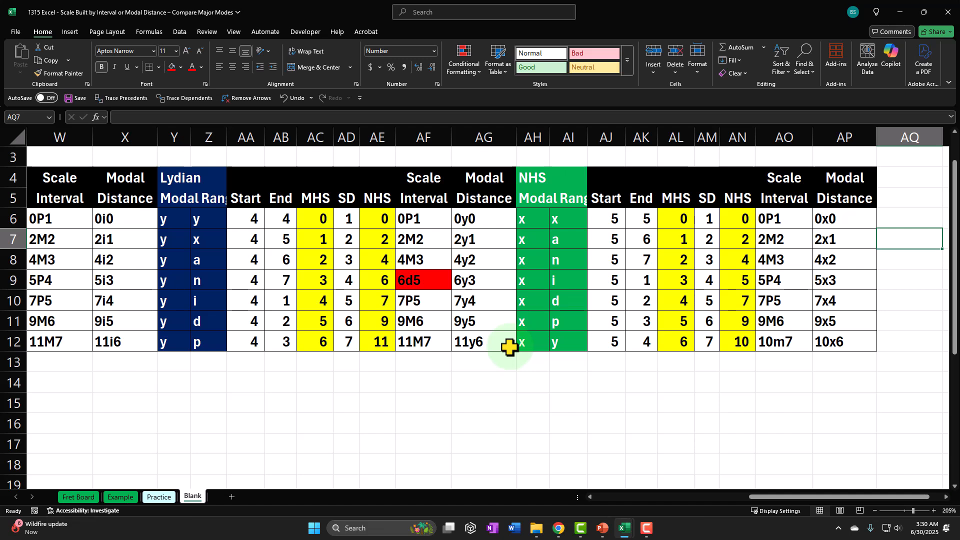
pyautogui.click(525, 223)
pyautogui.press('Right')
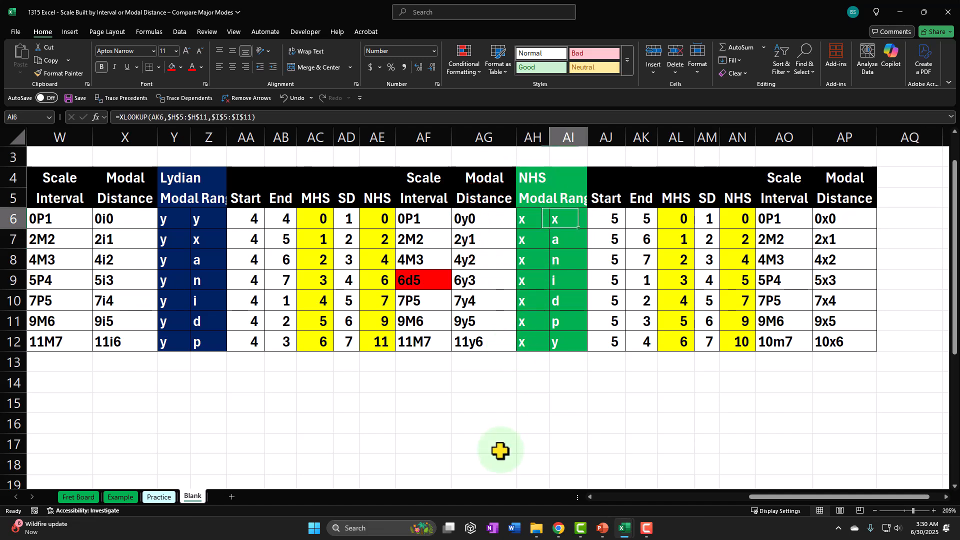
pyautogui.press('Right')
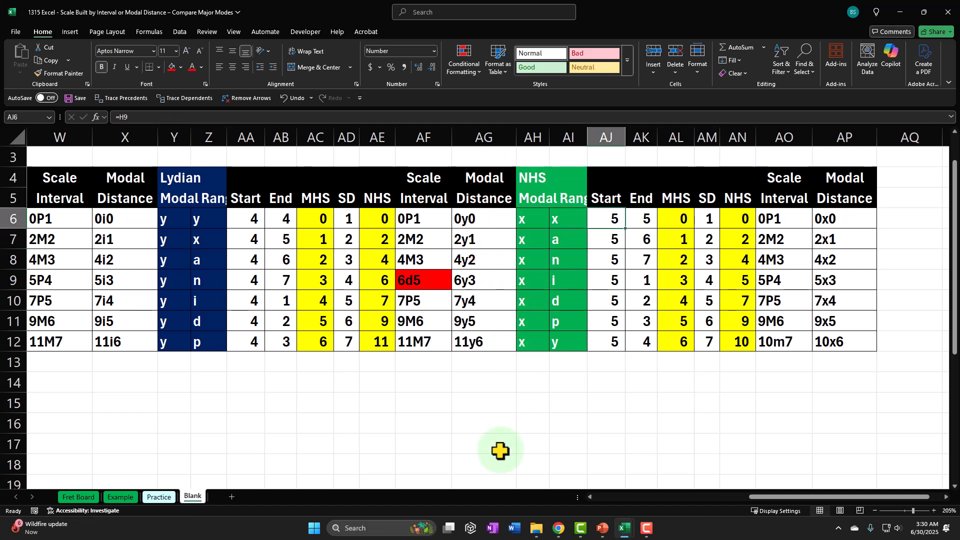
pyautogui.press('Right')
pyautogui.press('Down')
pyautogui.press('Left')
pyautogui.press('Left')
pyautogui.press('Left')
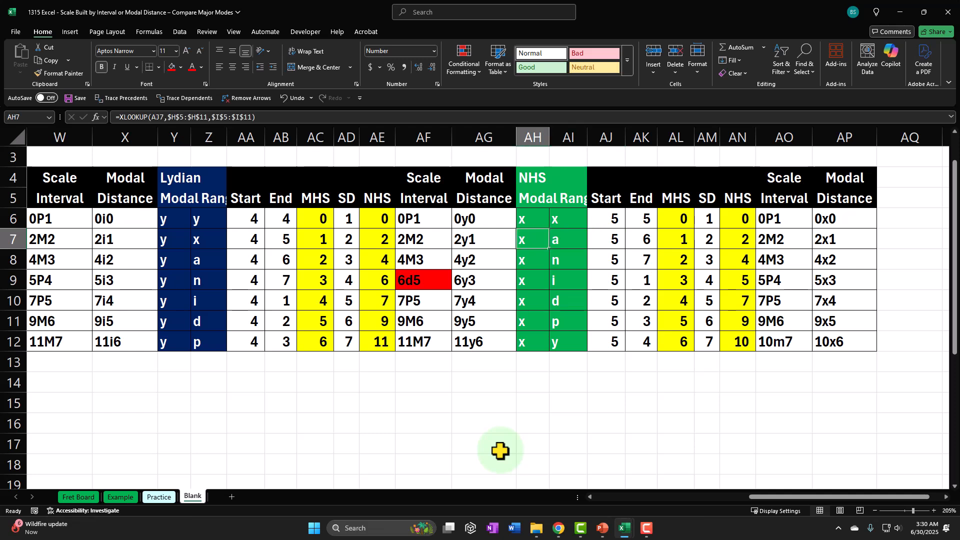
pyautogui.press('Right')
pyautogui.press('Right')
pyautogui.press('Right')
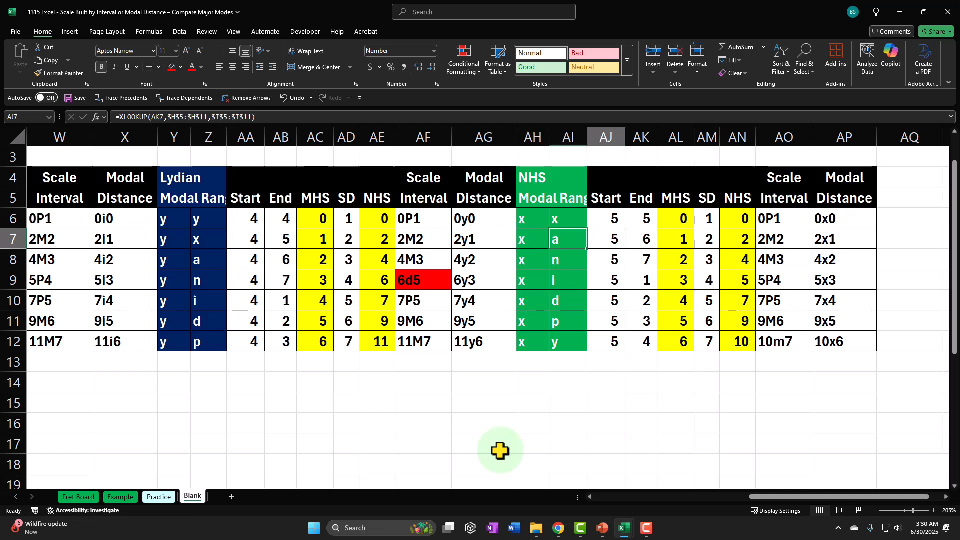
# Examine the Mixolydian modal range letters and start and end numbers for scale degrees 3 and 4 in rows 8 and 9
pyautogui.press('Down')
pyautogui.press('Left')
pyautogui.press('Left')
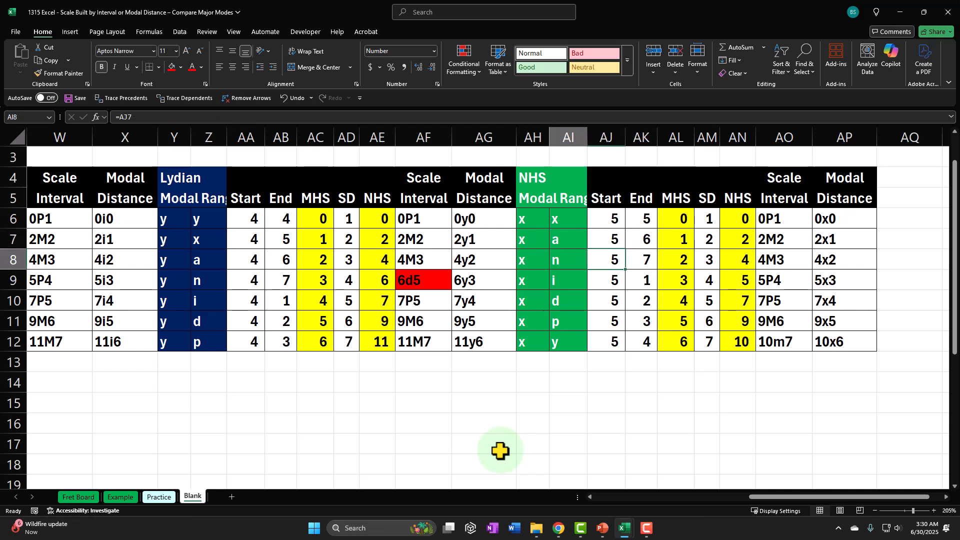
pyautogui.press('Left')
pyautogui.press('Right')
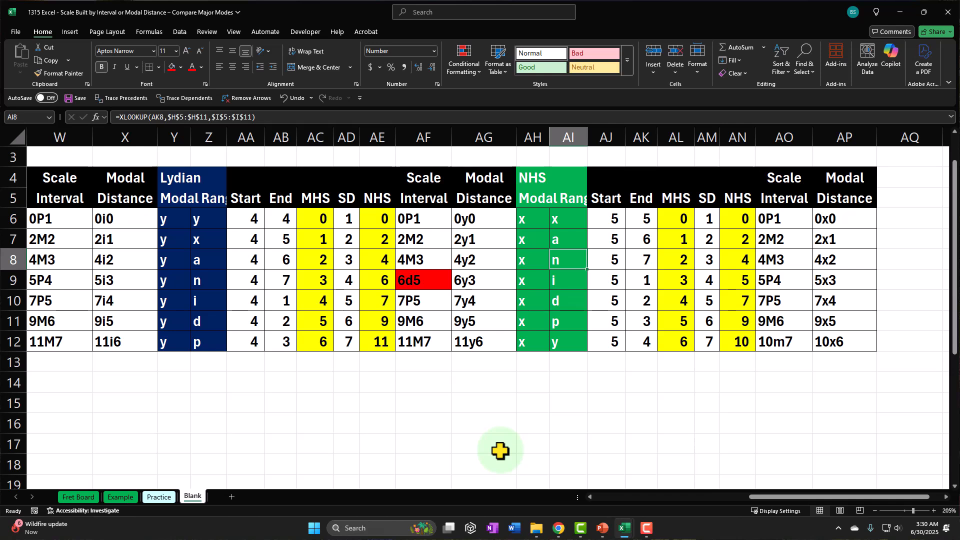
pyautogui.press('Right')
pyautogui.press('Right')
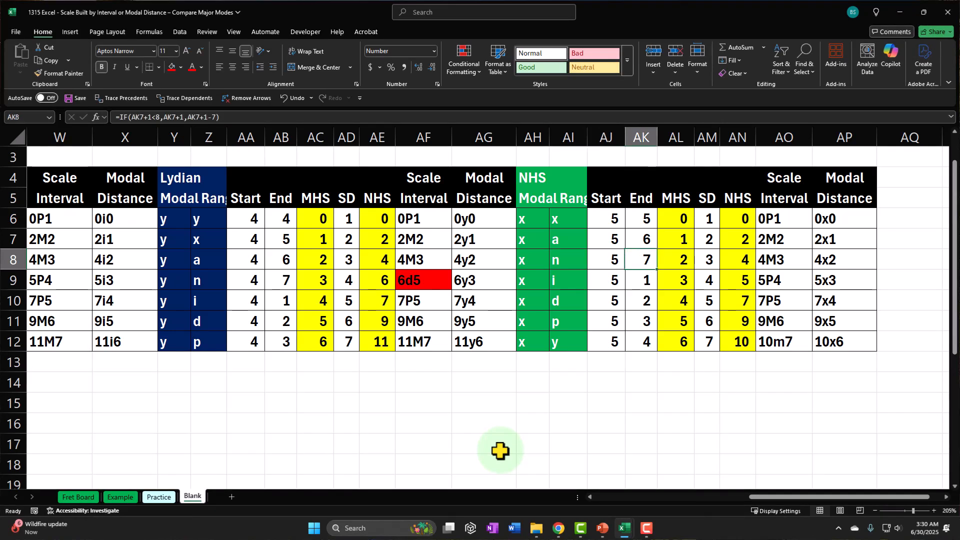
pyautogui.press('Down')
pyautogui.press('Left')
pyautogui.press('Left')
pyautogui.press('Left')
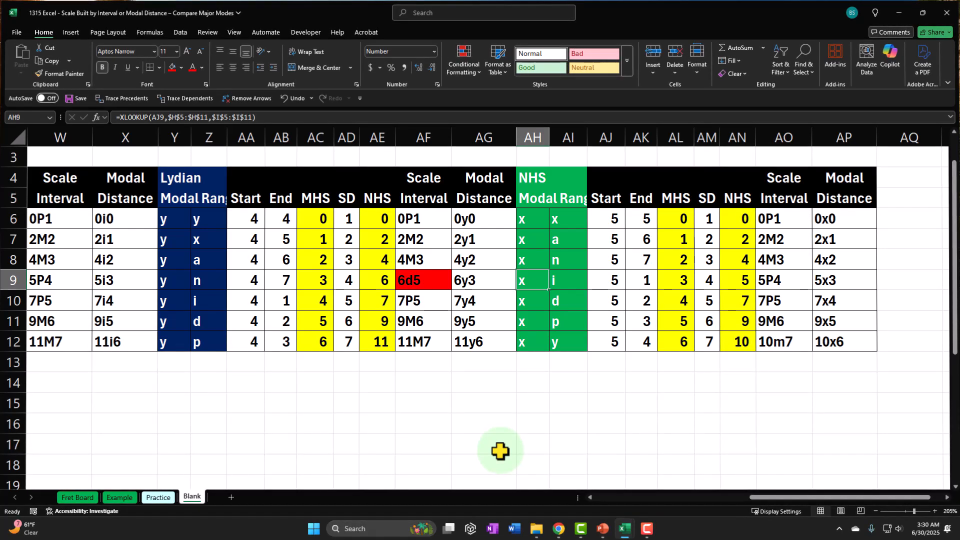
pyautogui.press('Right')
pyautogui.press('Right')
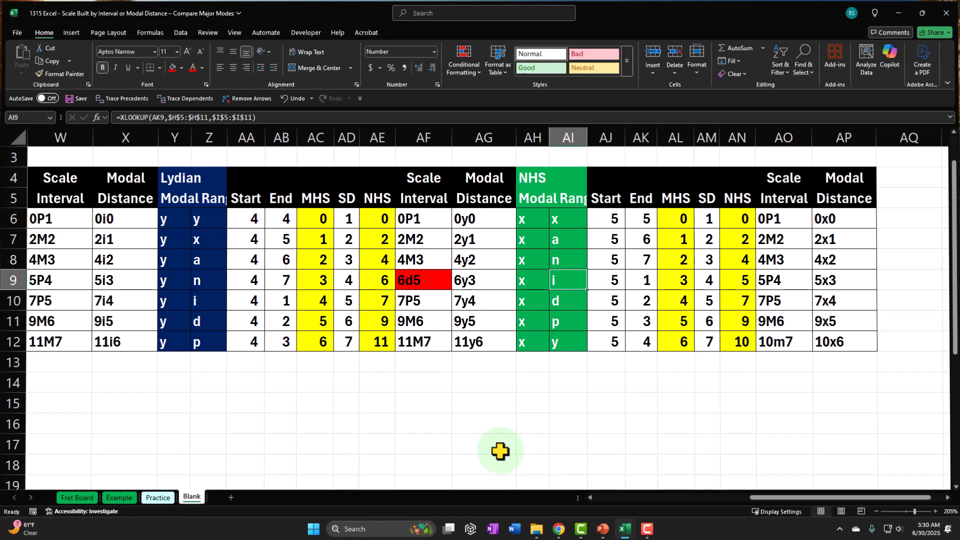
pyautogui.press('Right')
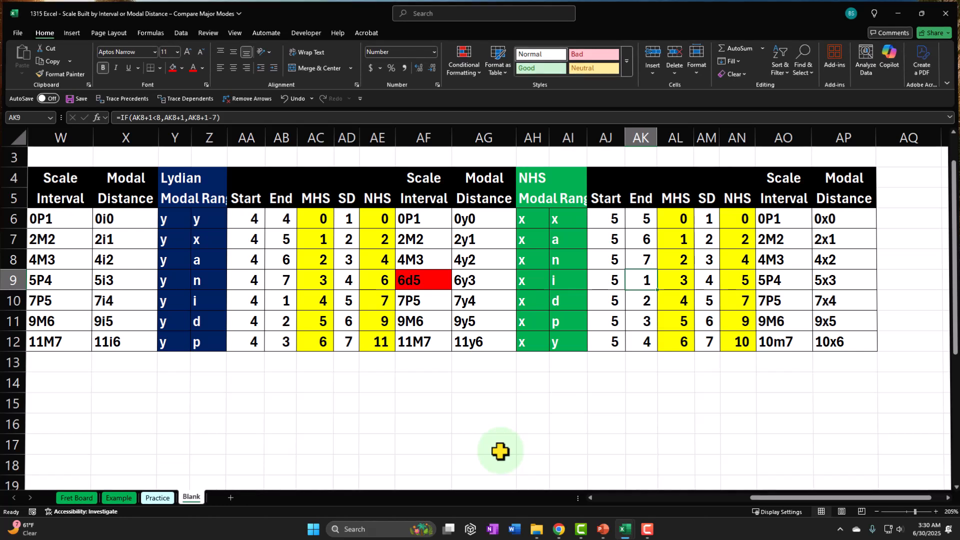
# Examine the Mixolydian modal range letters and start and end numbers for scale degrees 5 through 7 in rows 10 to 12
pyautogui.press('Down')
pyautogui.press('Left')
pyautogui.press('Left')
pyautogui.press('Left')
pyautogui.press('Right')
pyautogui.press('Right')
pyautogui.press('Right')
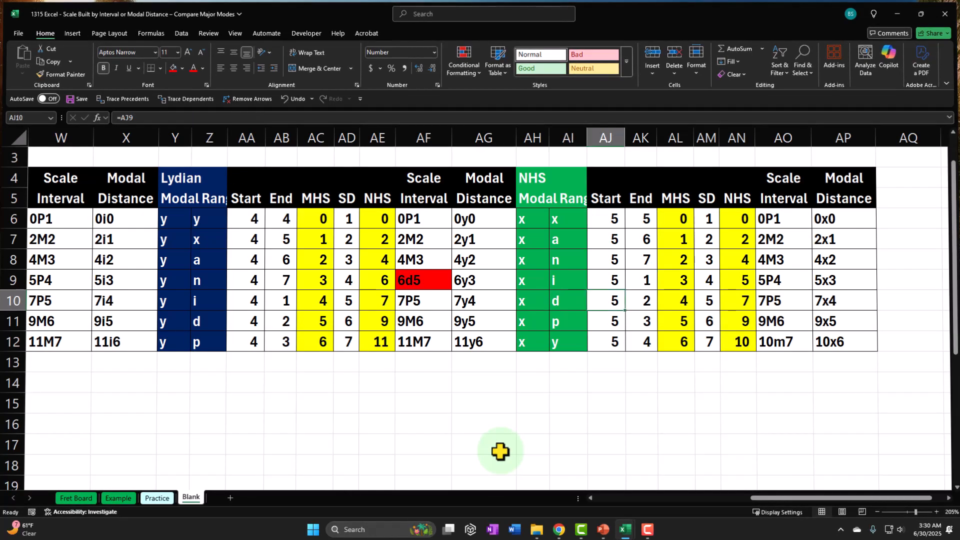
pyautogui.press('Down')
pyautogui.press('Left')
pyautogui.press('Left')
pyautogui.press('Left')
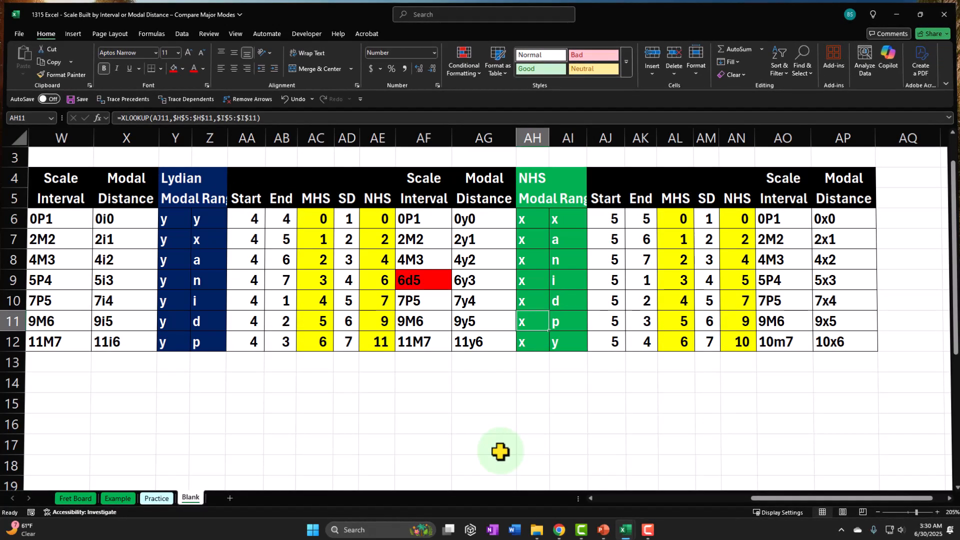
pyautogui.press('Right')
pyautogui.press('Right')
pyautogui.press('Right')
pyautogui.press('Down')
pyautogui.press('Left')
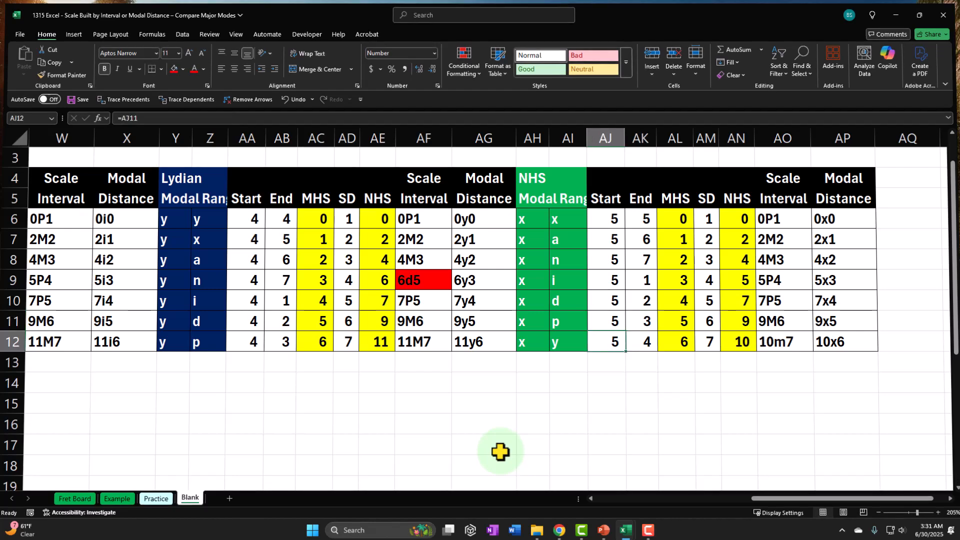
pyautogui.press('Left')
pyautogui.press('Left')
pyautogui.press('Right')
pyautogui.press('Right')
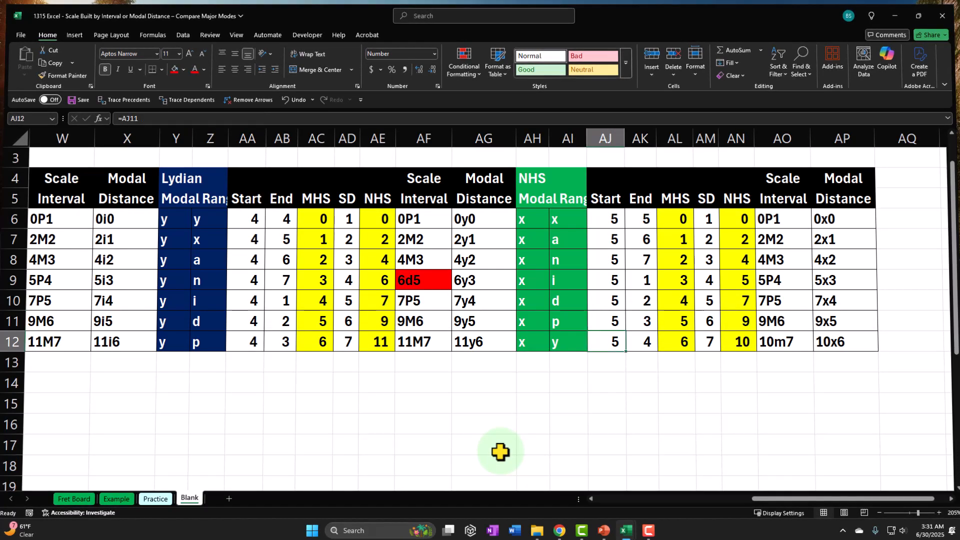
# Return to row 6 and trace the Mixolydian degree 1 calculation from the modal range through MHS and SD to NHS in AN6
pyautogui.press('Right')
pyautogui.press('Up')
pyautogui.press('Up')
pyautogui.press('Up')
pyautogui.press('Up')
pyautogui.press('Up')
pyautogui.press('Up')
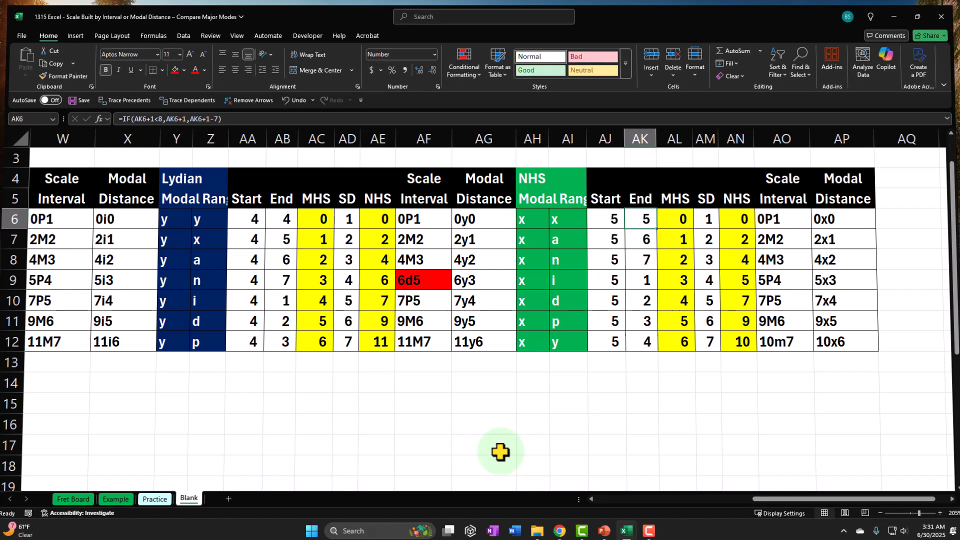
pyautogui.press('Left')
pyautogui.press('Left')
pyautogui.press('Left')
pyautogui.press('Right')
pyautogui.press('Right')
pyautogui.press('Right')
pyautogui.press('Right')
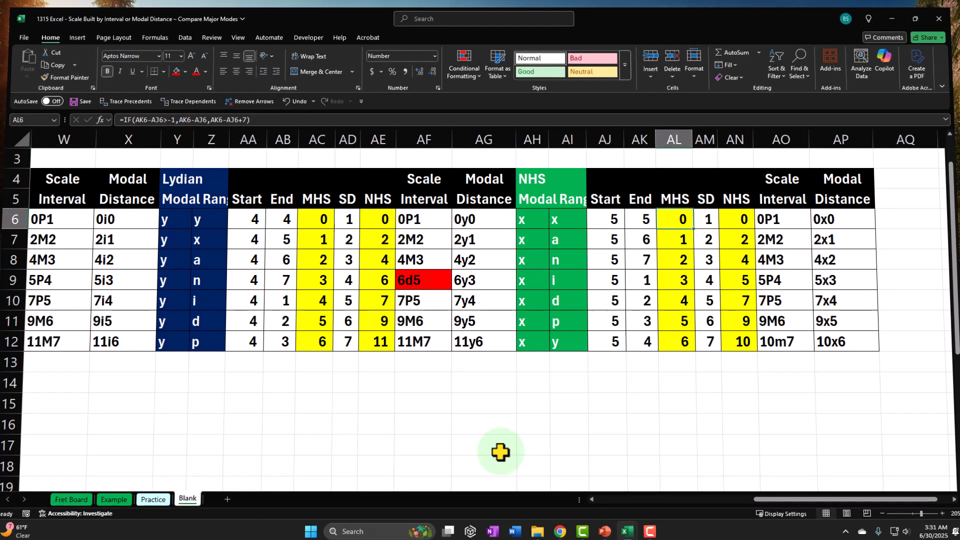
pyautogui.press('Right')
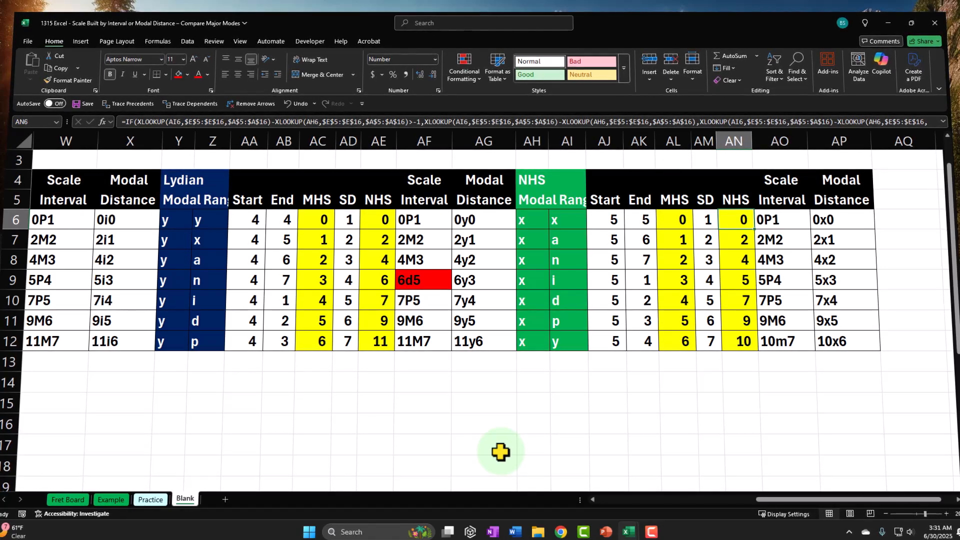
# Trace the Mixolydian degree 2 calculation across row 7, from the modal range in AH7 through MHS and SD to NHS
pyautogui.press('Down')
pyautogui.press('Left')
pyautogui.press('Left')
pyautogui.press('Left')
pyautogui.press('Left')
pyautogui.press('Left')
pyautogui.press('Left')
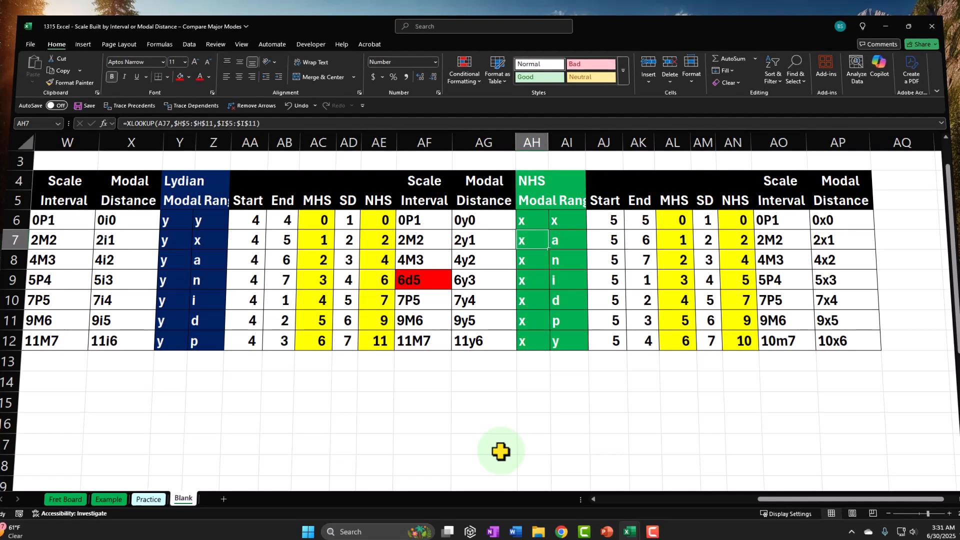
pyautogui.press('Right')
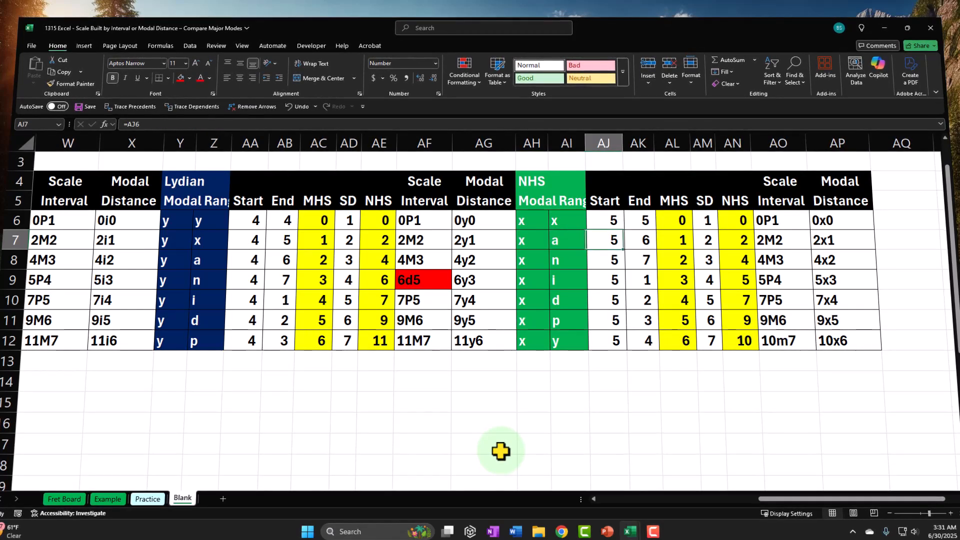
pyautogui.press('Right')
pyautogui.press('Right')
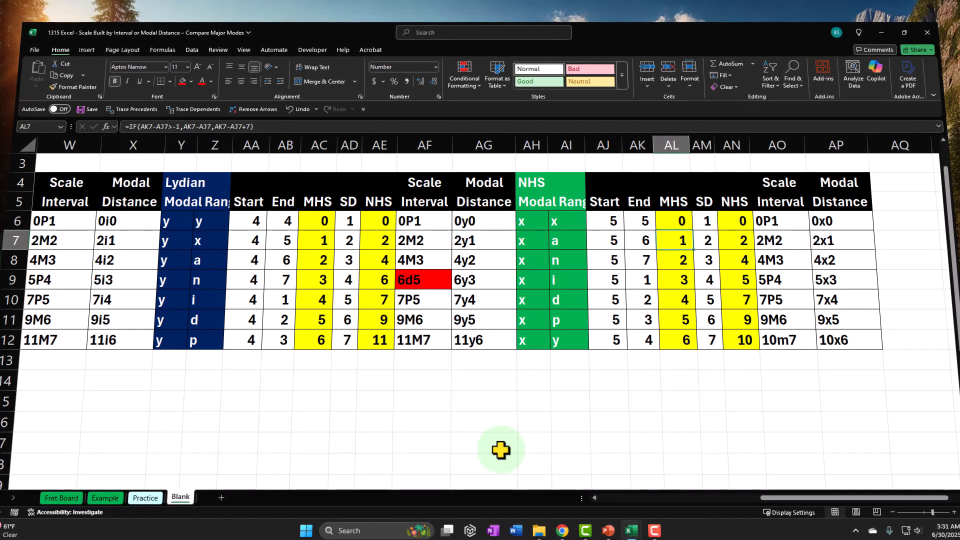
pyautogui.press('Right')
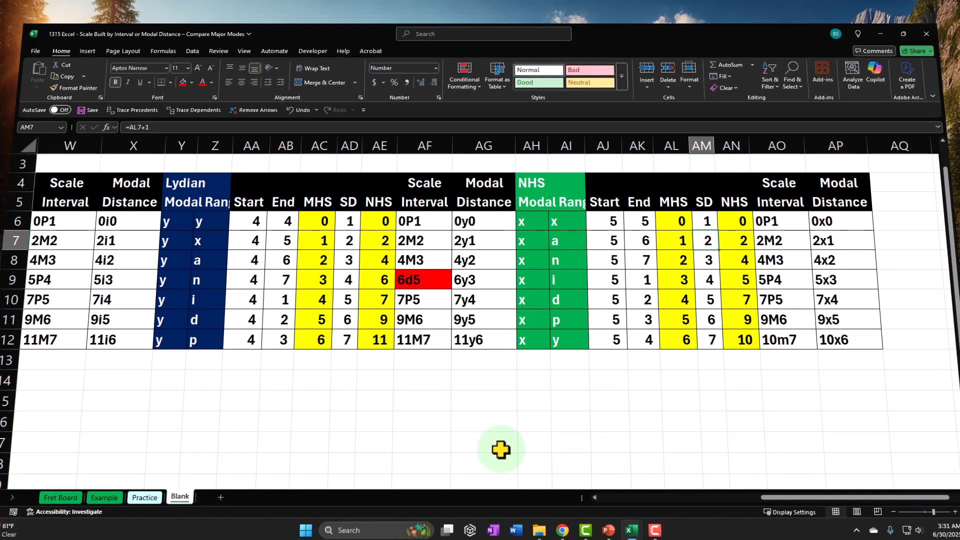
pyautogui.press('Right')
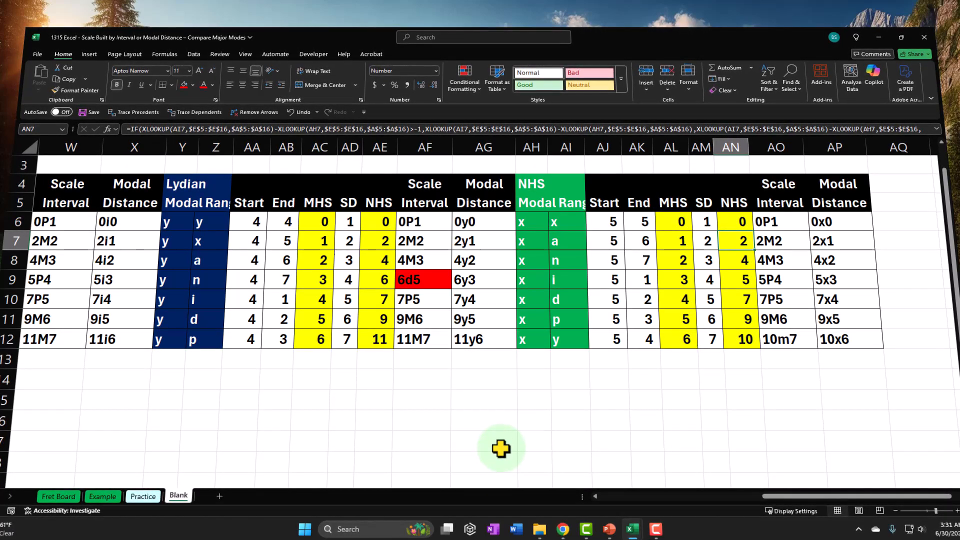
# Examine the Mixolydian degree 3 modal range letters in AH8 and AI8
pyautogui.press('Down')
pyautogui.press('Left')
pyautogui.press('Left')
pyautogui.press('Left')
pyautogui.press('Left')
pyautogui.press('Left')
pyautogui.press('Left')
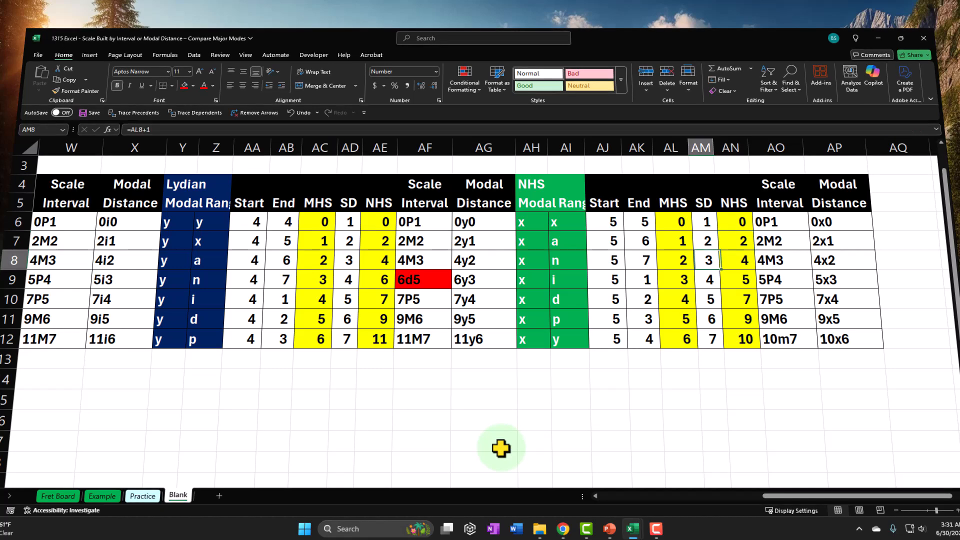
pyautogui.press('Right')
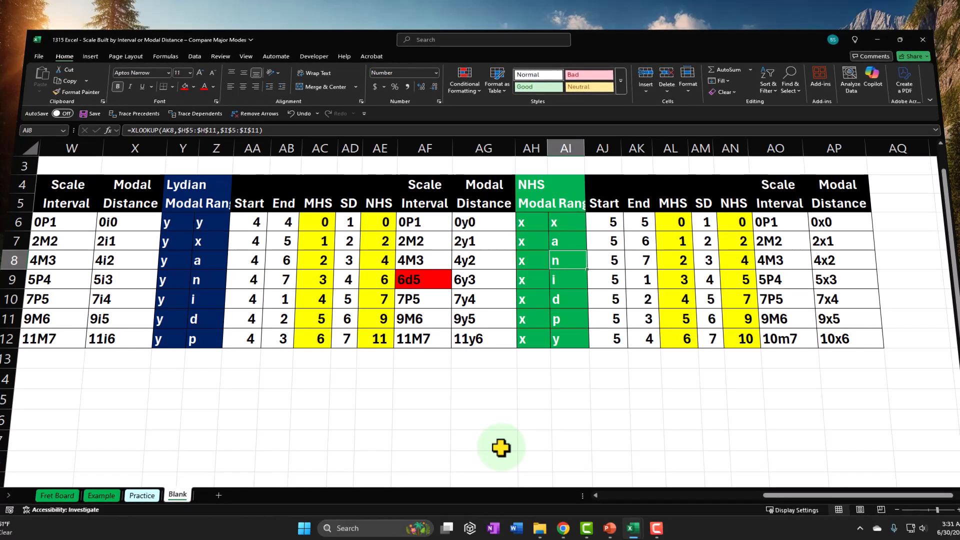
pyautogui.press('Left')
pyautogui.press('Right')
pyautogui.press('Left')
pyautogui.press('Right')
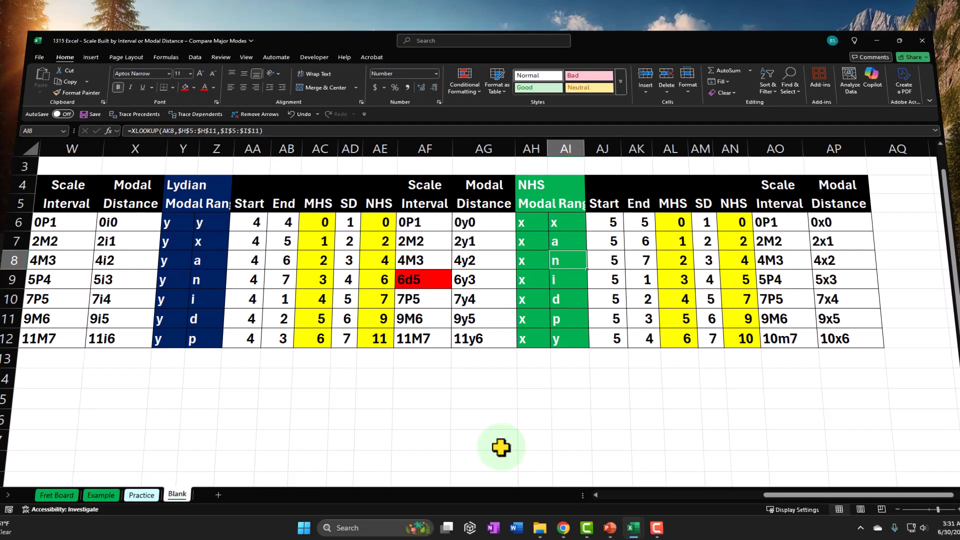
# Trace the Mixolydian degree 3 calculation in row 8 from Start and End through MHS and SD to NHS
pyautogui.press('Right')
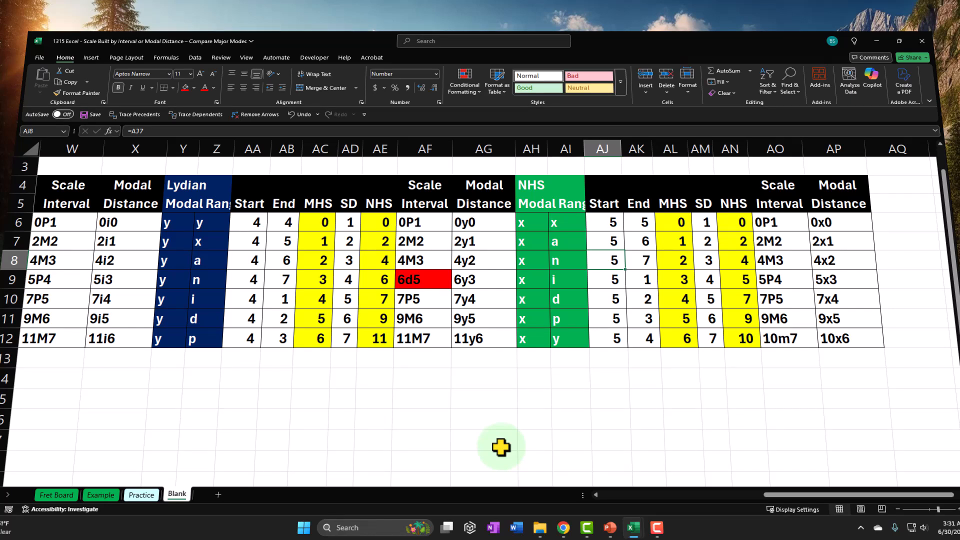
pyautogui.press('Right')
pyautogui.press('Right')
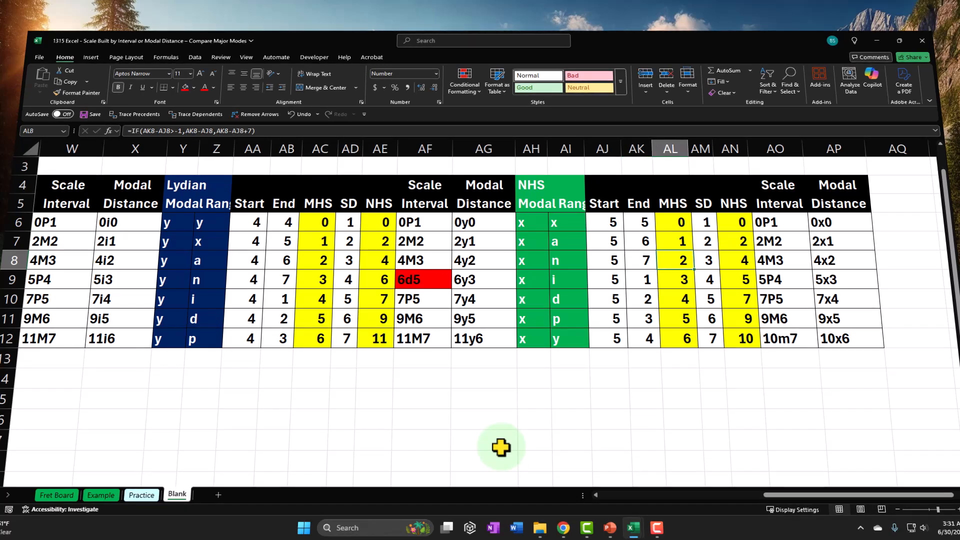
pyautogui.press('Right')
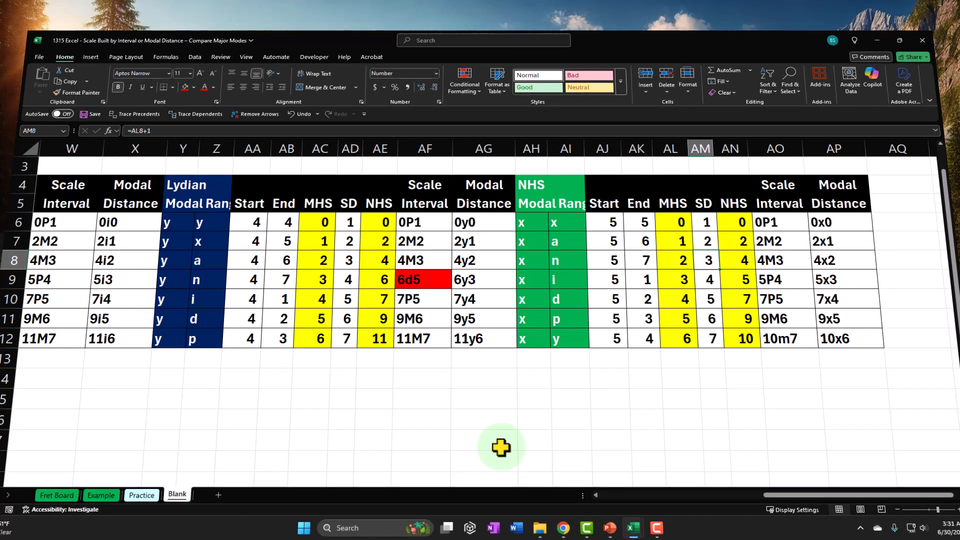
pyautogui.press('Right')
# Trace the Mixolydian degree 4 calculation across row 9, from the modal range through MHS and SD to NHS in AN9
pyautogui.press('Down')
pyautogui.press('Left')
pyautogui.press('Left')
pyautogui.press('Left')
pyautogui.press('Left')
pyautogui.press('Left')
pyautogui.press('Left')
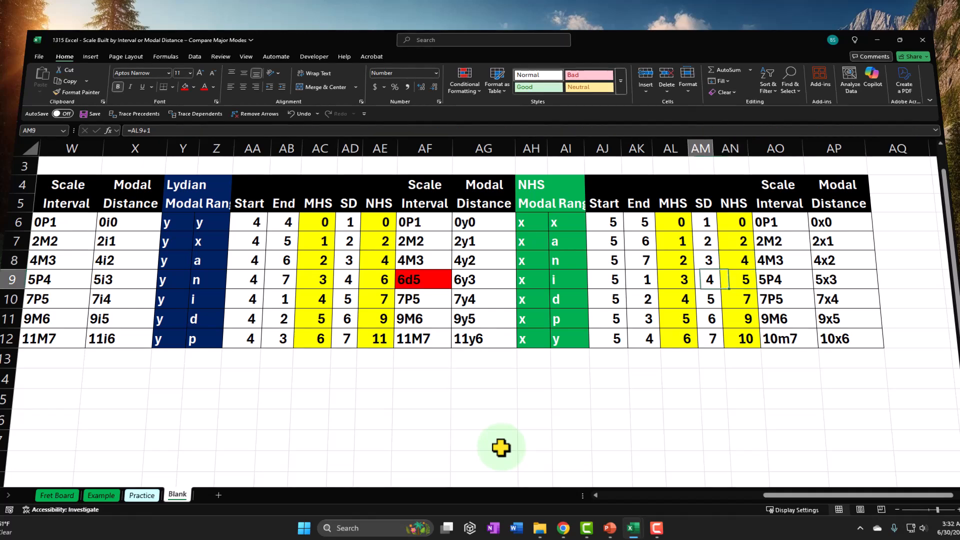
pyautogui.press('Right')
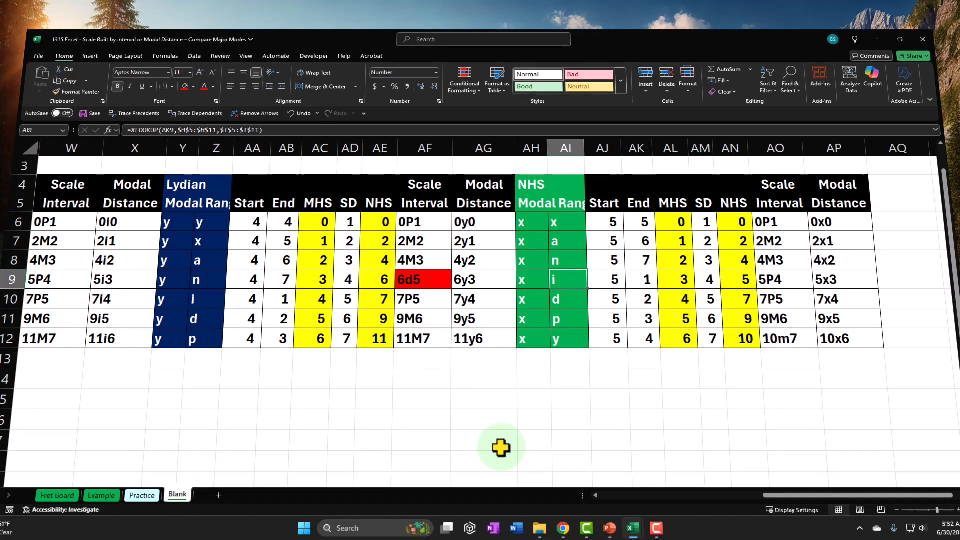
pyautogui.press('Right')
pyautogui.press('Right')
pyautogui.press('Right')
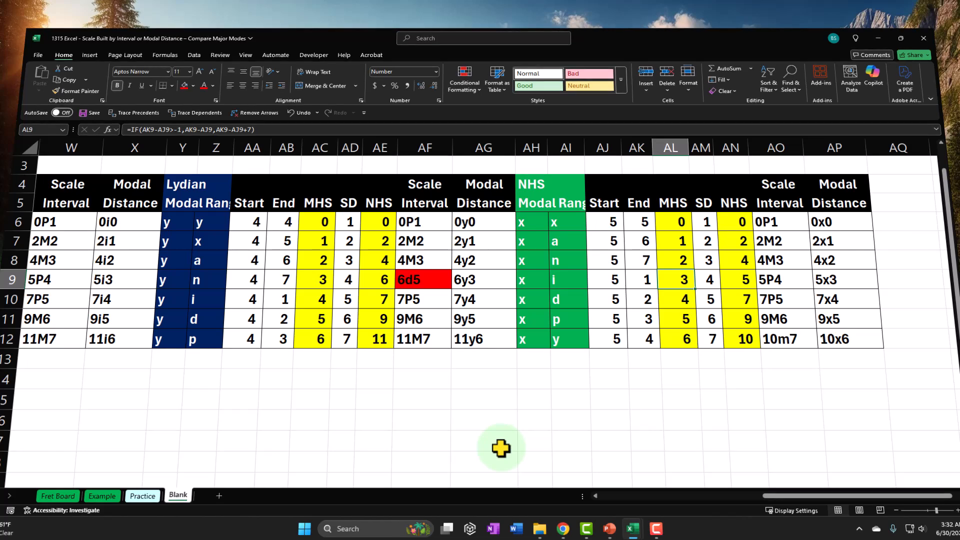
pyautogui.press('Right')
pyautogui.press('Right')
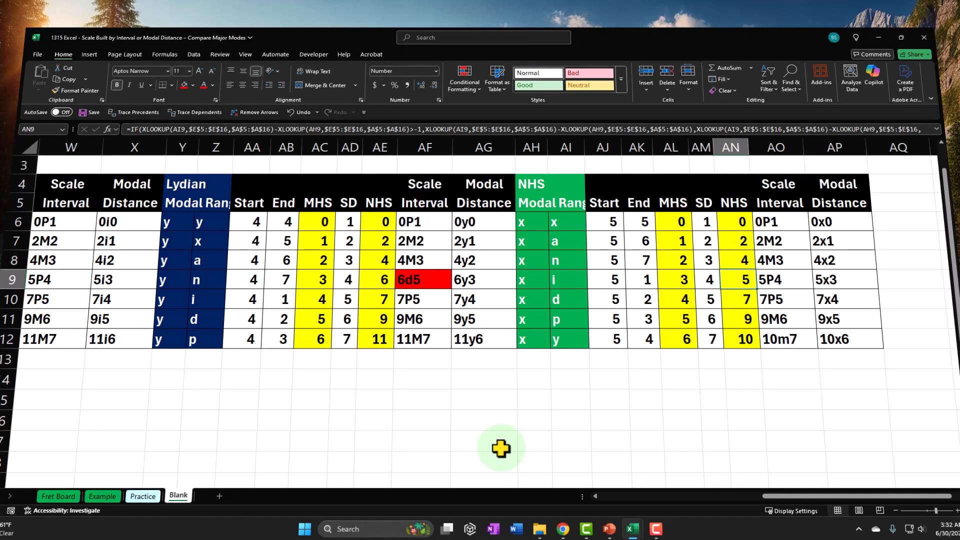
# Trace the Mixolydian degree 5 calculation across row 10, from the modal range through MHS and SD to NHS in AN10
pyautogui.press('Down')
pyautogui.press('Left')
pyautogui.press('Left')
pyautogui.press('Left')
pyautogui.press('Left')
pyautogui.press('Left')
pyautogui.press('Left')
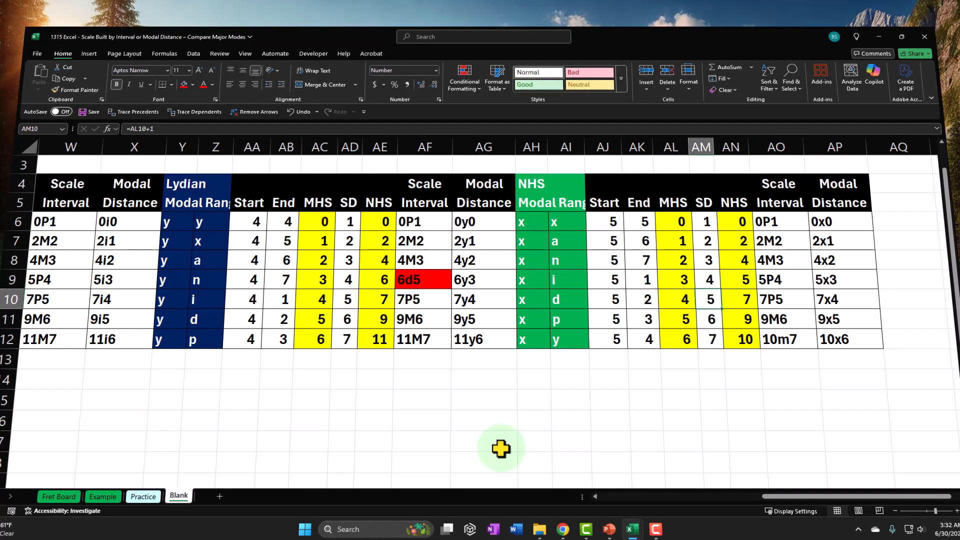
pyautogui.press('Right')
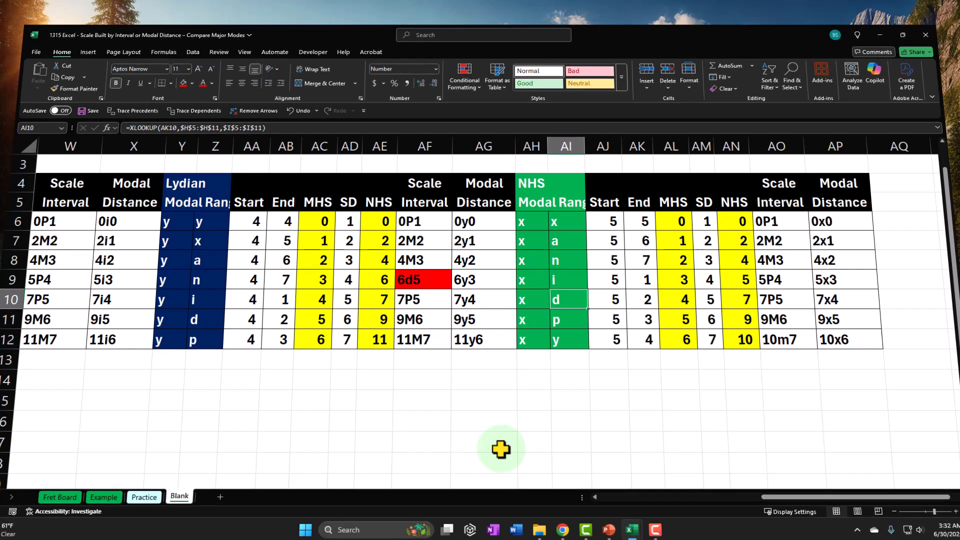
pyautogui.press('Right')
pyautogui.press('Right')
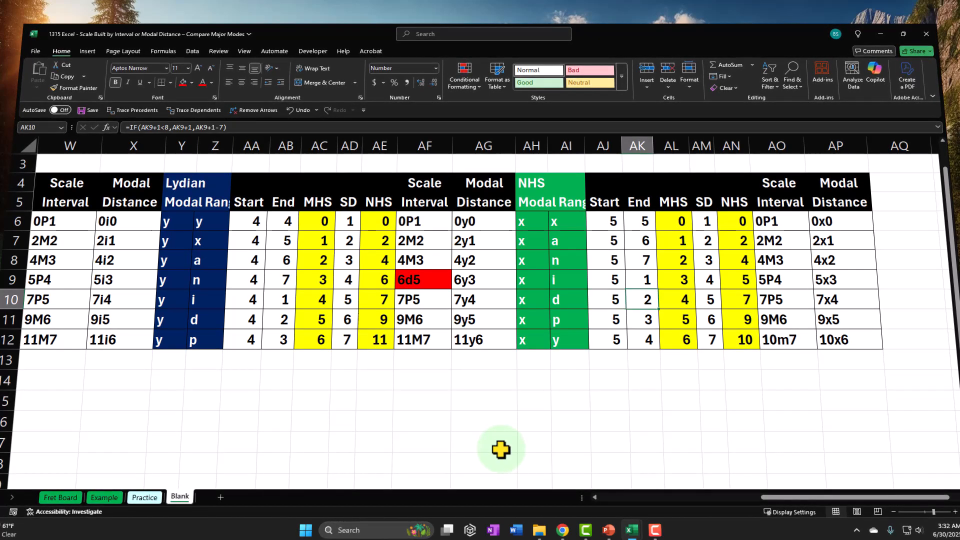
pyautogui.press('Right')
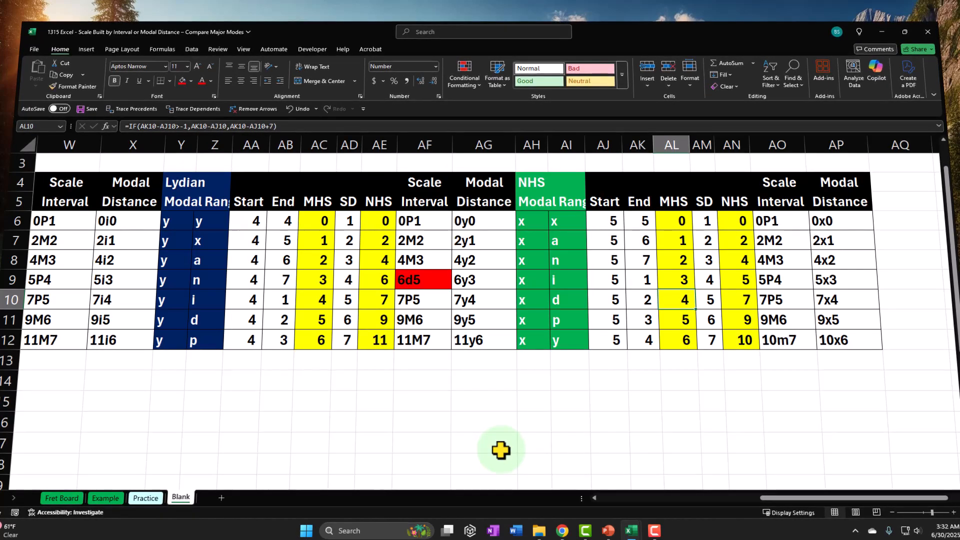
pyautogui.press('Right')
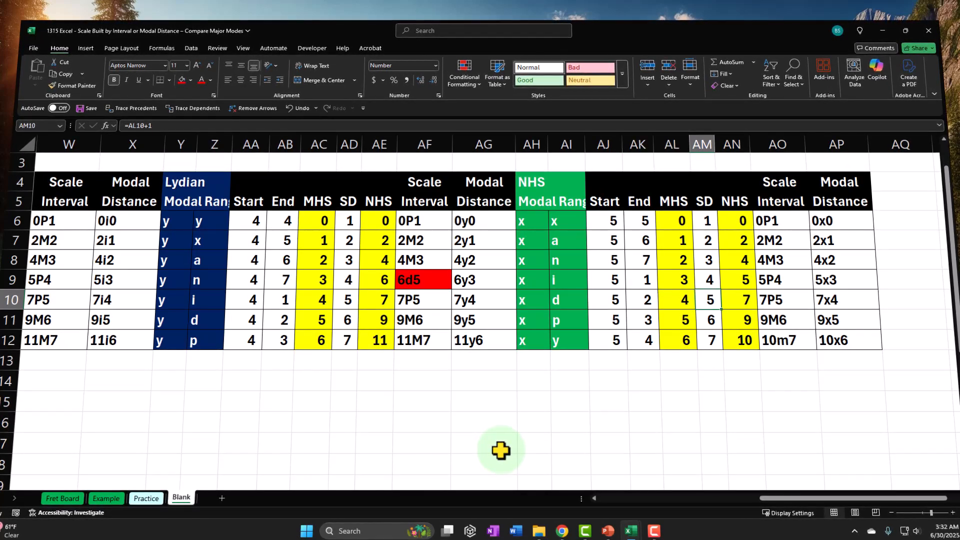
pyautogui.press('Right')
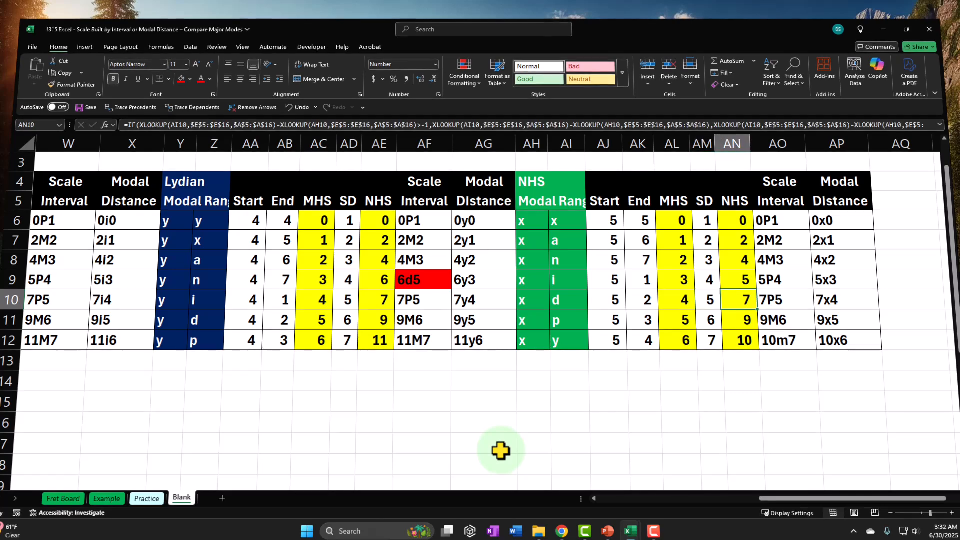
# Trace the Mixolydian degree 6 calculation across row 11, from the modal range through MHS and SD to NHS in AN11
pyautogui.press('Down')
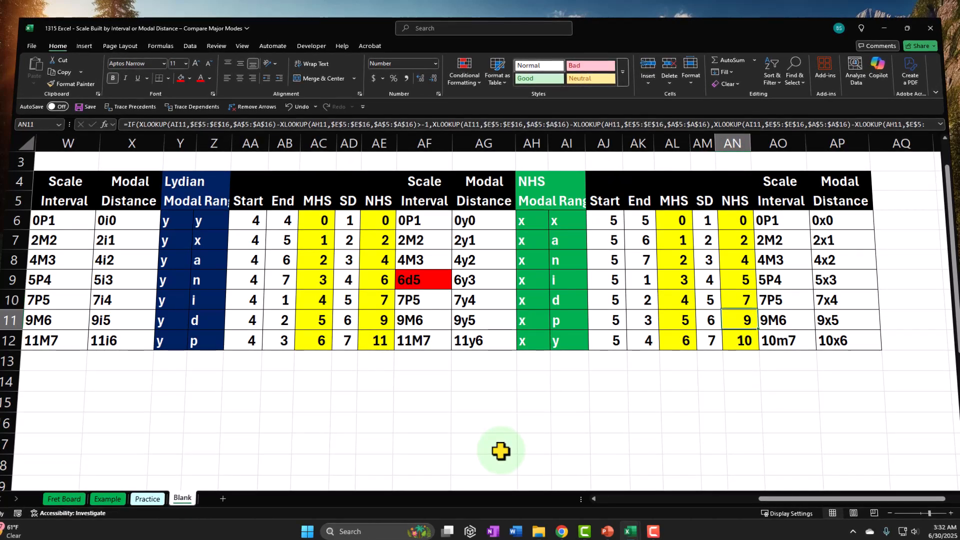
pyautogui.press('Left')
pyautogui.press('Left')
pyautogui.press('Left')
pyautogui.press('Left')
pyautogui.press('Left')
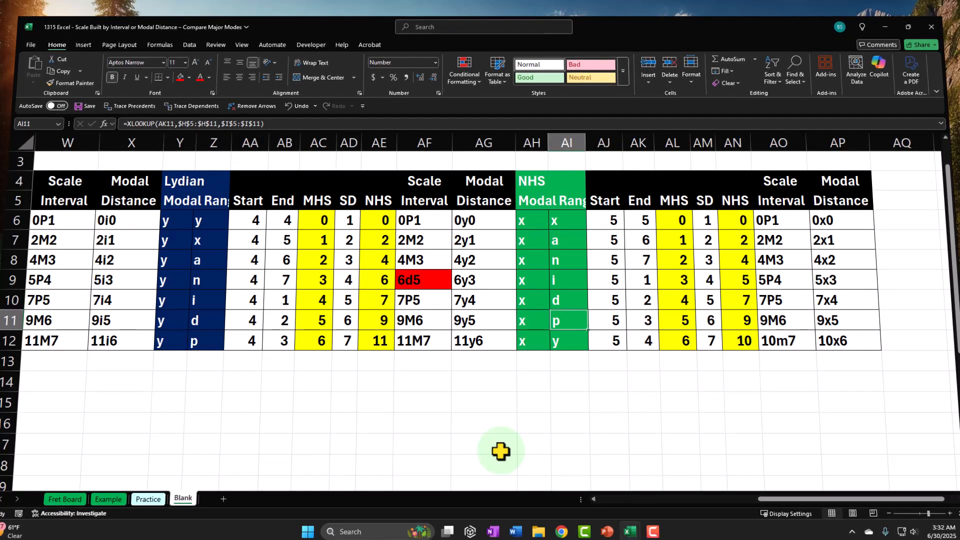
pyautogui.press('Right')
pyautogui.press('Right')
pyautogui.press('Right')
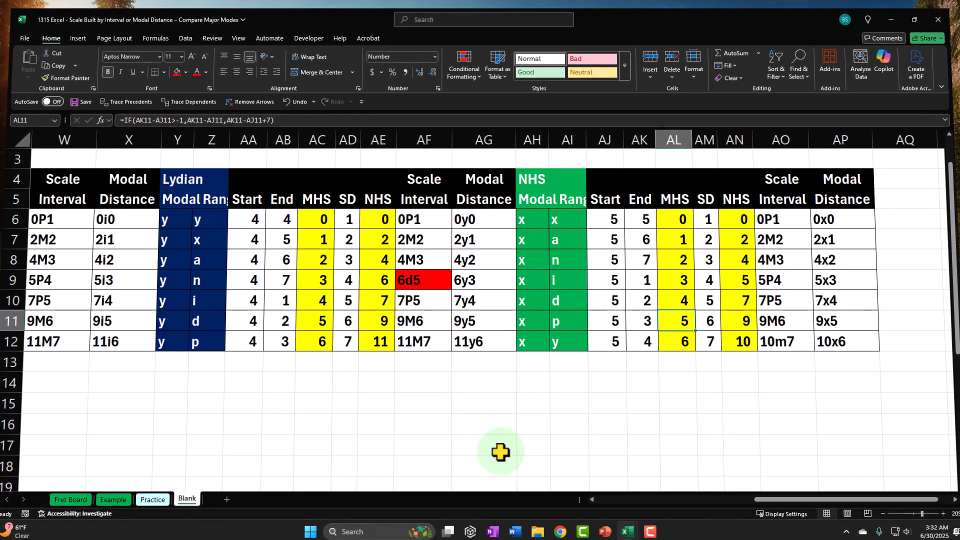
pyautogui.press('Right')
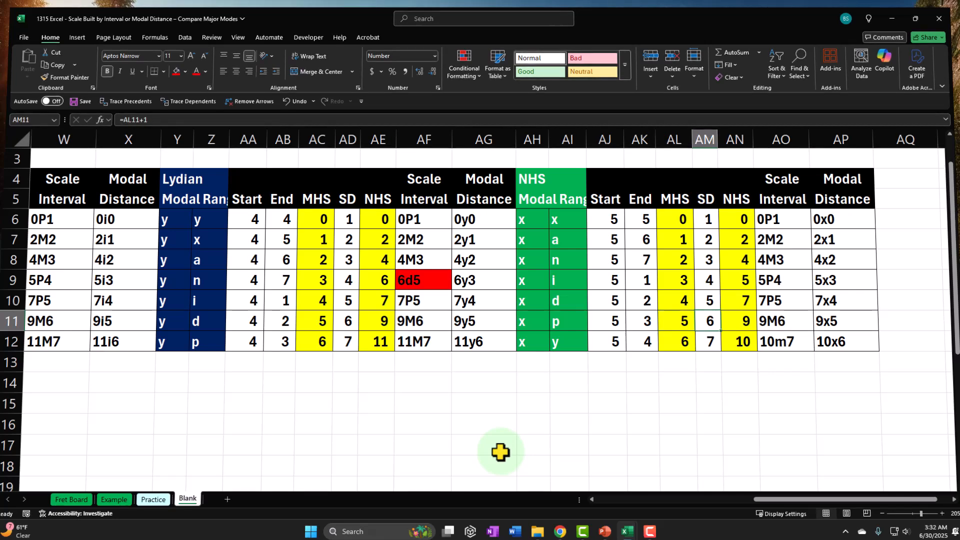
pyautogui.press('Right')
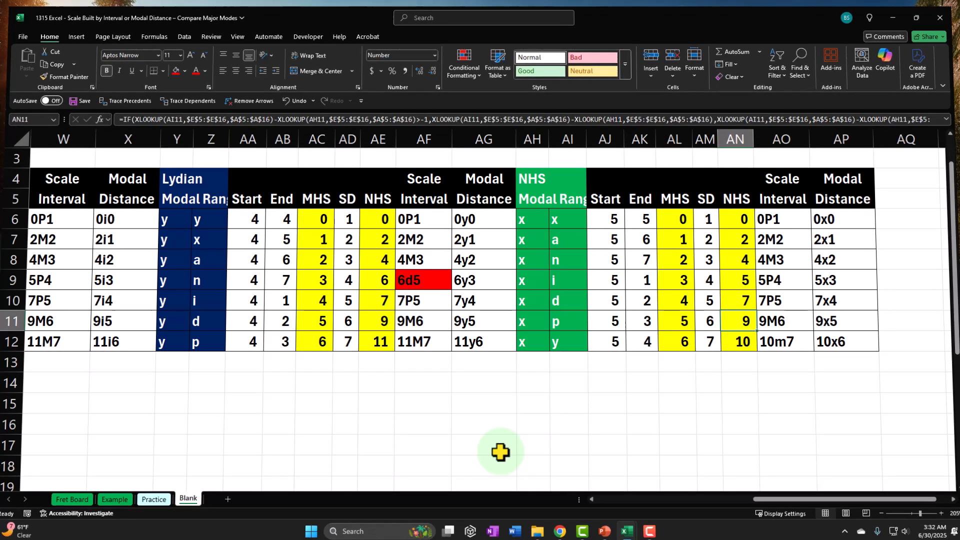
# Examine the Mixolydian degree 7 modal range in row 12 and compare its Start and End numbers in AJ12 and AK12
pyautogui.press('Down')
pyautogui.press('Left')
pyautogui.press('Left')
pyautogui.press('Left')
pyautogui.press('Left')
pyautogui.press('Left')
pyautogui.press('Left')
pyautogui.press('Right')
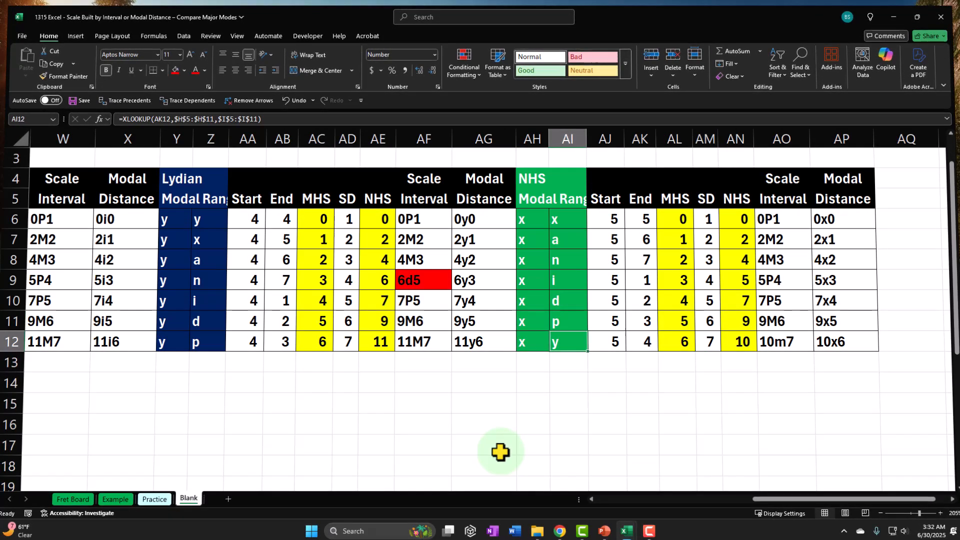
pyautogui.press('Right')
pyautogui.press('Right')
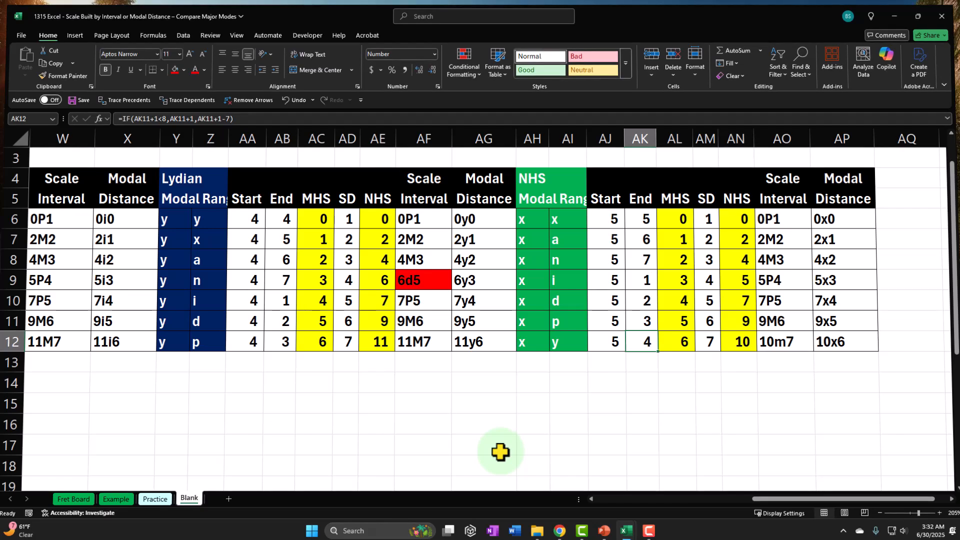
pyautogui.press('Left')
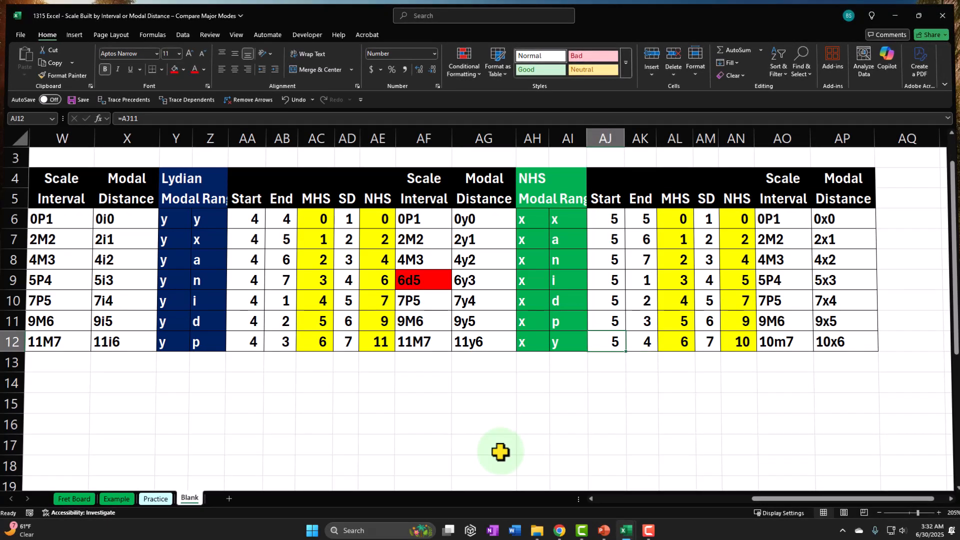
pyautogui.press('Right')
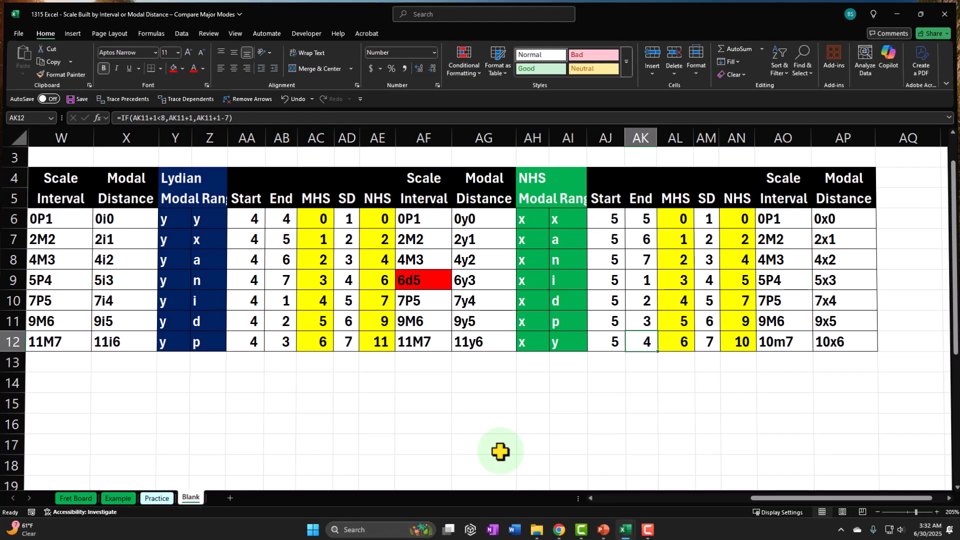
pyautogui.press('Left')
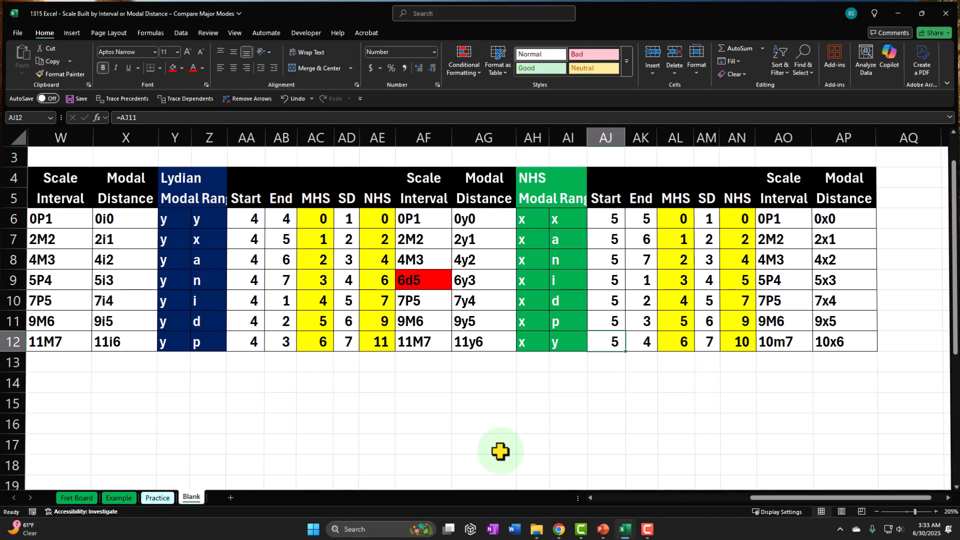
# Follow the Mixolydian degree 7 calculation in row 12 through MHS and SD to NHS in AN12
pyautogui.press('Right')
pyautogui.press('Right')
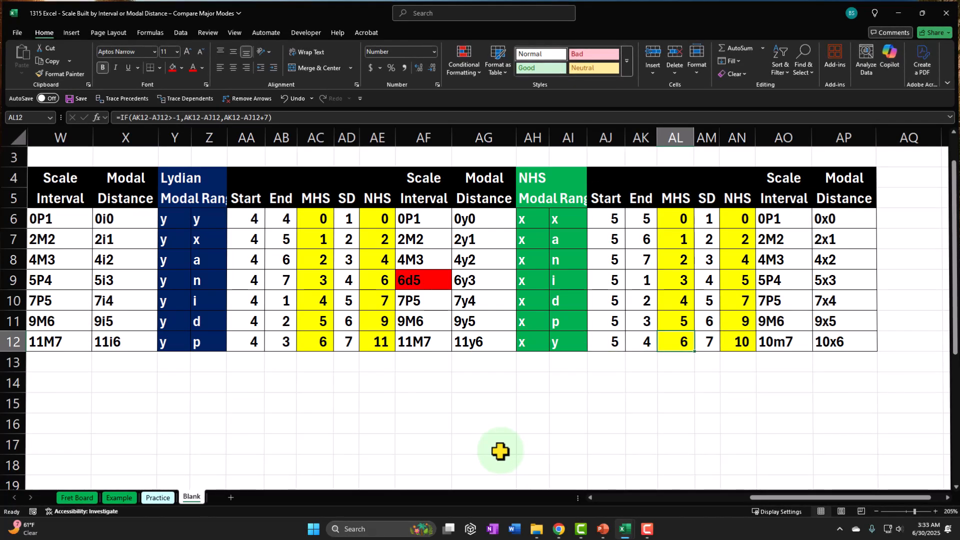
pyautogui.press('Right')
pyautogui.press('Right')
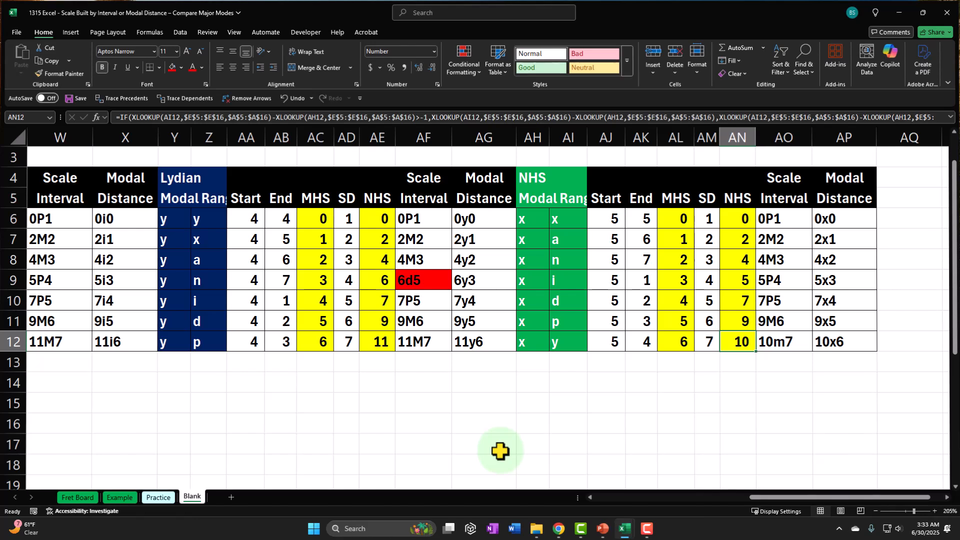
# Return to row 6 and inspect the Mixolydian degree 1 scale interval lookup in AO6
pyautogui.press('Up')
pyautogui.press('Up')
pyautogui.press('Up')
pyautogui.press('Up')
pyautogui.press('Up')
pyautogui.press('Up')
pyautogui.press('Right')
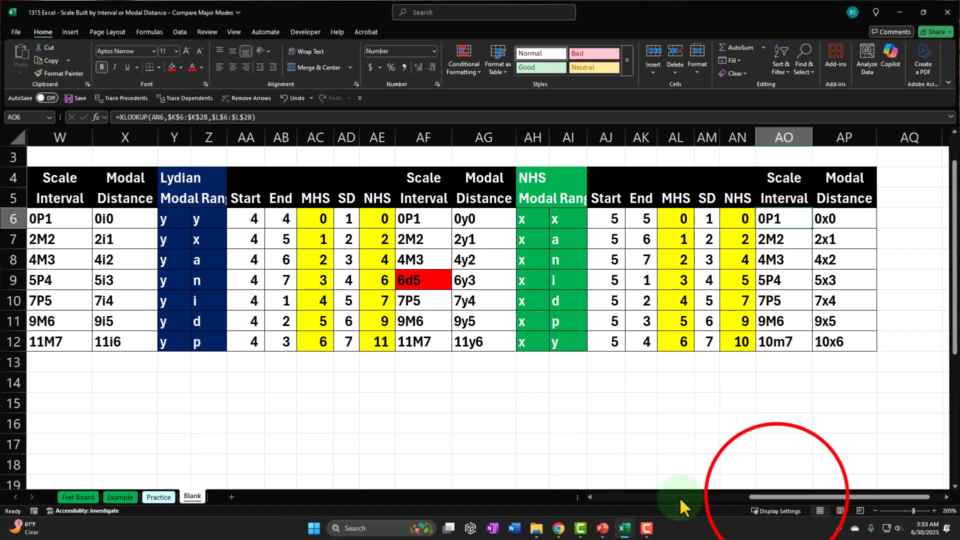
# Hide the Ionian working columns Q through V, leaving its scale interval and modal distance columns showing
pyautogui.moveTo(760, 497); pyautogui.dragTo(670, 495)
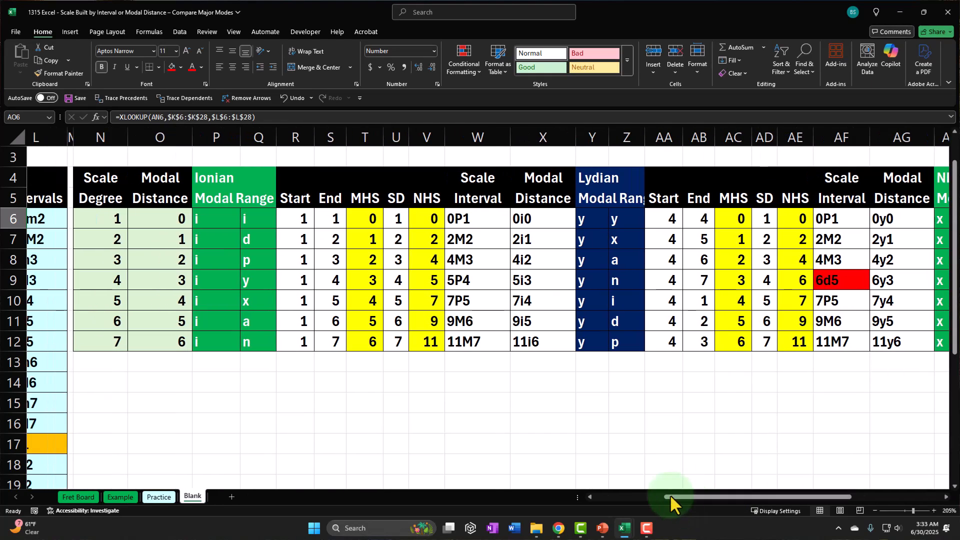
pyautogui.click(261, 134)
pyautogui.moveTo(263, 129); pyautogui.dragTo(413, 150)
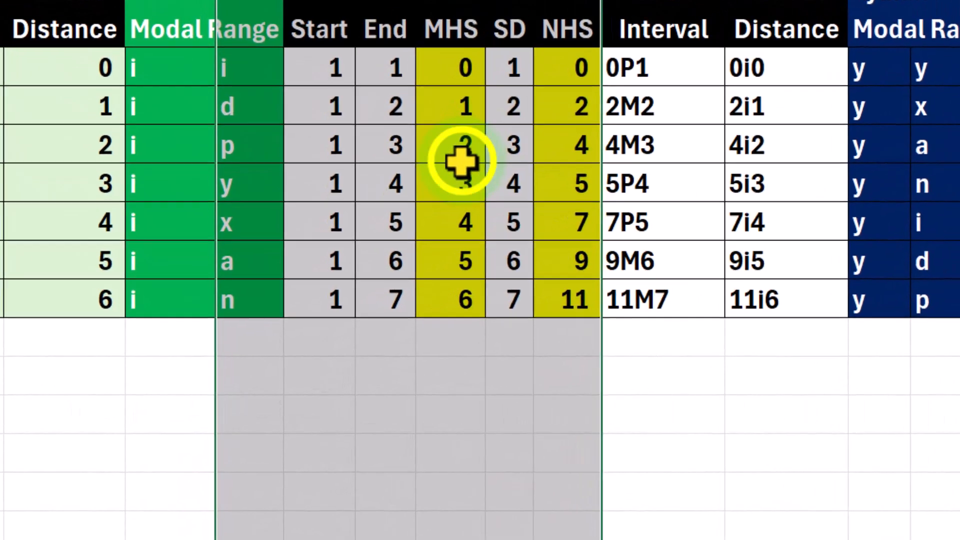
pyautogui.rightClick(461, 160)
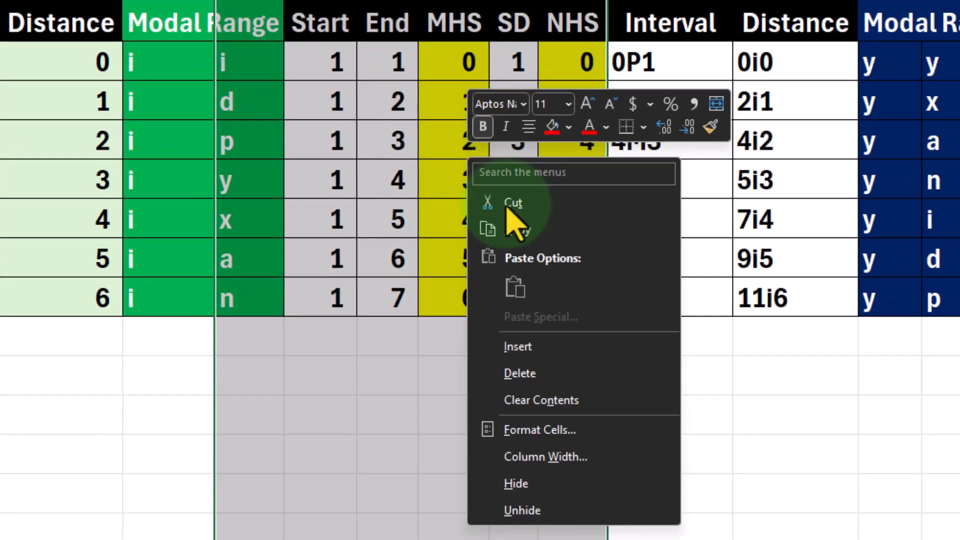
pyautogui.click(562, 488)
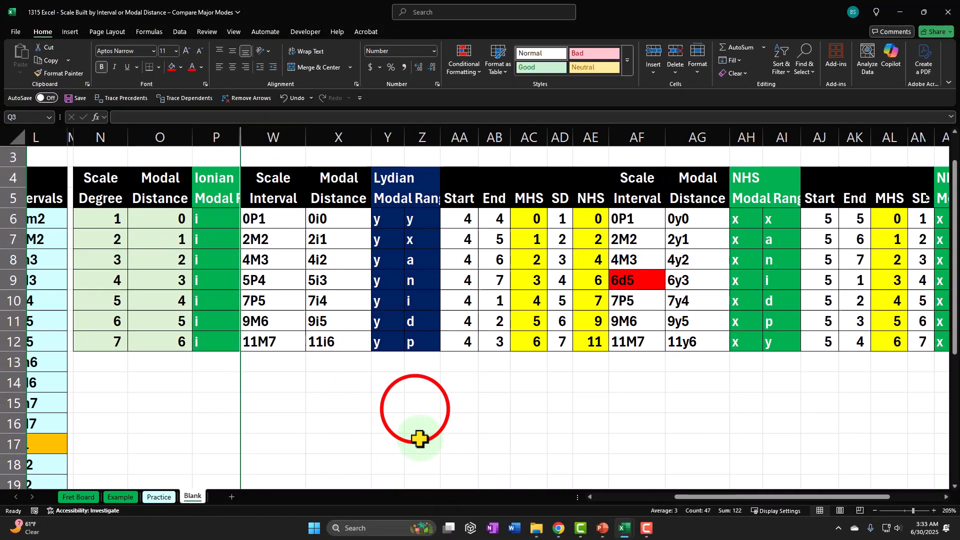
pyautogui.click(420, 405)
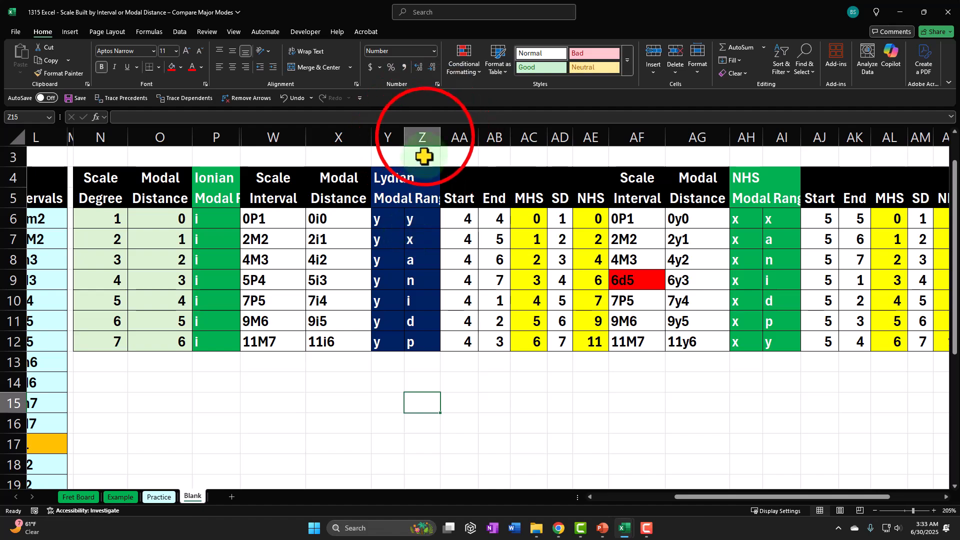
# Hide the Lydian working columns Z through AE, leaving the Lydian scale interval and modal distance columns showing
pyautogui.moveTo(425, 143); pyautogui.dragTo(581, 137)
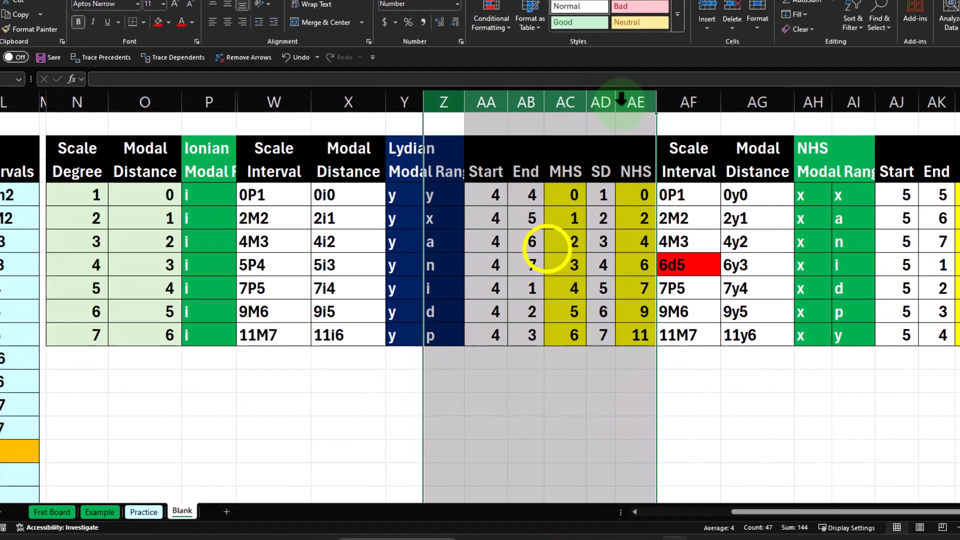
pyautogui.rightClick(513, 265)
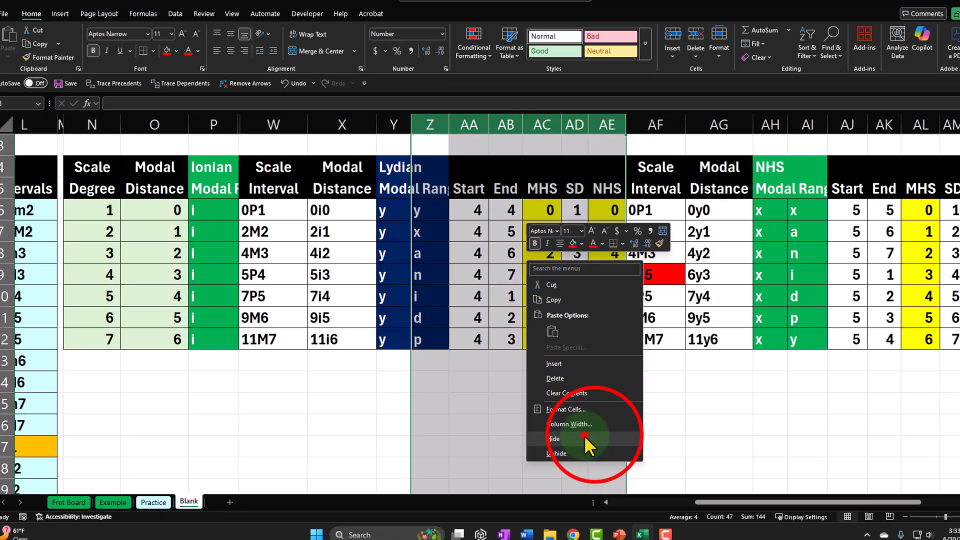
pyautogui.click(700, 460)
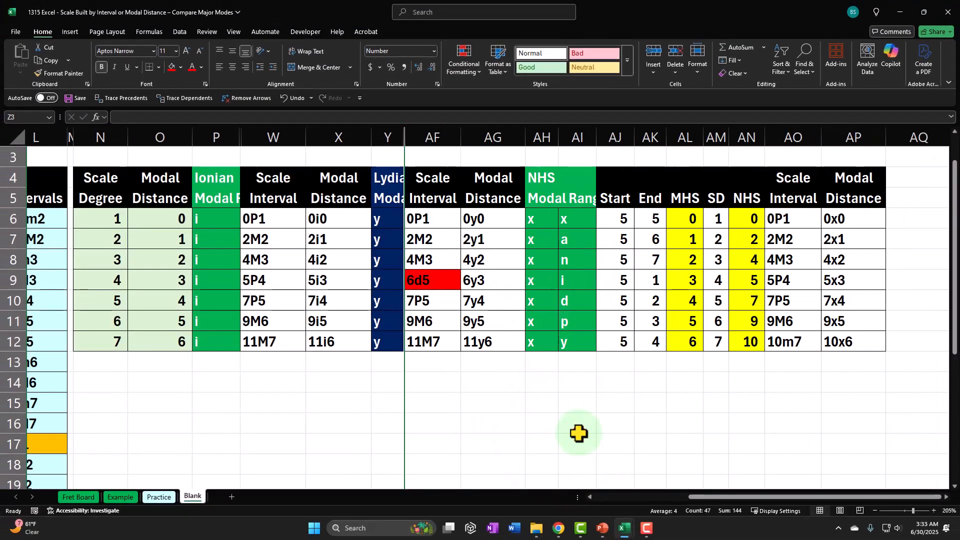
pyautogui.click(577, 423)
# Hide the Mixolydian working columns AI through AN, leaving only its first modal range column and the two result columns
pyautogui.moveTo(583, 134); pyautogui.dragTo(746, 136)
pyautogui.rightClick(648, 308)
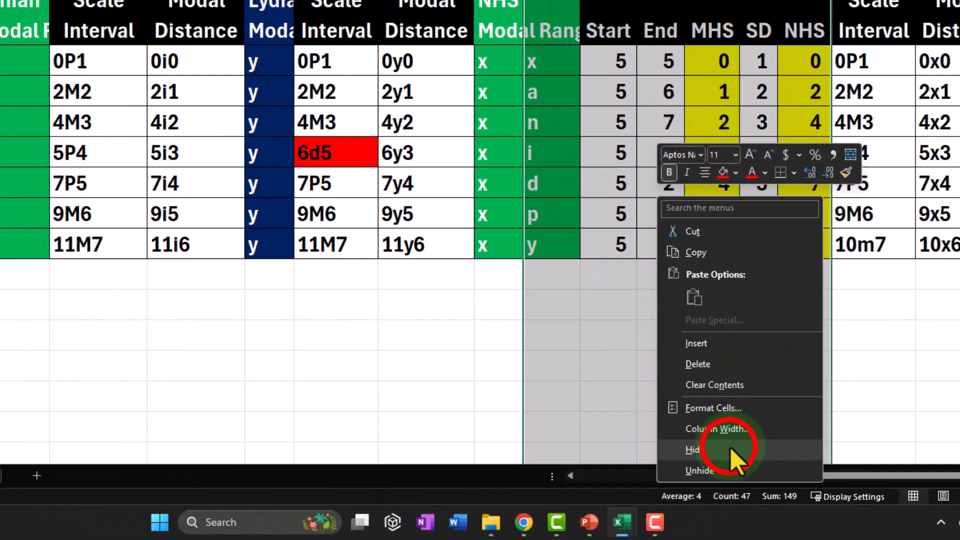
pyautogui.click(667, 473)
pyautogui.click(560, 389)
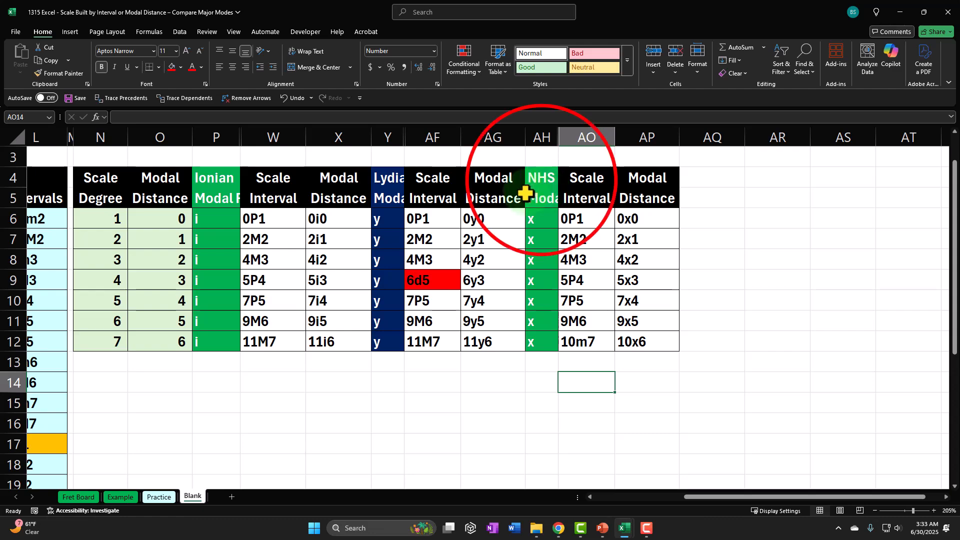
# Compare the Ionian, Lydian and Mixolydian result blocks in rows 4 to 12 by highlighting each block in turn
pyautogui.click(542, 181)
pyautogui.moveTo(542, 181); pyautogui.dragTo(652, 348)
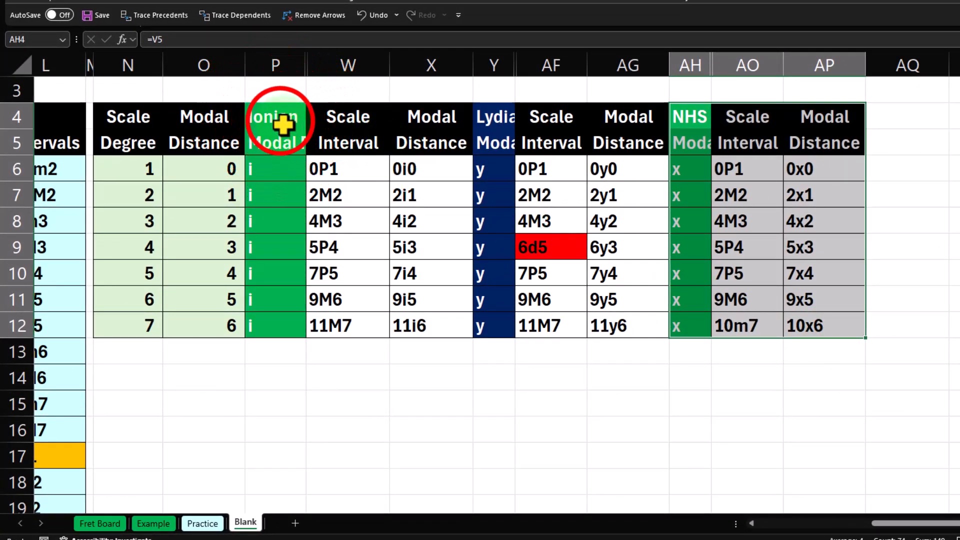
pyautogui.moveTo(275, 124); pyautogui.dragTo(419, 334)
pyautogui.moveTo(502, 124); pyautogui.dragTo(620, 321)
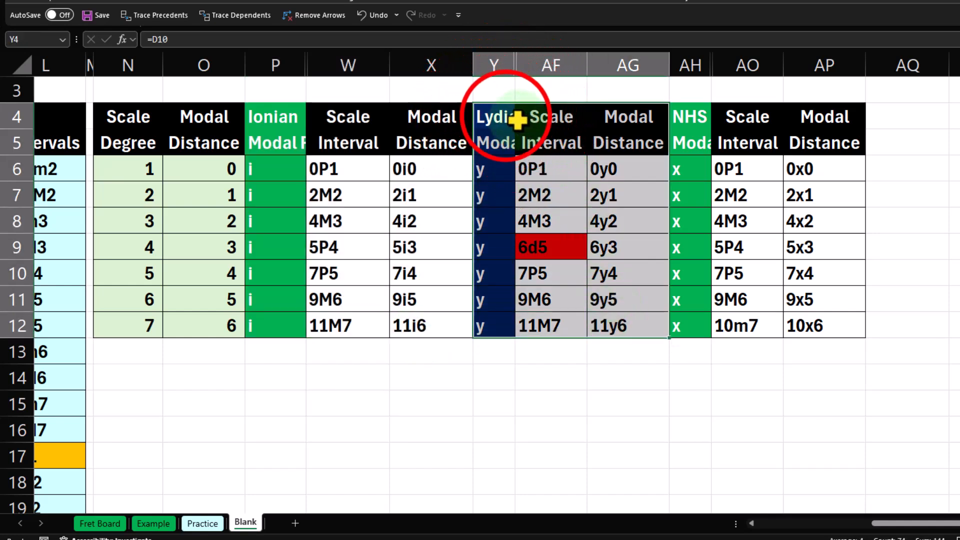
pyautogui.moveTo(518, 119); pyautogui.dragTo(851, 326)
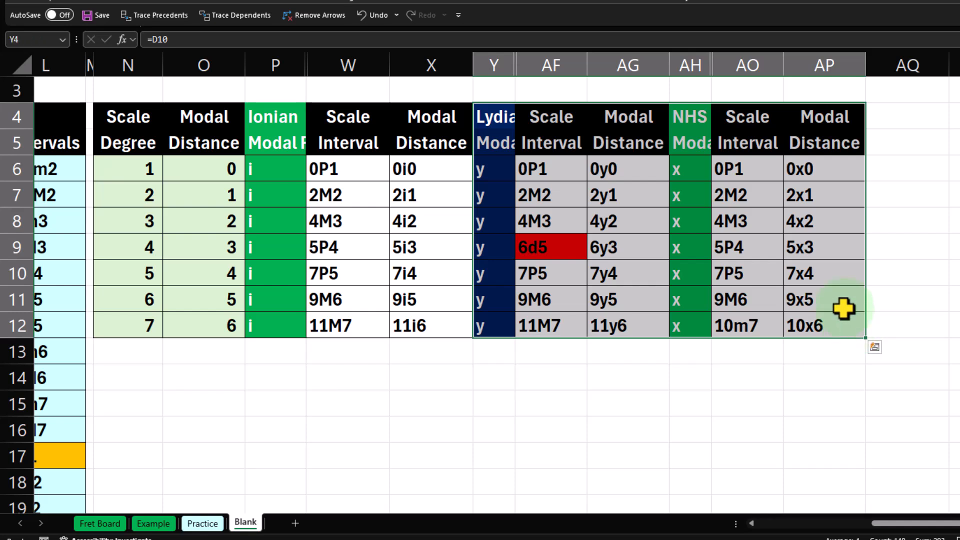
pyautogui.moveTo(272, 118); pyautogui.dragTo(428, 326)
pyautogui.moveTo(500, 114); pyautogui.dragTo(637, 320)
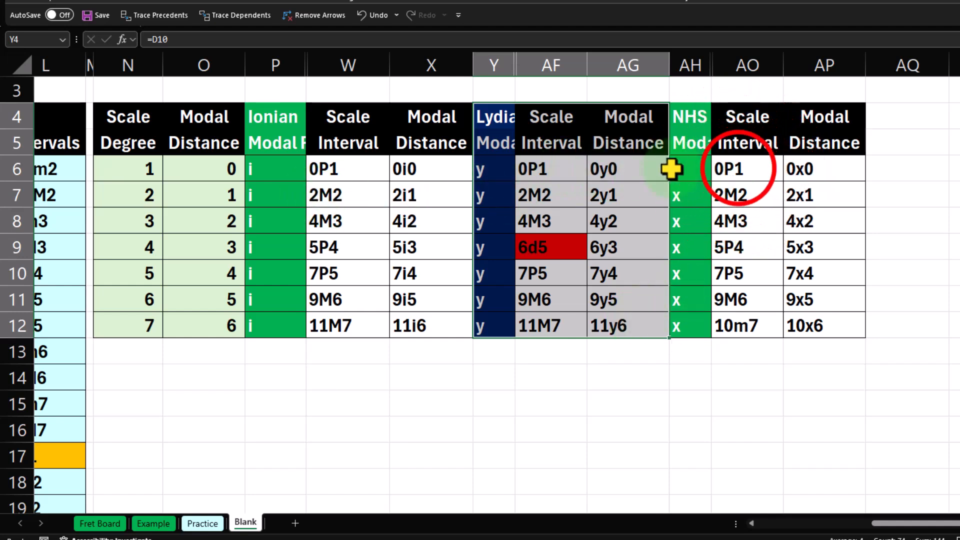
# Examine the Mixolydian degree 1 mode letter, scale interval and modal distance in AH6, AO6 and AP6
pyautogui.click(735, 172)
pyautogui.press('Left')
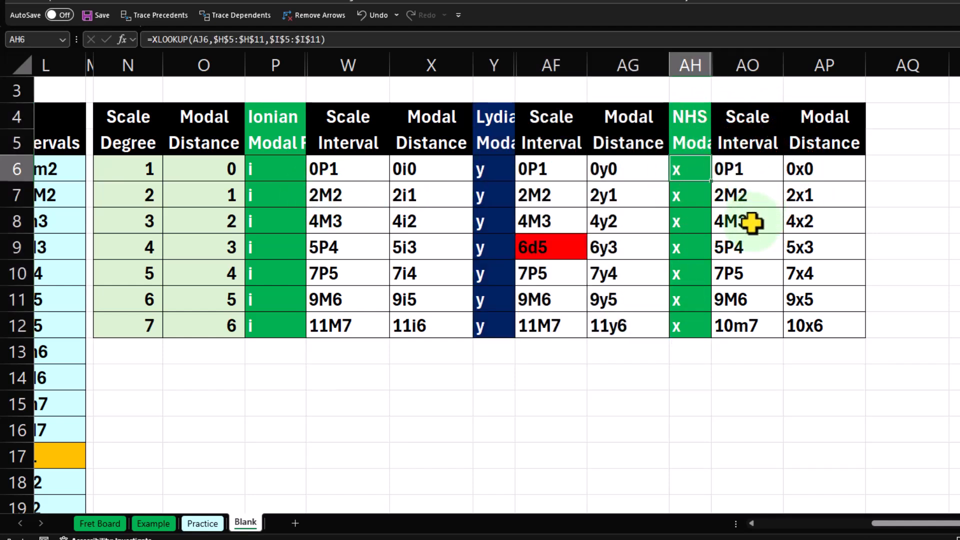
pyautogui.press('Right')
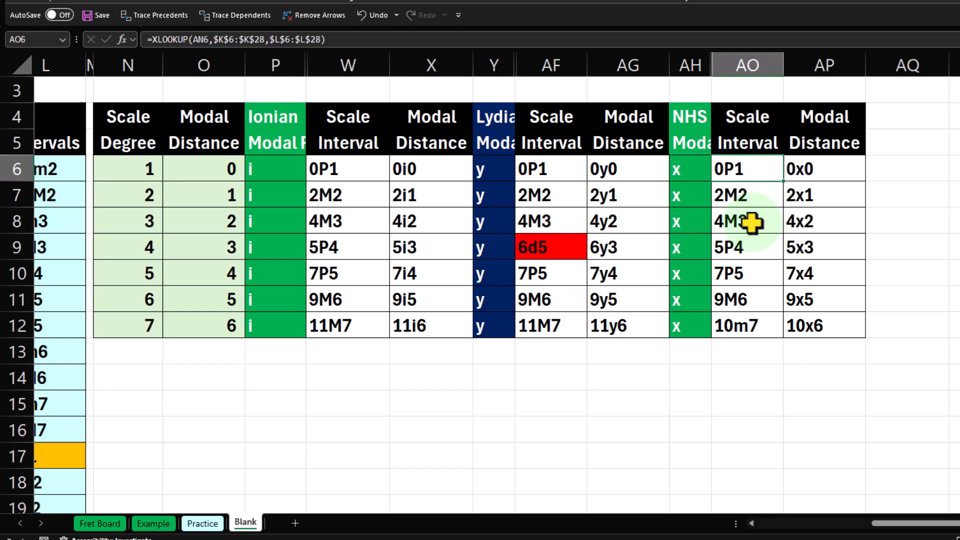
pyautogui.press('Right')
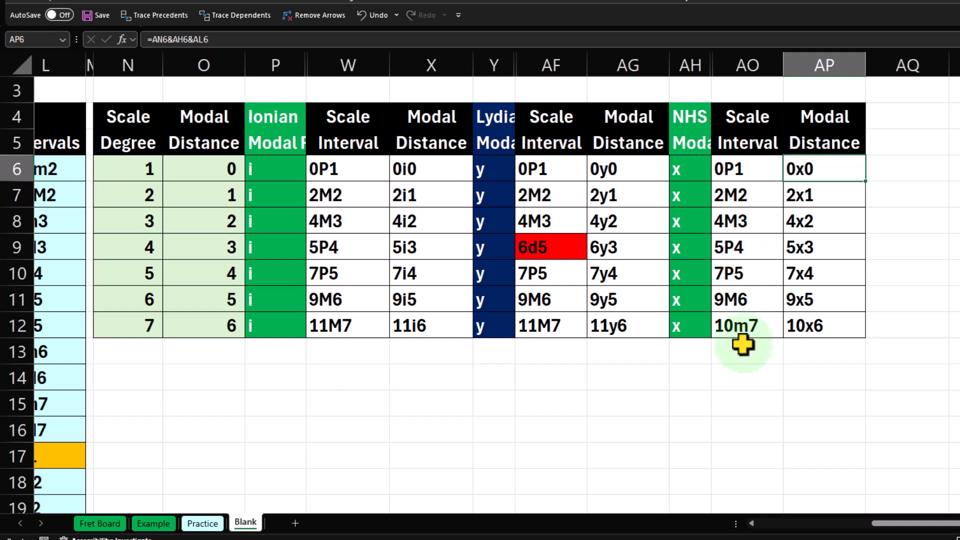
# Move to scale degree 2 in row 7 and read the Ionian scale interval and modal distance in W7 and X7
pyautogui.press('Down')
pyautogui.press('Left')
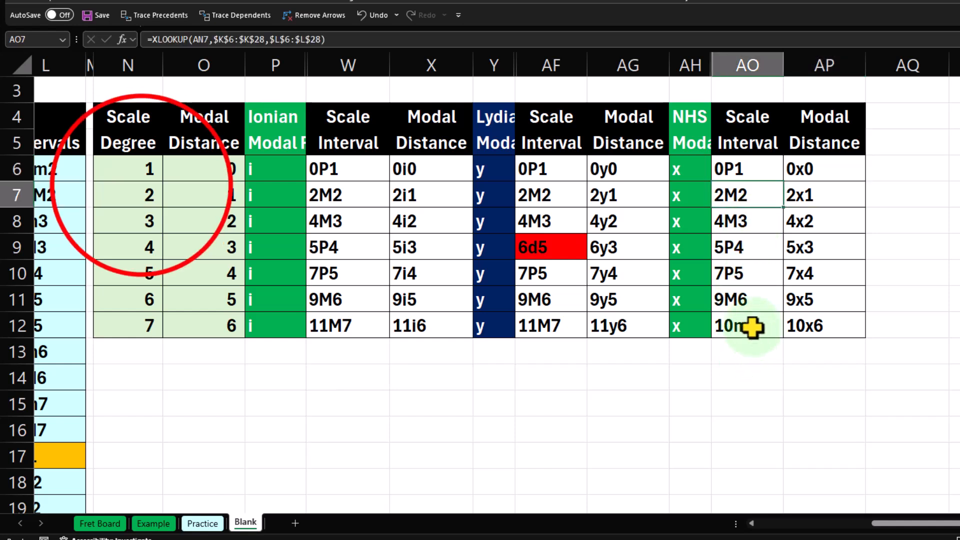
pyautogui.click(140, 187)
pyautogui.press('Right')
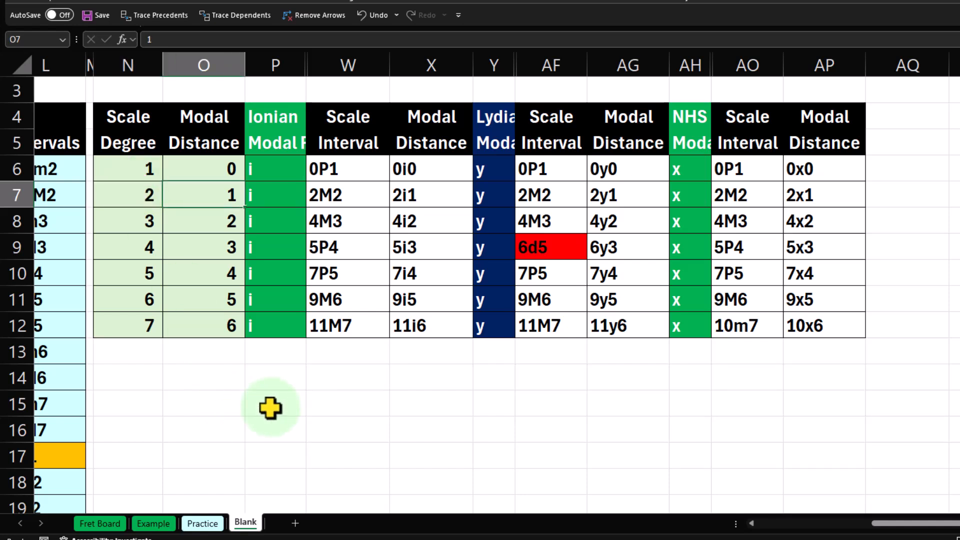
pyautogui.press('Right')
pyautogui.press('Right')
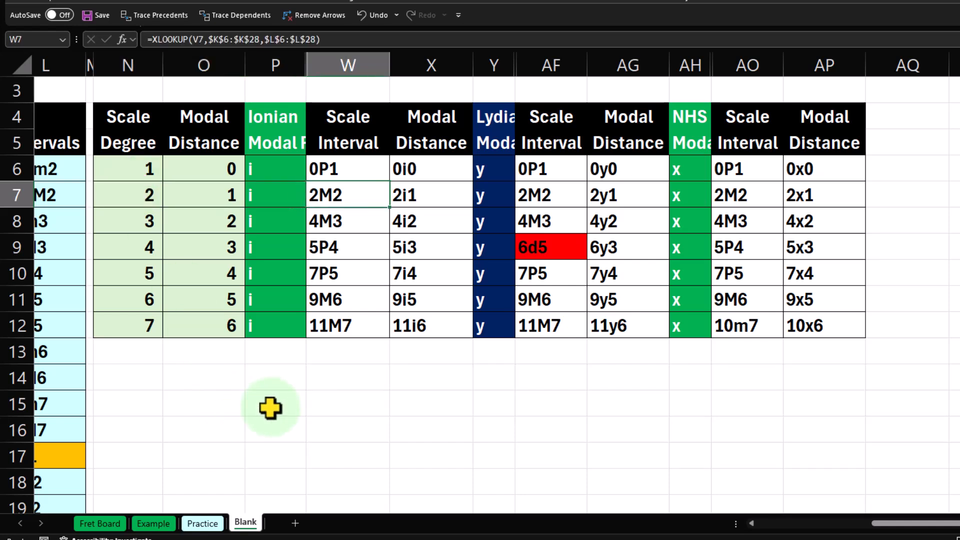
pyautogui.press('Right')
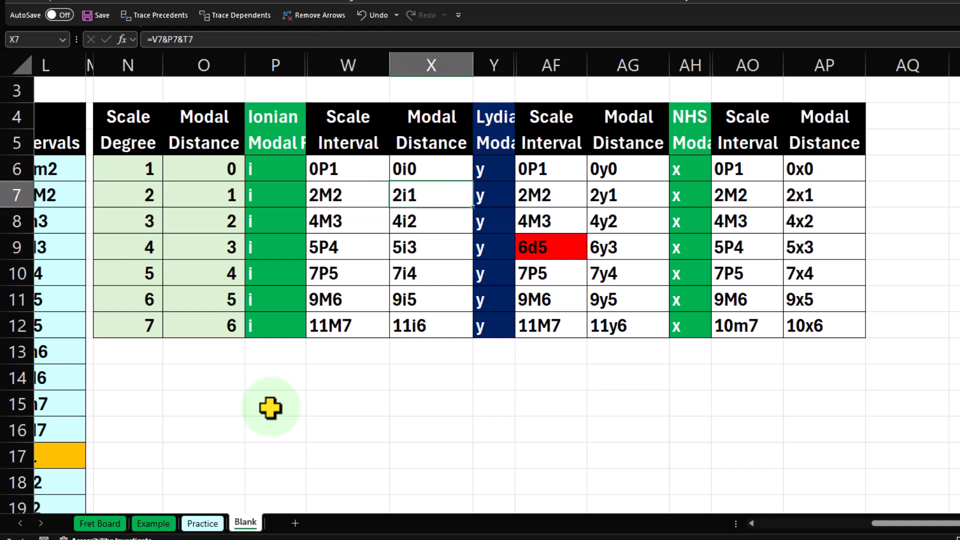
# Compare the degree 2 scale interval and modal distance of Lydian and Mixolydian across row 7 through AP7
pyautogui.press('Right')
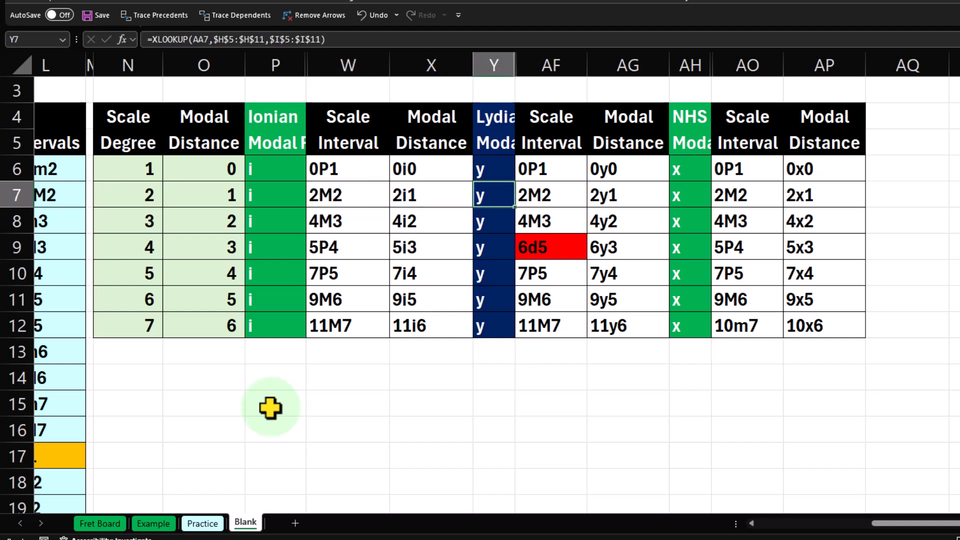
pyautogui.press('Right')
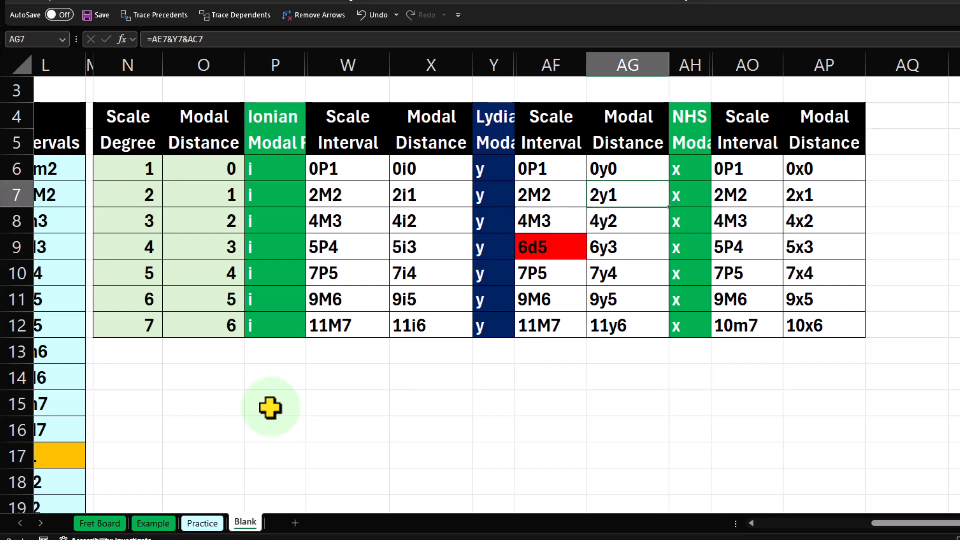
pyautogui.press('Right')
pyautogui.press('Right')
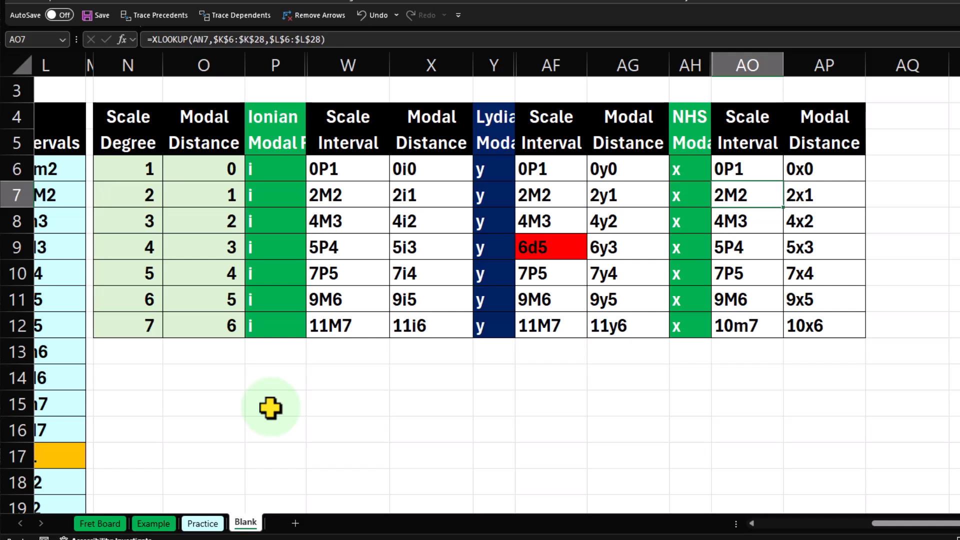
pyautogui.press('Right')
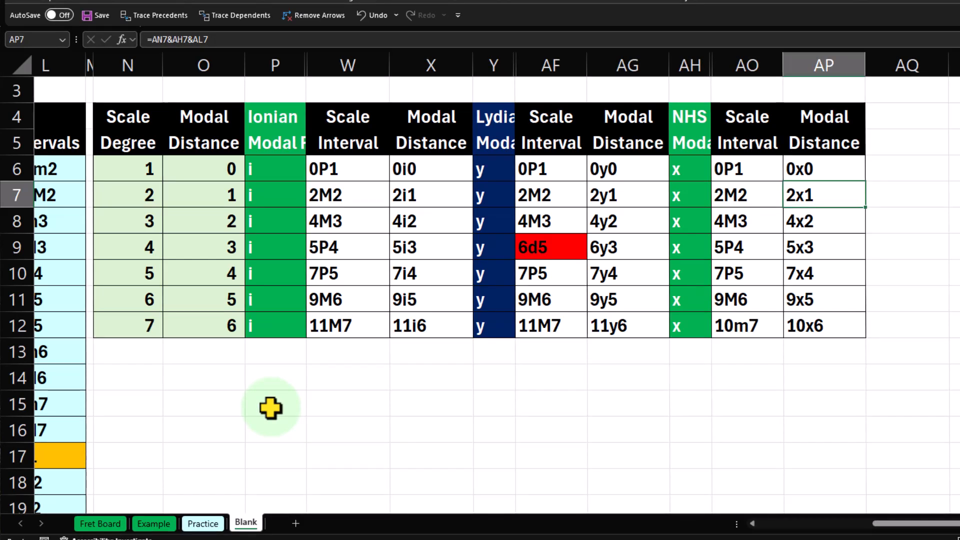
# Go to scale degree 3 in N8 and examine the Ionian scale interval and modal distance in W8 and X8
pyautogui.press('Down')
pyautogui.press('Left')
pyautogui.press('Left')
pyautogui.press('Left')
pyautogui.press('Left')
pyautogui.press('Left')
pyautogui.press('Left')
pyautogui.press('Left')
pyautogui.press('Left')
pyautogui.press('Left')
pyautogui.press('Left')
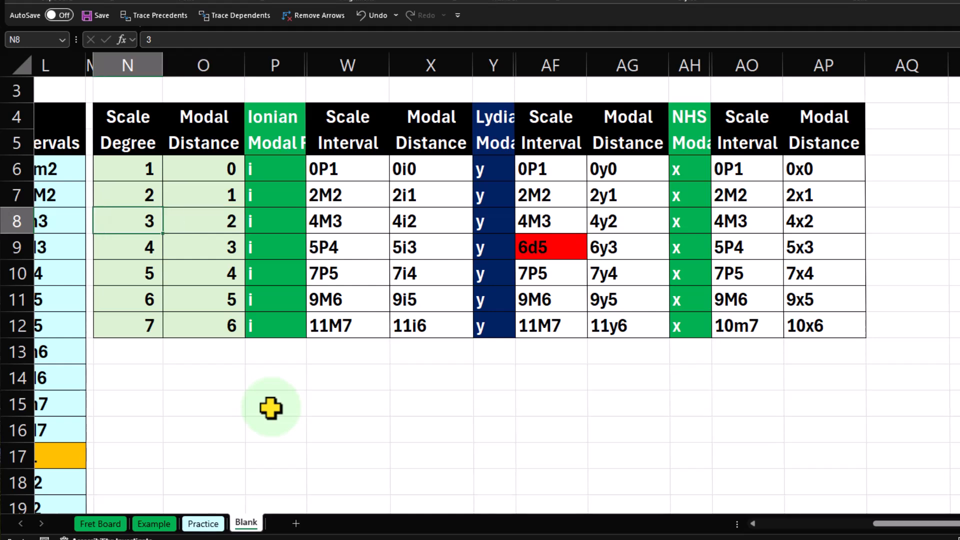
pyautogui.press('Right')
pyautogui.press('Right')
pyautogui.press('Right')
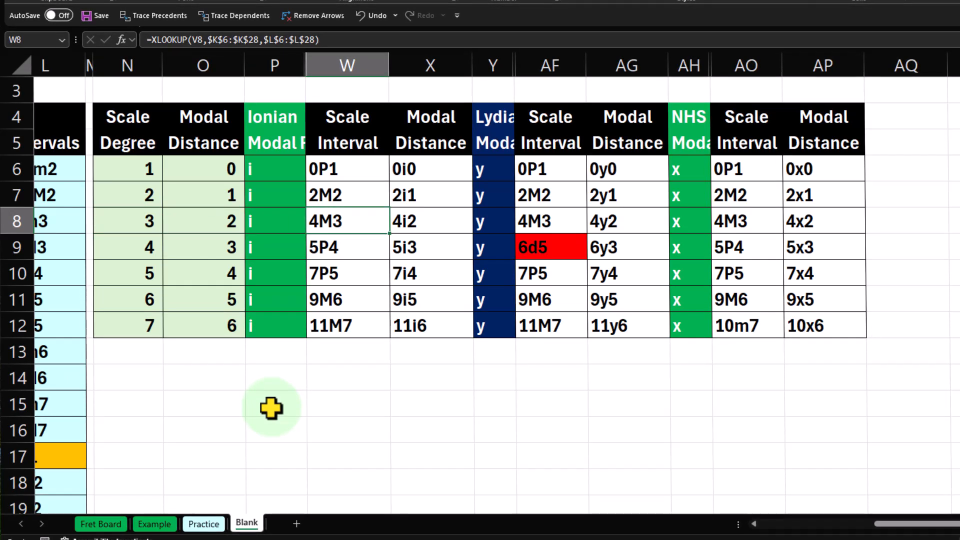
pyautogui.press('Right')
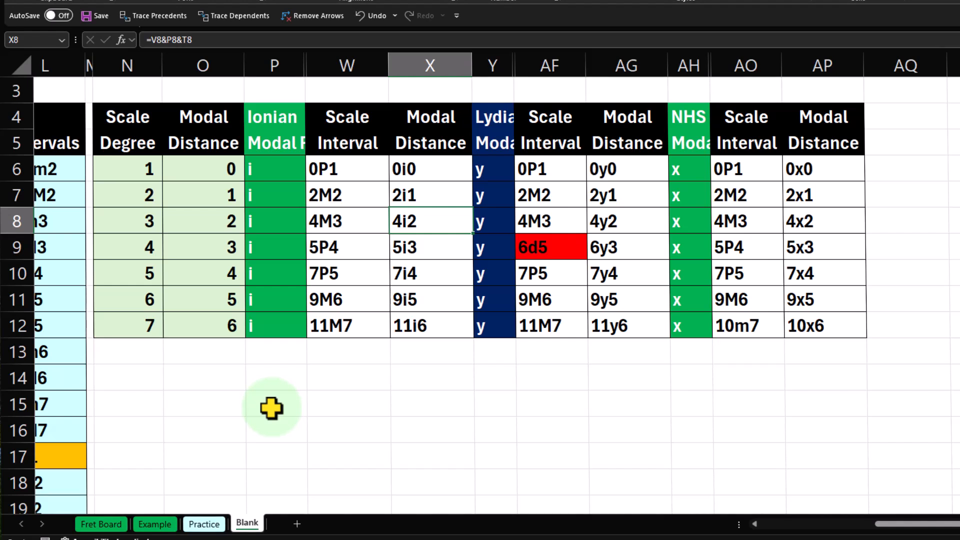
# Compare the degree 3 scale interval and modal distance of Lydian and Mixolydian across row 8, from Y8 to AP8
pyautogui.press('Right')
pyautogui.press('Right')
pyautogui.press('Left')
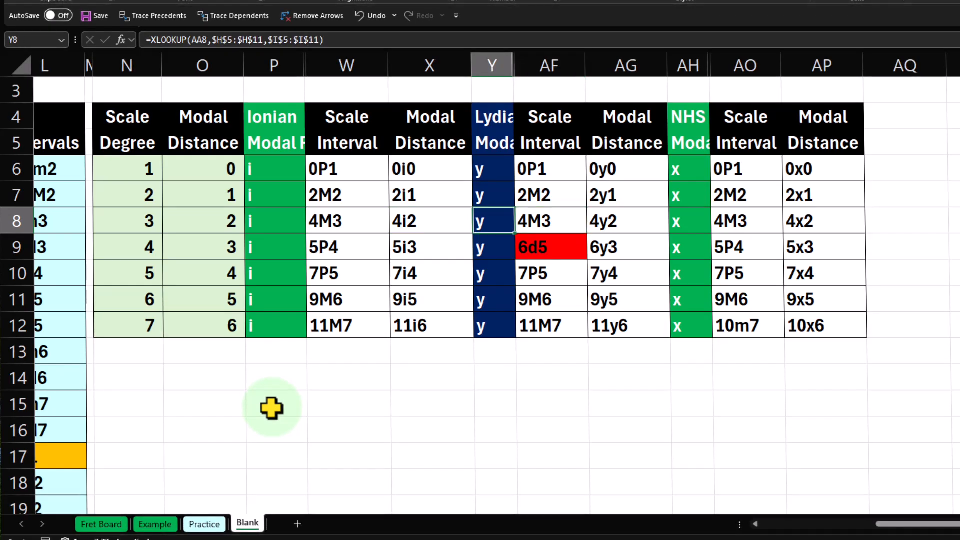
pyautogui.press('Right')
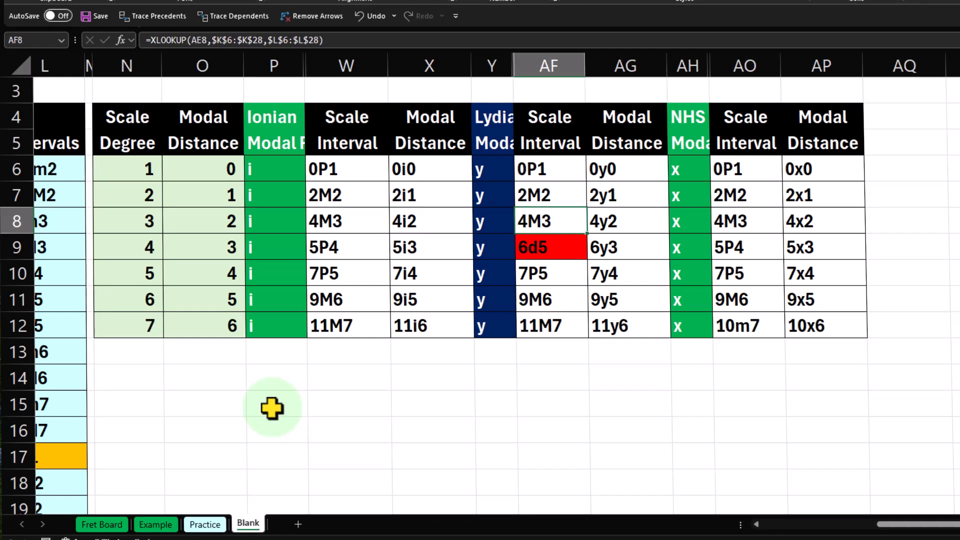
pyautogui.press('Right')
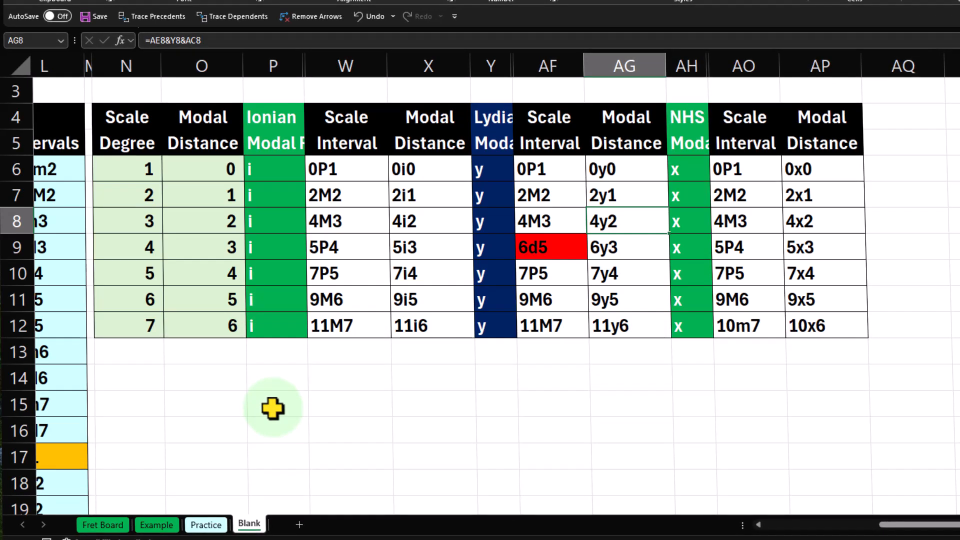
pyautogui.press('Right')
pyautogui.press('Right')
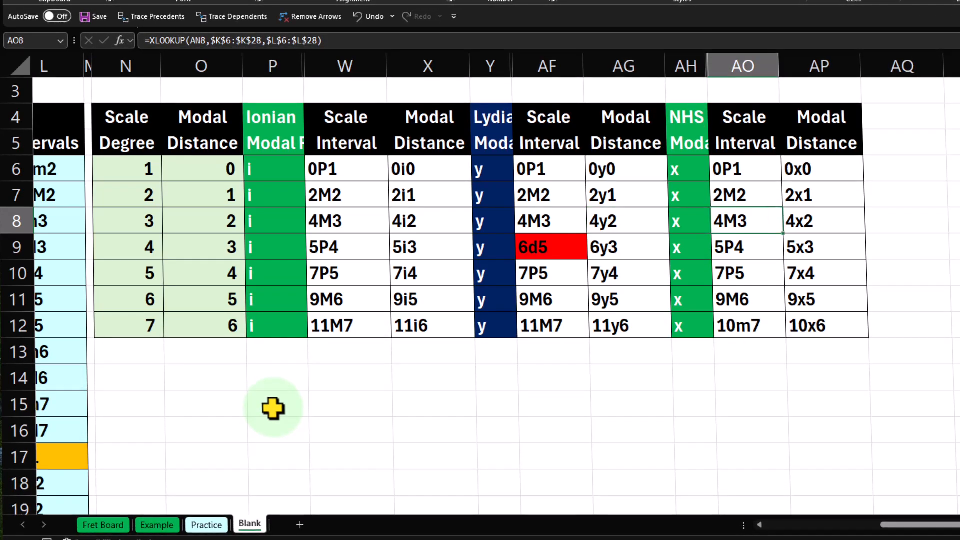
pyautogui.press('Right')
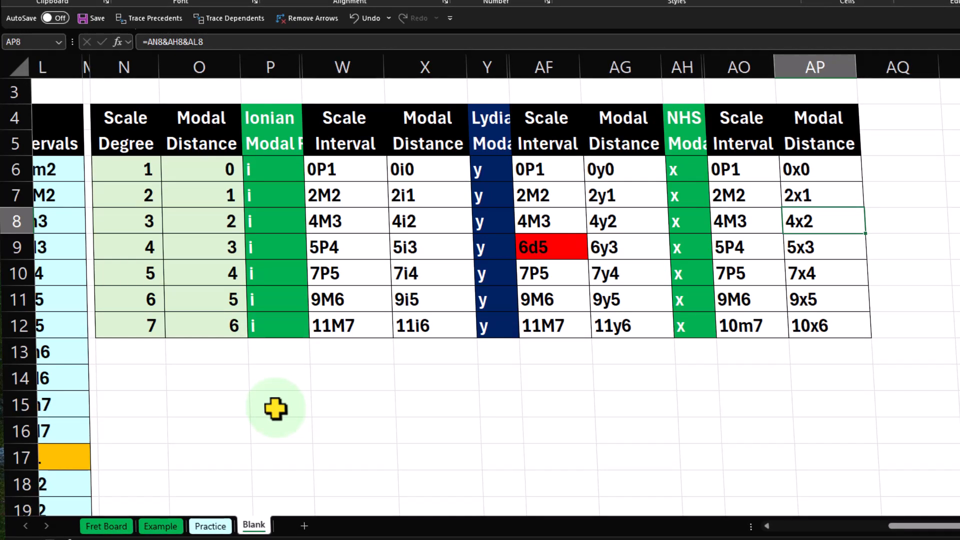
# Go to scale degree 4 in N9 and examine the Ionian scale interval and modal distance in W9 and X9
pyautogui.press('Down')
pyautogui.press('Left')
pyautogui.press('Left')
pyautogui.press('Left')
pyautogui.press('Left')
pyautogui.press('Left')
pyautogui.press('Left')
pyautogui.press('Left')
pyautogui.press('Left')
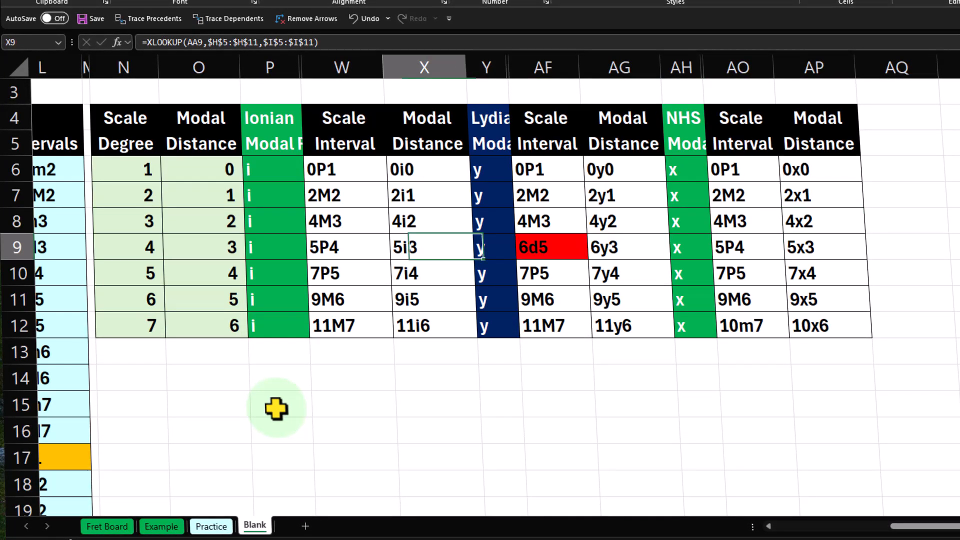
pyautogui.press('Left')
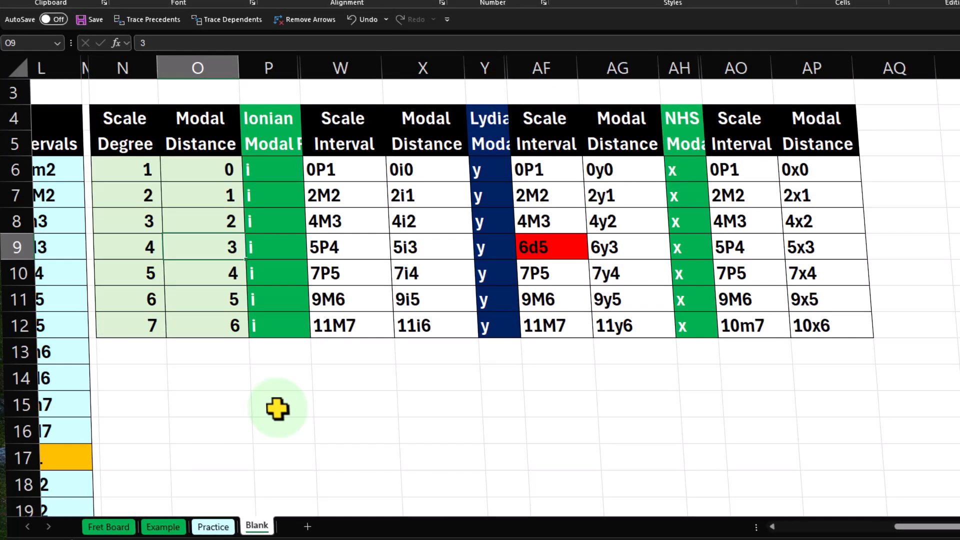
pyautogui.press('Left')
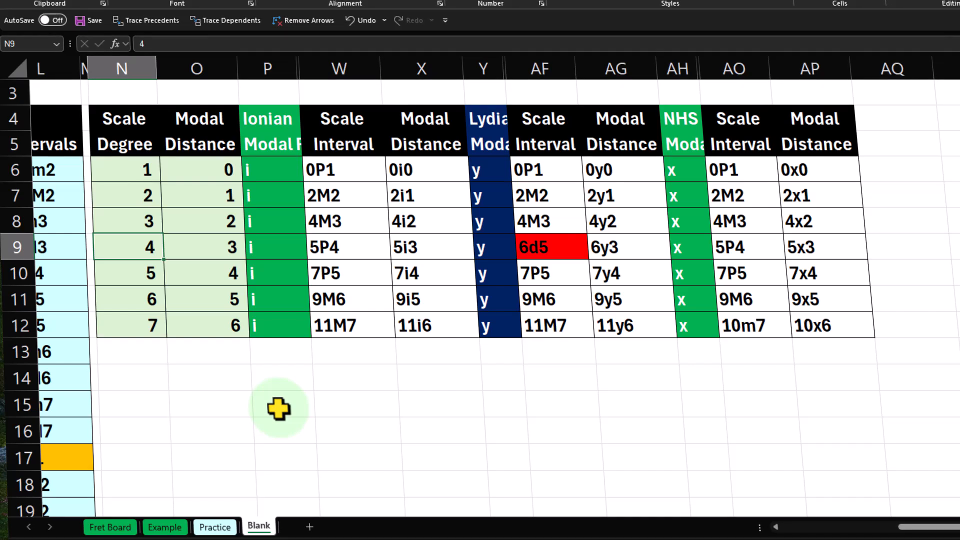
pyautogui.press('Right')
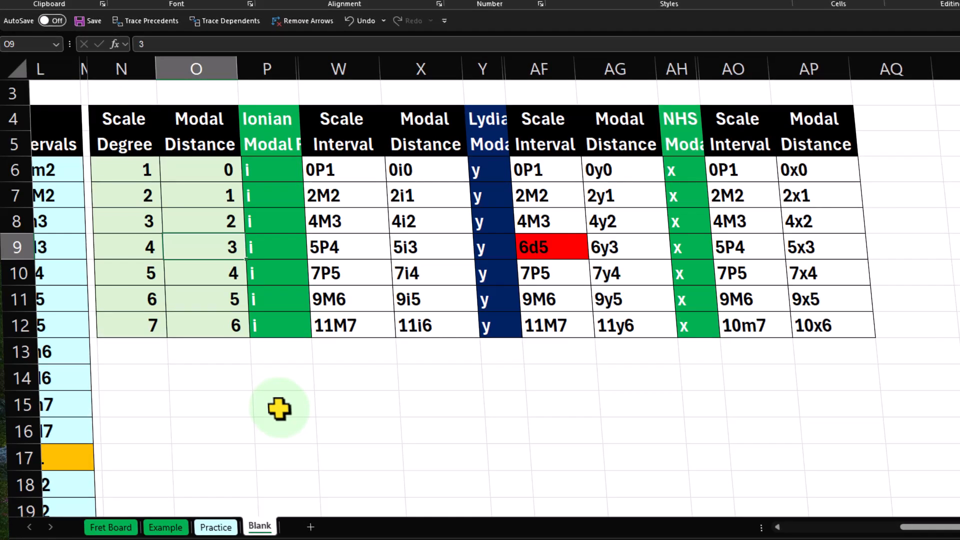
pyautogui.press('Right')
pyautogui.press('Right')
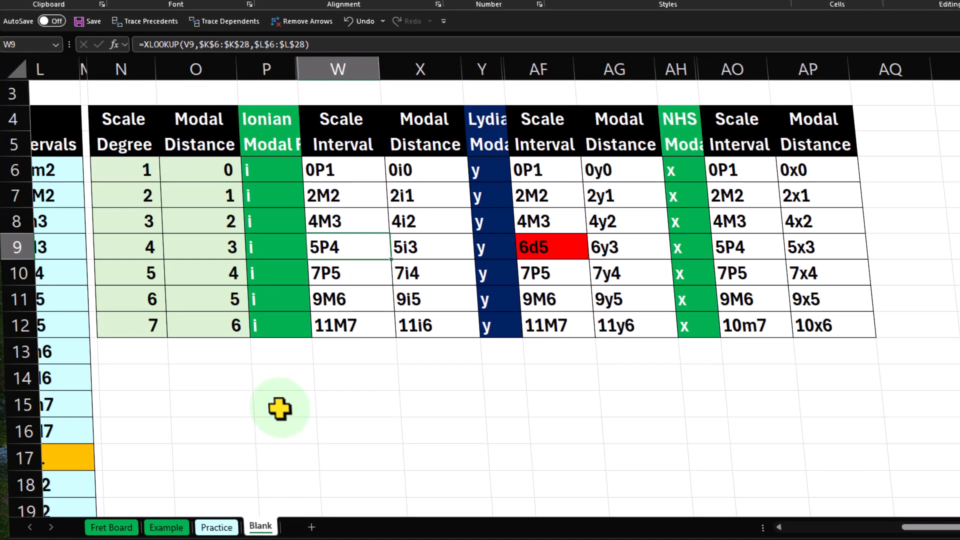
pyautogui.press('Right')
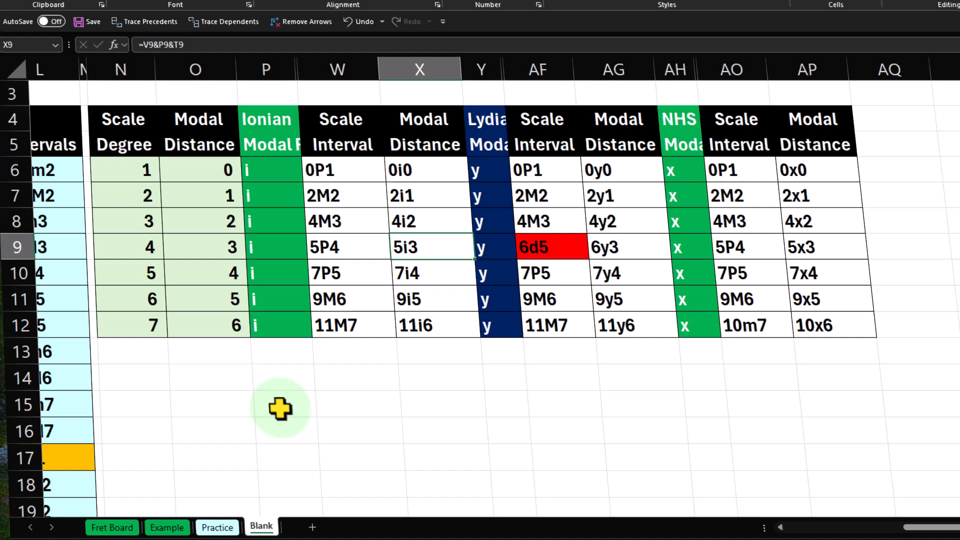
# Compare the degree 4 scale interval and modal distance of Lydian and Mixolydian across row 9, from Y9 to AP9
pyautogui.press('Right')
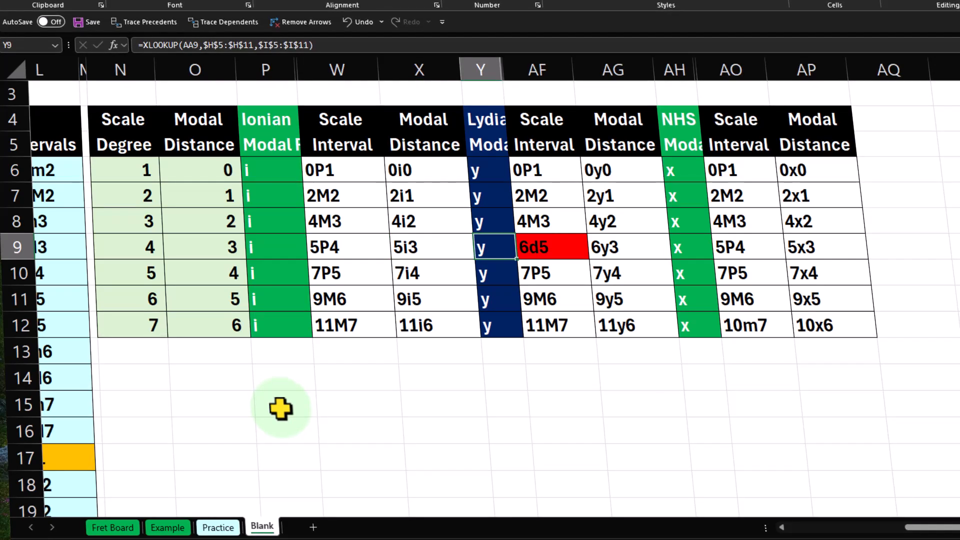
pyautogui.press('Right')
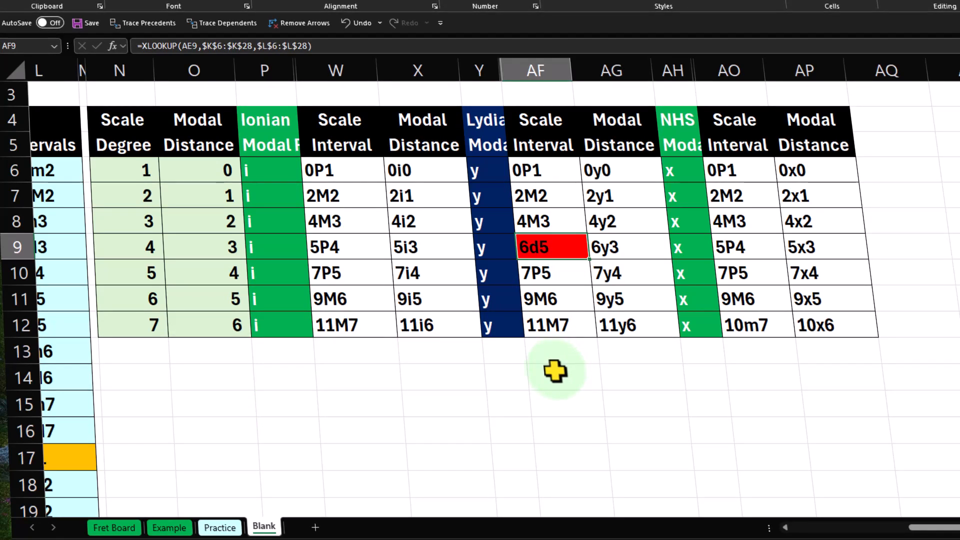
pyautogui.press('Right')
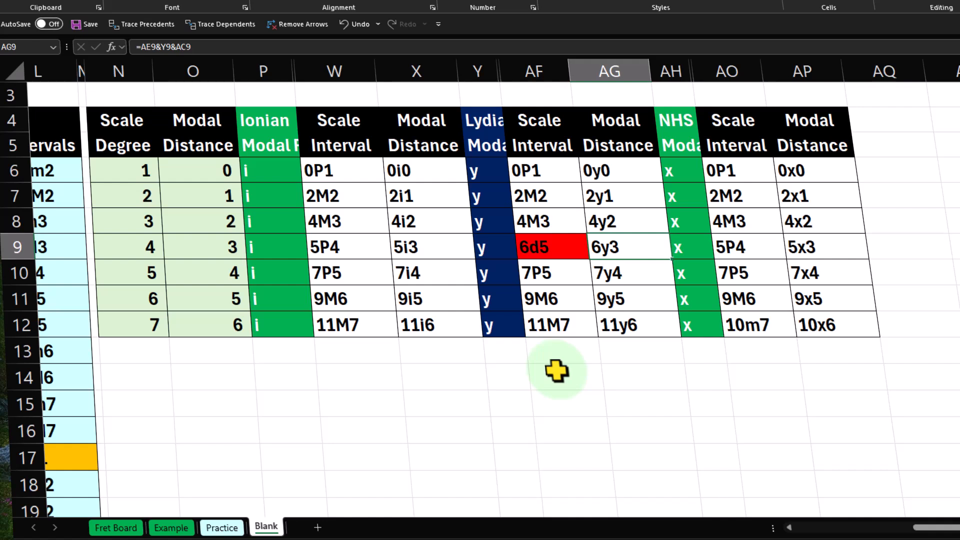
pyautogui.press('Right')
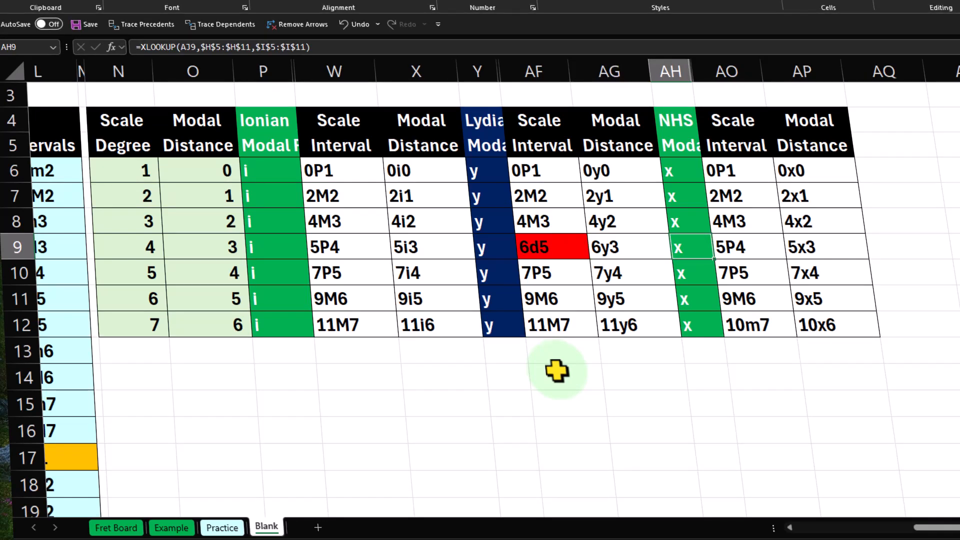
pyautogui.press('Right')
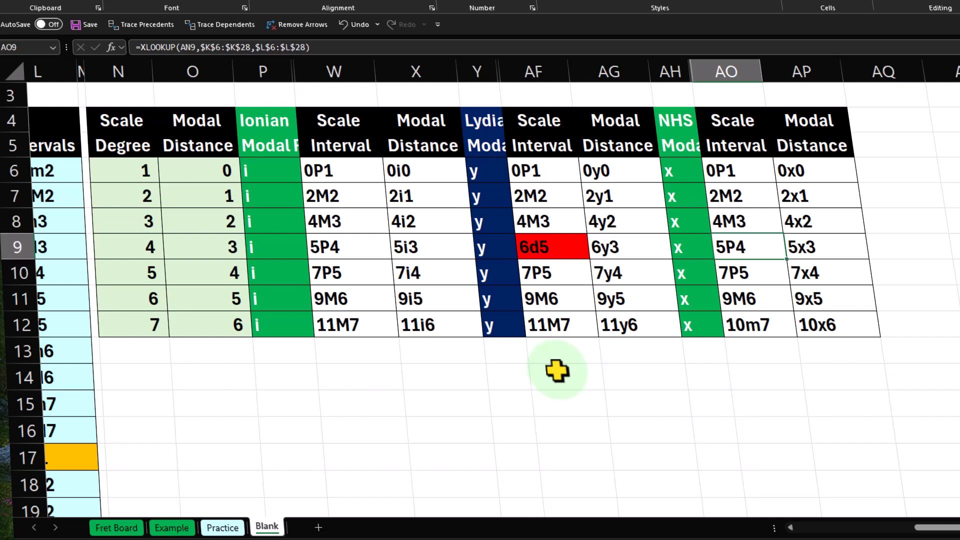
pyautogui.press('Right')
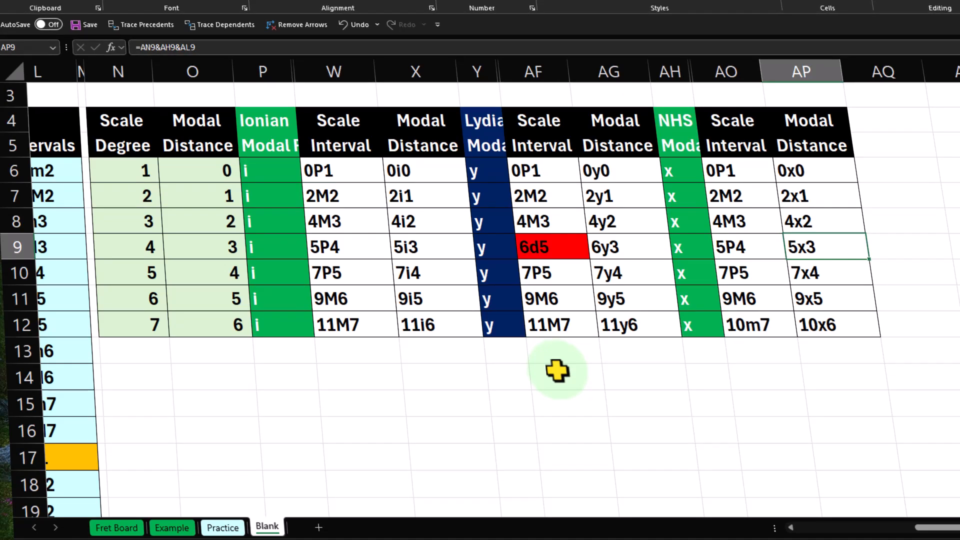
# Go to scale degree 5 in N10 and examine the Ionian scale interval and modal distance in W10 and X10
pyautogui.click(133, 275)
pyautogui.press('Right')
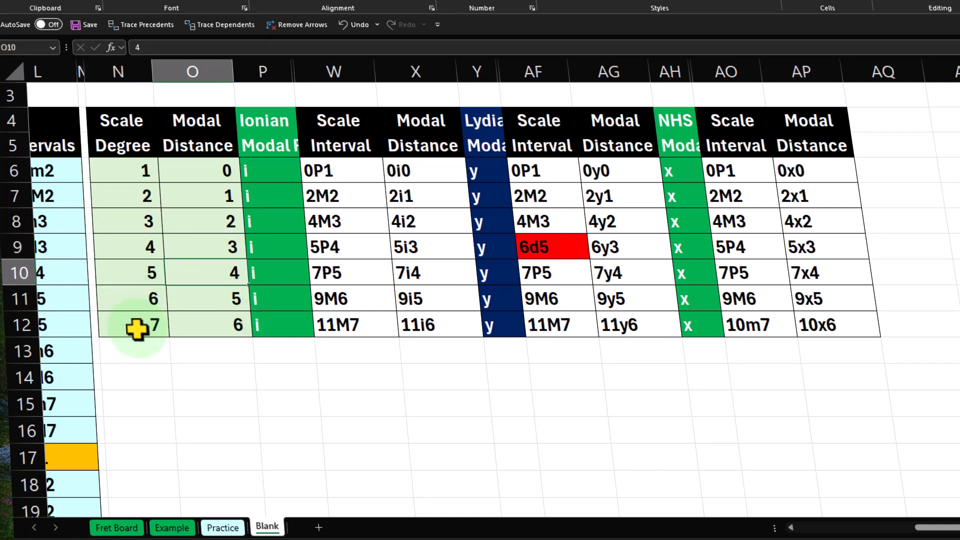
pyautogui.press('Right')
pyautogui.press('Right')
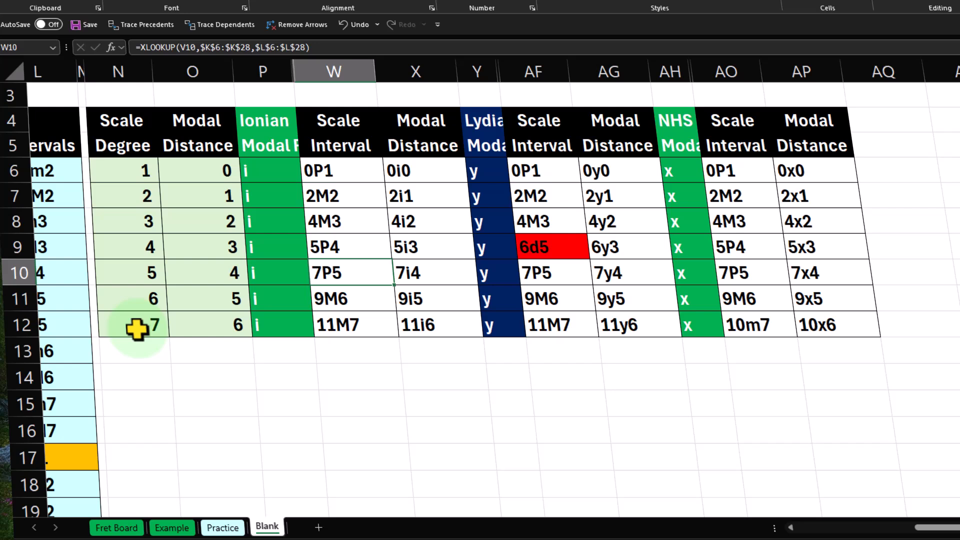
pyautogui.press('Right')
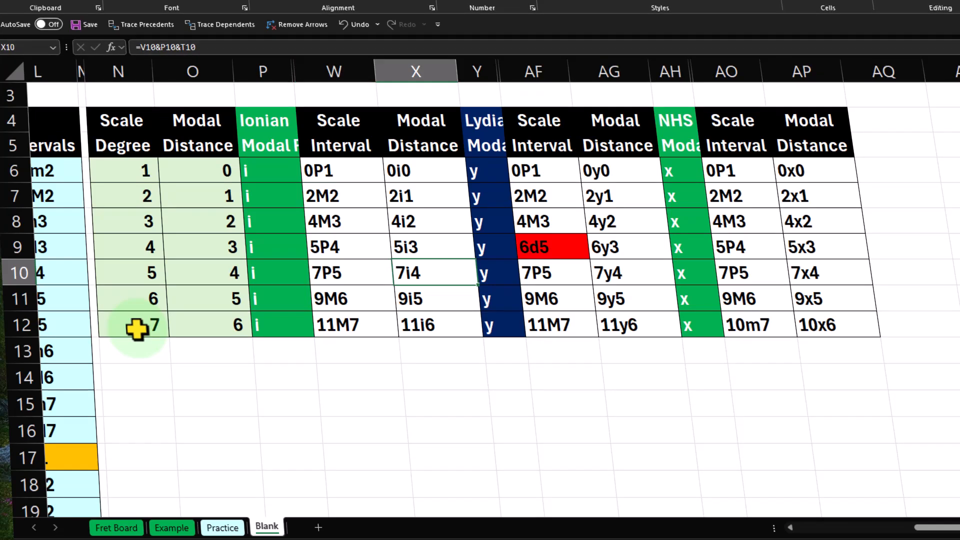
# Compare the degree 5 scale interval and modal distance of Lydian and Mixolydian across row 10, through AP10
pyautogui.press('Right')
pyautogui.press('Right')
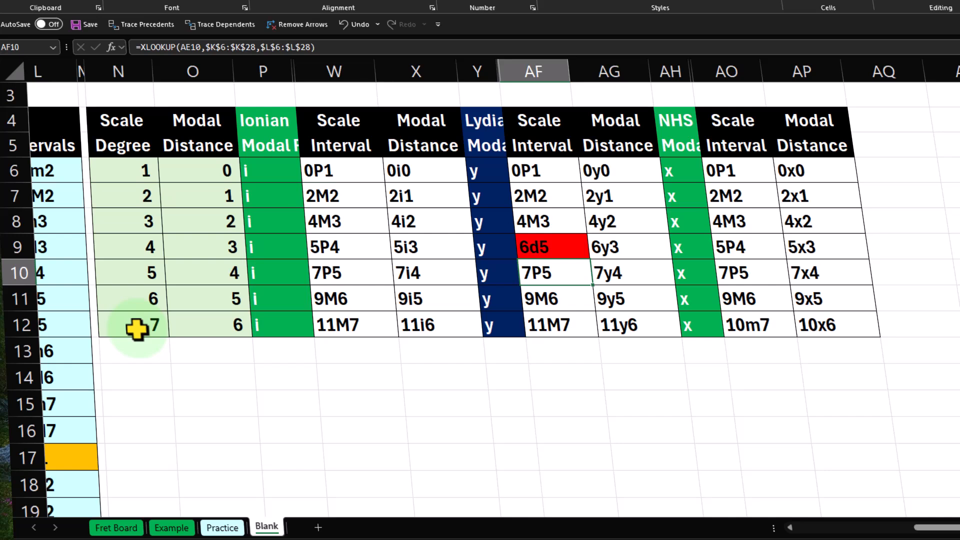
pyautogui.press('Right')
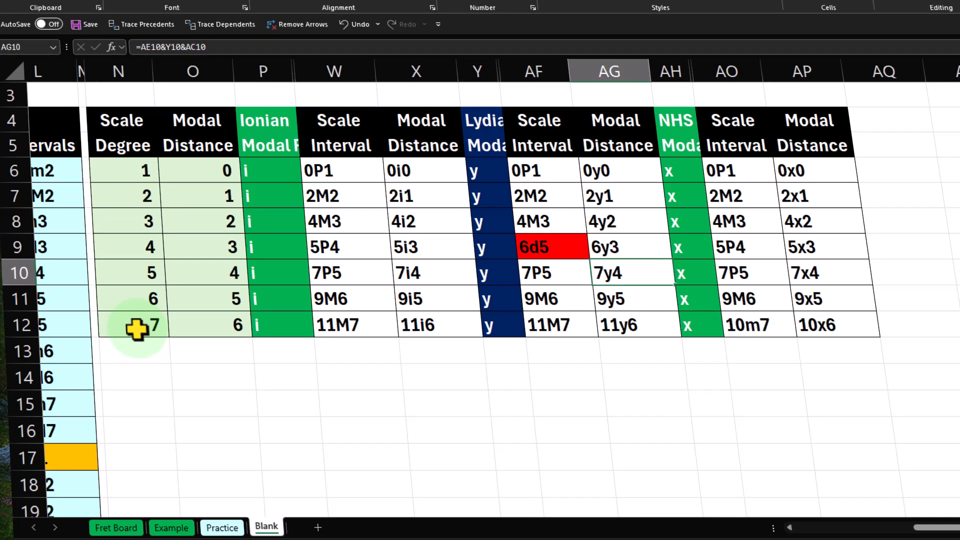
pyautogui.press('Right')
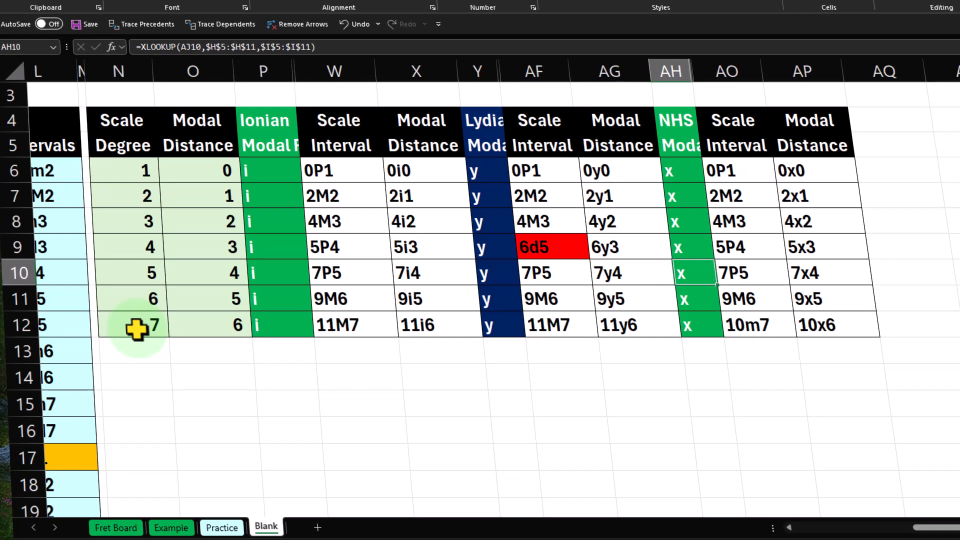
pyautogui.press('Right')
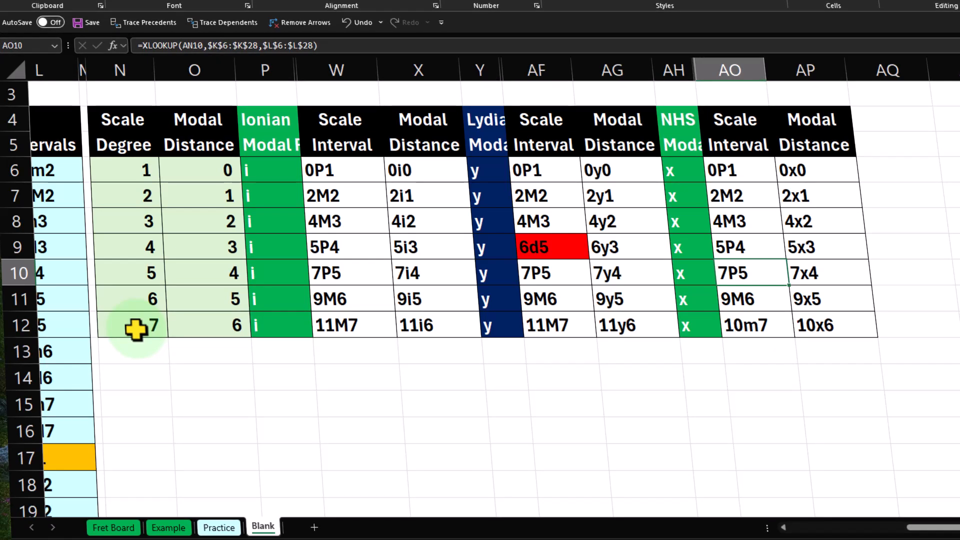
pyautogui.press('Right')
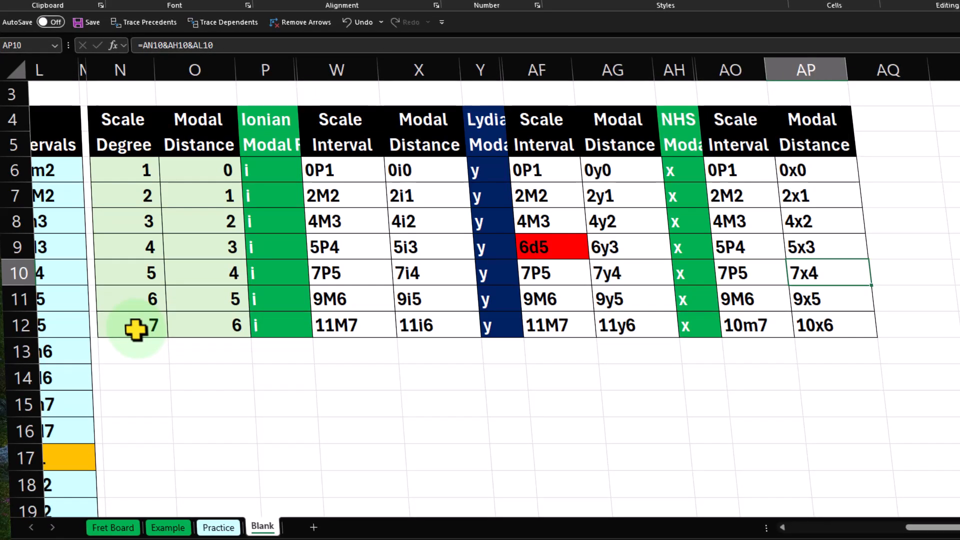
# Go to scale degree 6 in N11 and examine the Ionian scale interval and modal distance in W11 and X11
pyautogui.press('Down')
pyautogui.press('Left')
pyautogui.press('Left')
pyautogui.press('Left')
pyautogui.press('Left')
pyautogui.press('Left')
pyautogui.press('Left')
pyautogui.press('Left')
pyautogui.press('Left')
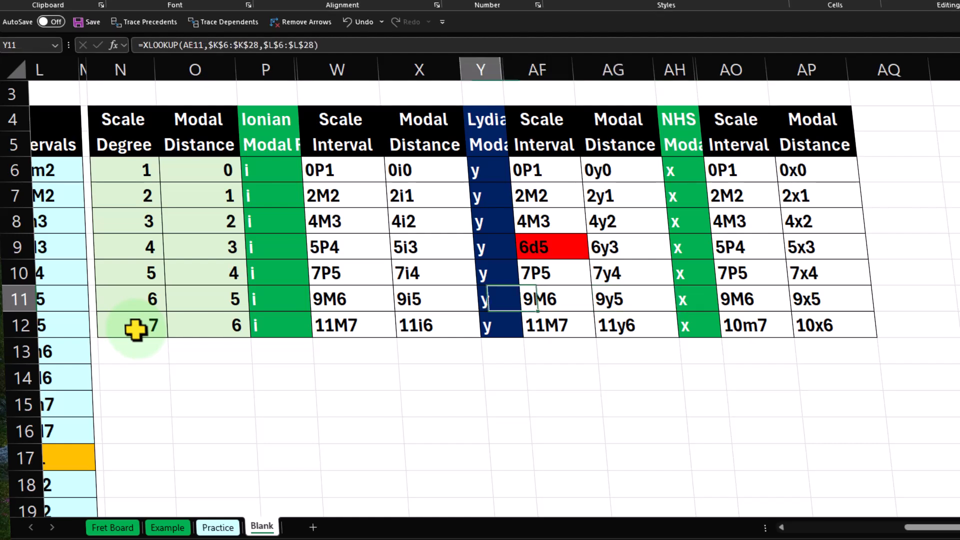
pyautogui.press('Left')
pyautogui.press('Left')
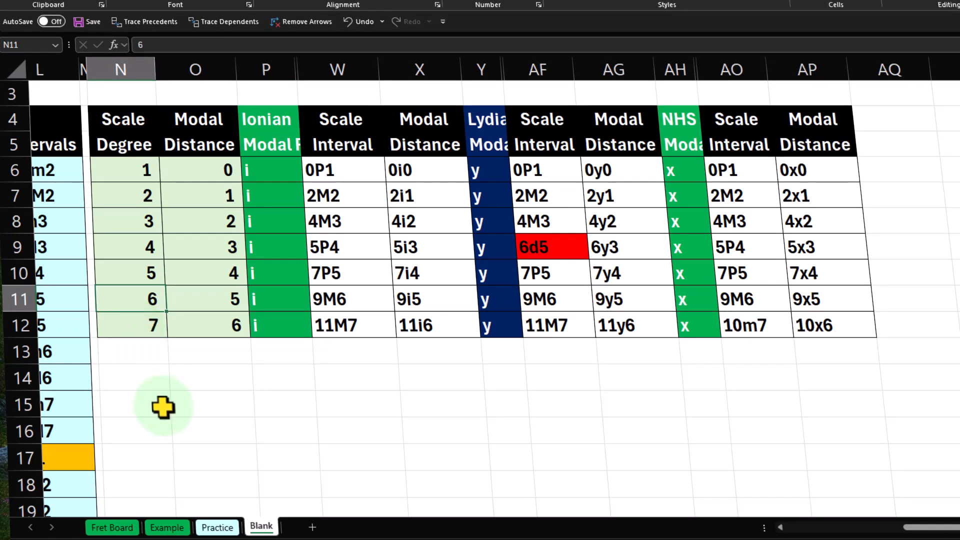
pyautogui.press('Right')
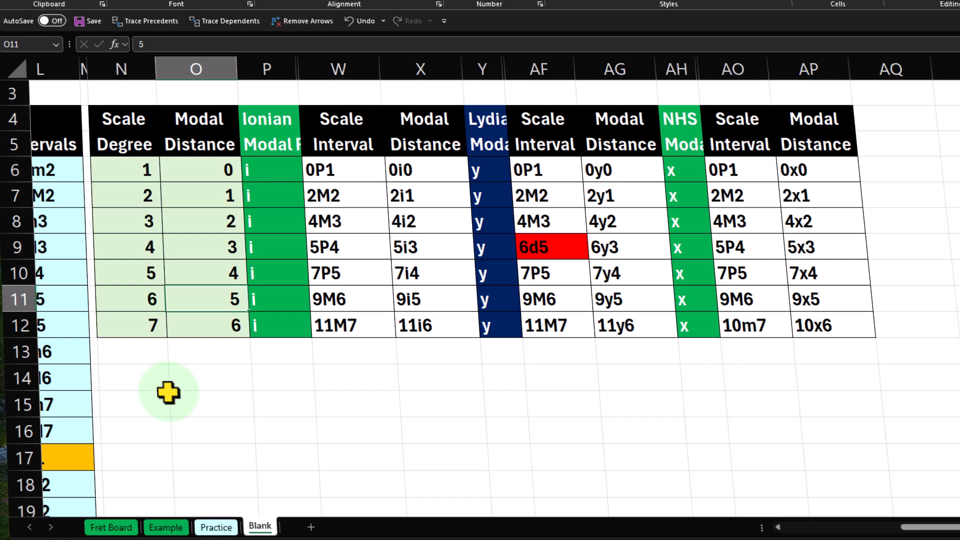
pyautogui.press('Right')
pyautogui.press('Right')
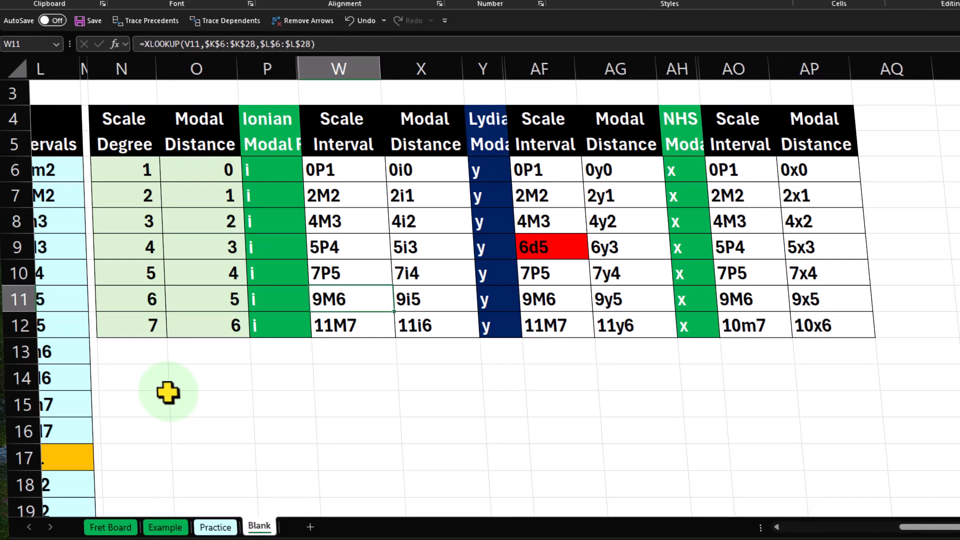
pyautogui.press('Right')
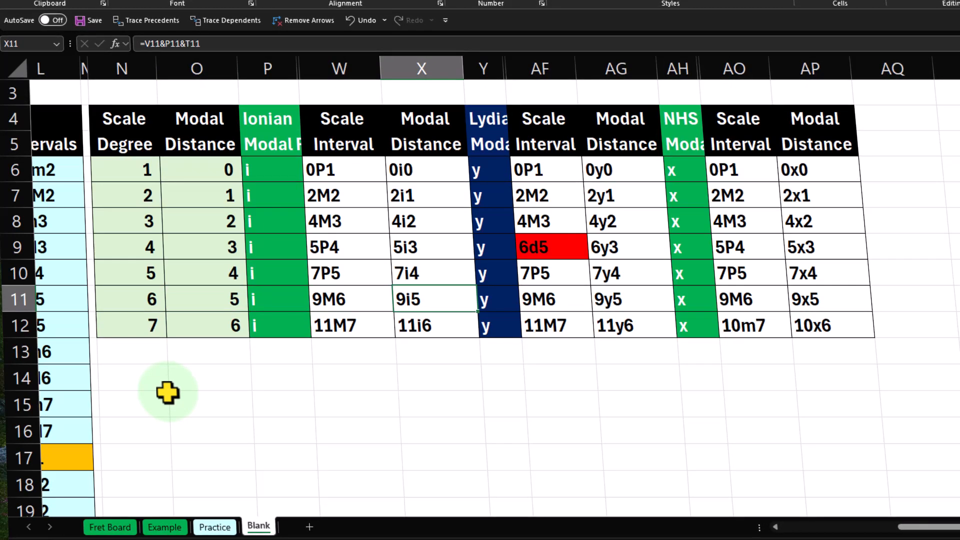
# Compare the degree 6 scale interval and modal distance of Lydian and Mixolydian across row 11, from Y11 to AP11
pyautogui.press('Right')
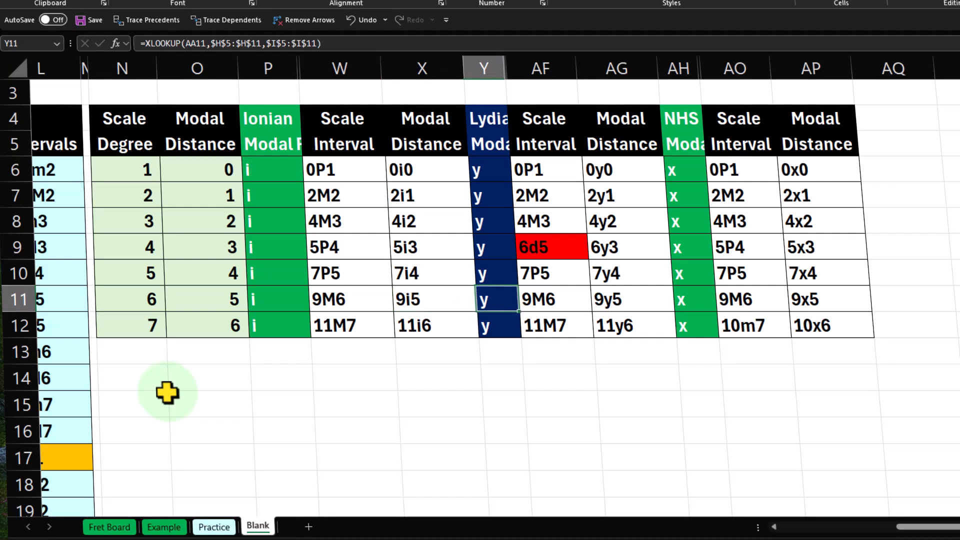
pyautogui.press('Right')
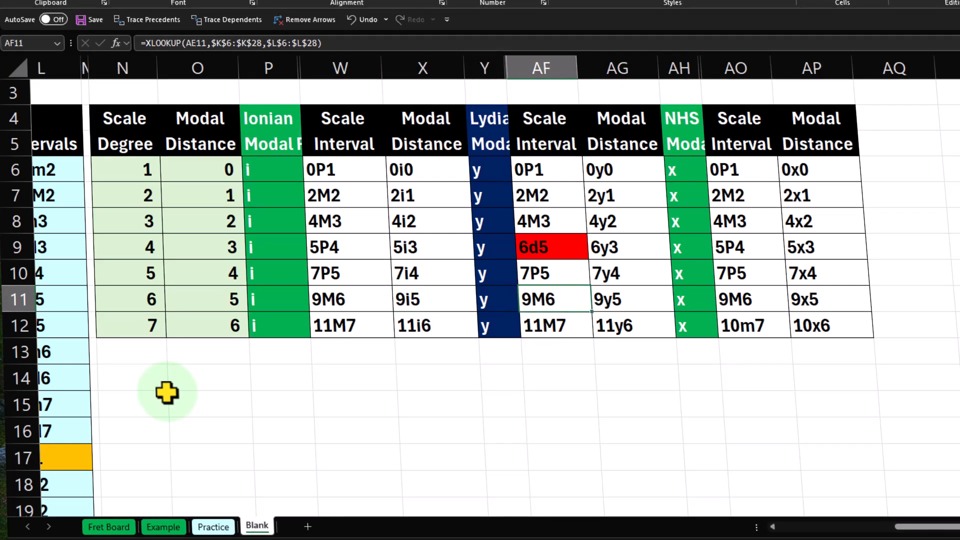
pyautogui.press('Right')
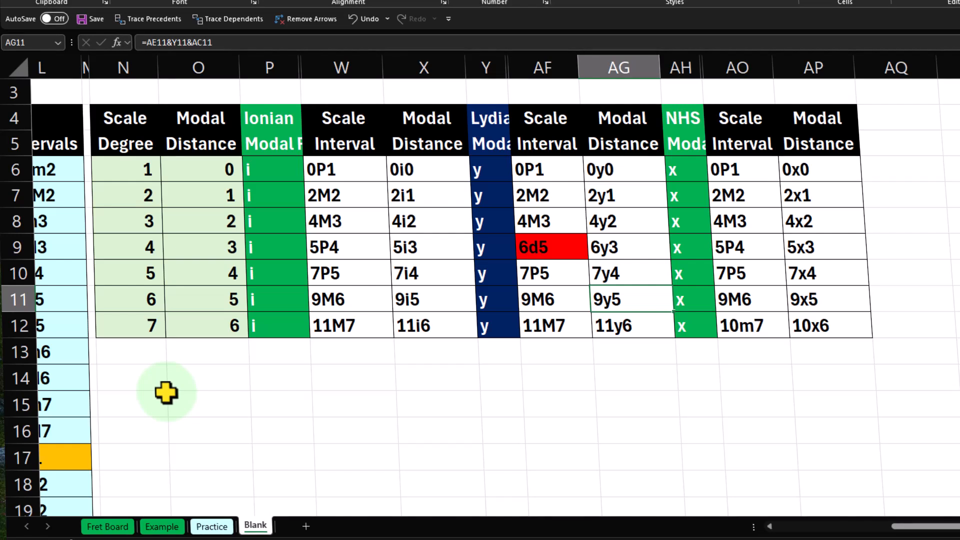
pyautogui.press('Right')
pyautogui.press('Right')
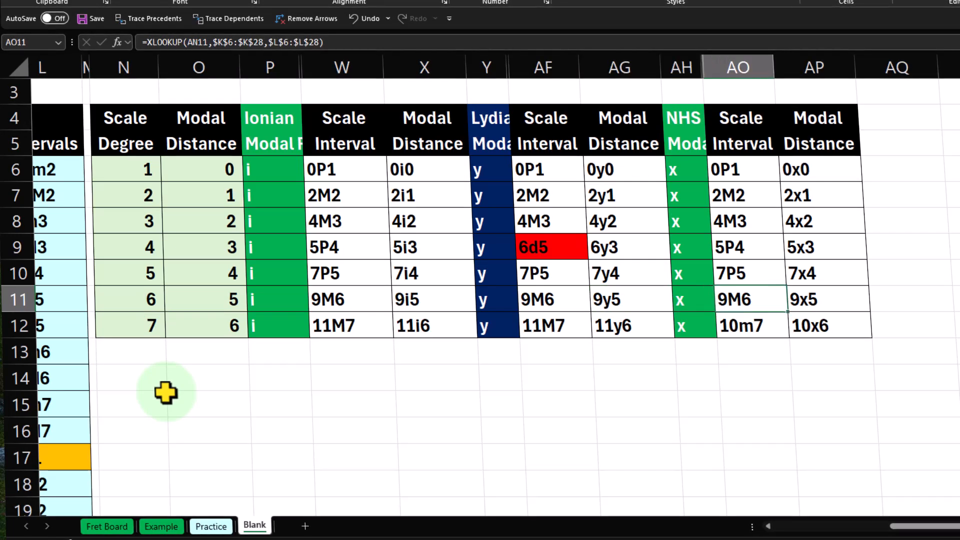
pyautogui.press('Right')
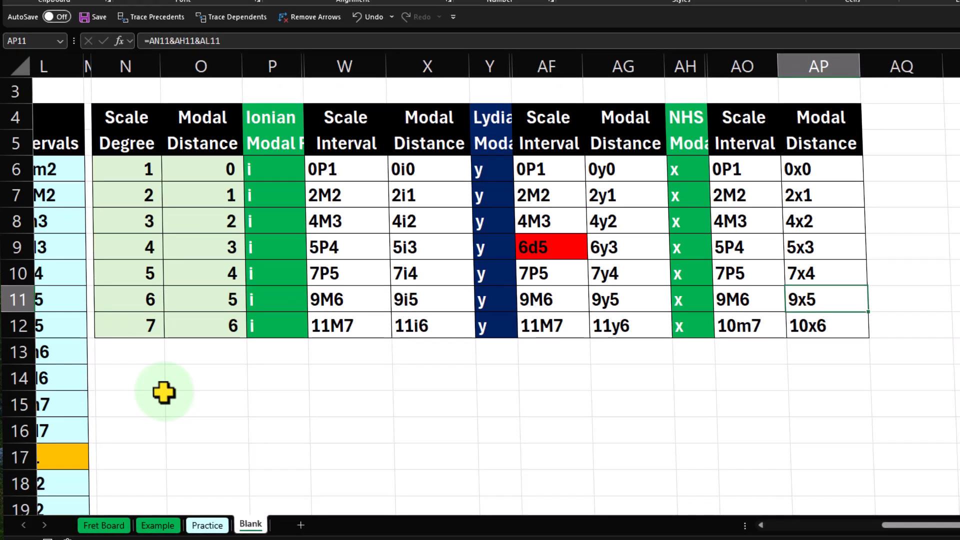
# Go to scale degree 7 in N12 and examine the Ionian scale interval and modal distance in W12 and X12
pyautogui.press('Down')
pyautogui.press('Left')
pyautogui.press('Left')
pyautogui.press('Left')
pyautogui.press('Left')
pyautogui.press('Left')
pyautogui.press('Left')
pyautogui.press('Left')
pyautogui.press('Left')
pyautogui.press('Left')
pyautogui.press('Left')
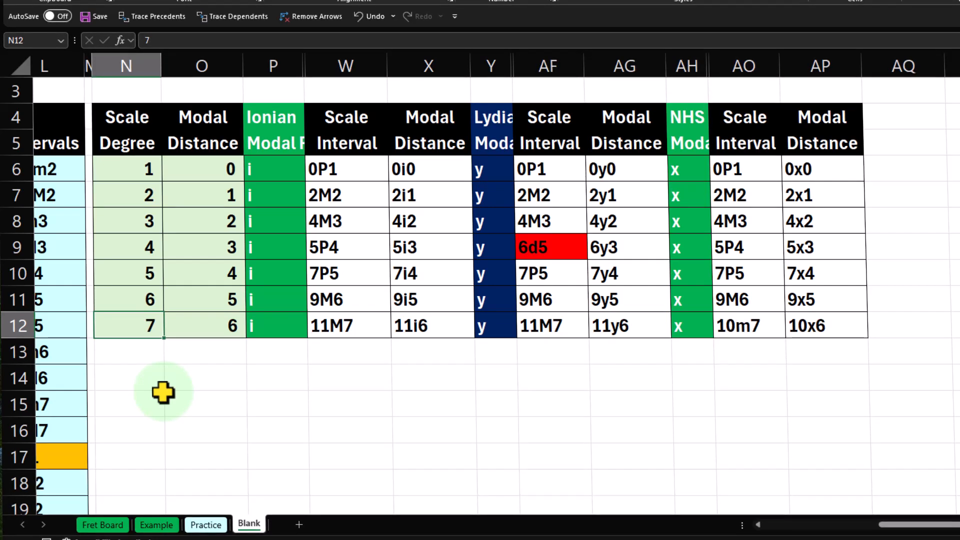
pyautogui.press('Right')
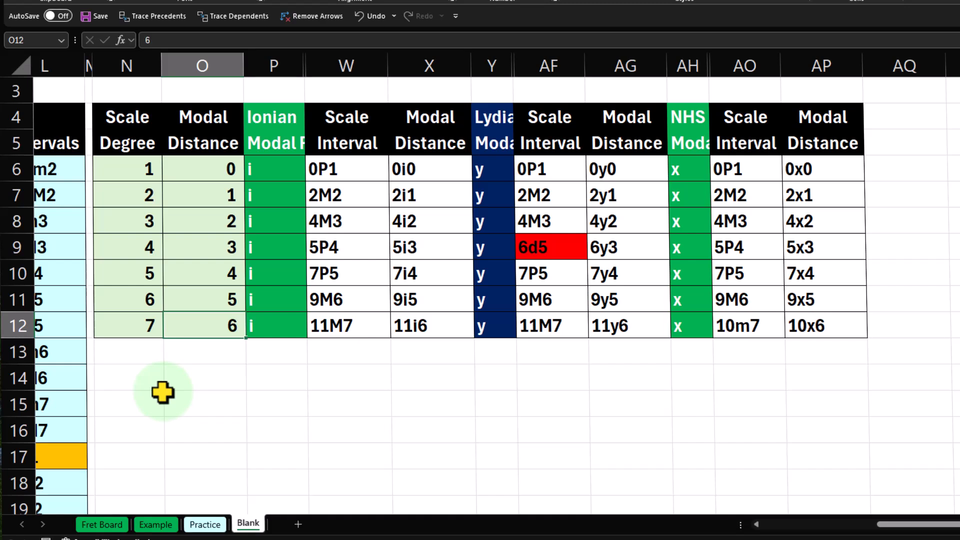
pyautogui.press('Right')
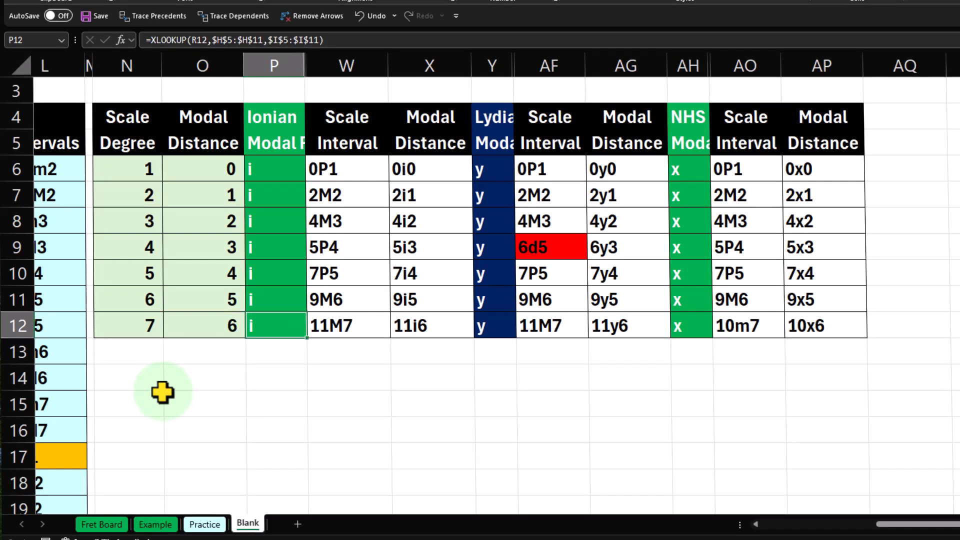
pyautogui.press('Right')
pyautogui.press('Right')
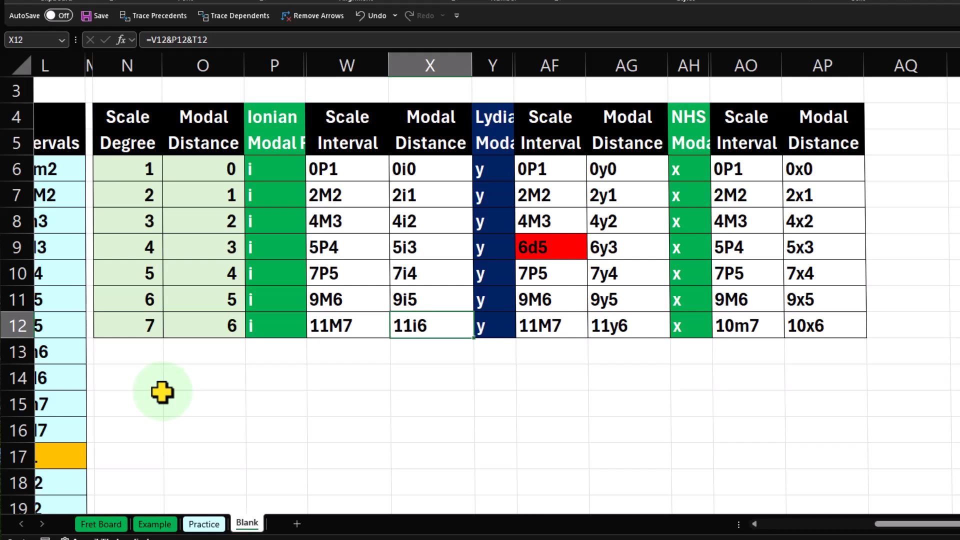
# Compare the degree 7 scale interval and modal distance of Lydian and Mixolydian across row 12, from Y12 to AP12
pyautogui.press('Right')
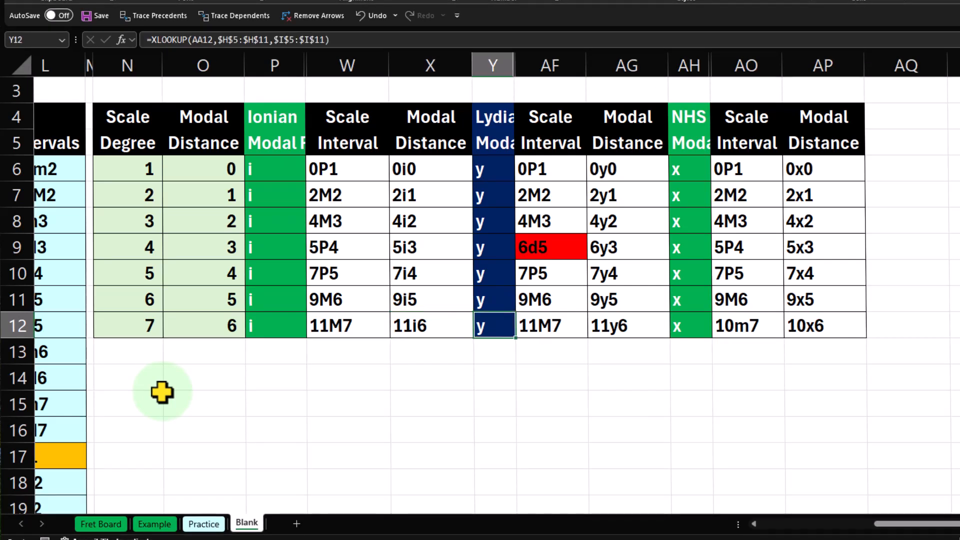
pyautogui.press('Right')
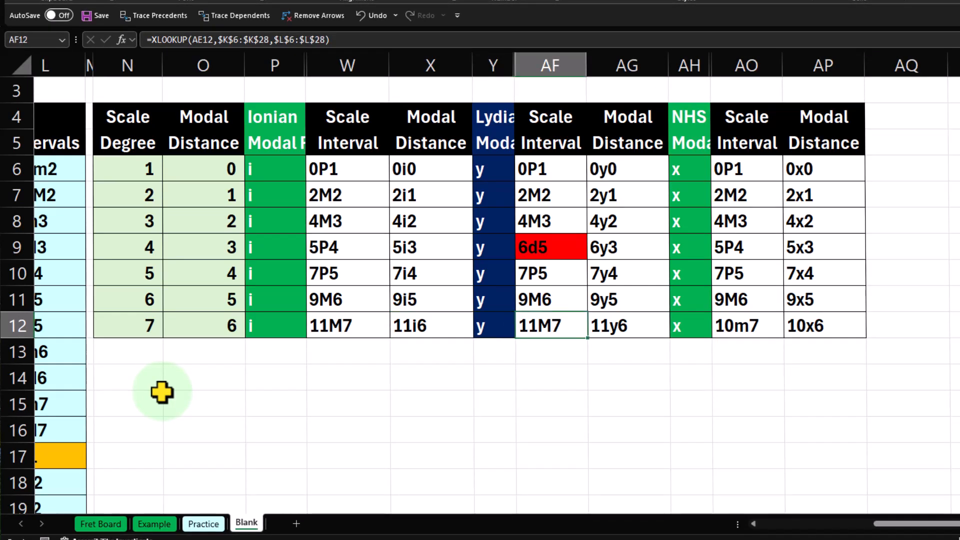
pyautogui.press('Right')
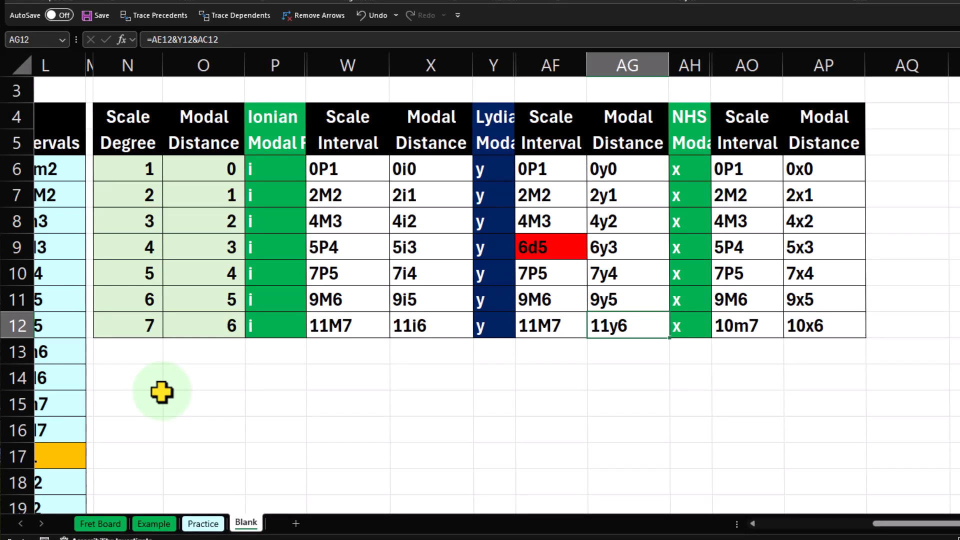
pyautogui.press('Right')
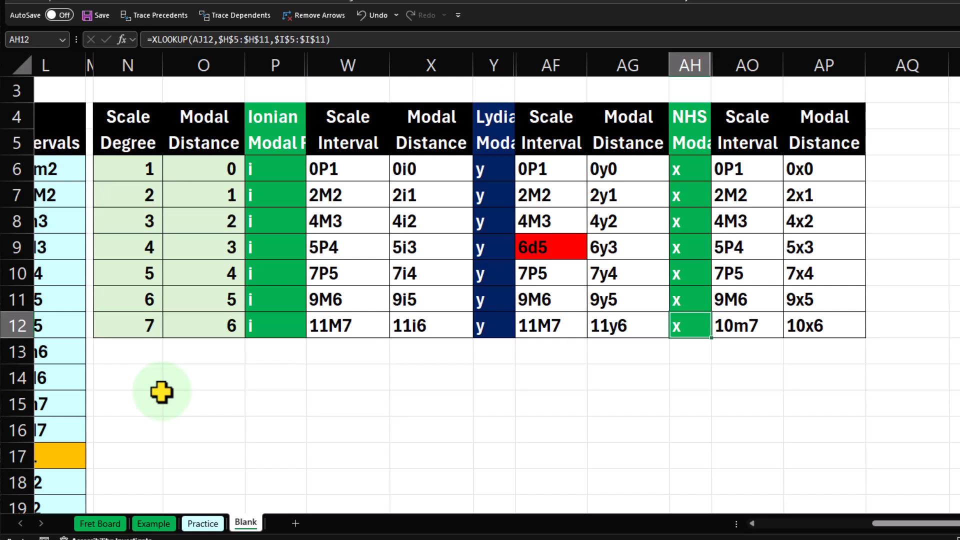
pyautogui.press('Right')
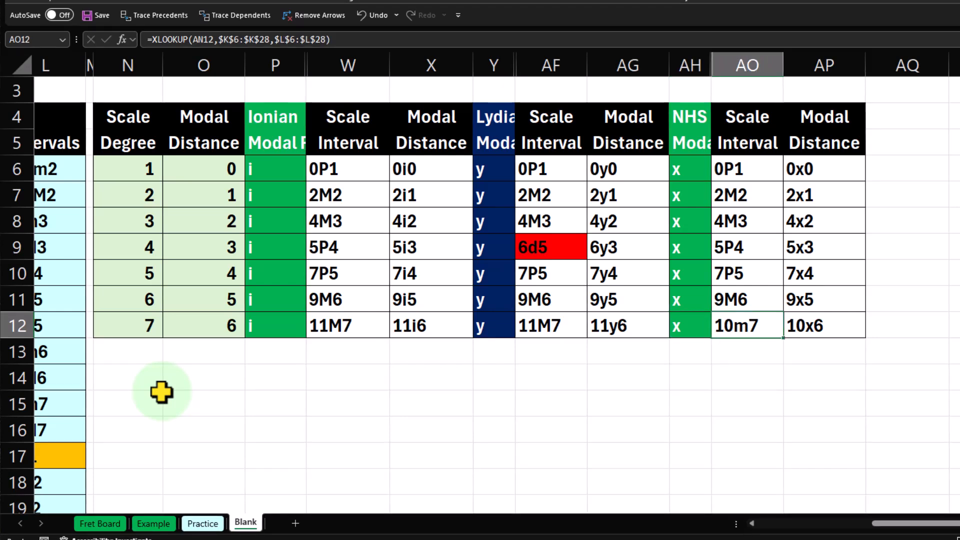
pyautogui.press('Right')
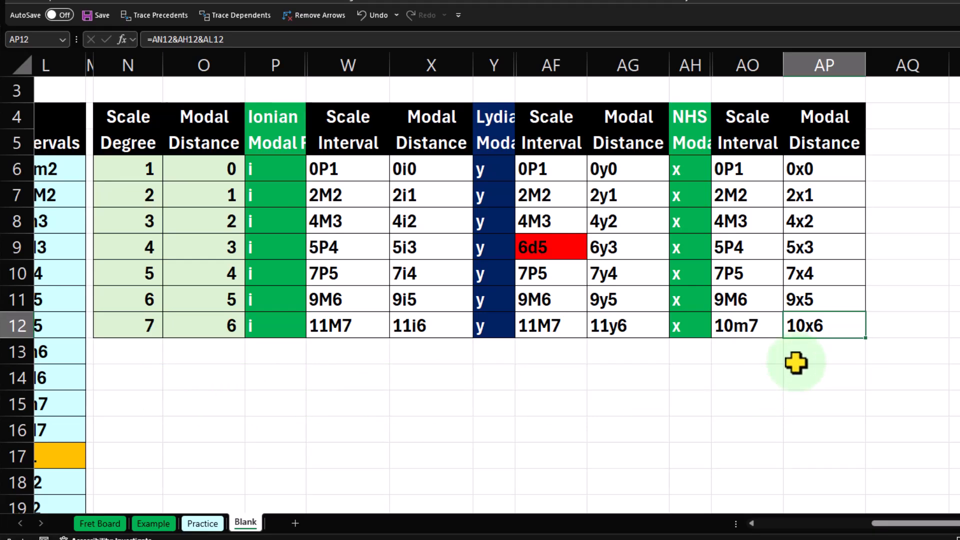
# Fill the Mixolydian degree 7 cells AO12:AP12 and the Lydian degree 4 modal distance in AG9 with yellow
pyautogui.moveTo(739, 326); pyautogui.dragTo(784, 329)
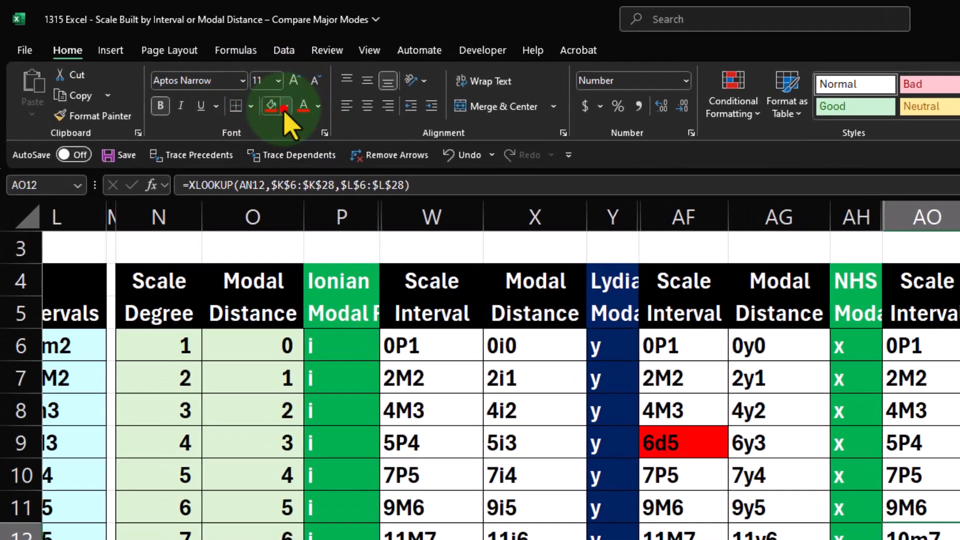
pyautogui.click(182, 64)
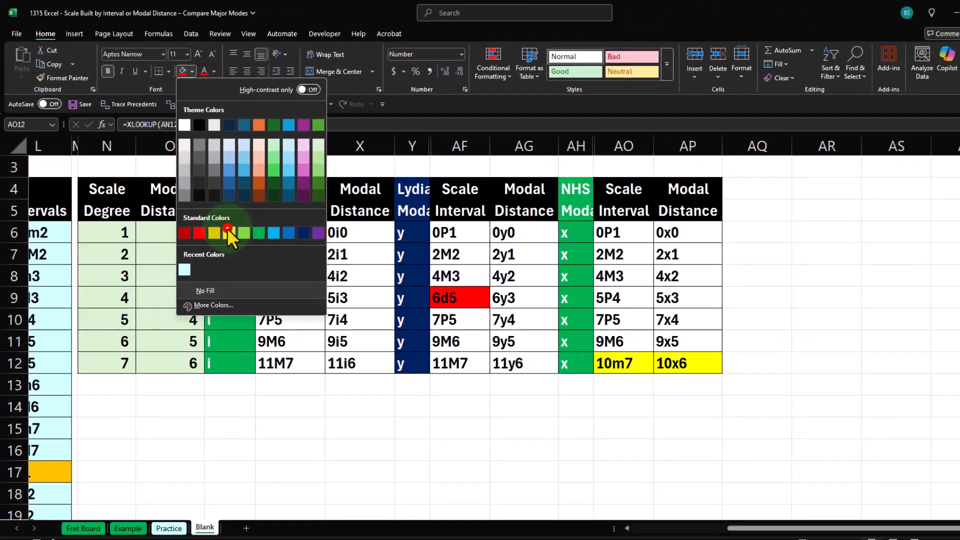
pyautogui.click(340, 346)
pyautogui.click(483, 279)
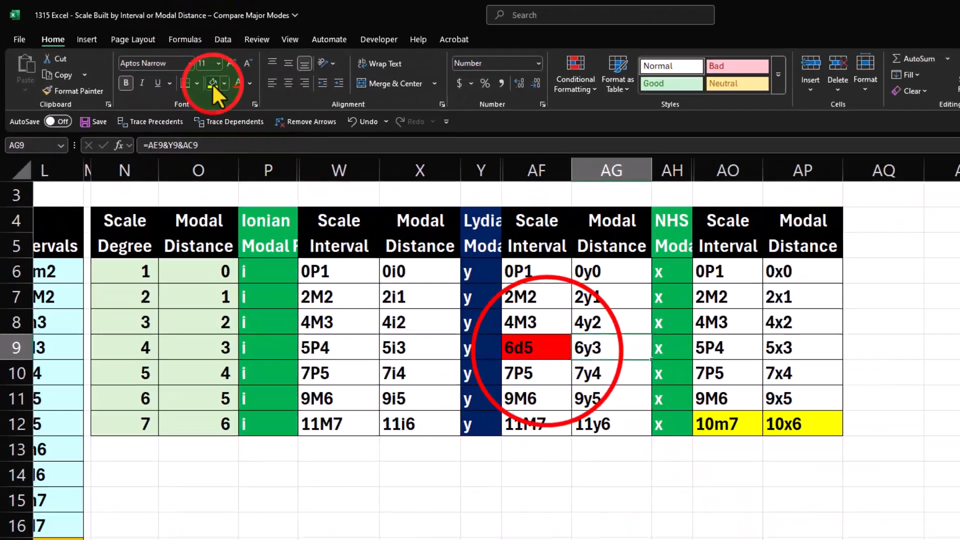
pyautogui.click(212, 83)
# Review the highlighted Lydian degree 4 cells AF9 and AG9 against the highlighted Mixolydian degree 7 interval in AO12
pyautogui.click(536, 347)
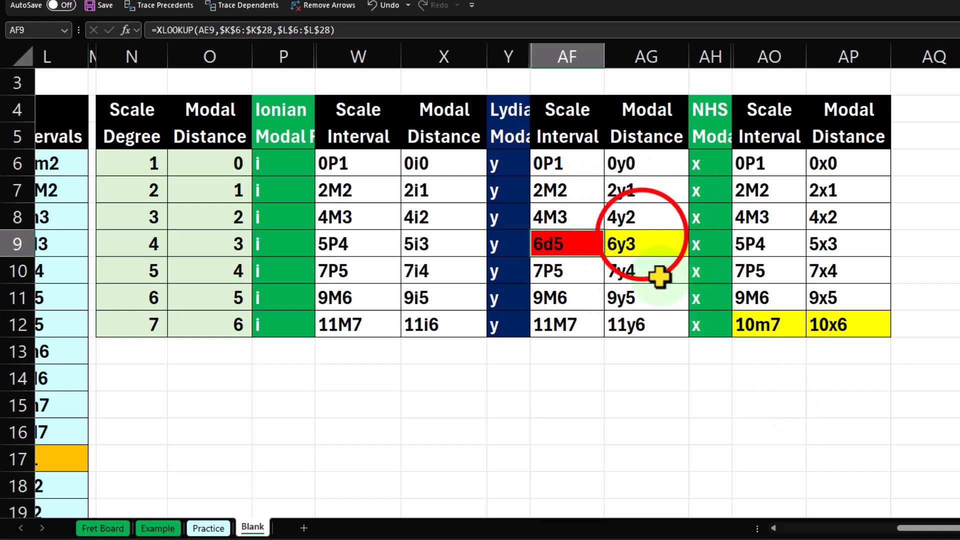
pyautogui.click(643, 242)
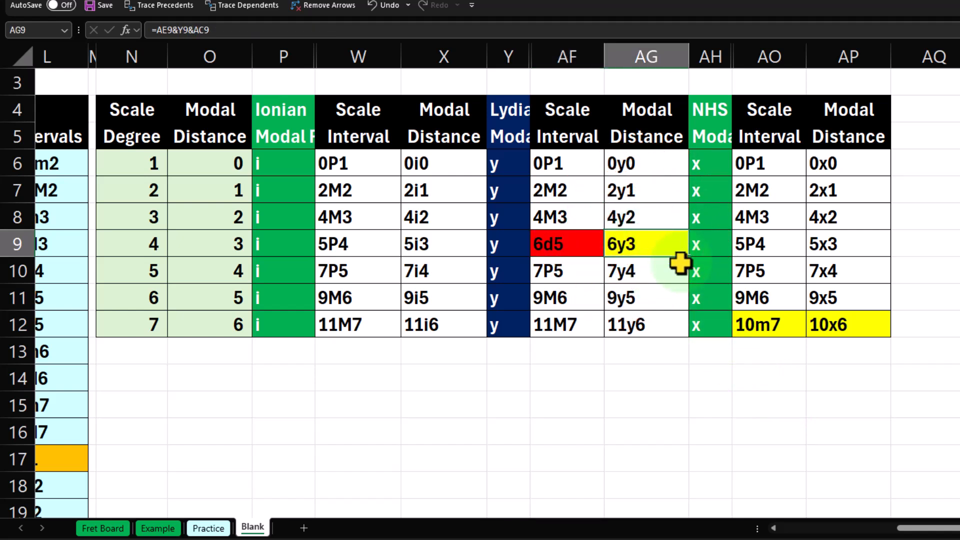
pyautogui.press('Down')
pyautogui.press('Down')
pyautogui.press('Down')
pyautogui.press('Right')
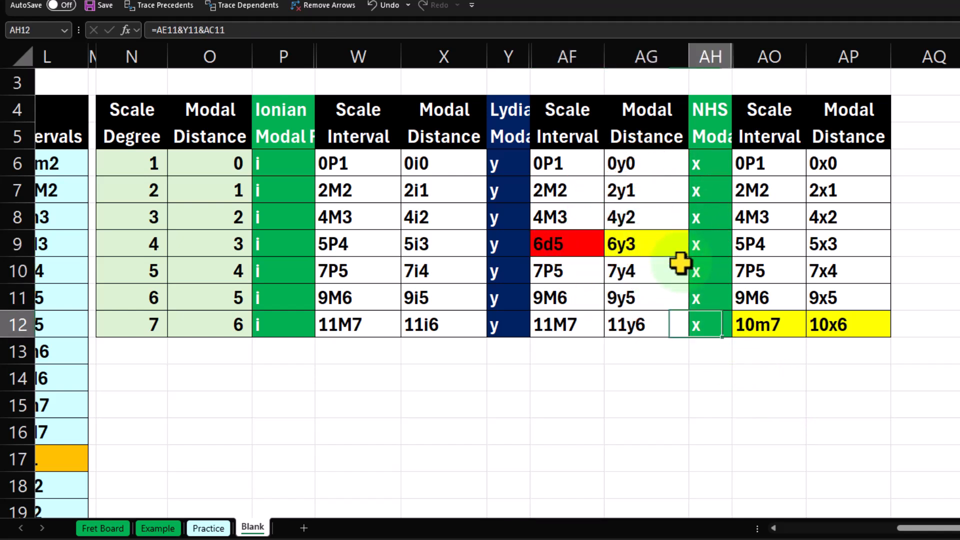
pyautogui.press('Right')
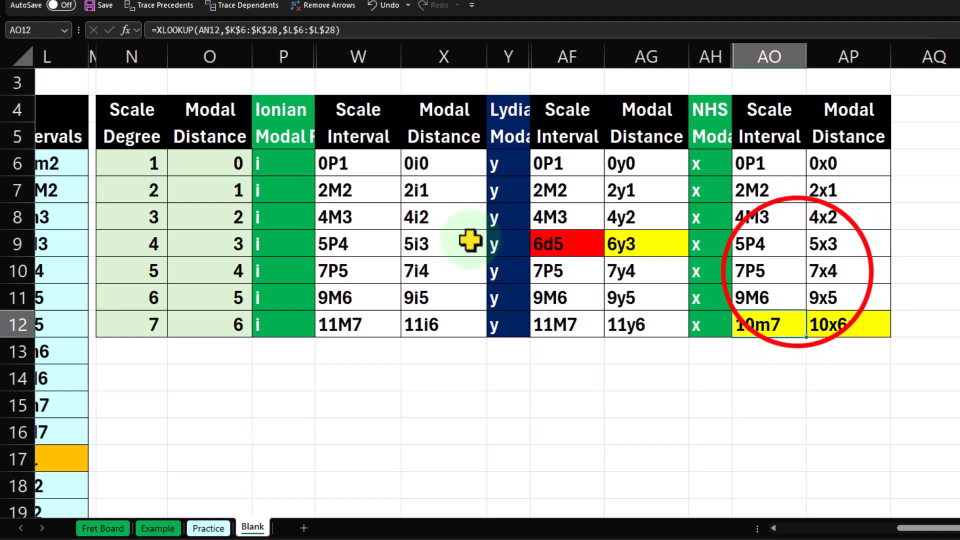
pyautogui.click(796, 272)
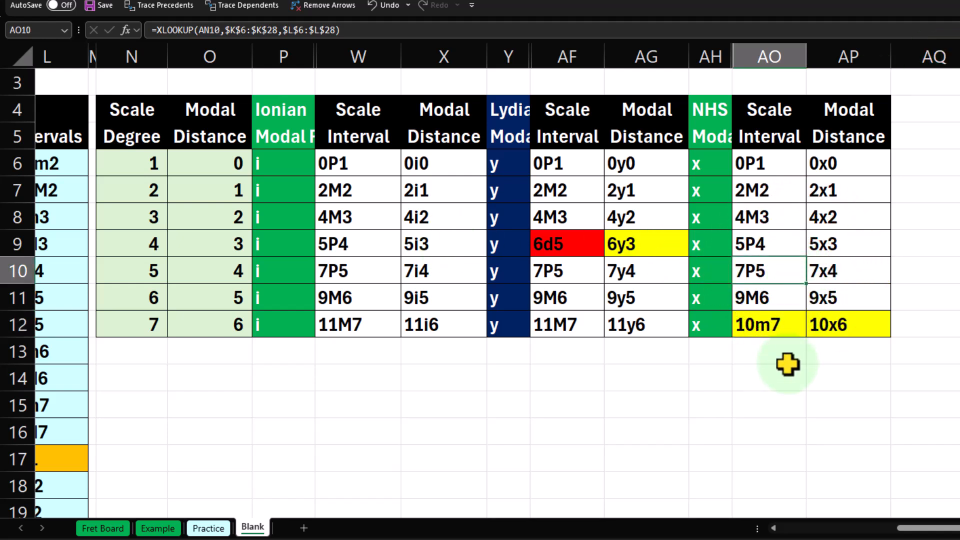
pyautogui.press('Down')
pyautogui.press('Down')
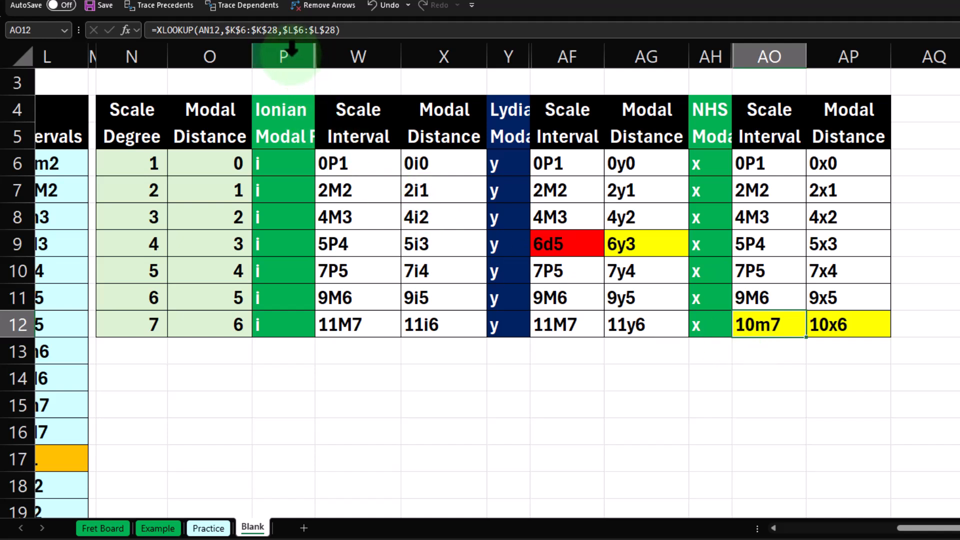
# Unhide the hidden columns between N and AP
pyautogui.moveTo(131, 55); pyautogui.dragTo(808, 64)
pyautogui.rightClick(634, 409)
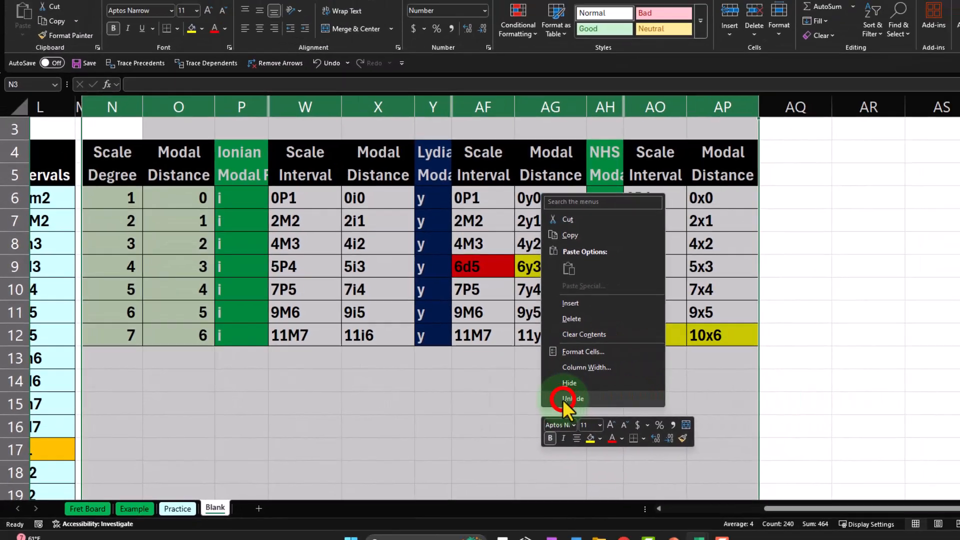
pyautogui.click(662, 399)
pyautogui.click(663, 401)
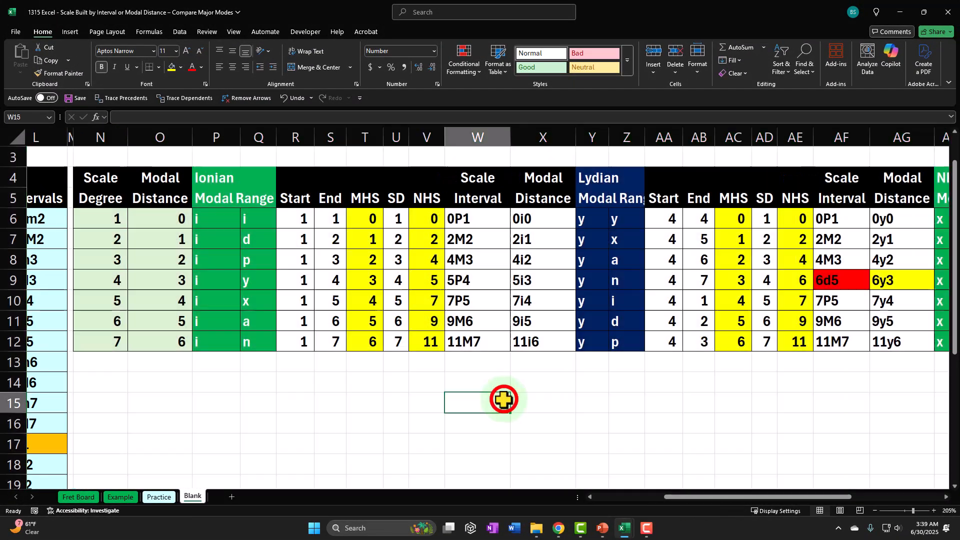
# Examine the unhidden calculation columns for Lydian and Mixolydian along row 15, up to the end of the table
pyautogui.press('Right')
pyautogui.press('Right')
pyautogui.press('Right')
pyautogui.press('Right')
pyautogui.press('Right')
pyautogui.press('Right')
pyautogui.press('Right')
pyautogui.press('Right')
pyautogui.press('Right')
pyautogui.press('Right')
pyautogui.press('Right')
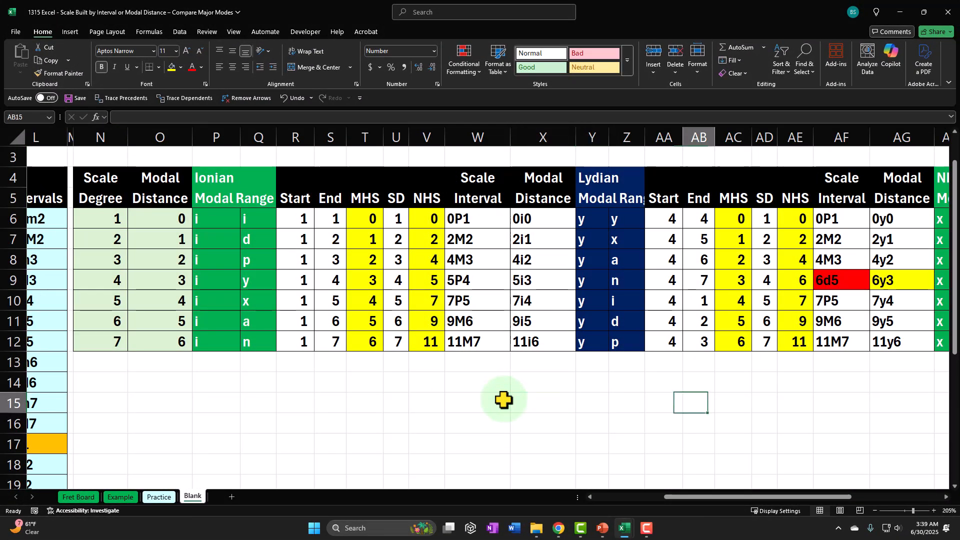
pyautogui.press('Right')
pyautogui.press('Right')
pyautogui.press('Right')
pyautogui.press('Right')
pyautogui.press('Right')
pyautogui.press('Right')
pyautogui.press('Right')
pyautogui.press('Right')
pyautogui.press('Right')
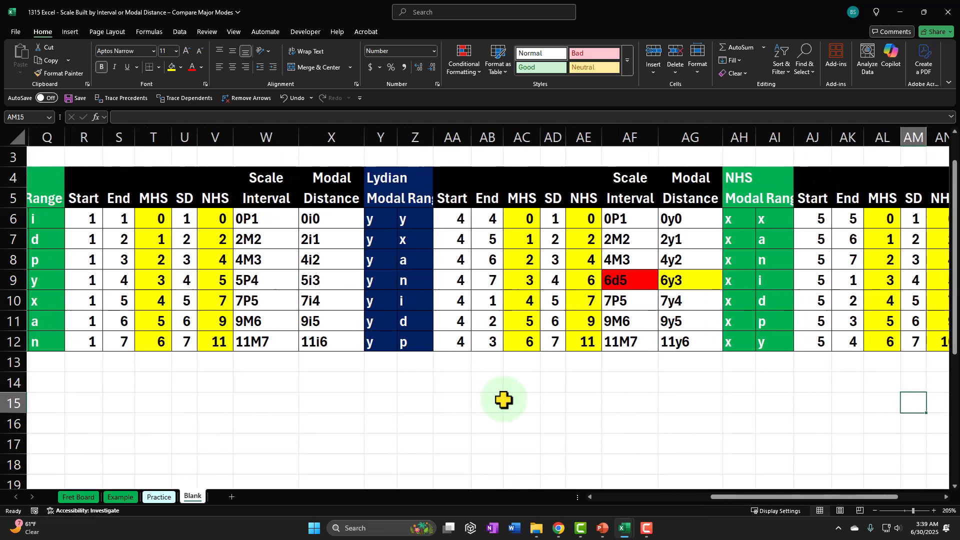
# Go back along row 15 to column F and review the Ionian calculation columns and the half-step interval table
pyautogui.press('Left')
pyautogui.press('Left')
pyautogui.press('Left')
pyautogui.press('Left')
pyautogui.press('Left')
pyautogui.press('Left')
pyautogui.press('Left')
pyautogui.press('Left')
pyautogui.press('Left')
pyautogui.press('Left')
pyautogui.press('Left')
pyautogui.press('Left')
pyautogui.press('Left')
pyautogui.press('Left')
pyautogui.press('Left')
pyautogui.press('Left')
pyautogui.press('Left')
pyautogui.press('Left')
pyautogui.press('Left')
pyautogui.press('Left')
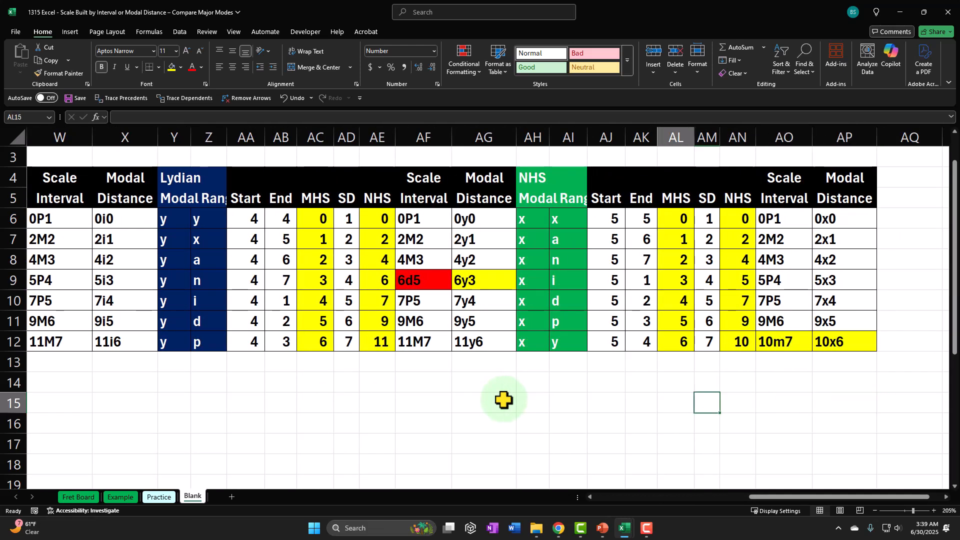
pyautogui.press('Left')
pyautogui.press('Left')
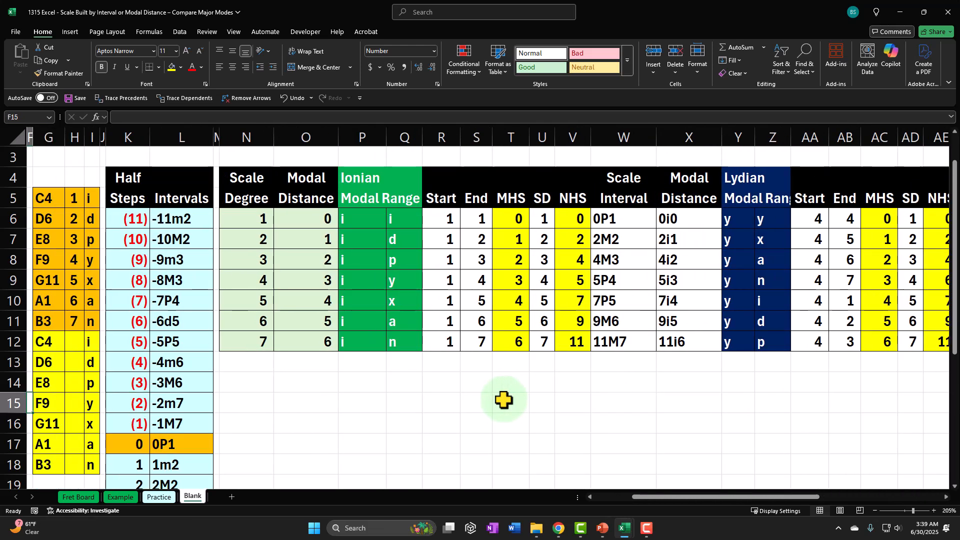